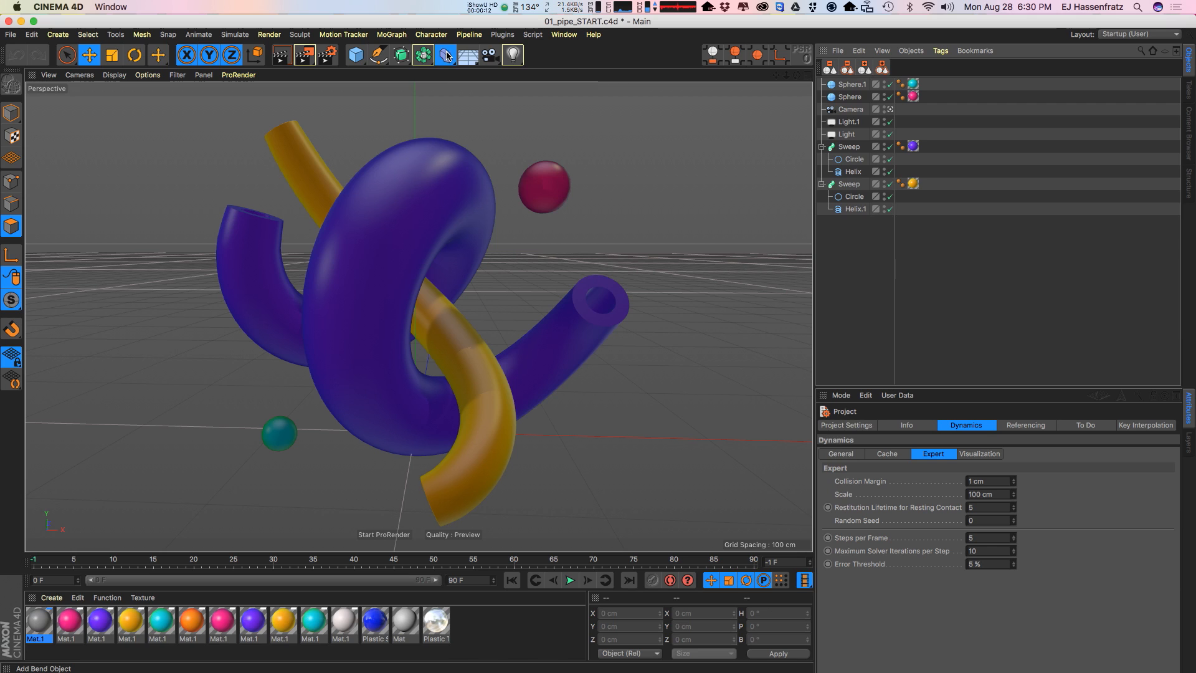
Step: Add a Correction deformer and make it a child of the pink Sphere object
{"action": "left_click", "coordinate": [446, 55]}
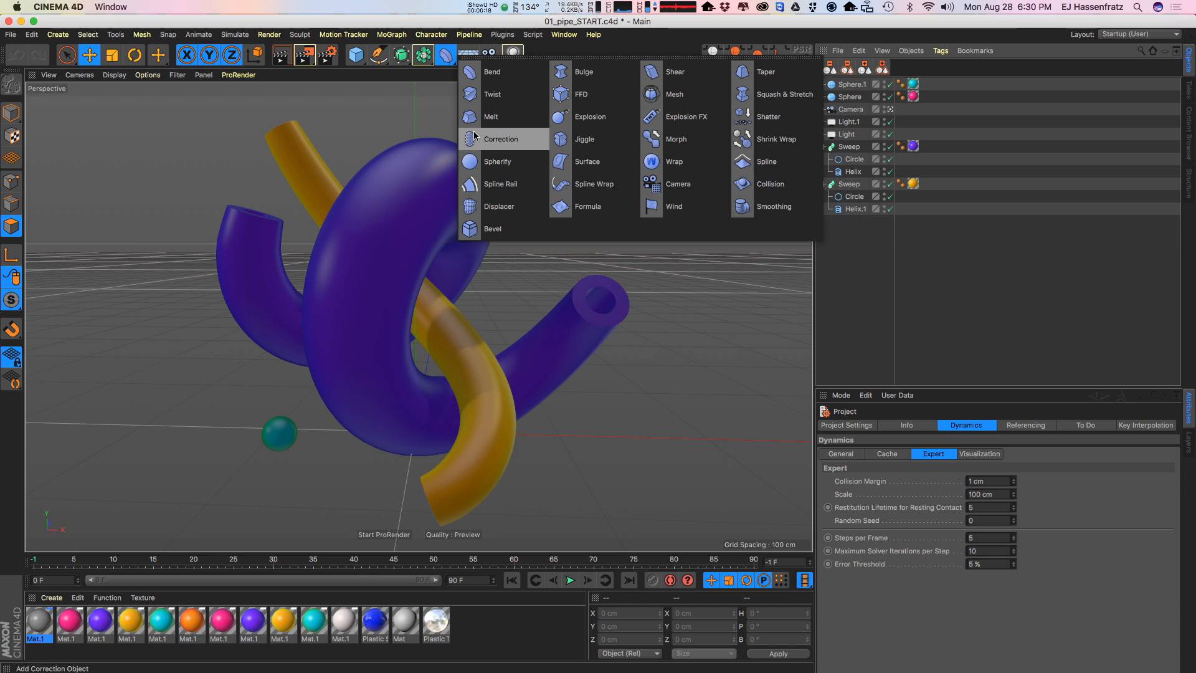
{"action": "left_click", "coordinate": [507, 141]}
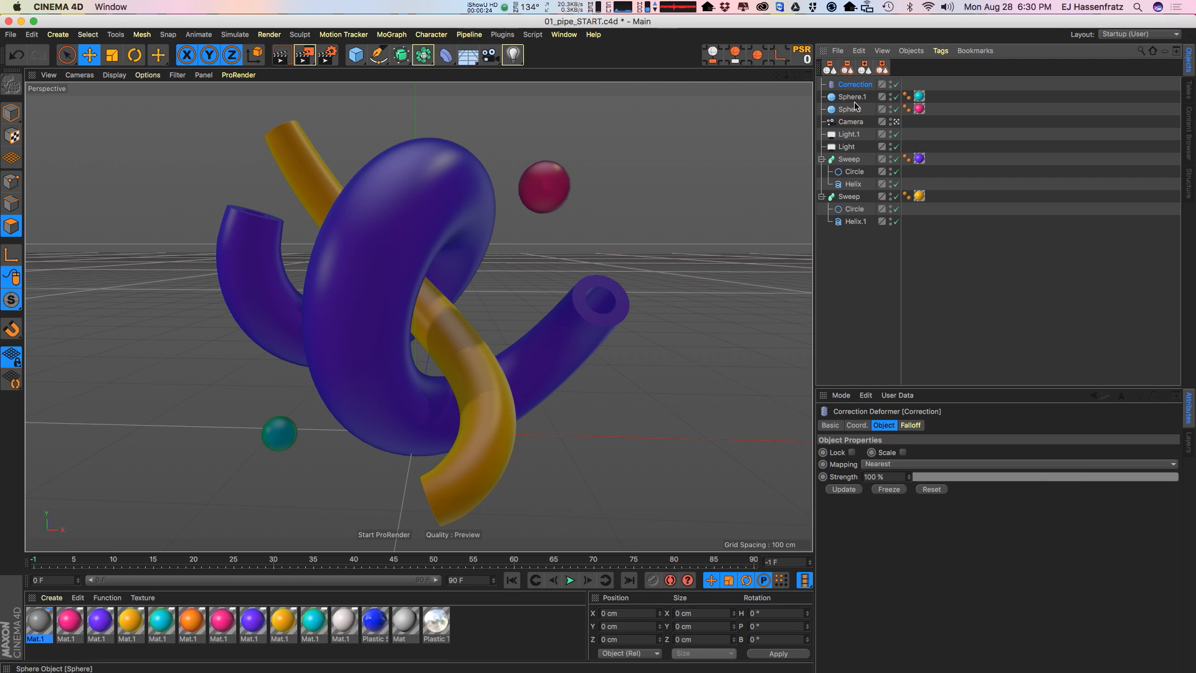
{"action": "left_click_drag", "start_coordinate": [852, 111], "coordinate": [852, 112]}
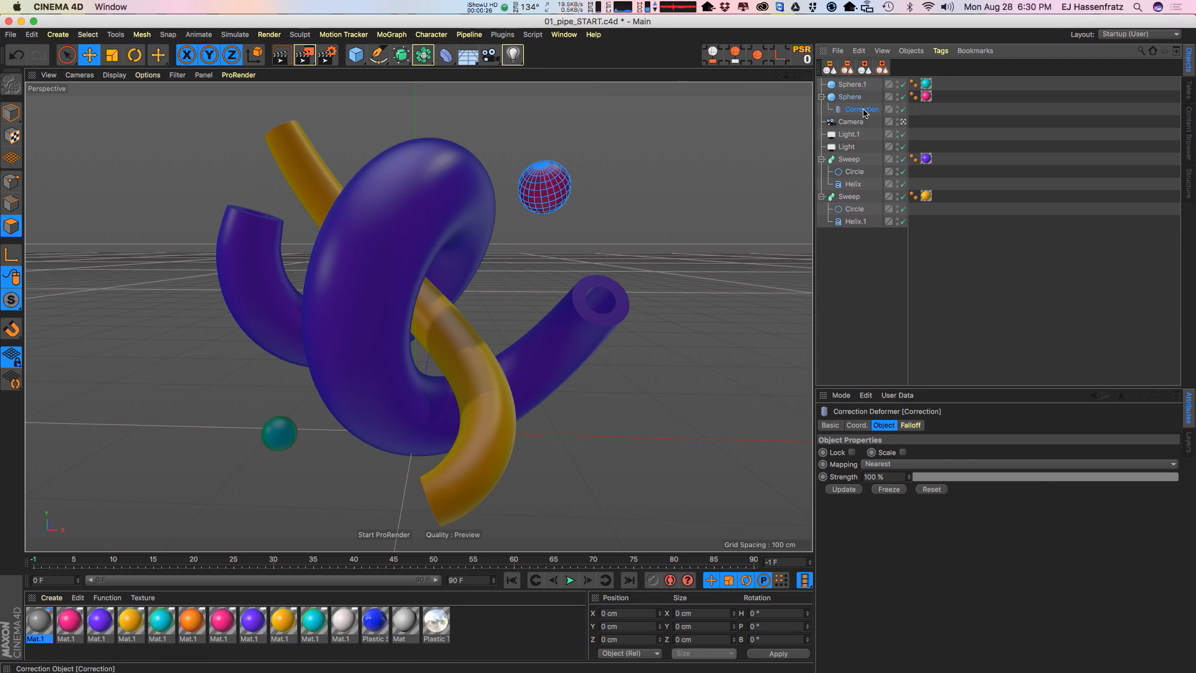
Step: Cycle through edge and point modes on the pink sphere's Correction mesh, and select a single polygon in polygon mode
{"action": "left_click_drag", "start_coordinate": [574, 193], "coordinate": [465, 212], "text": "alt"}
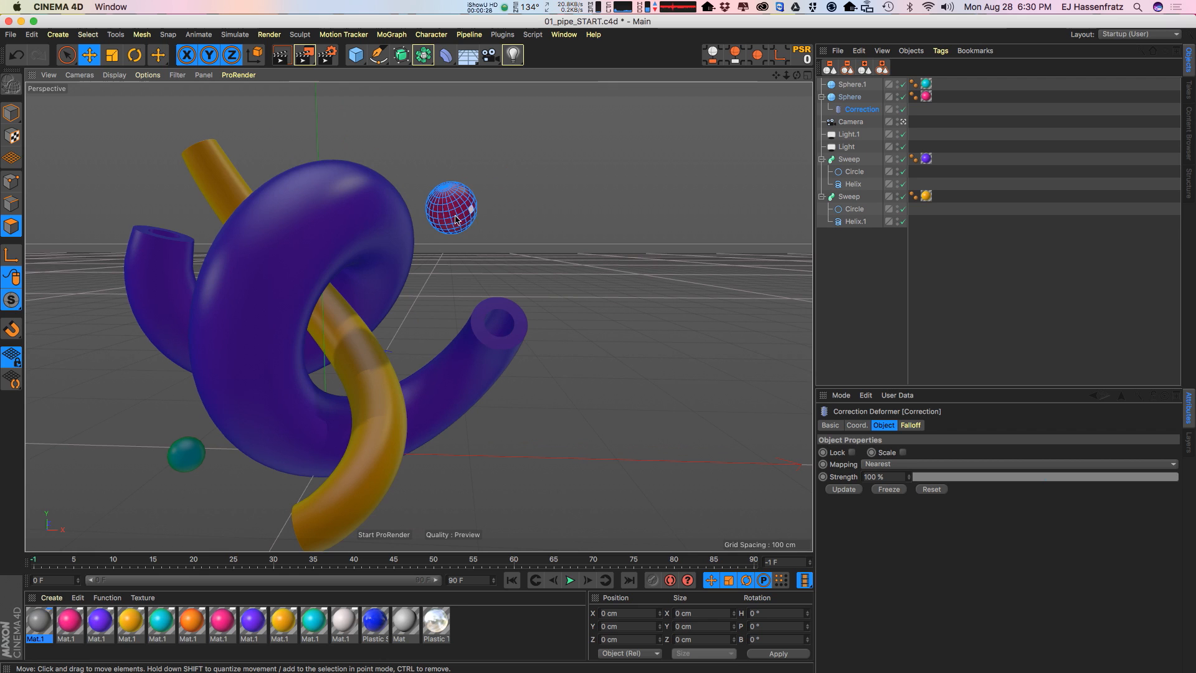
{"action": "scroll", "coordinate": [454, 213], "scroll_direction": "up", "scroll_amount": 10}
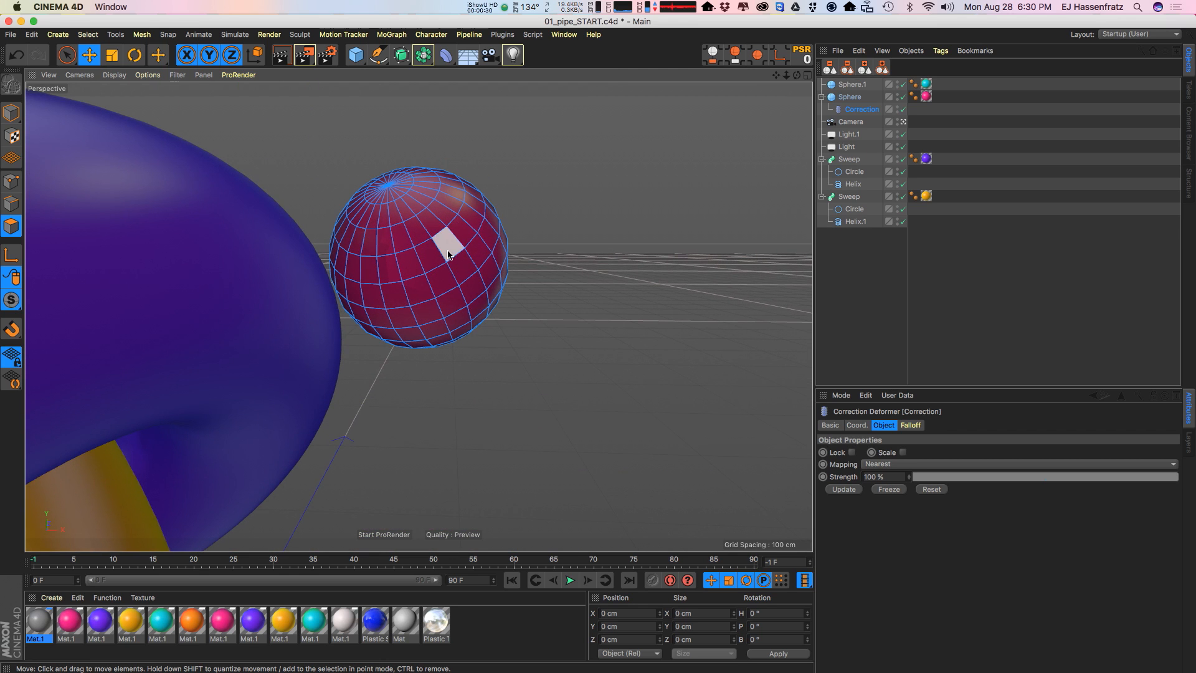
{"action": "key", "text": "Return"}
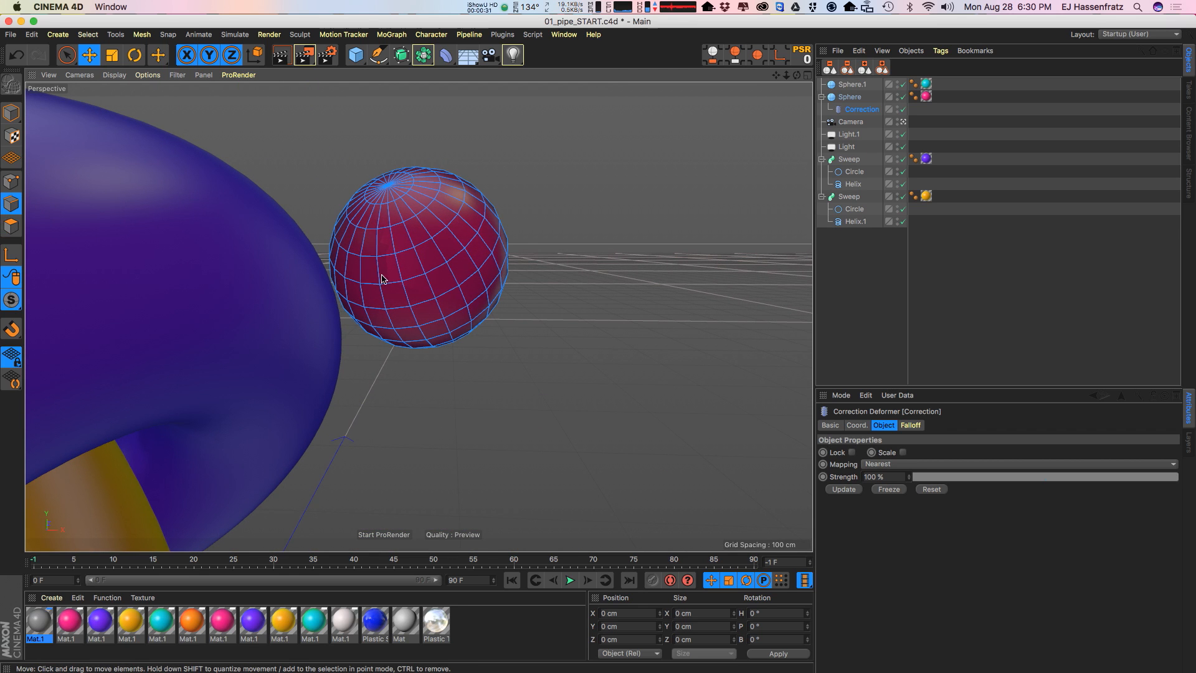
{"action": "left_click", "coordinate": [414, 278]}
{"action": "key", "text": "Return"}
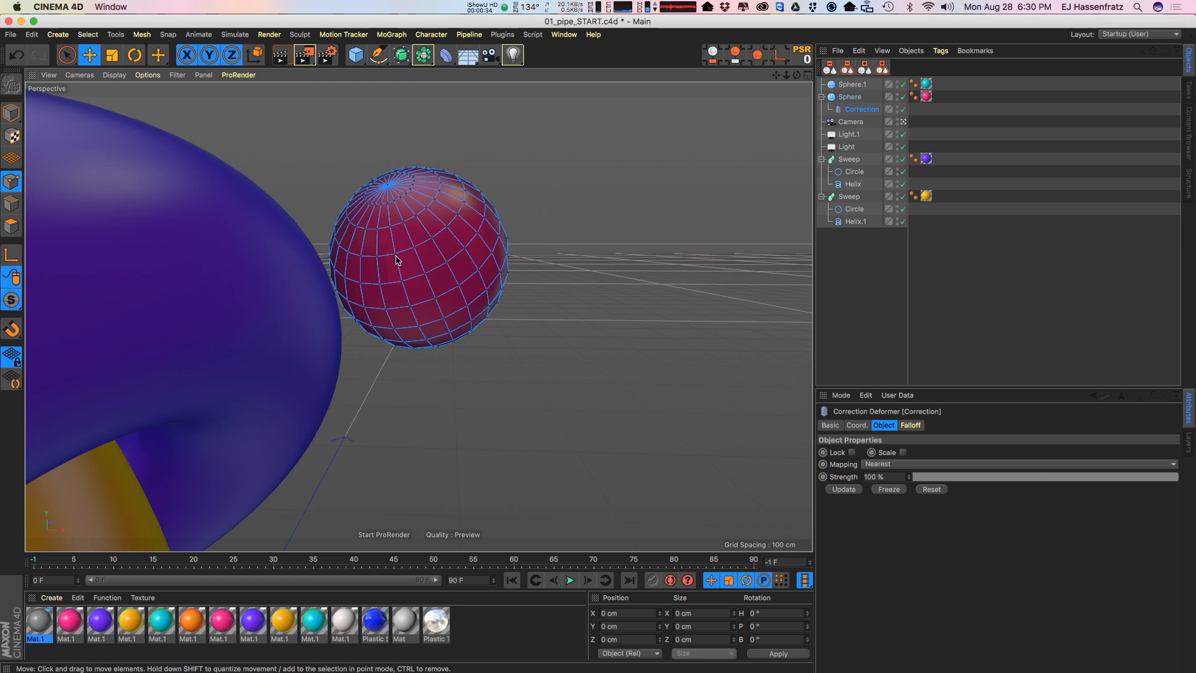
{"action": "left_click", "coordinate": [434, 239]}
{"action": "key", "text": "Return"}
{"action": "left_click", "coordinate": [473, 285]}
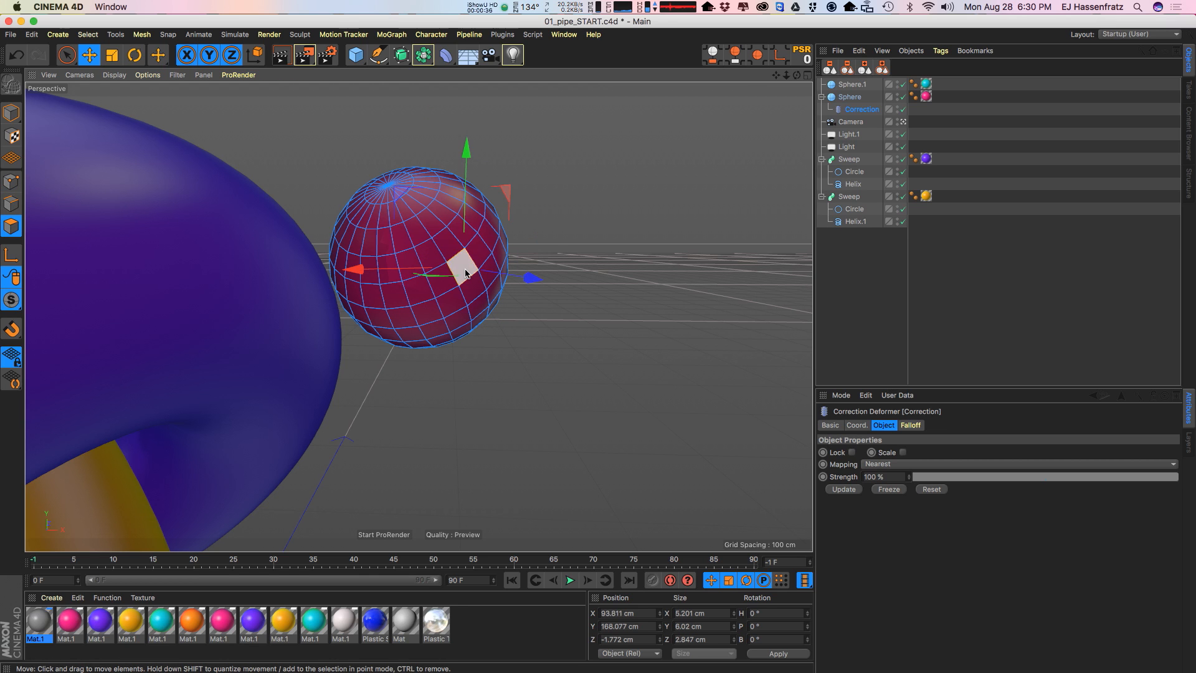
Step: Pull the selected polygon and a second one on the other side outward from the pink sphere's surface
{"action": "left_click_drag", "start_coordinate": [466, 282], "coordinate": [609, 289], "text": "alt"}
{"action": "left_click_drag", "start_coordinate": [609, 289], "coordinate": [491, 265], "text": "alt"}
{"action": "left_click_drag", "start_coordinate": [491, 264], "coordinate": [537, 306], "text": "alt"}
{"action": "left_click_drag", "start_coordinate": [537, 305], "coordinate": [380, 186]}
{"action": "left_click", "coordinate": [389, 308]}
Step: Switch to point mode, pull one point on the sphere's upper part outward and move it back toward the surface
{"action": "left_click", "coordinate": [11, 182]}
{"action": "left_click", "coordinate": [408, 274]}
{"action": "left_click", "coordinate": [337, 231]}
{"action": "left_click_drag", "start_coordinate": [338, 235], "coordinate": [447, 257], "text": "alt"}
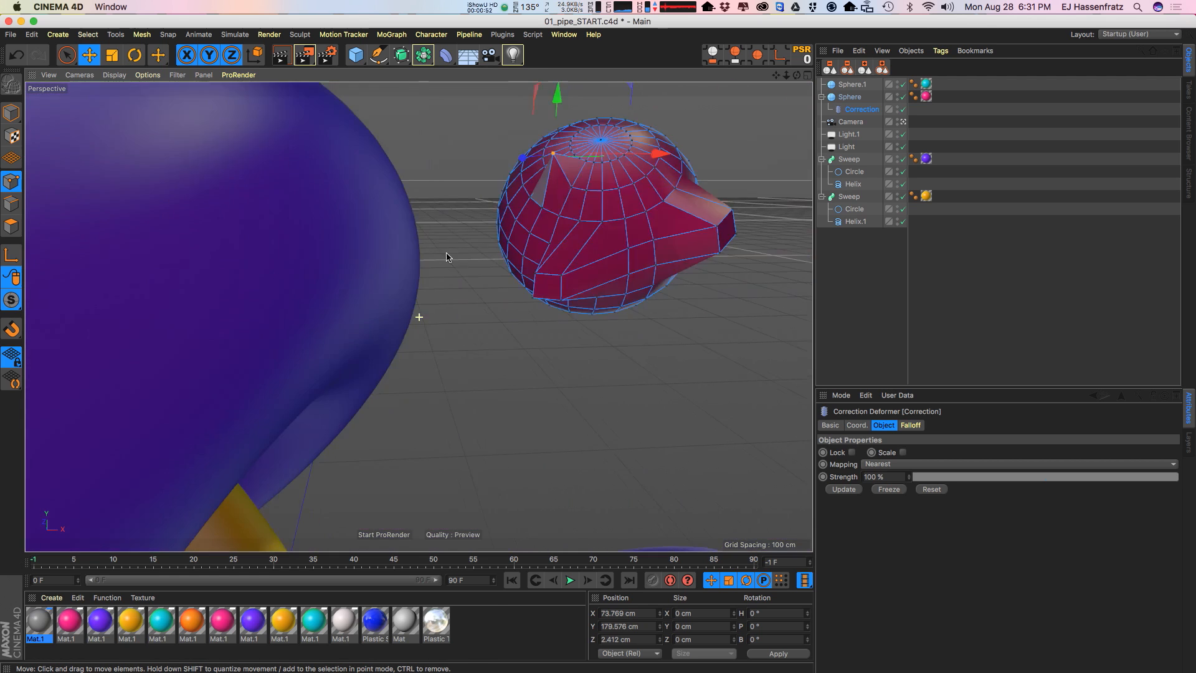
{"action": "middle_click_drag", "start_coordinate": [447, 257], "coordinate": [390, 276], "text": "alt"}
{"action": "left_click_drag", "start_coordinate": [385, 257], "coordinate": [379, 250], "text": "alt"}
{"action": "left_click_drag", "start_coordinate": [410, 157], "coordinate": [414, 183]}
{"action": "left_click_drag", "start_coordinate": [414, 183], "coordinate": [439, 240], "text": "alt"}
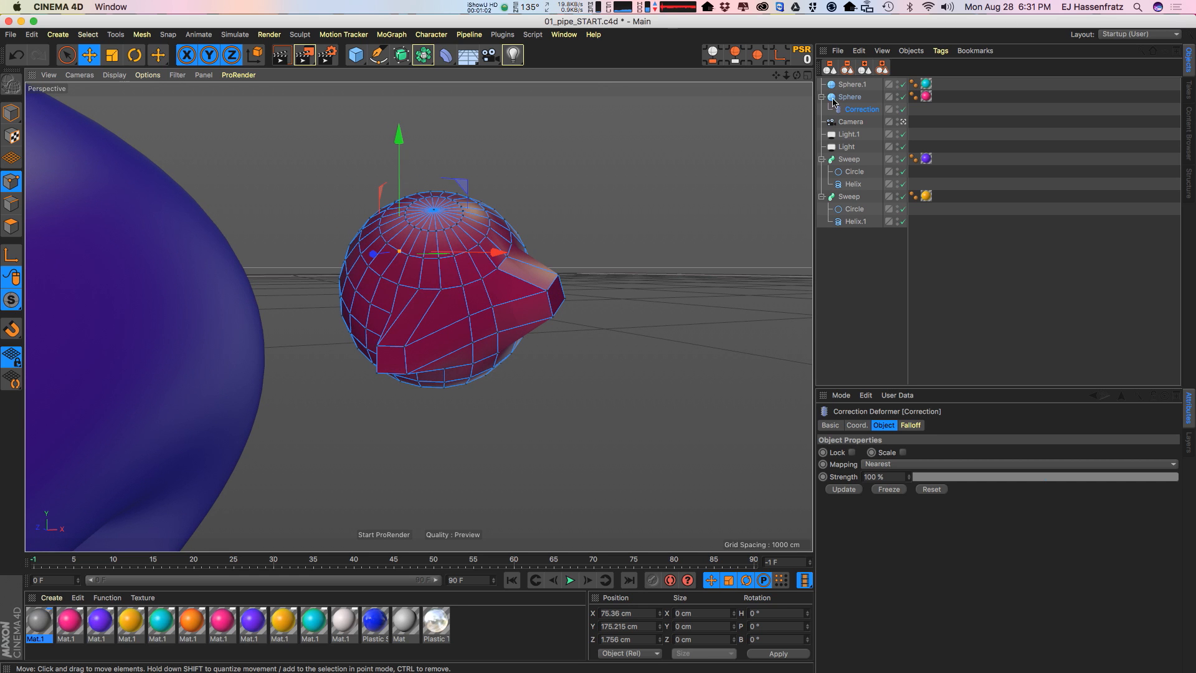
Step: Set the pink Sphere object's radius to 21.195 cm
{"action": "left_click", "coordinate": [833, 98]}
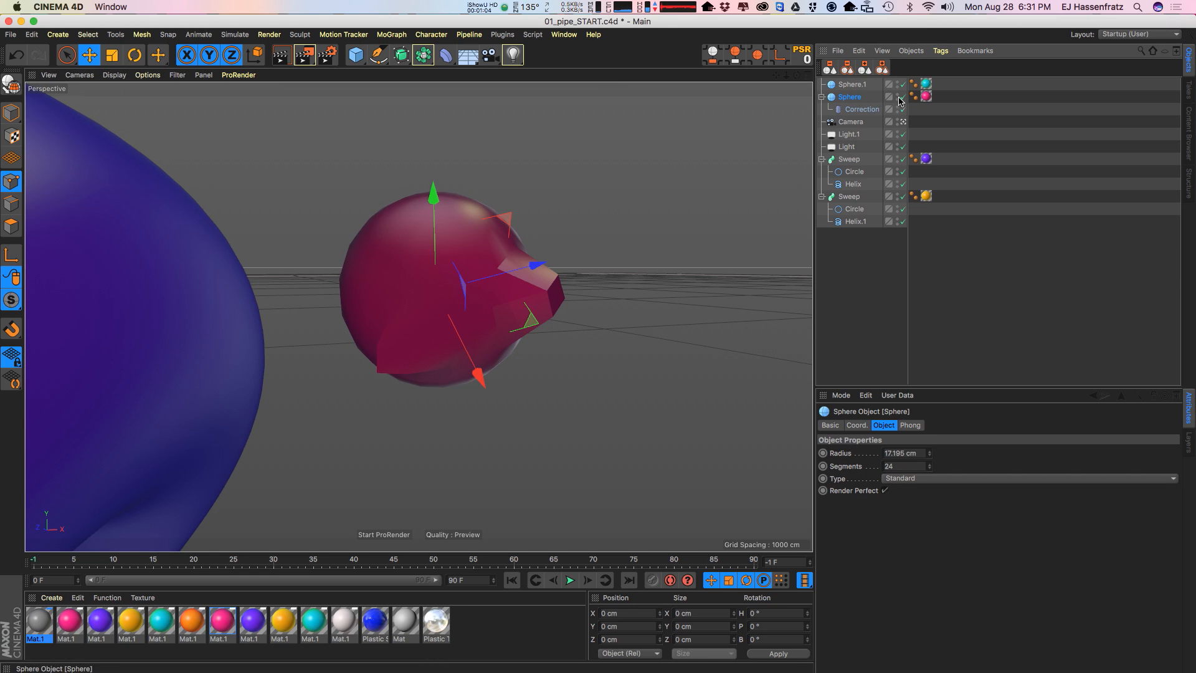
{"action": "left_click", "coordinate": [864, 109]}
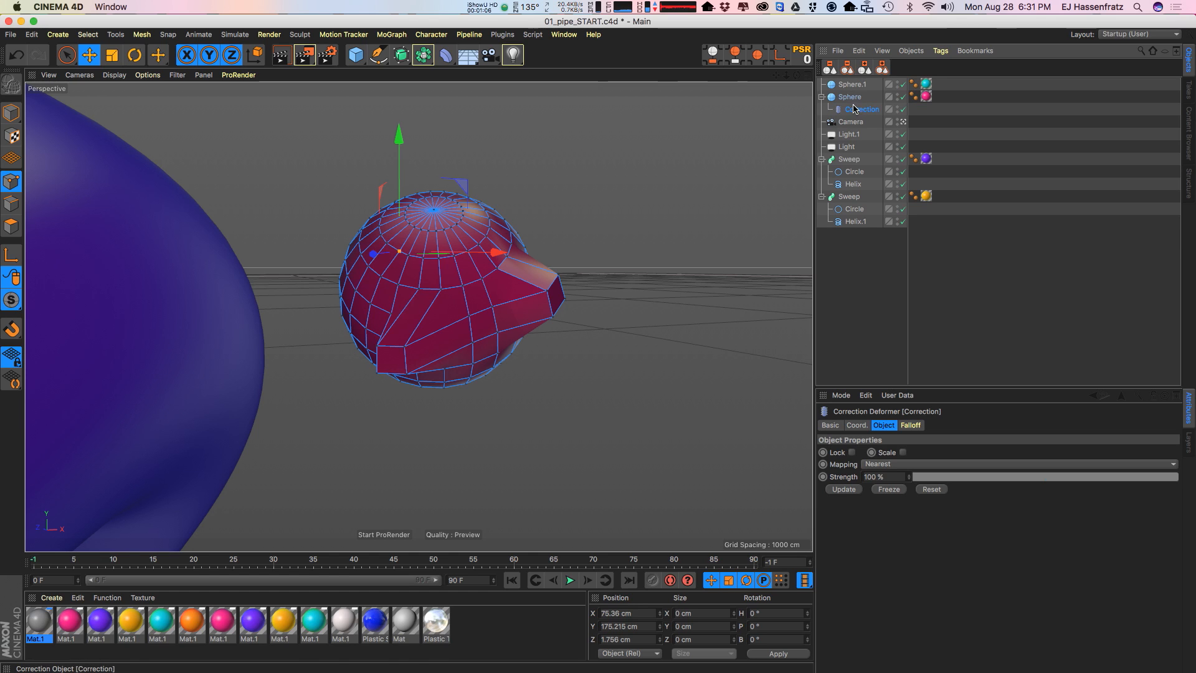
{"action": "left_click", "coordinate": [832, 100]}
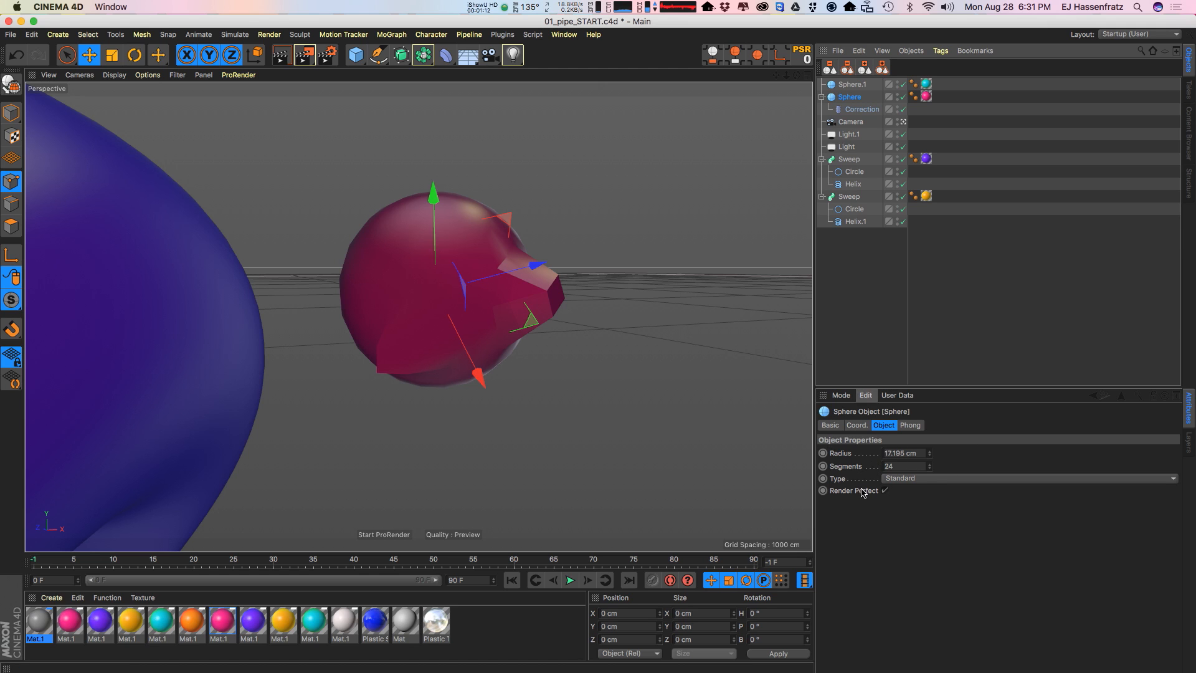
{"action": "left_click_drag", "start_coordinate": [930, 454], "coordinate": [936, 455]}
Step: Display the viewport in Gouraud Shading (Lines) and raise the pink sphere's segments to 70
{"action": "left_click", "coordinate": [116, 75]}
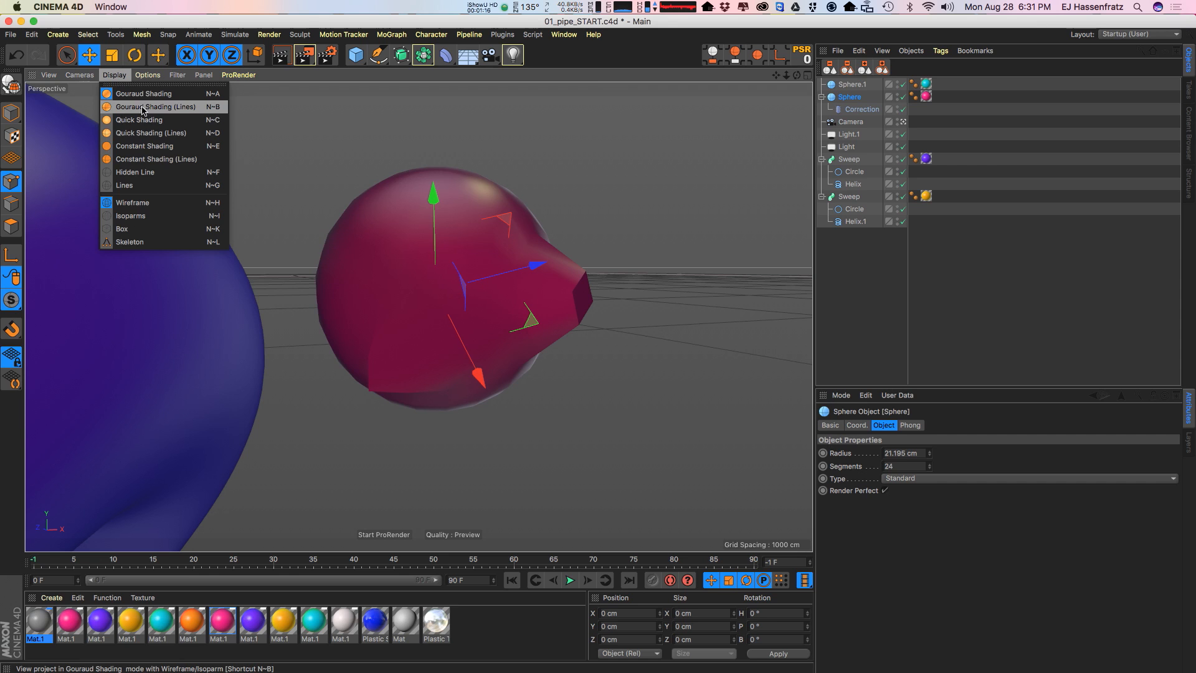
{"action": "left_click", "coordinate": [184, 109]}
{"action": "left_click_drag", "start_coordinate": [930, 467], "coordinate": [947, 445]}
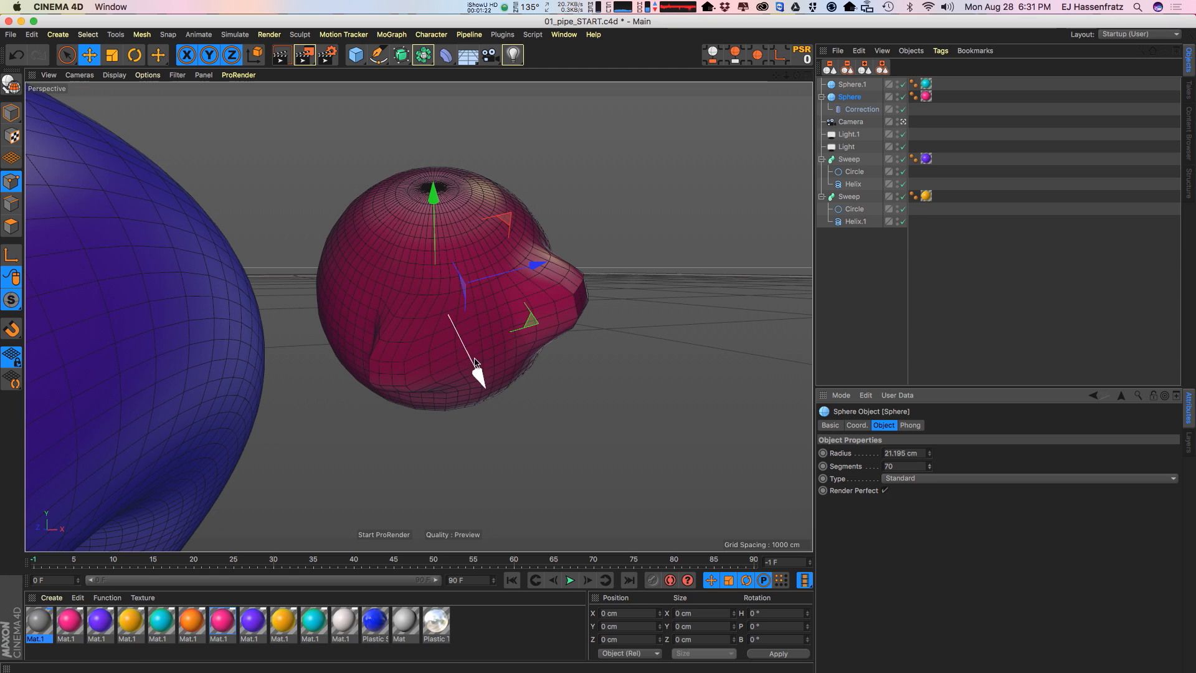
Step: Try the Tetrahedron, Hexahedron and Octahedron types on the pink sphere, and return it to Standard
{"action": "left_click", "coordinate": [934, 478]}
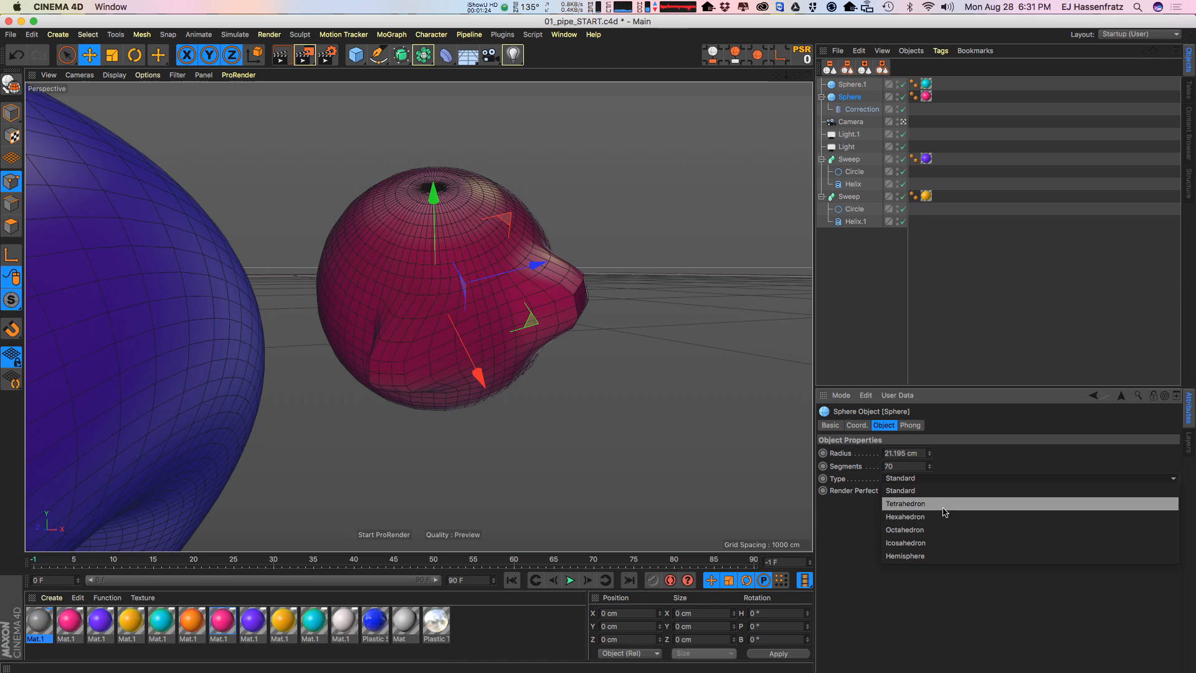
{"action": "left_click", "coordinate": [944, 504]}
{"action": "left_click", "coordinate": [937, 479]}
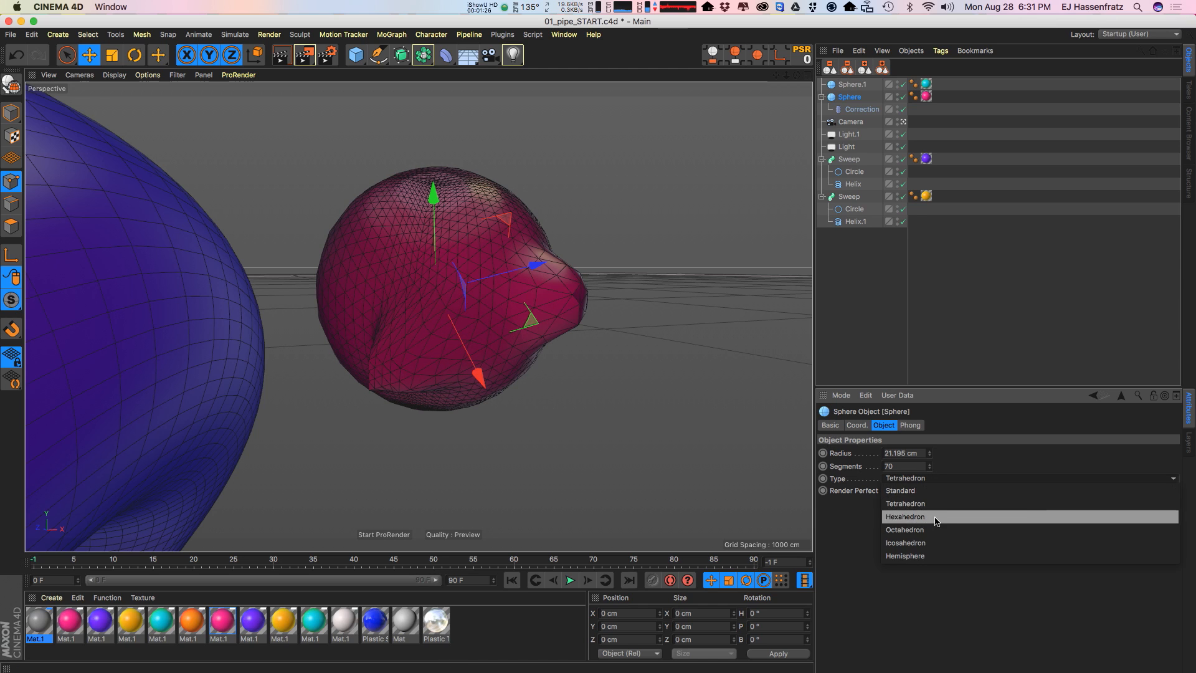
{"action": "left_click", "coordinate": [931, 516]}
{"action": "left_click", "coordinate": [913, 481]}
{"action": "left_click", "coordinate": [928, 529]}
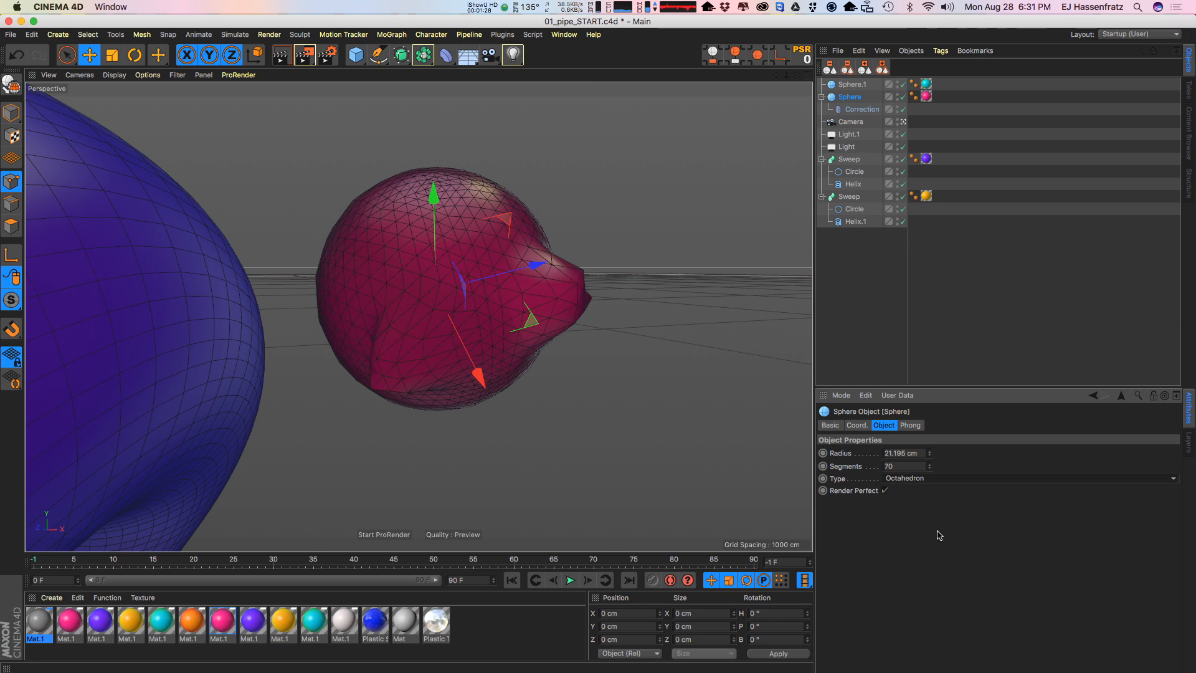
{"action": "left_click", "coordinate": [927, 480]}
{"action": "left_click", "coordinate": [935, 491]}
Step: Set the pink sphere's segments to 24
{"action": "left_click", "coordinate": [927, 467]}
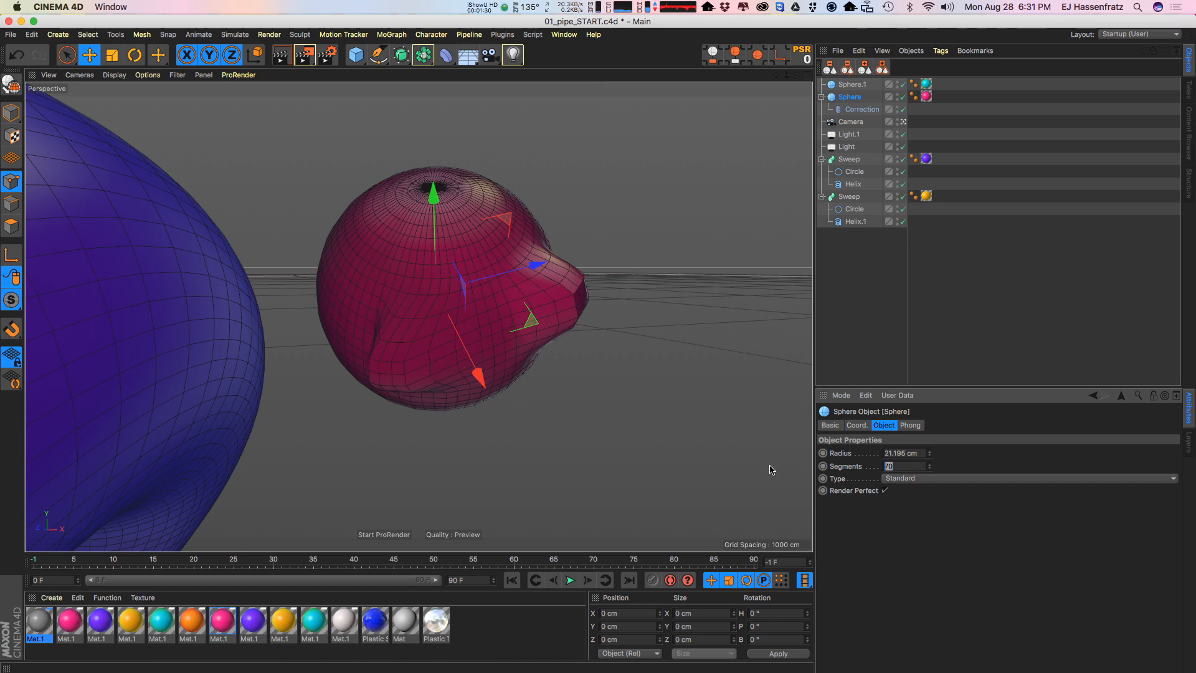
{"action": "type", "text": "24"}
{"action": "key", "text": "Return"}
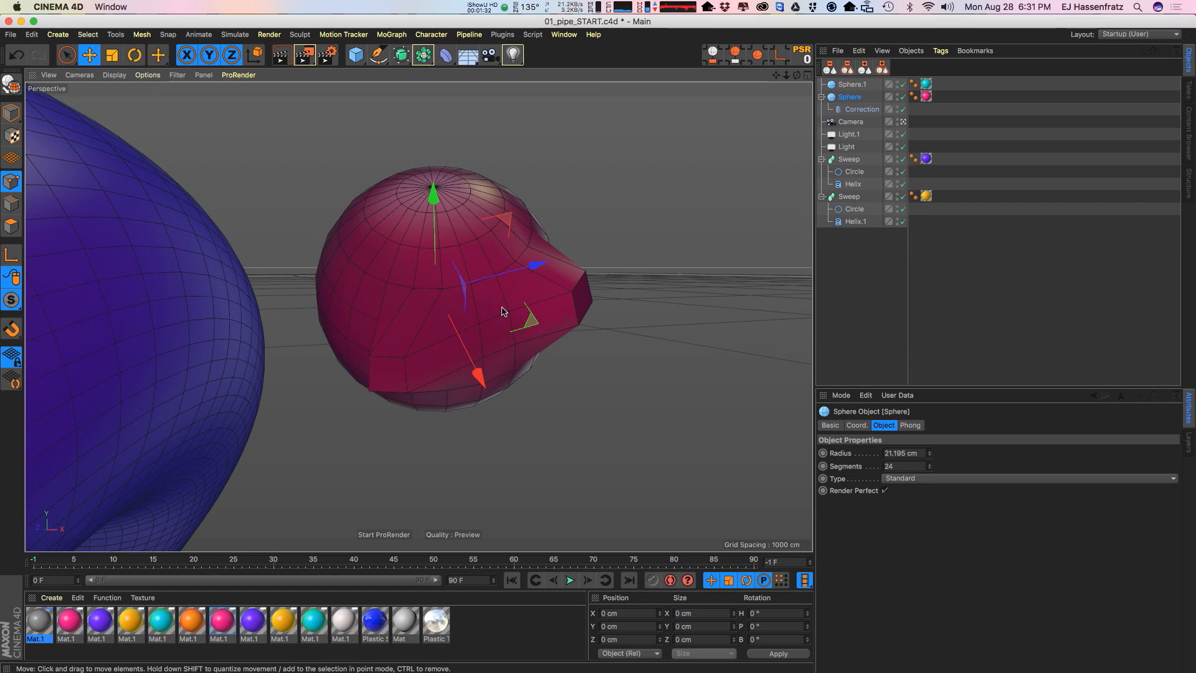
Step: Test the Correction deformer's strength, leaving it at 100%, and set its falloff shape to Linear
{"action": "left_click", "coordinate": [862, 109]}
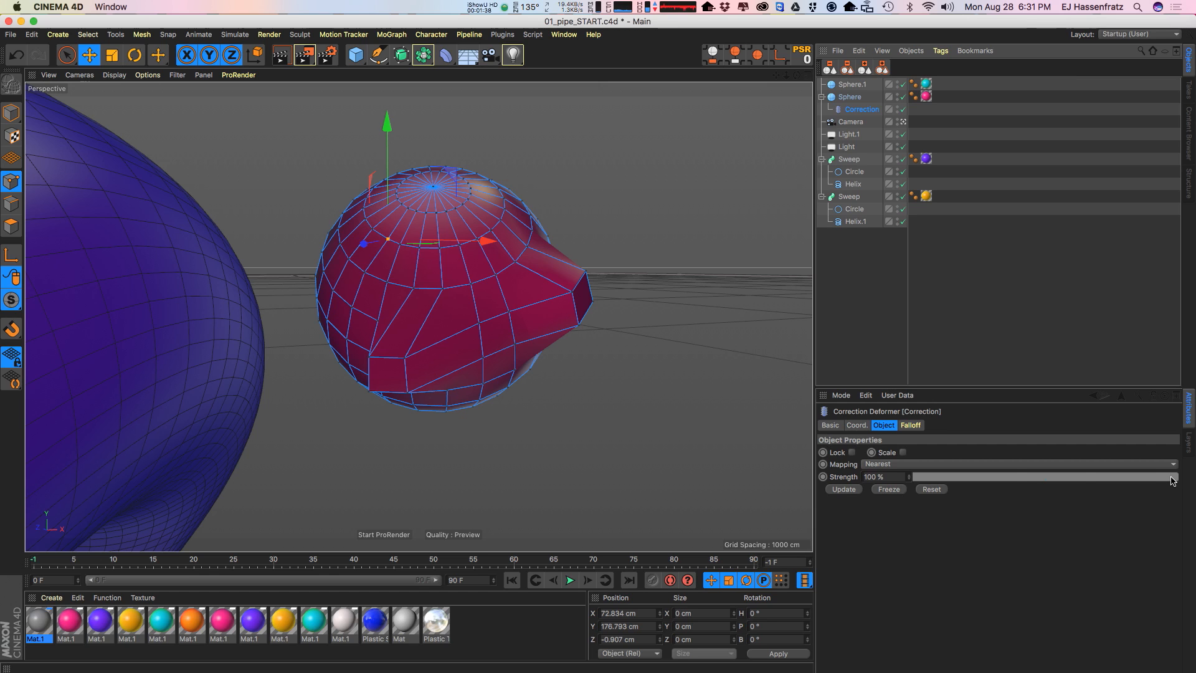
{"action": "mouse_move", "coordinate": [1174, 480]}
{"action": "left_mouse_down"}
{"action": "mouse_move", "coordinate": [913, 477]}
{"action": "mouse_move", "coordinate": [1179, 476]}
{"action": "left_mouse_up"}
{"action": "left_click", "coordinate": [911, 425]}
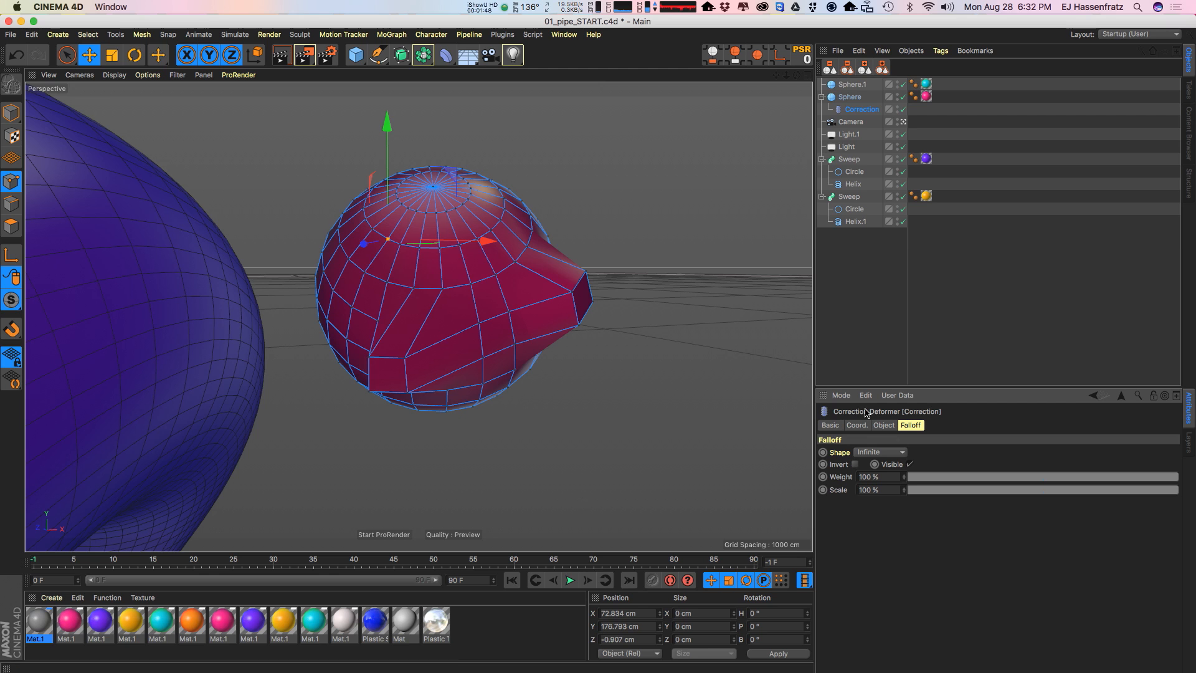
{"action": "left_click", "coordinate": [880, 452]}
{"action": "left_click", "coordinate": [885, 530]}
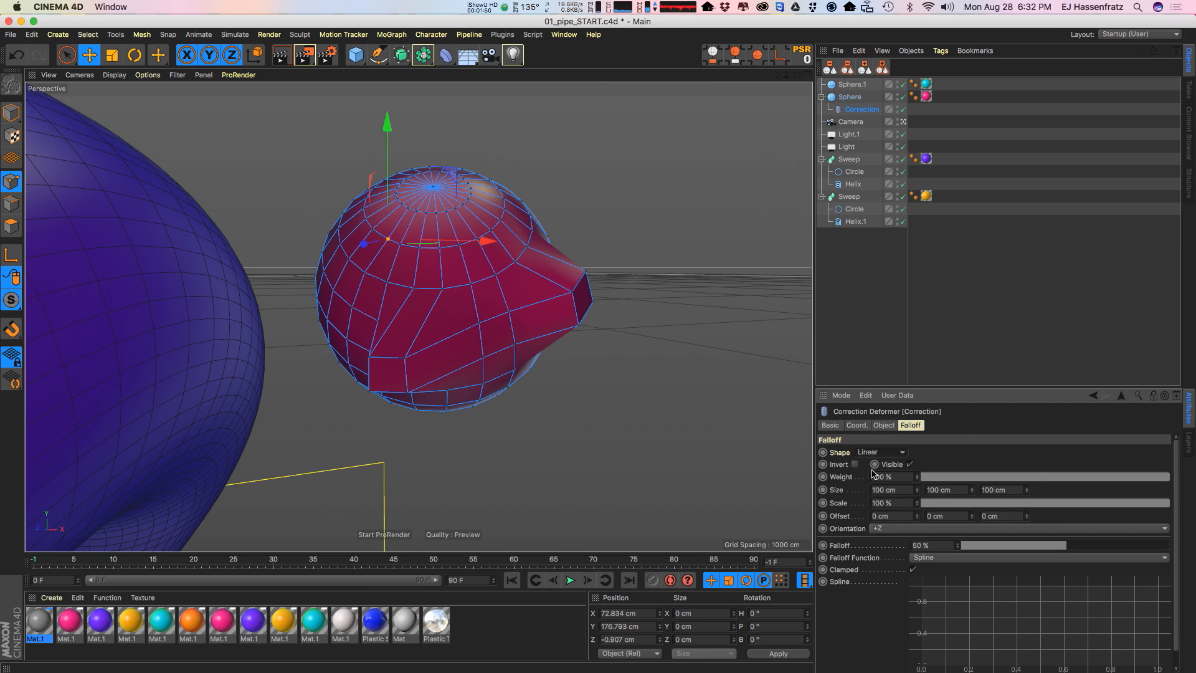
Step: Try to reposition the Correction deformer's linear falloff by moving it in the viewport, and undo the move
{"action": "left_click", "coordinate": [461, 306]}
{"action": "right_click_drag", "start_coordinate": [458, 391], "coordinate": [352, 424], "text": "alt"}
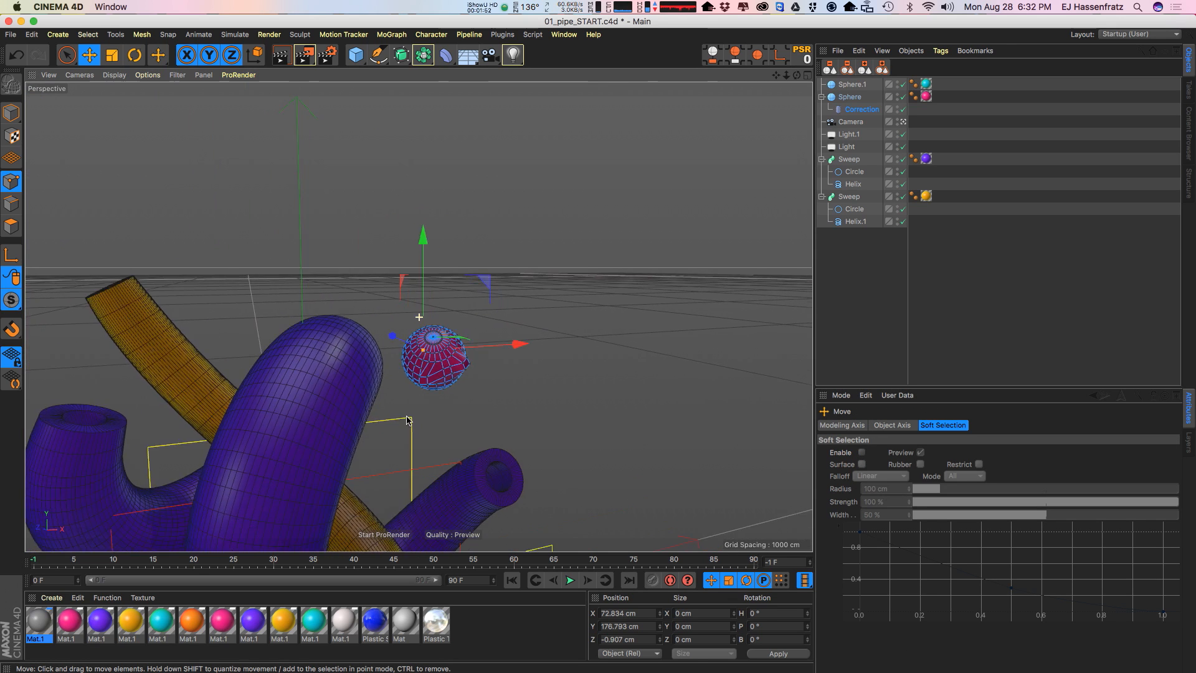
{"action": "middle_click_drag", "start_coordinate": [352, 424], "coordinate": [249, 274], "text": "alt"}
{"action": "left_click", "coordinate": [854, 110]}
{"action": "left_click_drag", "start_coordinate": [370, 345], "coordinate": [536, 321]}
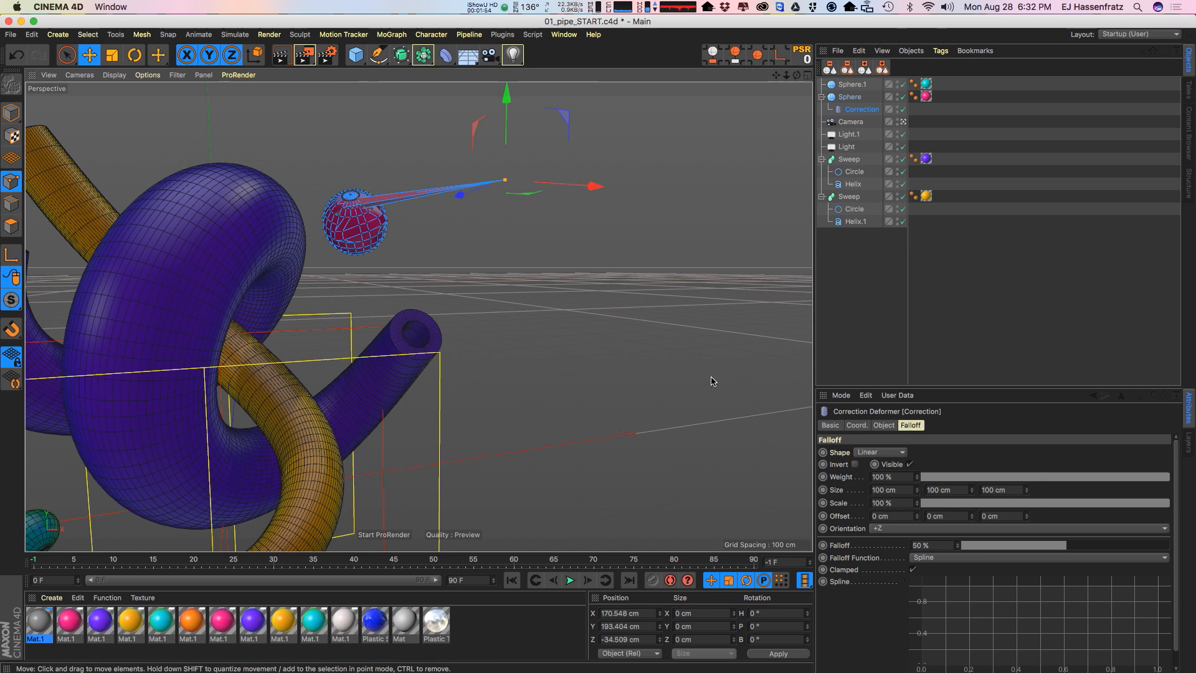
{"action": "key", "text": "super+z"}
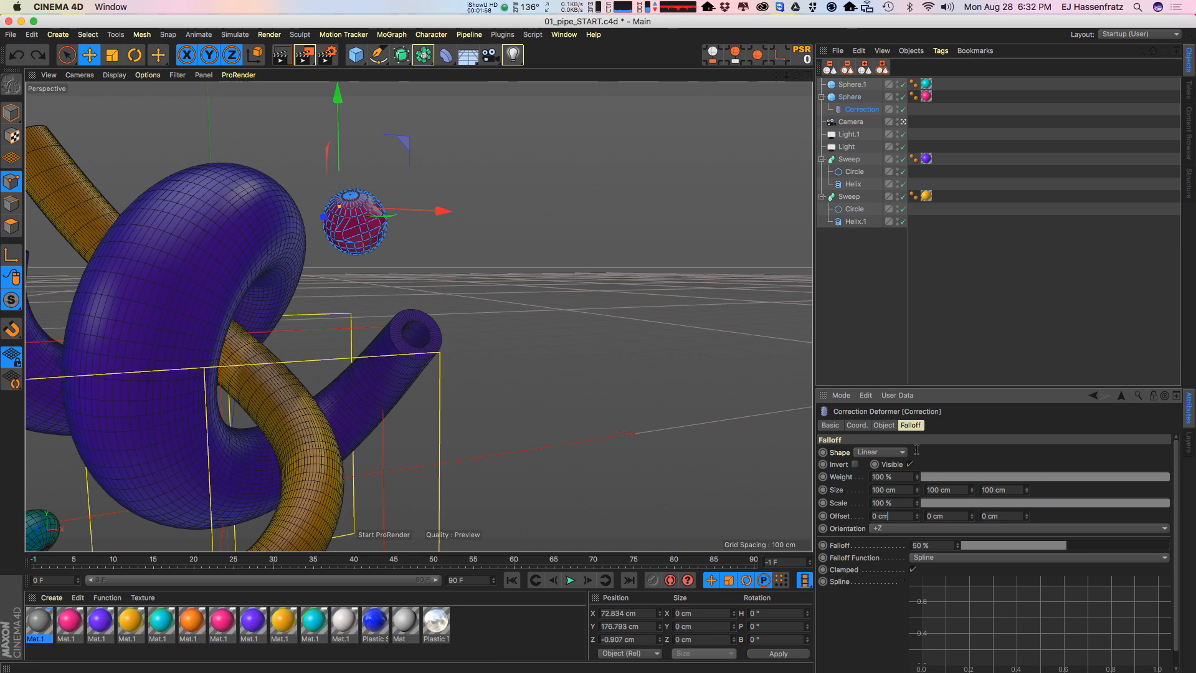
Step: Offset the linear falloff by 124 cm in X and about -129 cm in Z, adjusting Z until the deformation responds
{"action": "left_click_drag", "start_coordinate": [916, 516], "coordinate": [934, 579]}
{"action": "right_click_drag", "start_coordinate": [342, 234], "coordinate": [424, 216], "text": "alt"}
{"action": "middle_click_drag", "start_coordinate": [424, 216], "coordinate": [420, 315], "text": "alt"}
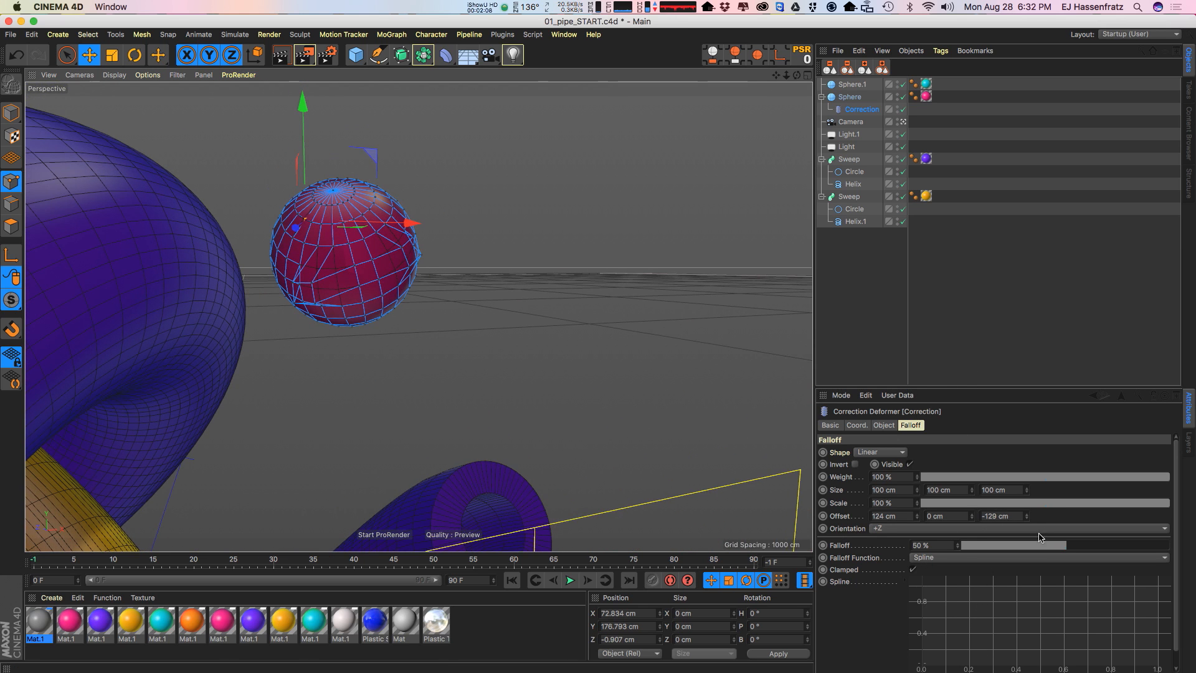
{"action": "left_click_drag", "start_coordinate": [1026, 515], "coordinate": [894, 427]}
Step: Set the Correction deformer's falloff shape back to Infinite
{"action": "left_click", "coordinate": [884, 455]}
{"action": "left_click", "coordinate": [889, 471]}
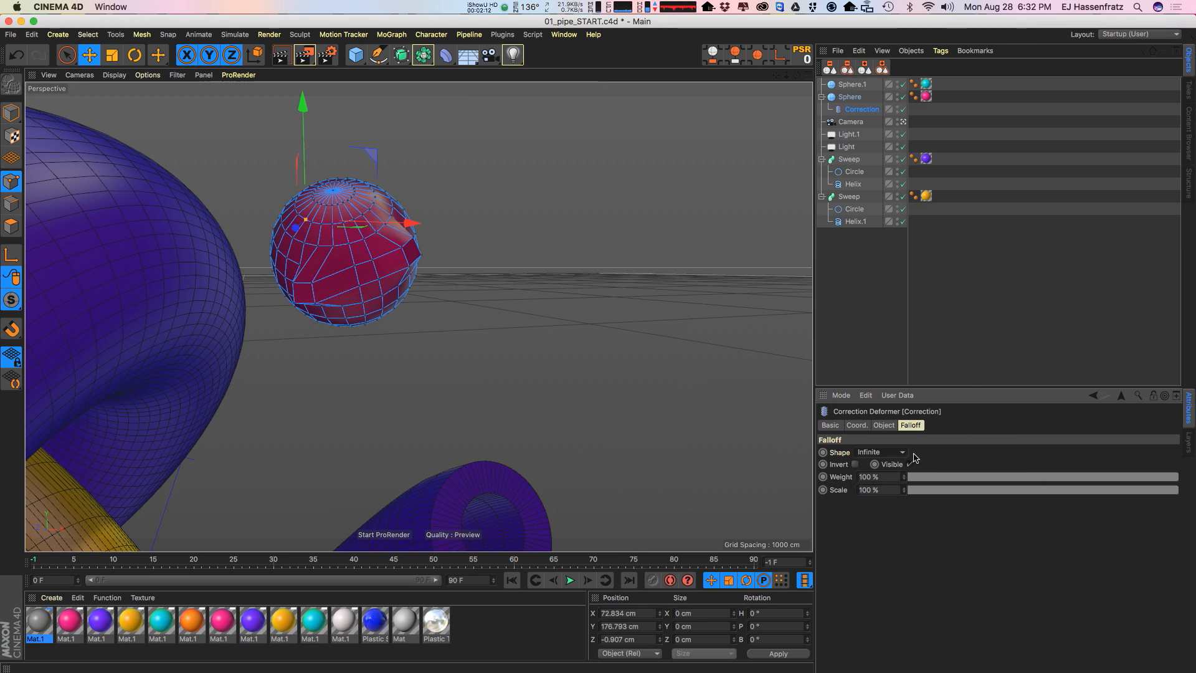
{"action": "left_click_drag", "start_coordinate": [437, 280], "coordinate": [441, 278], "text": "alt"}
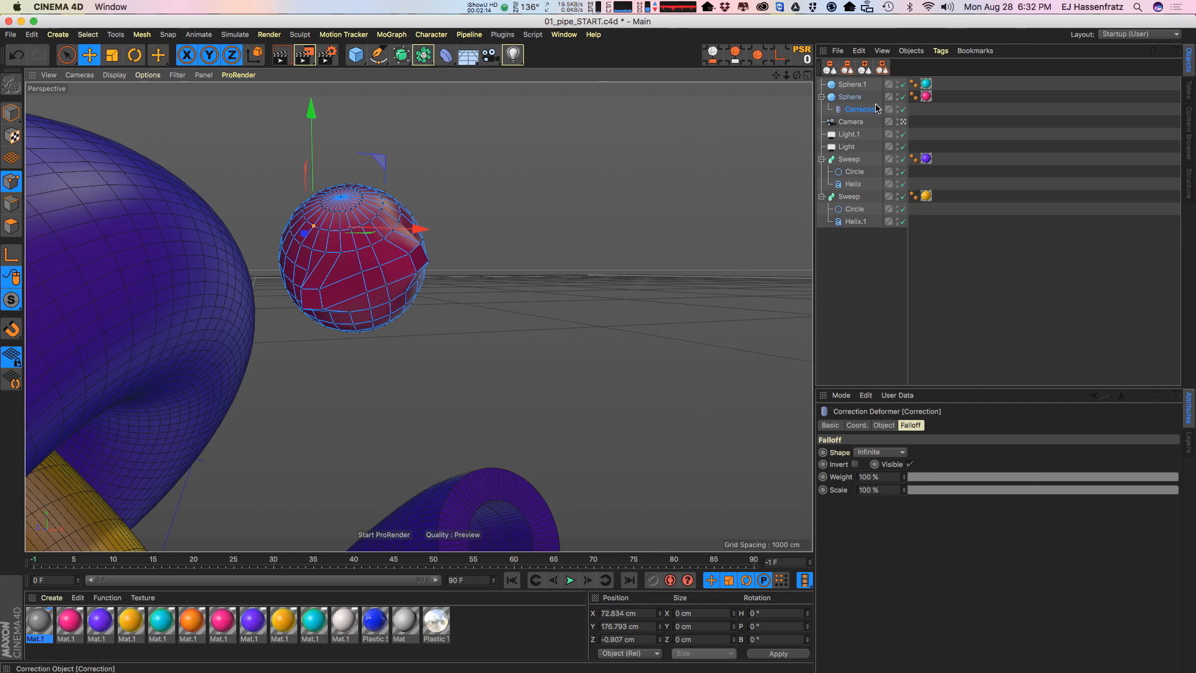
{"action": "middle_click_drag", "start_coordinate": [364, 257], "coordinate": [435, 326], "text": "alt"}
{"action": "right_click_drag", "start_coordinate": [414, 307], "coordinate": [443, 301], "text": "alt"}
{"action": "middle_click_drag", "start_coordinate": [442, 301], "coordinate": [452, 312], "text": "alt"}
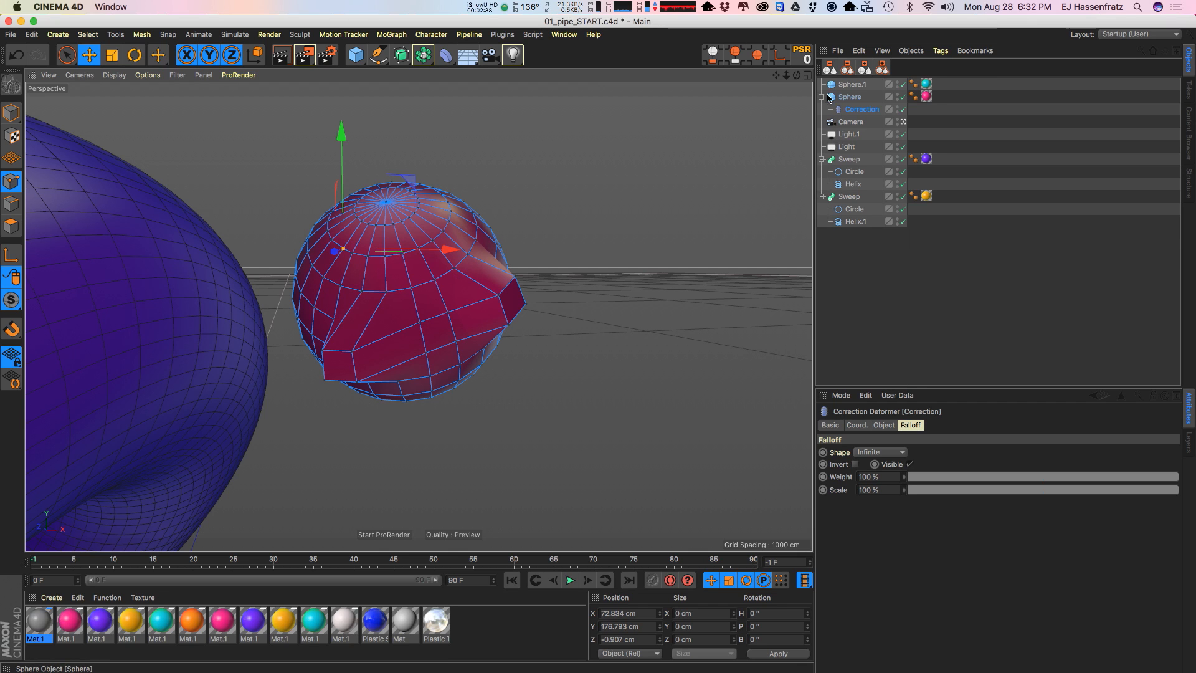
Step: Delete the edited Correction deformer and add a fresh one as a child of the pink Sphere
{"action": "key", "text": "Delete"}
{"action": "left_click", "coordinate": [848, 100]}
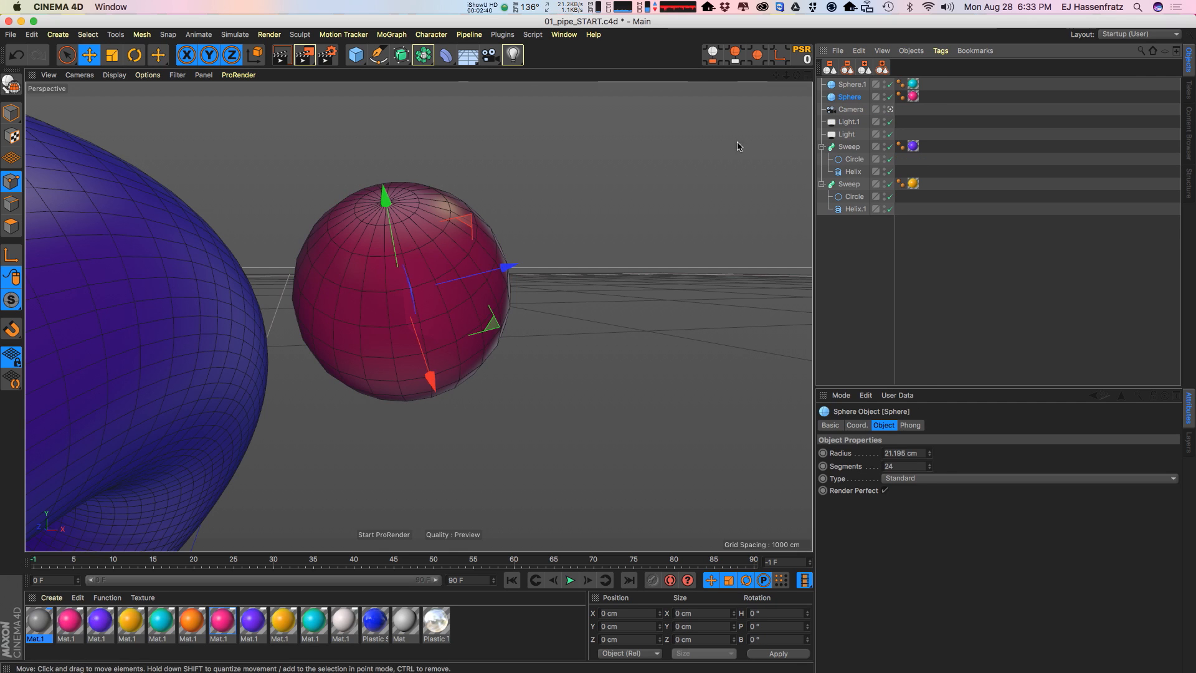
{"action": "left_click_drag", "start_coordinate": [422, 56], "coordinate": [499, 133]}
{"action": "left_click_drag", "start_coordinate": [858, 111], "coordinate": [858, 109]}
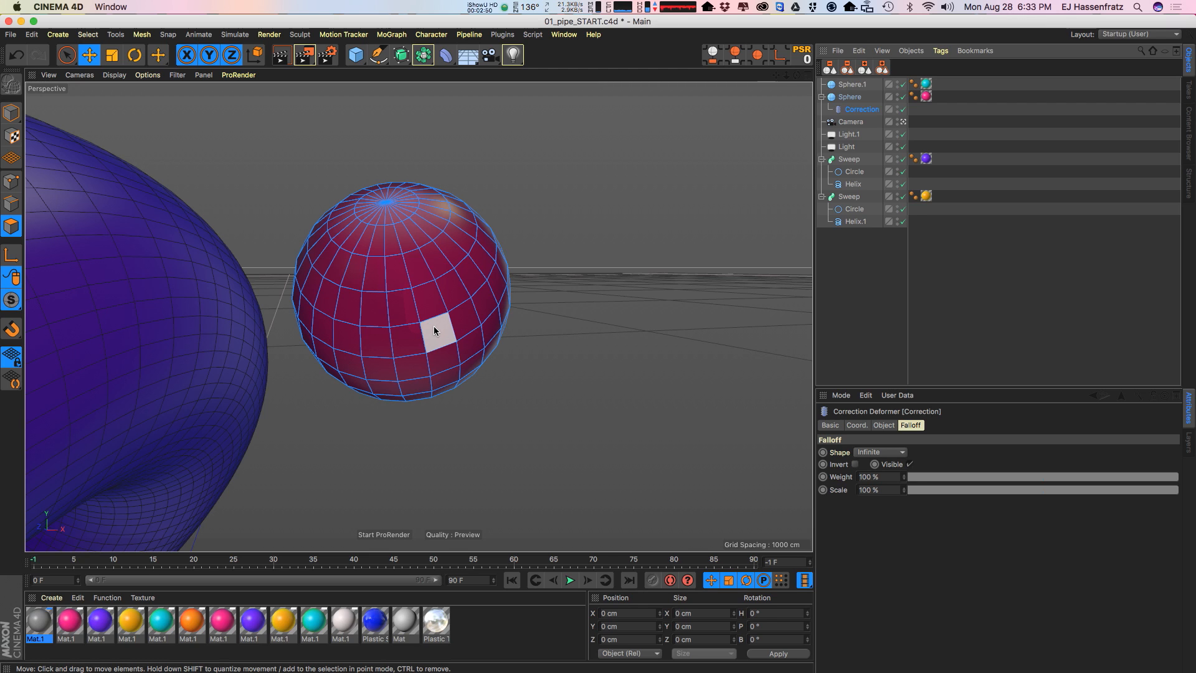
Step: Select adjacent horizontal polygon loops around the middle and lower part of the pink sphere with Loop Selection
{"action": "key", "text": "u"}
{"action": "key", "text": "l"}
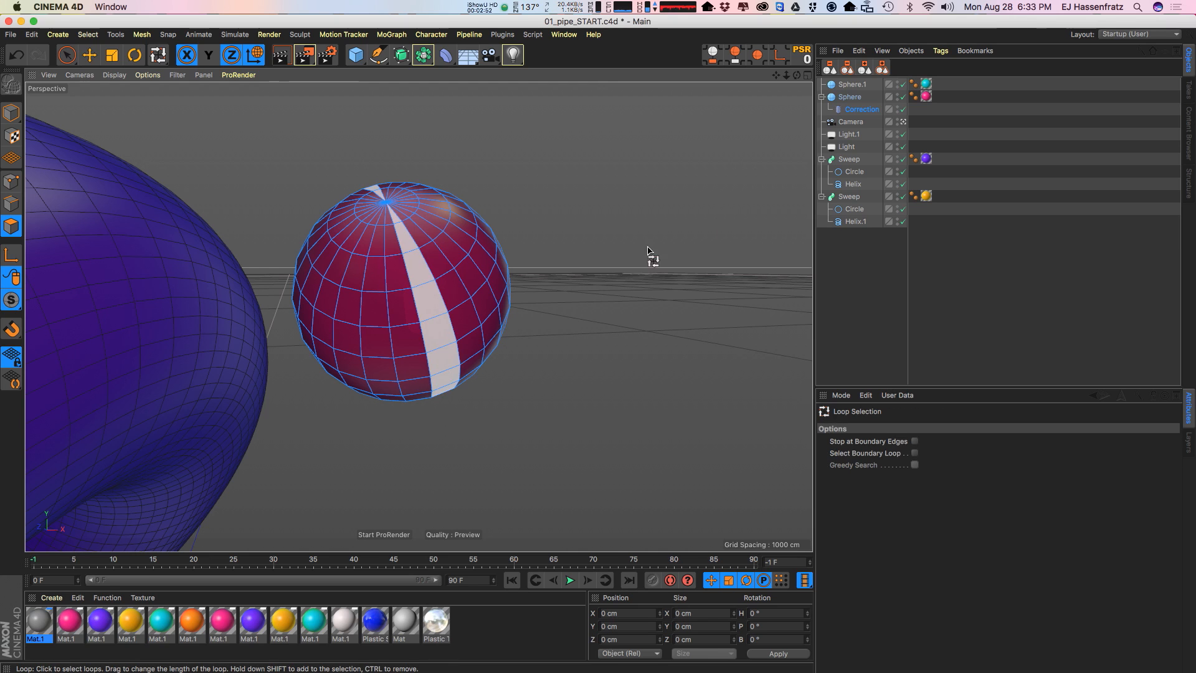
{"action": "left_click", "coordinate": [428, 361]}
{"action": "left_click", "coordinate": [428, 361], "text": "shift"}
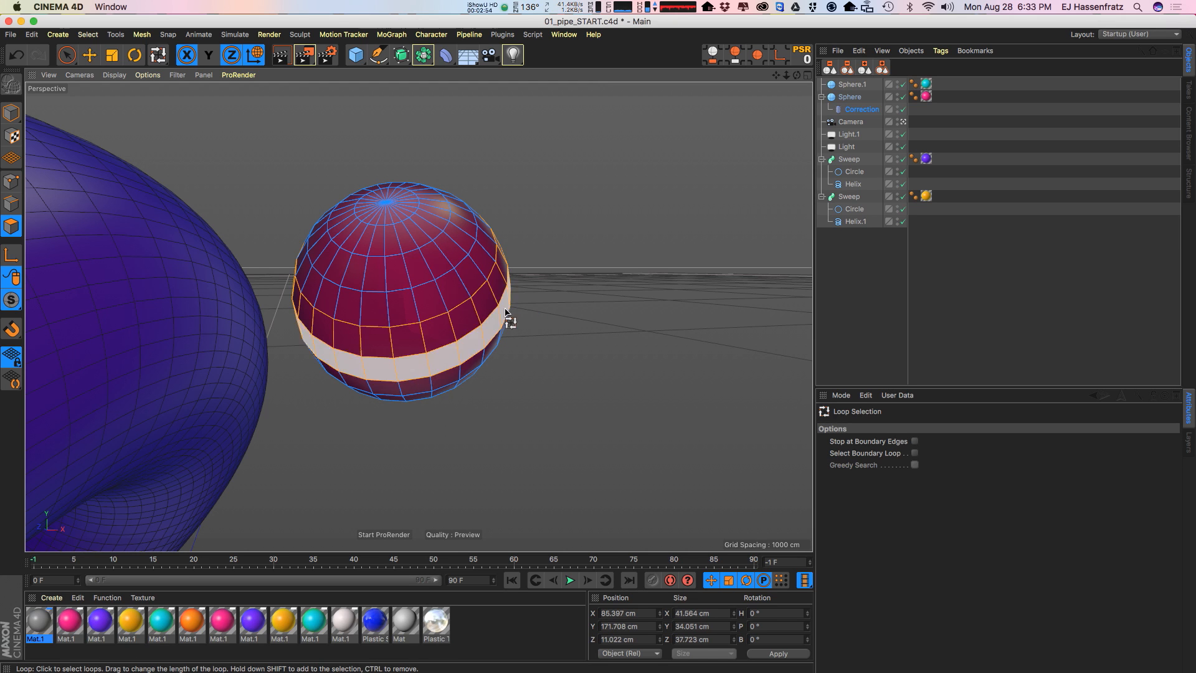
{"action": "middle_click_drag", "start_coordinate": [541, 261], "coordinate": [563, 265], "text": "alt"}
{"action": "left_click_drag", "start_coordinate": [481, 289], "coordinate": [443, 374], "text": "alt"}
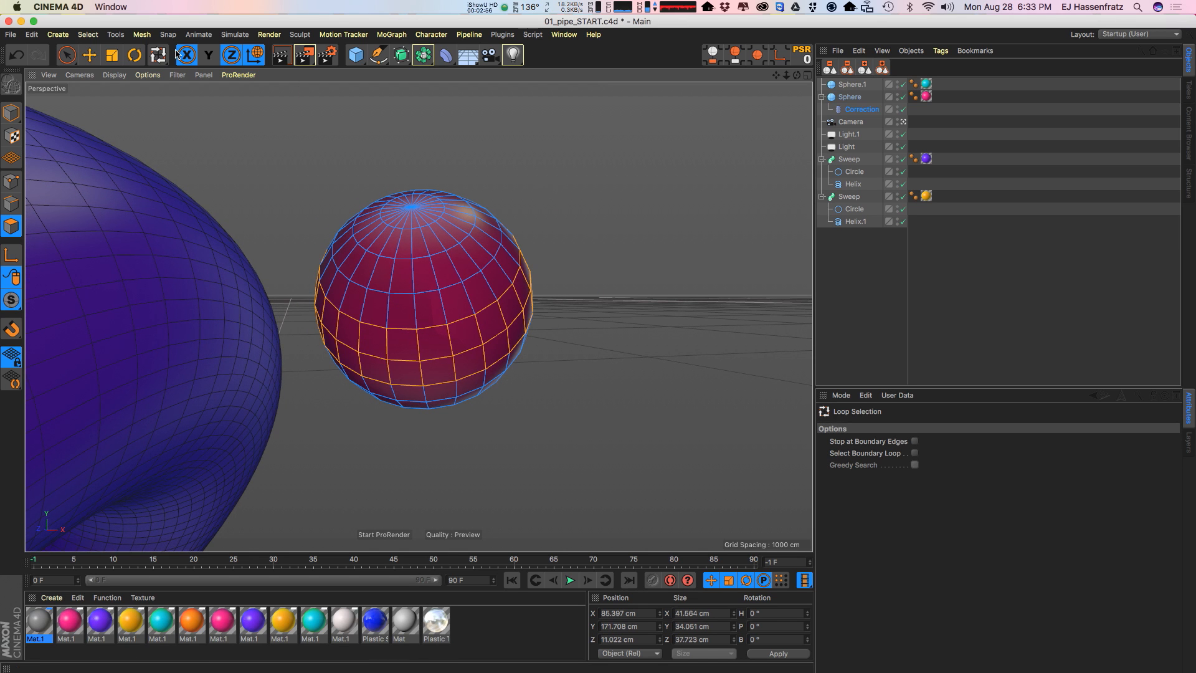
Step: Store the selected polygon loops as a Polygon Selection tag on the Correction deformer
{"action": "left_click", "coordinate": [141, 36]}
{"action": "mouse_move", "coordinate": [88, 35]}
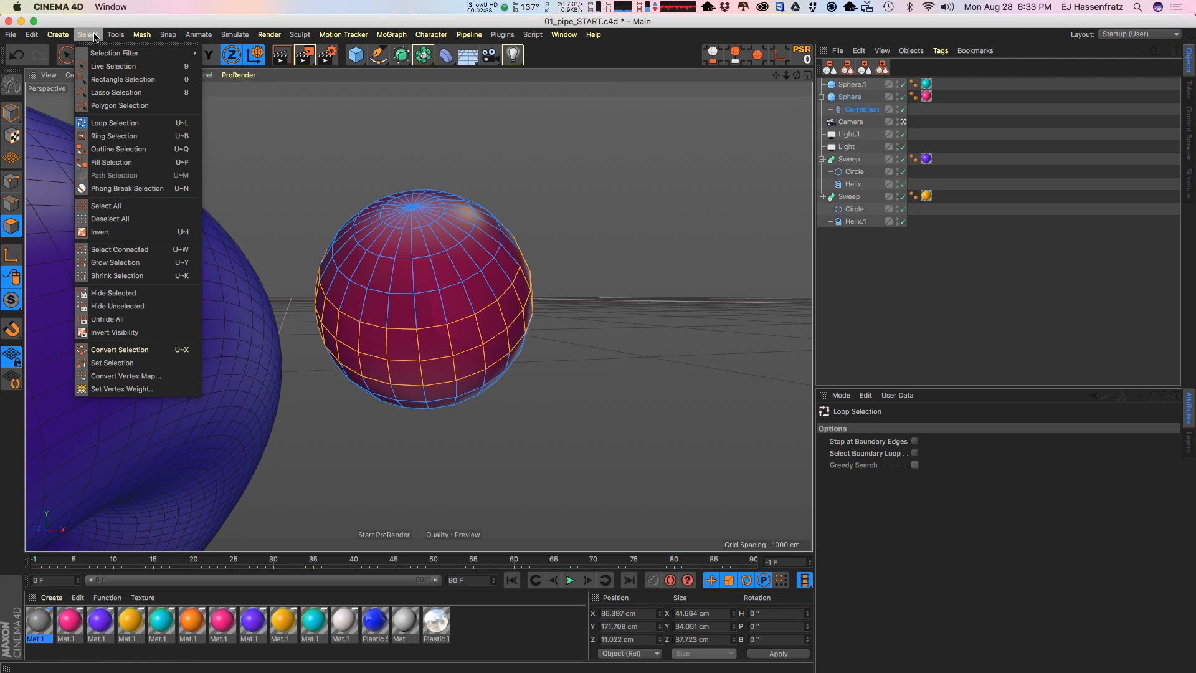
{"action": "left_click", "coordinate": [136, 364]}
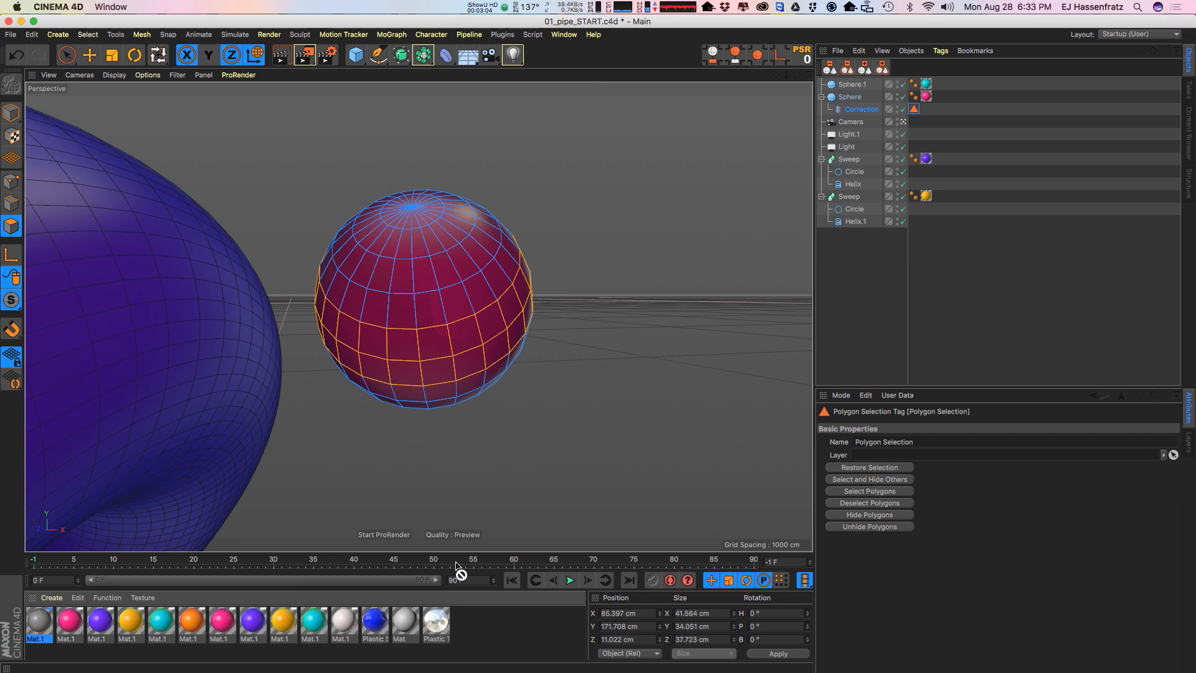
Step: Apply the yellow material to the pink Sphere and restrict its texture tag to the stored Polygon Selection
{"action": "left_click_drag", "start_coordinate": [846, 120], "coordinate": [853, 98]}
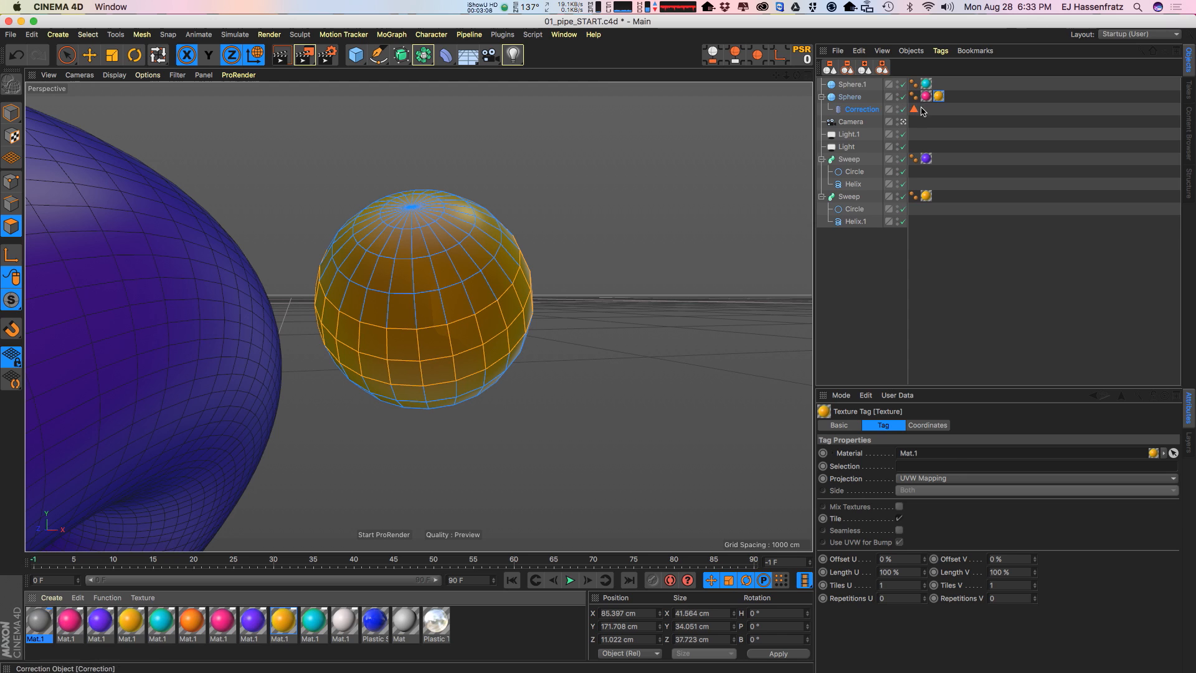
{"action": "left_click_drag", "start_coordinate": [922, 110], "coordinate": [959, 474]}
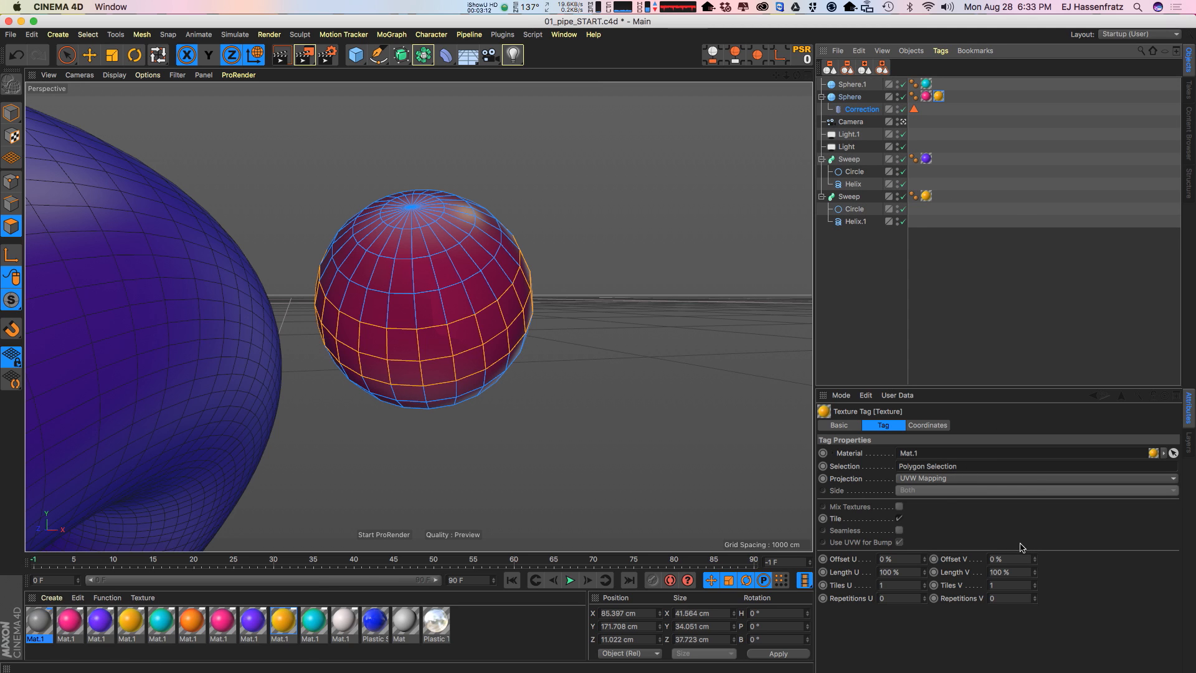
Step: Move the Polygon Selection tag from the Correction deformer onto the Sphere, and display the yellow texture tag's properties
{"action": "key", "text": "u"}
{"action": "key", "text": "l"}
{"action": "key", "text": "e"}
{"action": "left_click", "coordinate": [914, 110]}
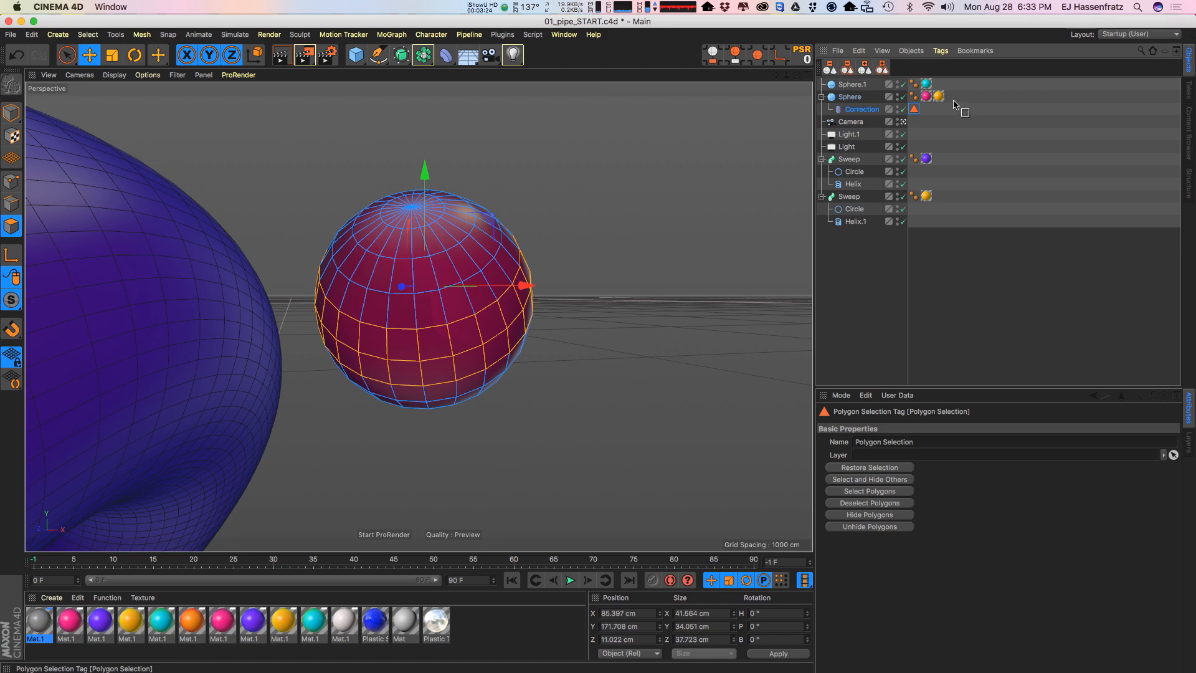
{"action": "left_click_drag", "start_coordinate": [953, 102], "coordinate": [952, 97]}
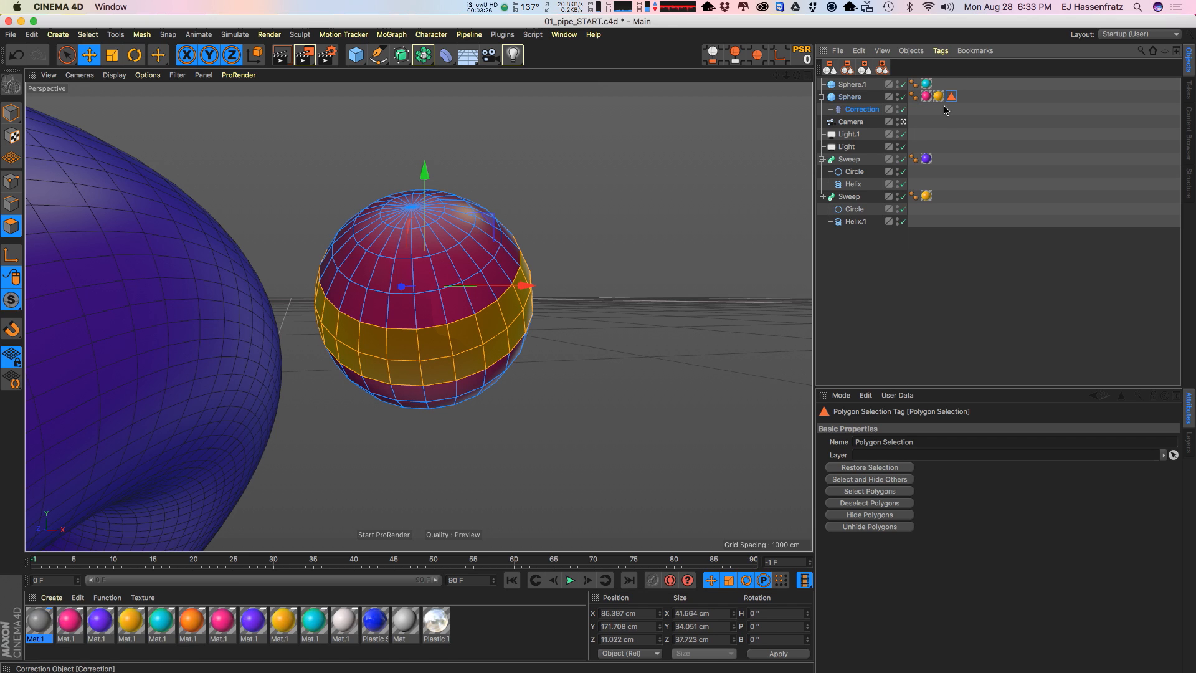
{"action": "left_click", "coordinate": [938, 96]}
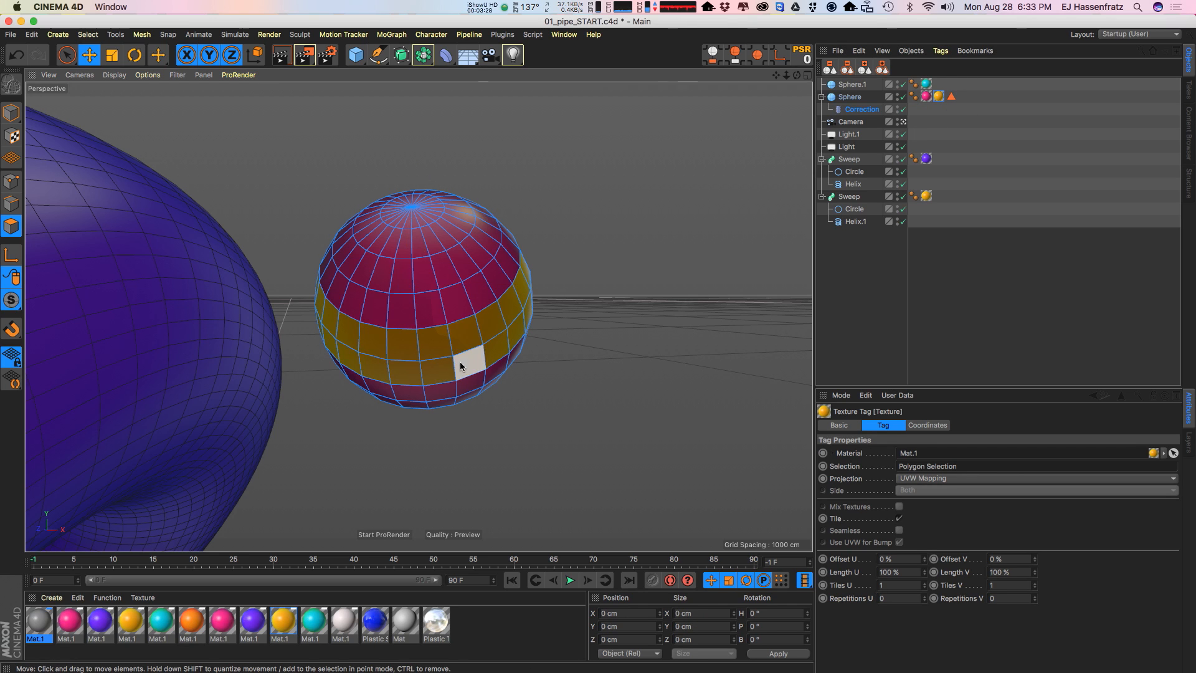
Step: Render a preview of the pink sphere with its yellow band in the viewport, and return to the editor view
{"action": "key", "text": "ctrl+r"}
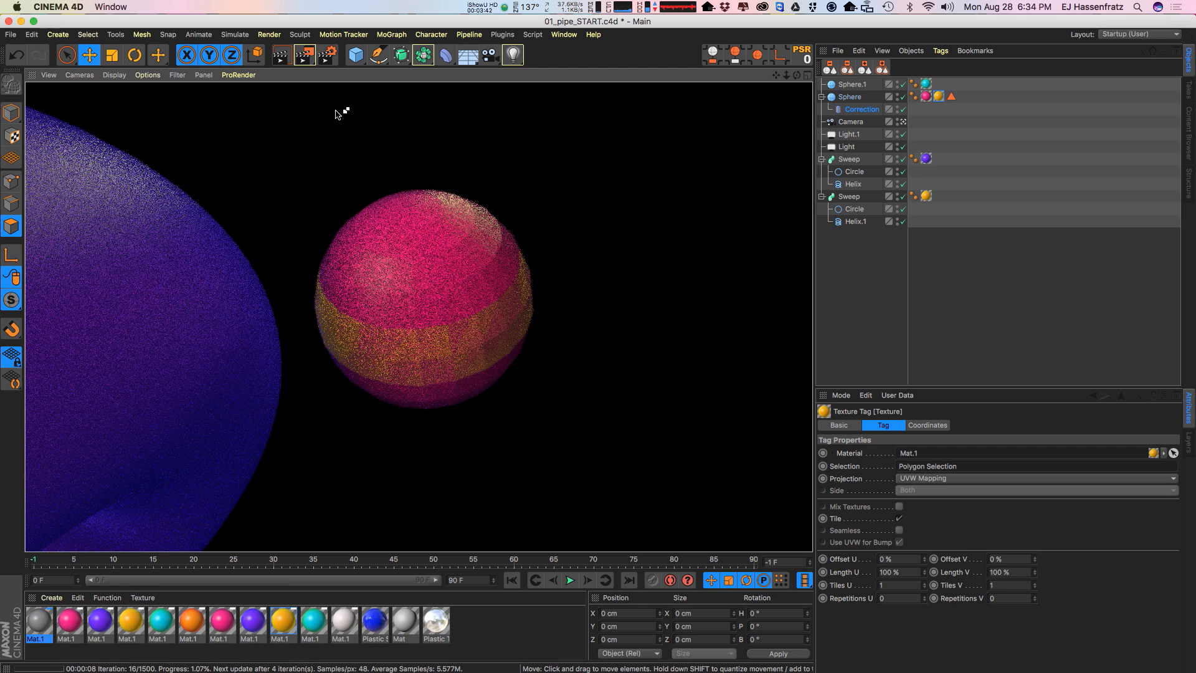
{"action": "key", "text": "Escape"}
{"action": "left_click_drag", "start_coordinate": [477, 301], "coordinate": [468, 334], "text": "alt"}
Step: Switch the viewport to Gouraud Shading without lines, widen the object name column, and leave no object selected
{"action": "left_click", "coordinate": [115, 75]}
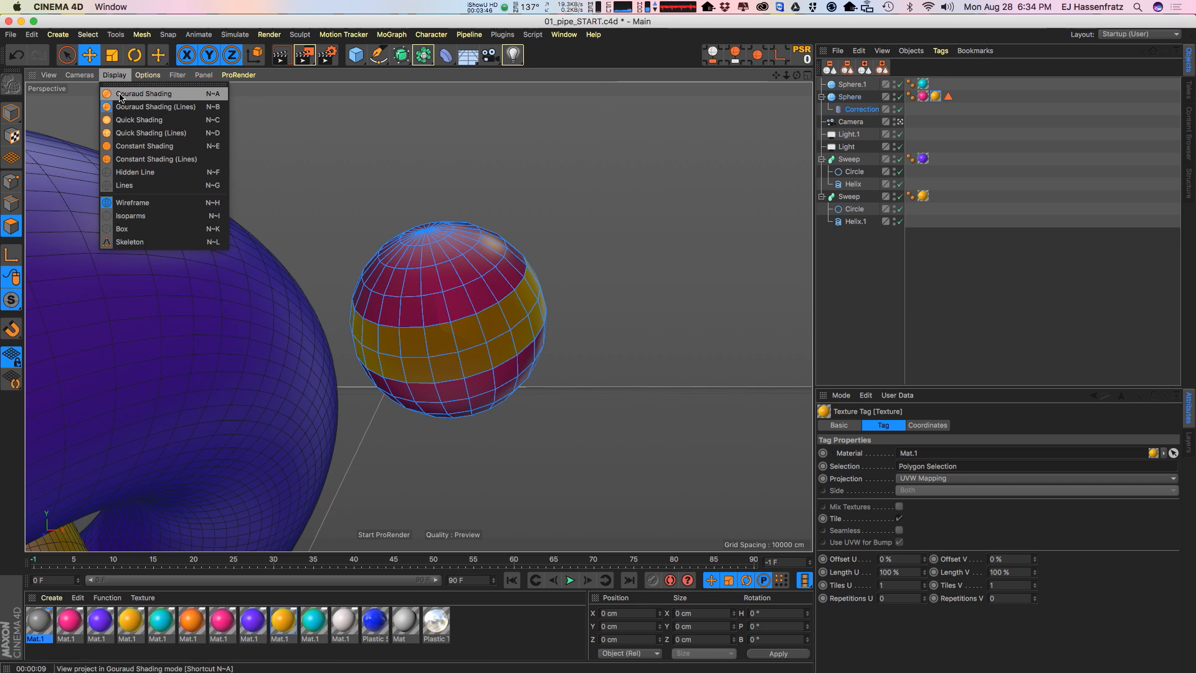
{"action": "left_click", "coordinate": [145, 88]}
{"action": "left_click", "coordinate": [591, 330]}
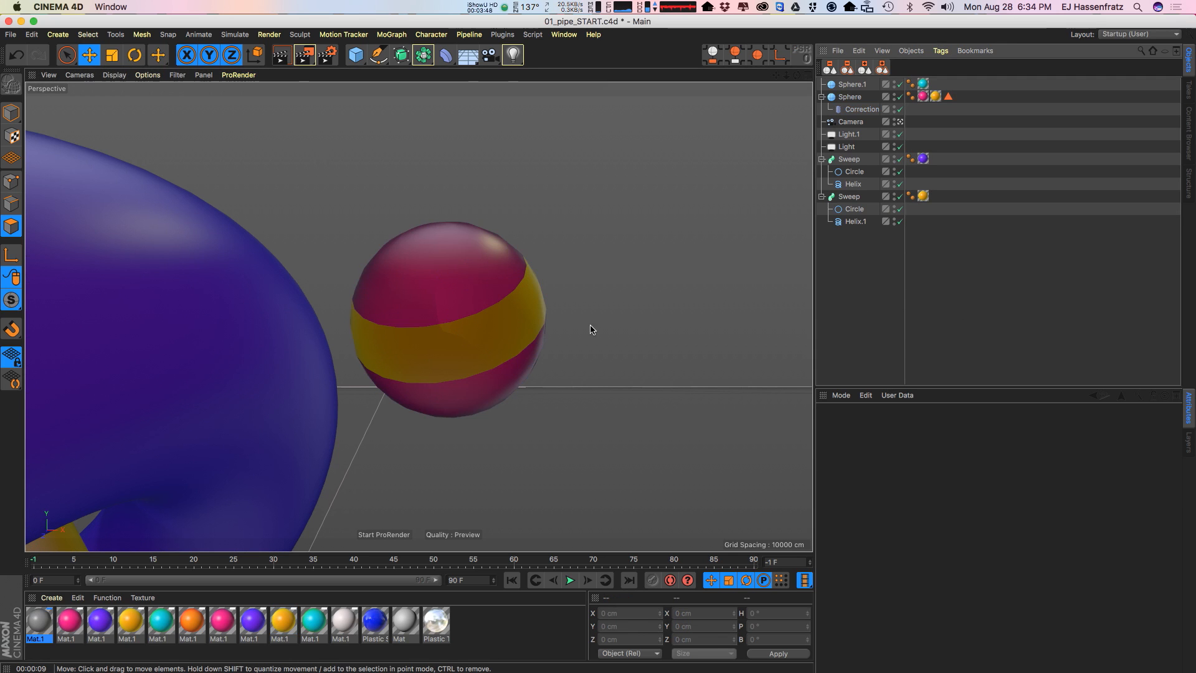
{"action": "left_click_drag", "start_coordinate": [492, 319], "coordinate": [369, 315], "text": "alt"}
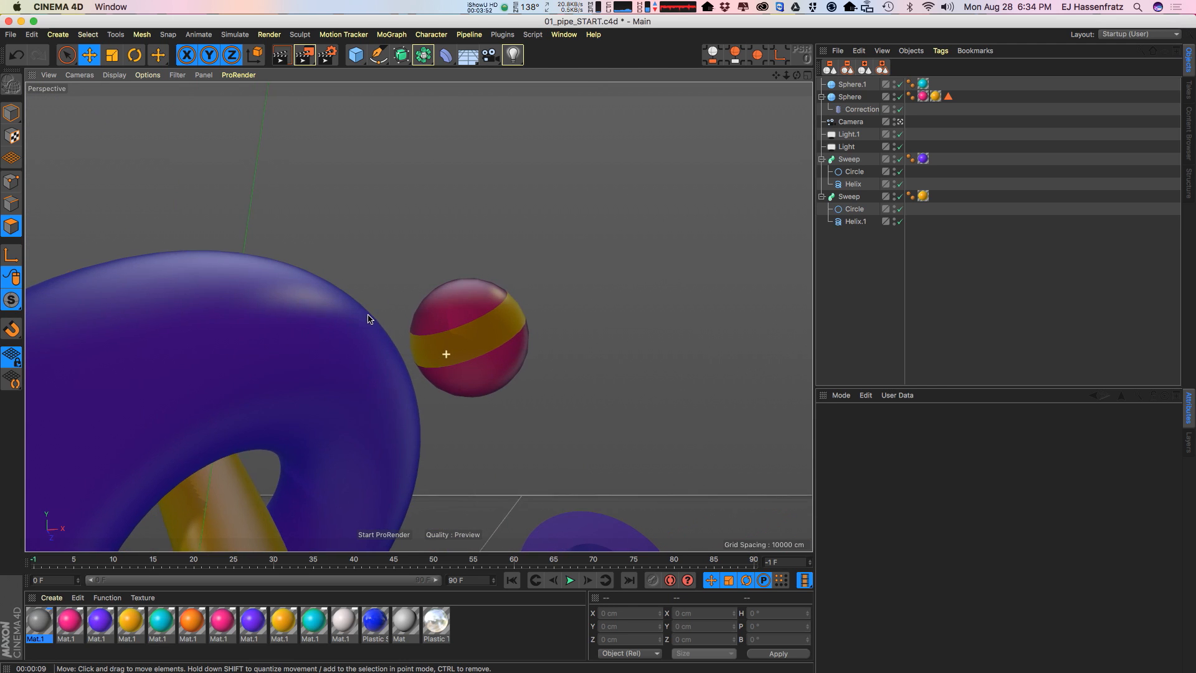
{"action": "left_click", "coordinate": [876, 109]}
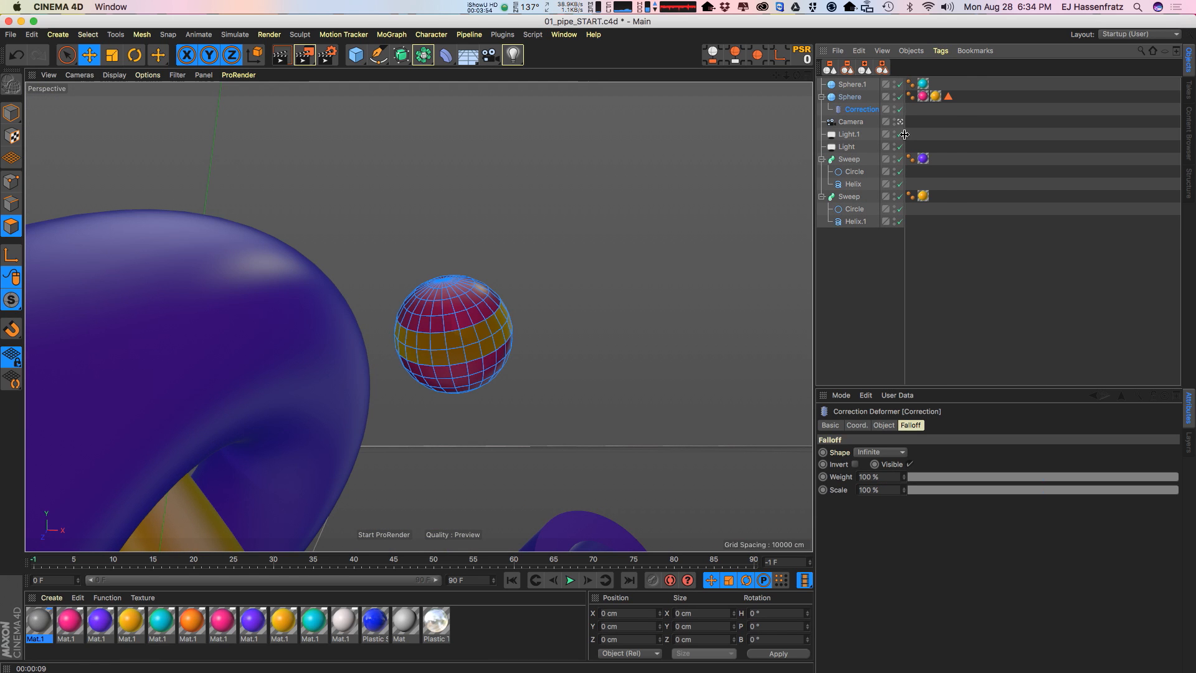
{"action": "left_click_drag", "start_coordinate": [904, 132], "coordinate": [931, 130]}
{"action": "left_click", "coordinate": [488, 357]}
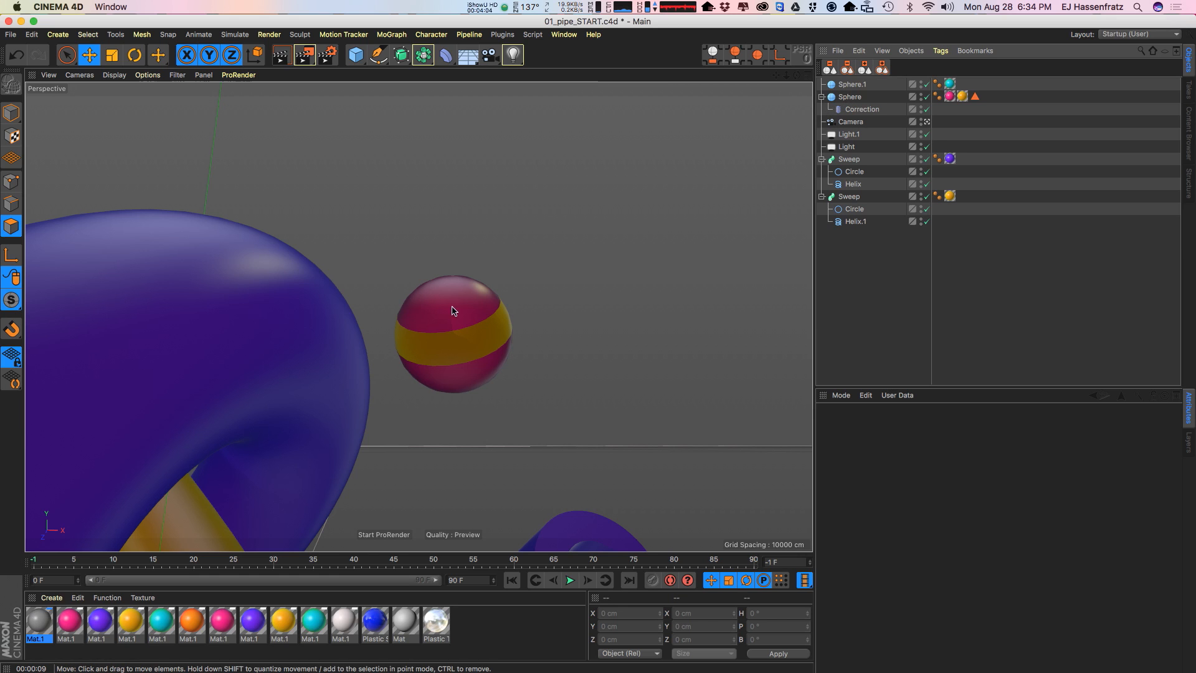
Step: Select the purple Sweep object in Model mode and examine its Caps settings, including Create Single Object
{"action": "right_click_drag", "start_coordinate": [460, 320], "coordinate": [440, 348], "text": "alt"}
{"action": "middle_click_drag", "start_coordinate": [453, 344], "coordinate": [484, 299], "text": "alt"}
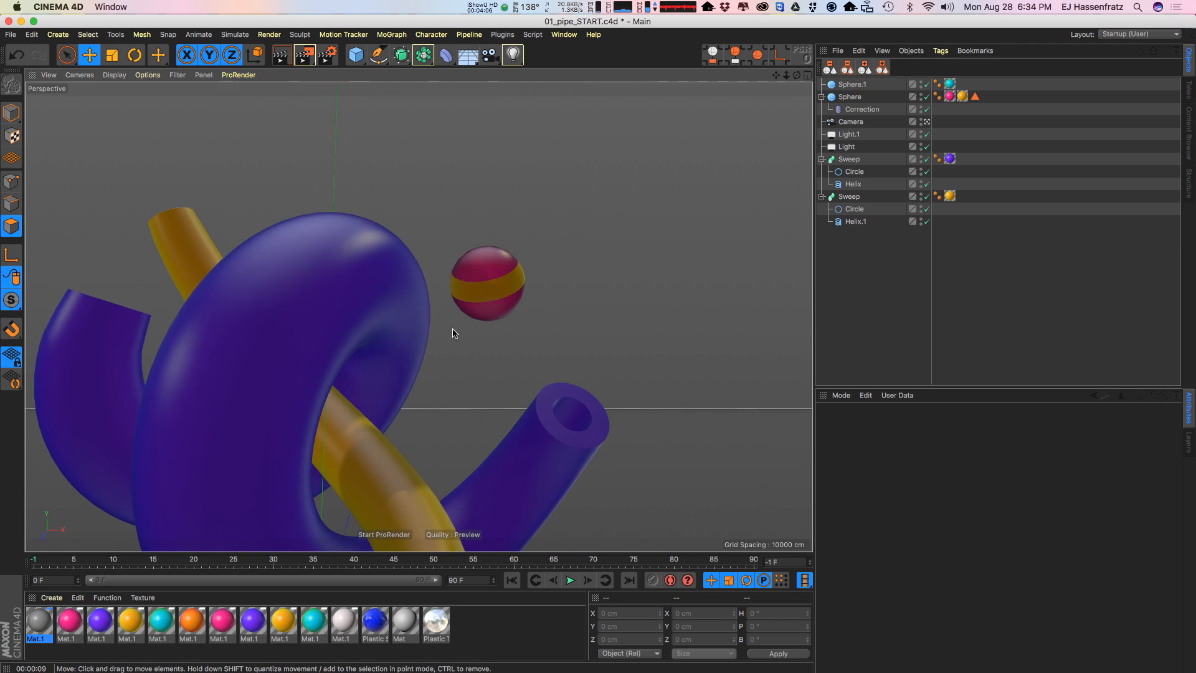
{"action": "left_click_drag", "start_coordinate": [453, 333], "coordinate": [406, 312], "text": "alt"}
{"action": "left_click", "coordinate": [369, 333]}
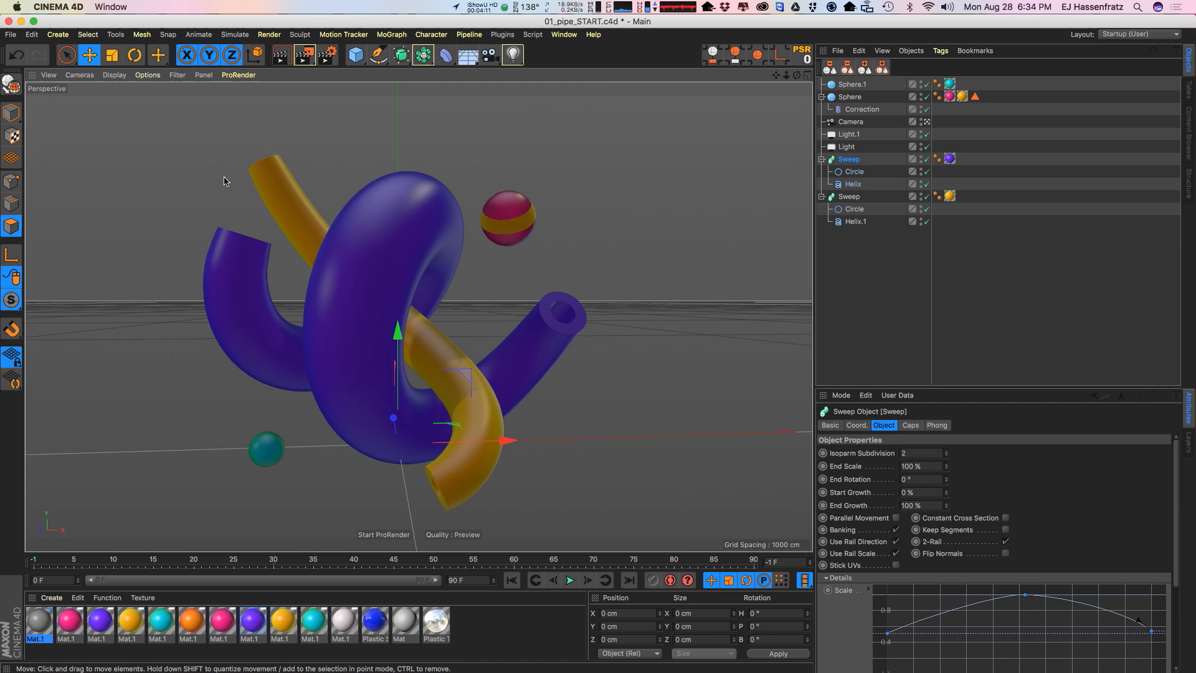
{"action": "left_click", "coordinate": [11, 114]}
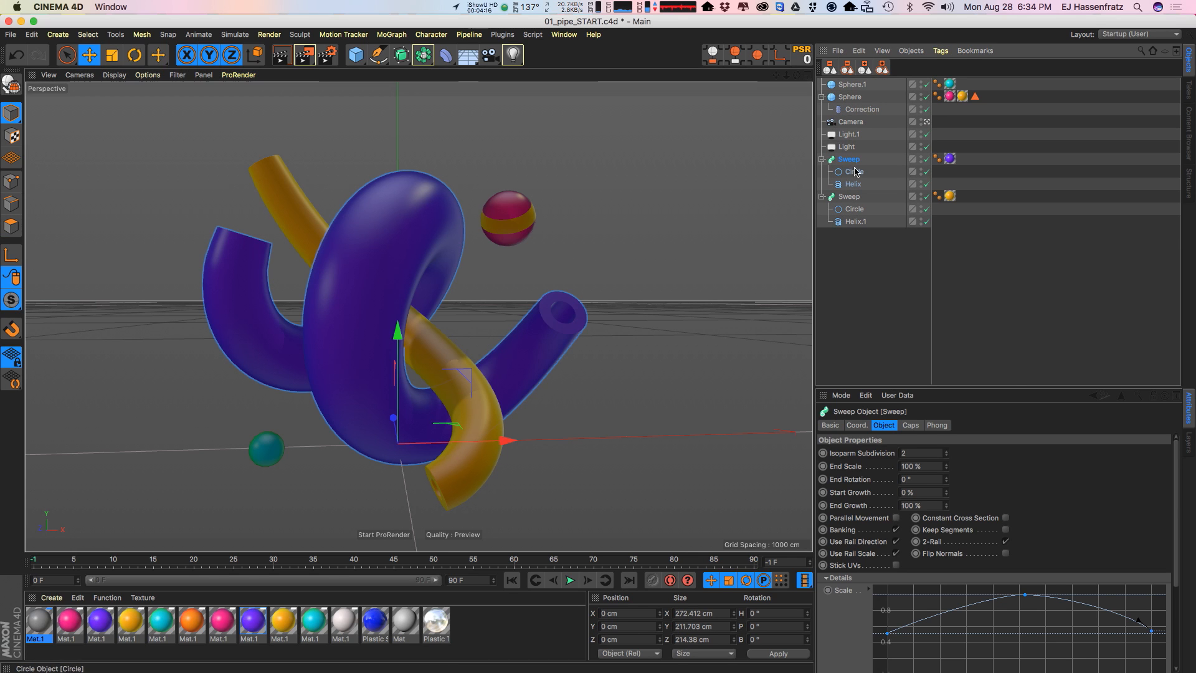
{"action": "left_click", "coordinate": [911, 426]}
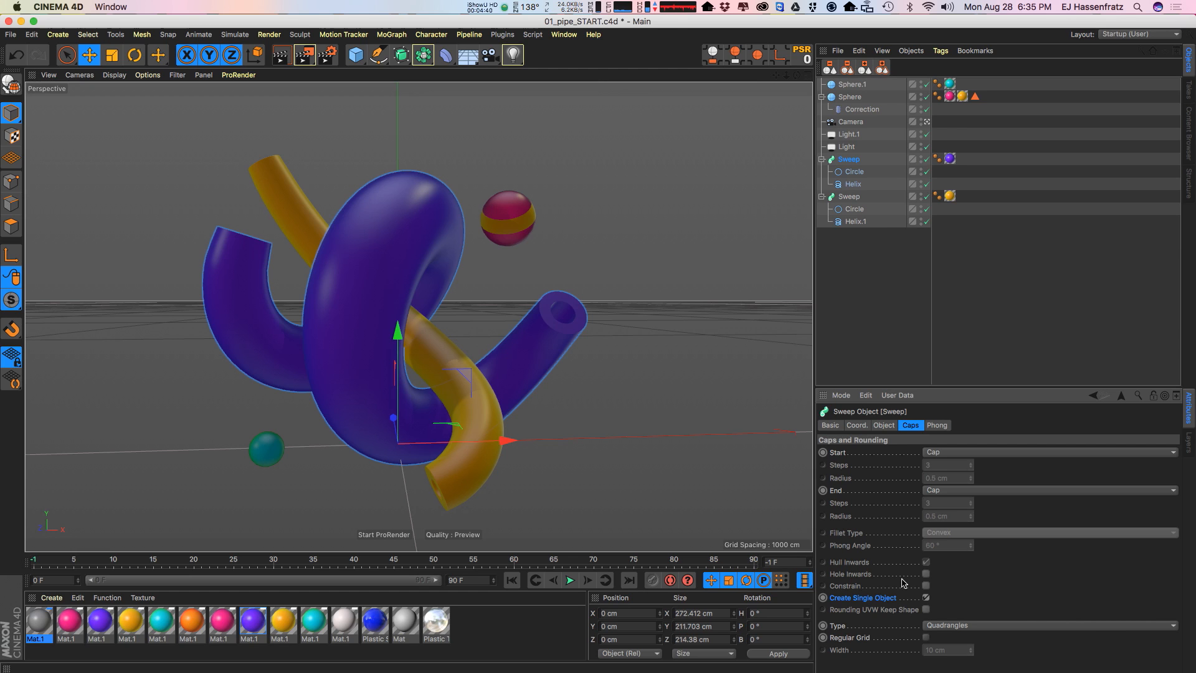
{"action": "left_click", "coordinate": [822, 159]}
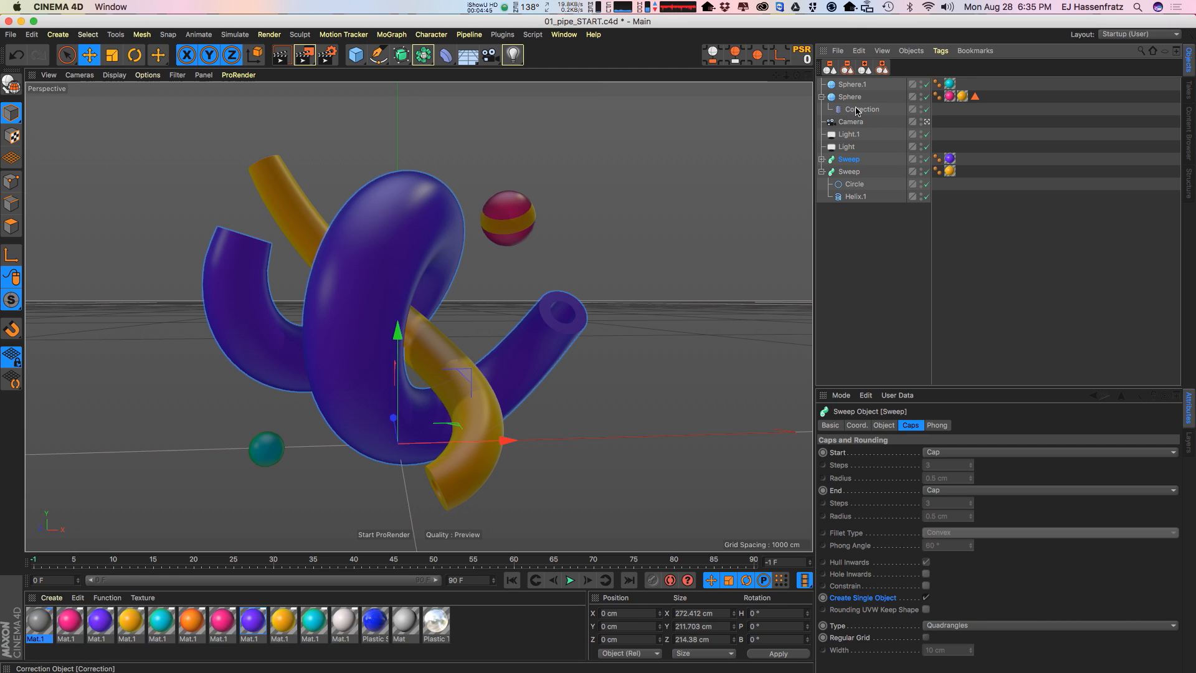
{"action": "left_click", "coordinate": [822, 160]}
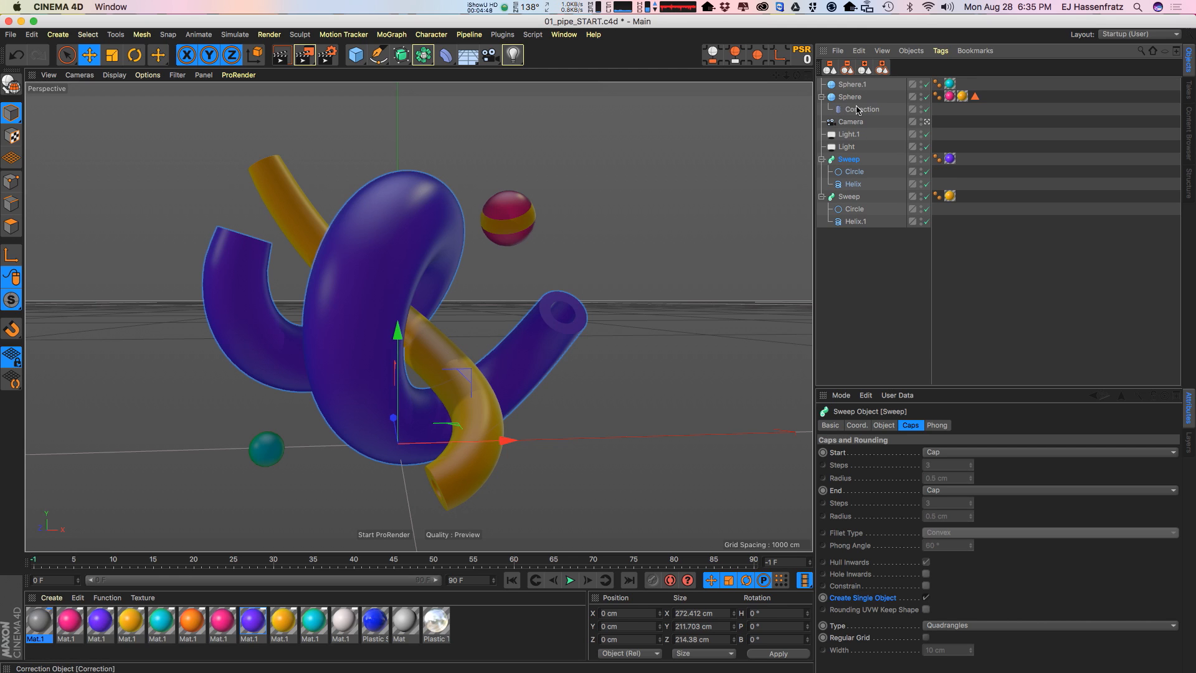
Step: Group the purple Sweep object under a Null and collapse the Sweep's own hierarchy
{"action": "right_click", "coordinate": [843, 161]}
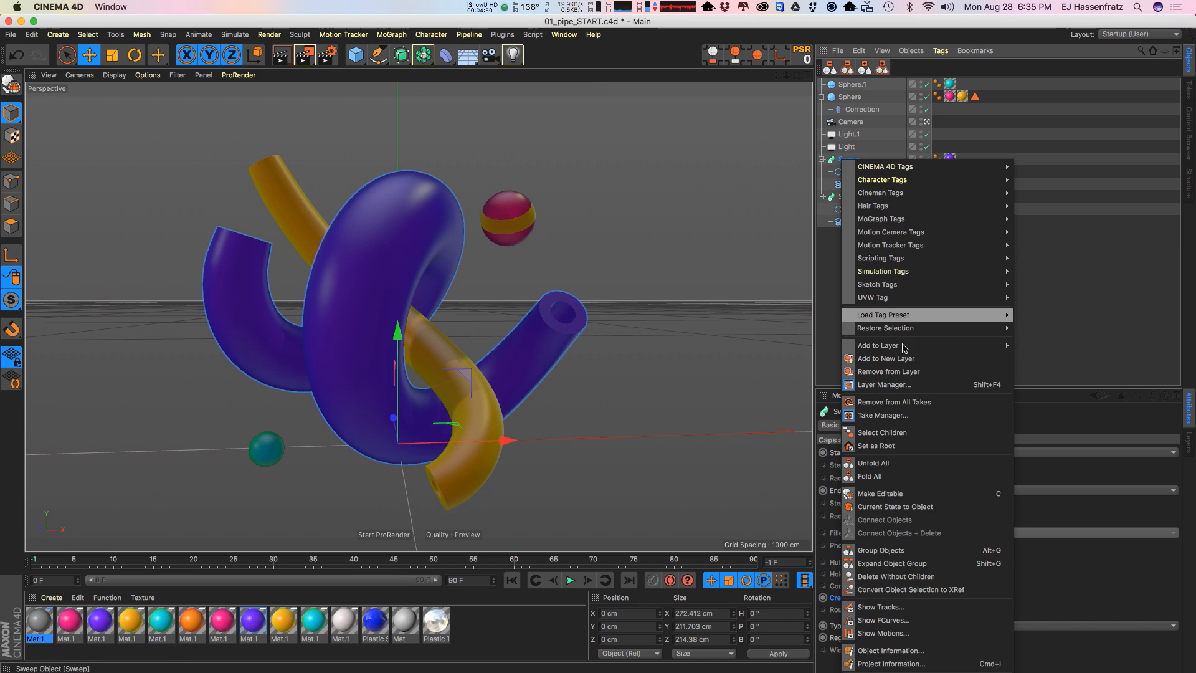
{"action": "left_click", "coordinate": [881, 550]}
{"action": "left_click", "coordinate": [821, 159]}
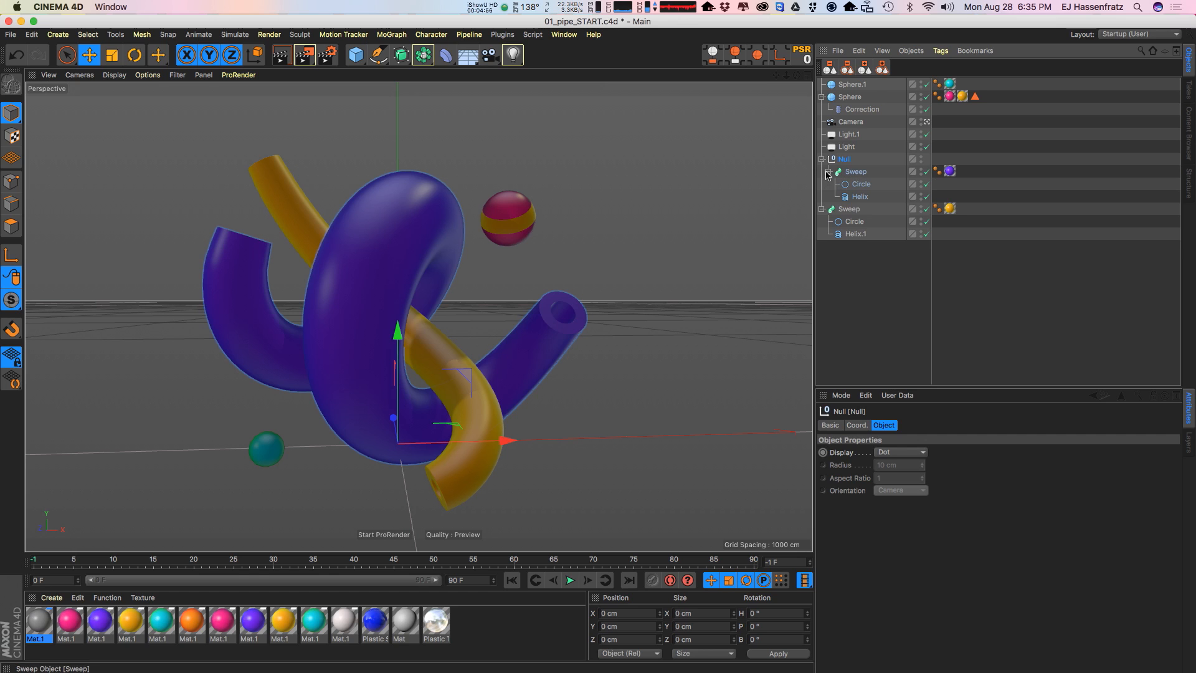
{"action": "left_click", "coordinate": [828, 171]}
{"action": "left_click", "coordinate": [853, 173]}
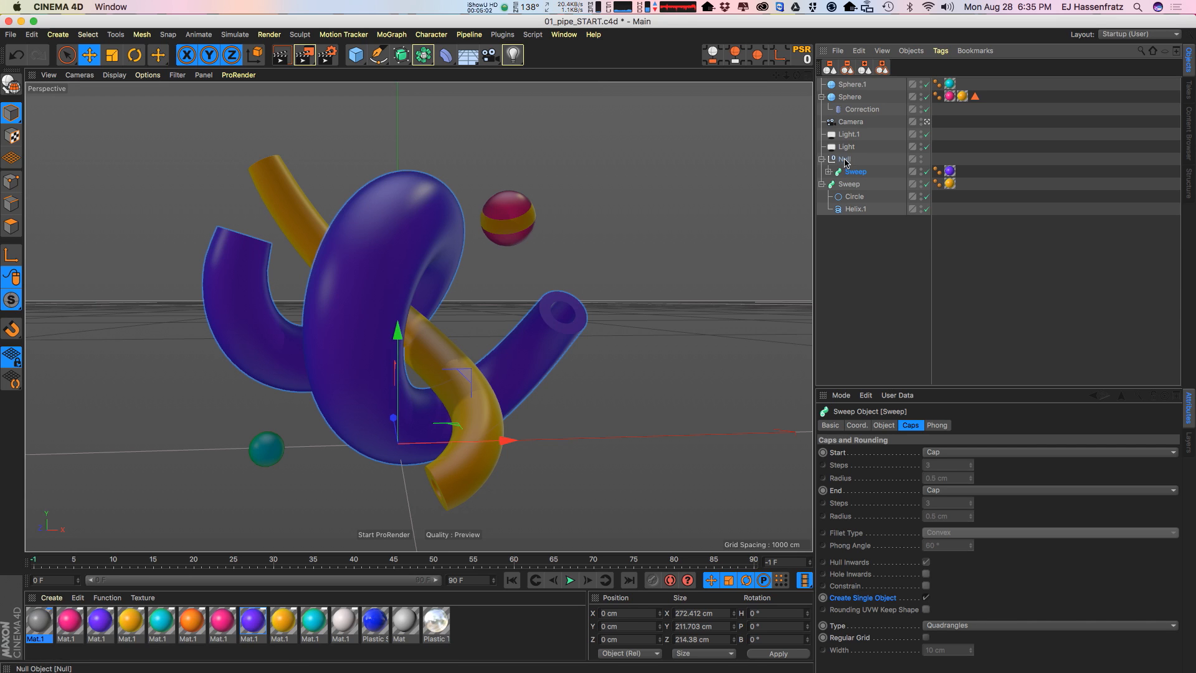
Step: Add a Correction deformer and place it inside the Null directly below the purple Sweep
{"action": "left_click", "coordinate": [418, 61]}
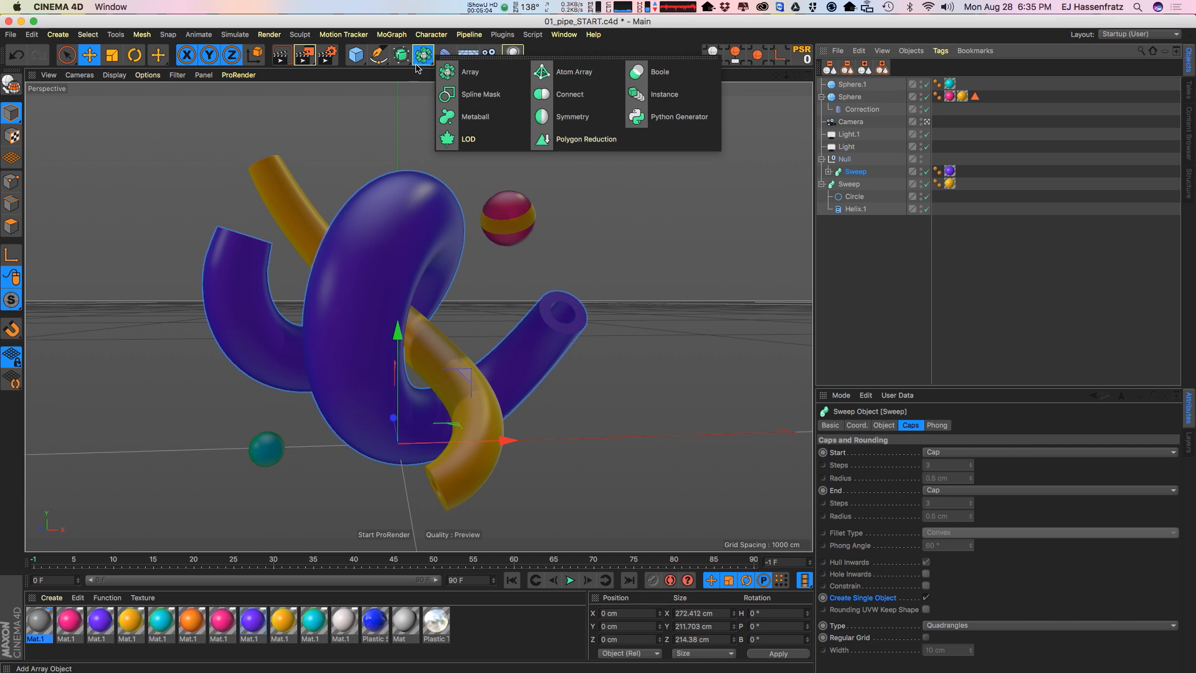
{"action": "left_click", "coordinate": [446, 55]}
{"action": "left_click", "coordinate": [493, 139]}
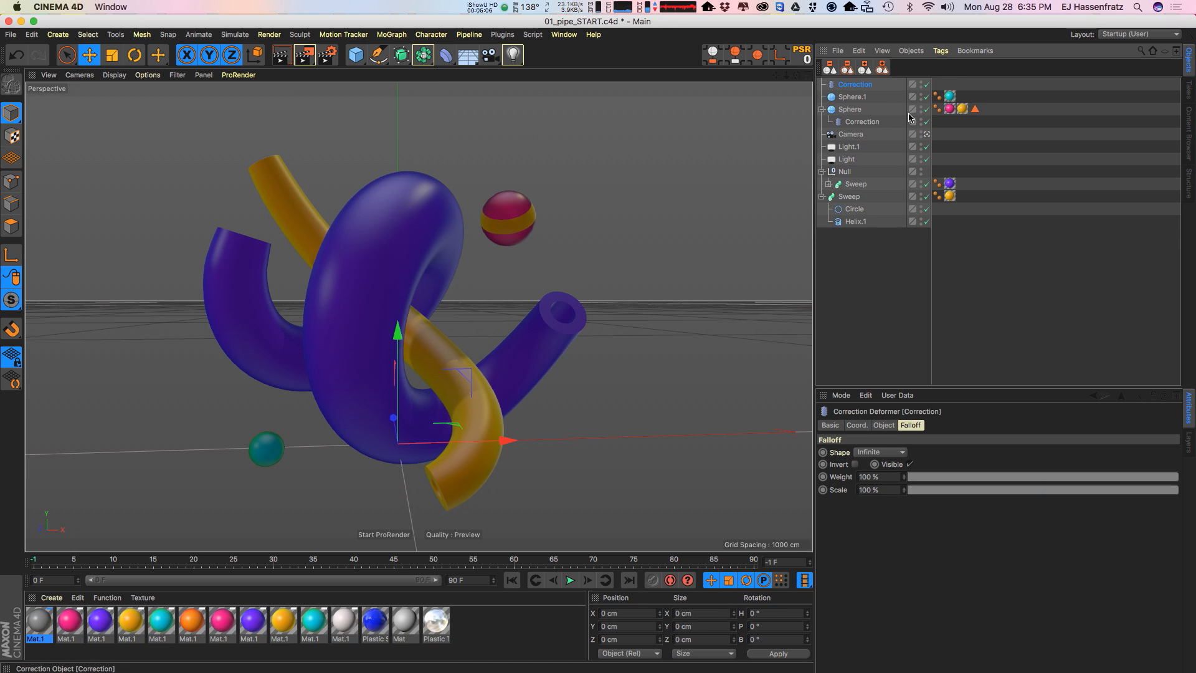
{"action": "left_click_drag", "start_coordinate": [907, 105], "coordinate": [844, 182]}
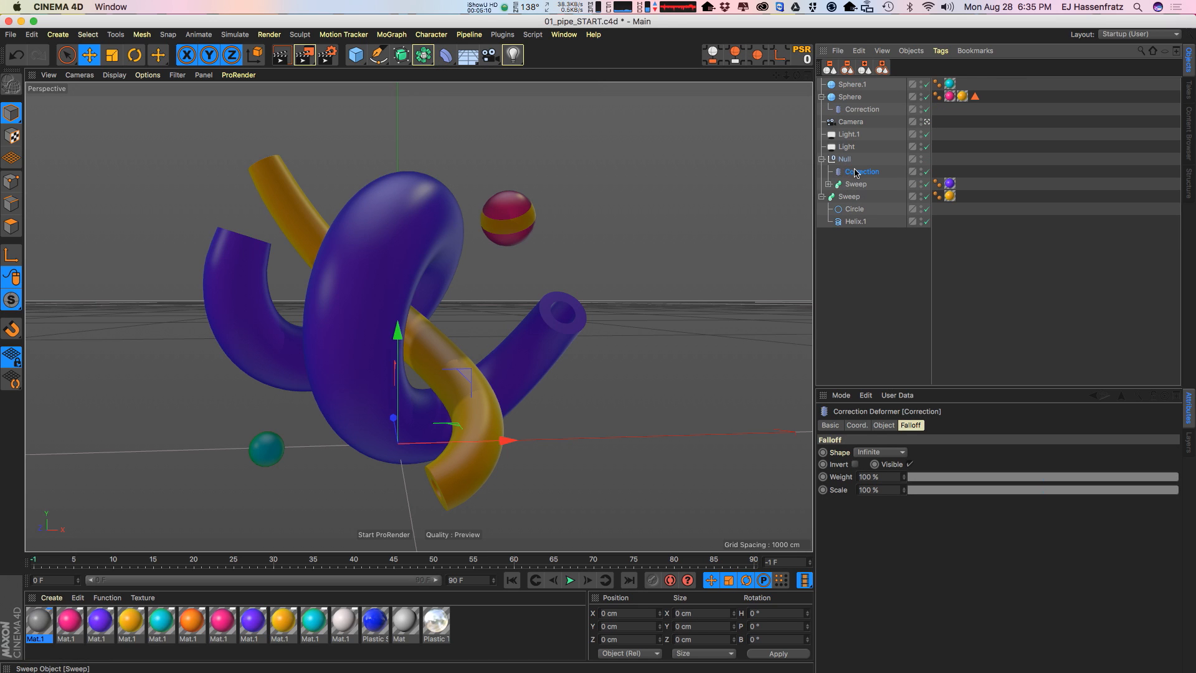
{"action": "left_click", "coordinate": [852, 185]}
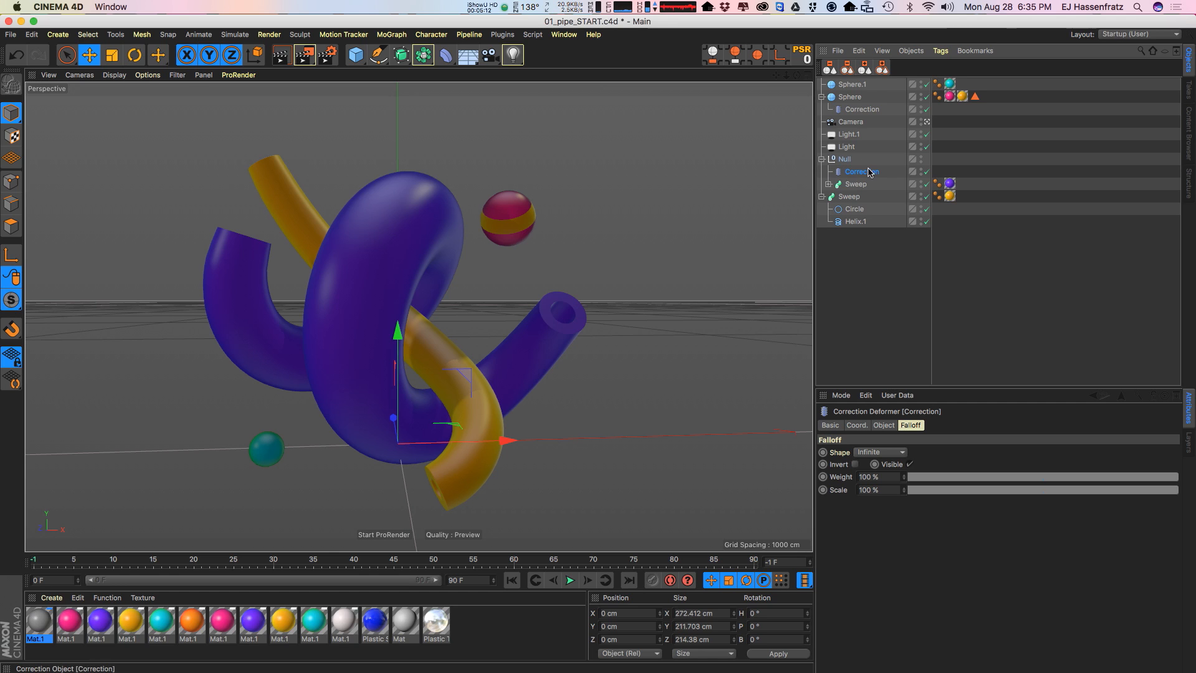
{"action": "left_click_drag", "start_coordinate": [850, 168], "coordinate": [866, 190]}
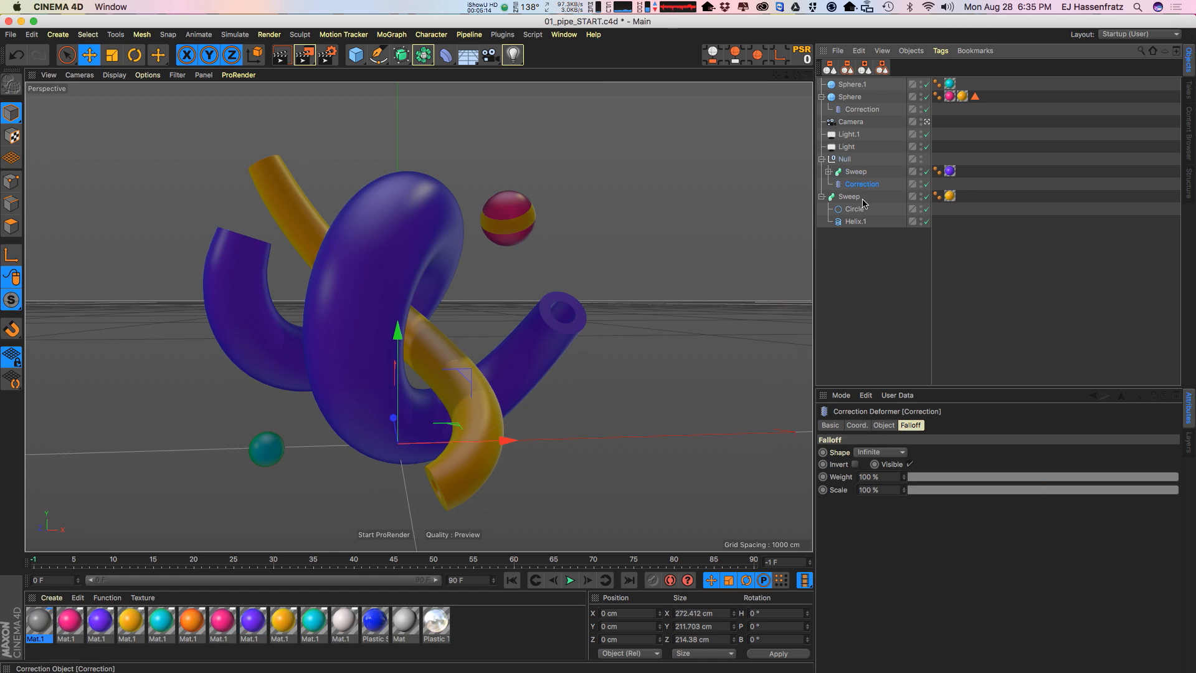
Step: Select the Null's Correction deformer and show the purple tube's mesh in point mode and polygon mode, ending in polygon mode
{"action": "left_click", "coordinate": [883, 425]}
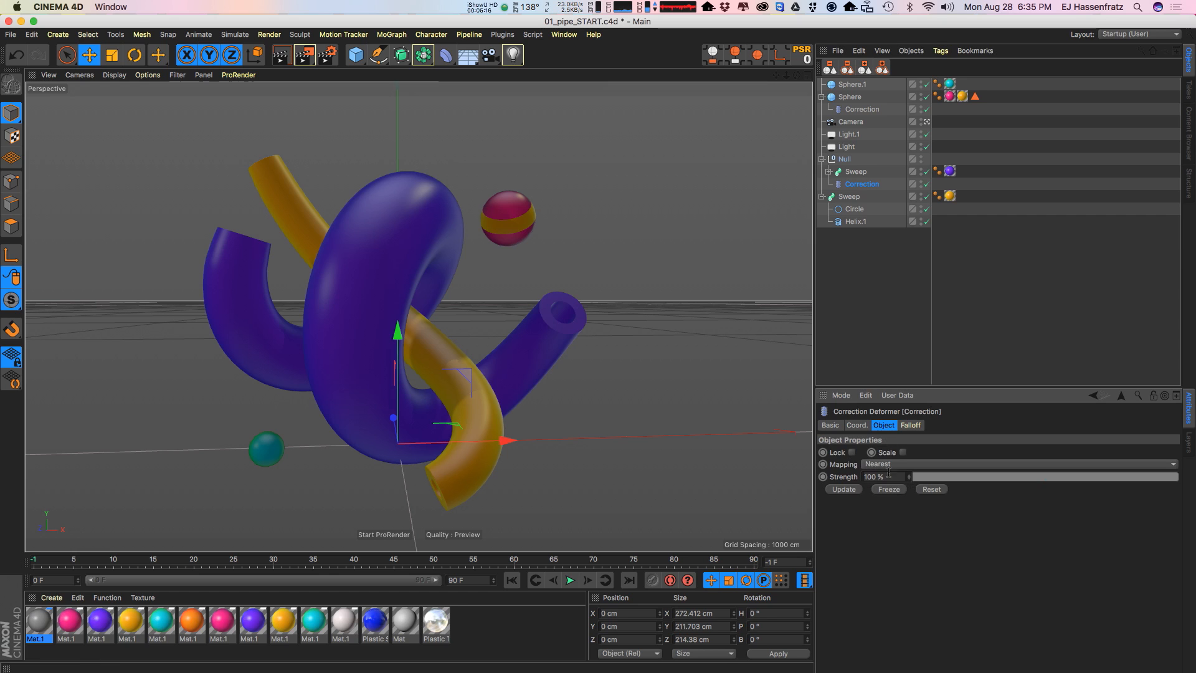
{"action": "left_click", "coordinate": [851, 177]}
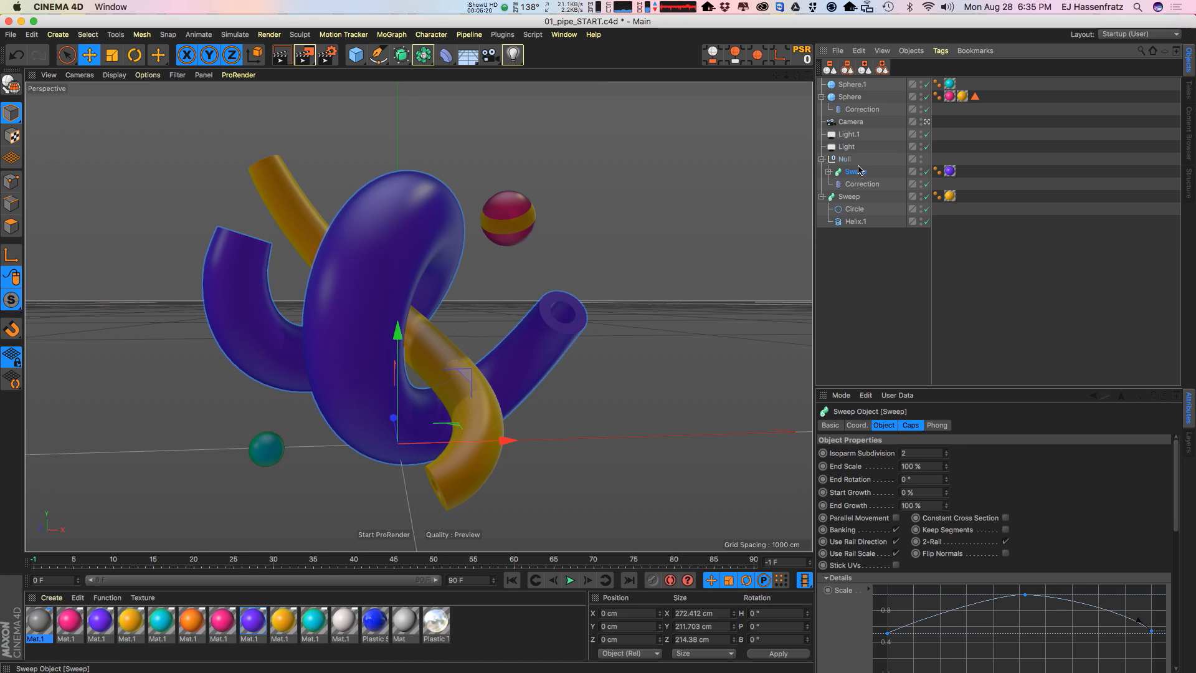
{"action": "left_click", "coordinate": [858, 185]}
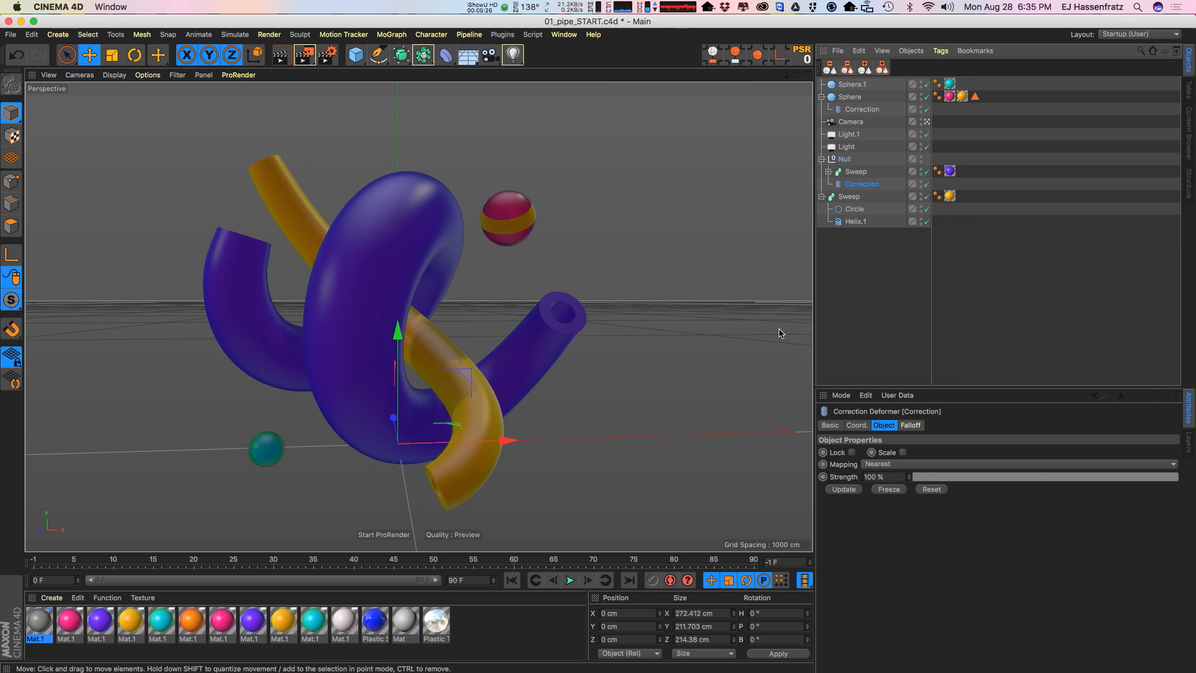
{"action": "left_click", "coordinate": [15, 223]}
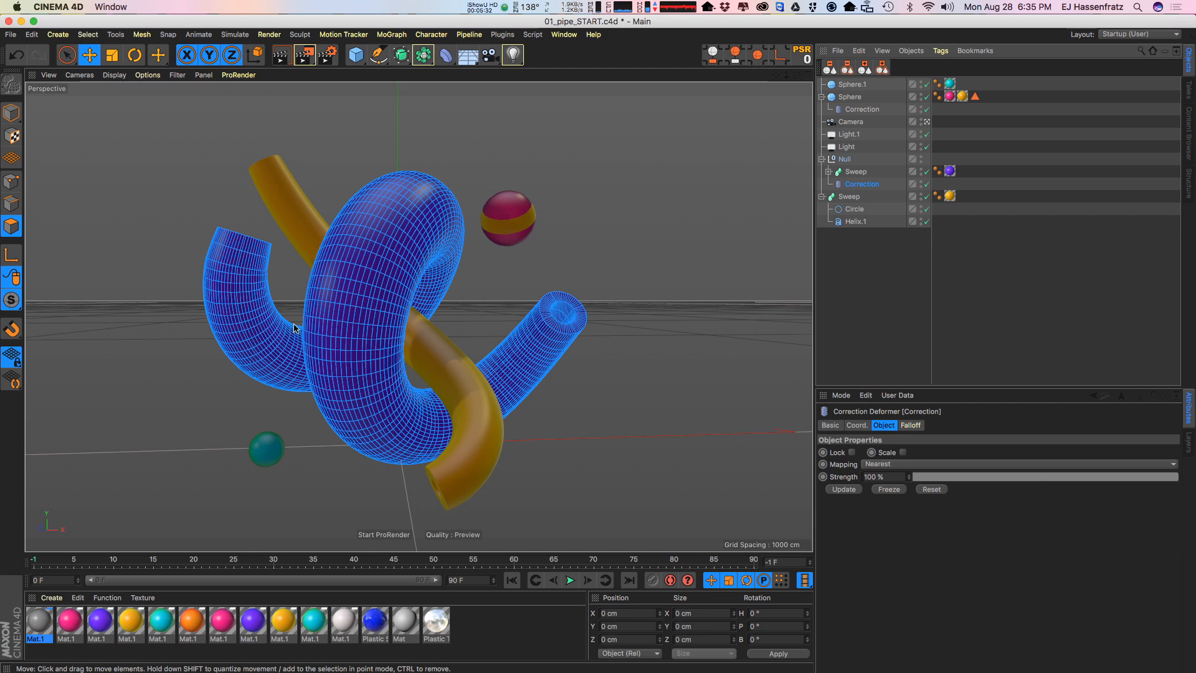
{"action": "left_click", "coordinate": [11, 181]}
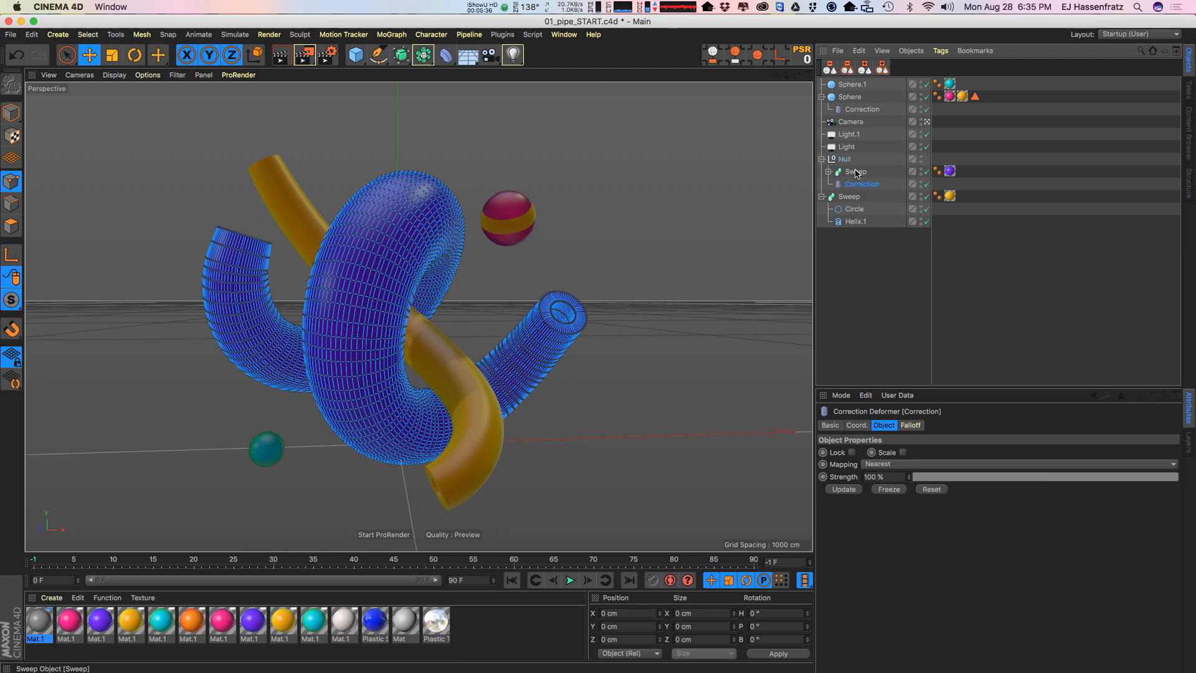
{"action": "left_click", "coordinate": [11, 226]}
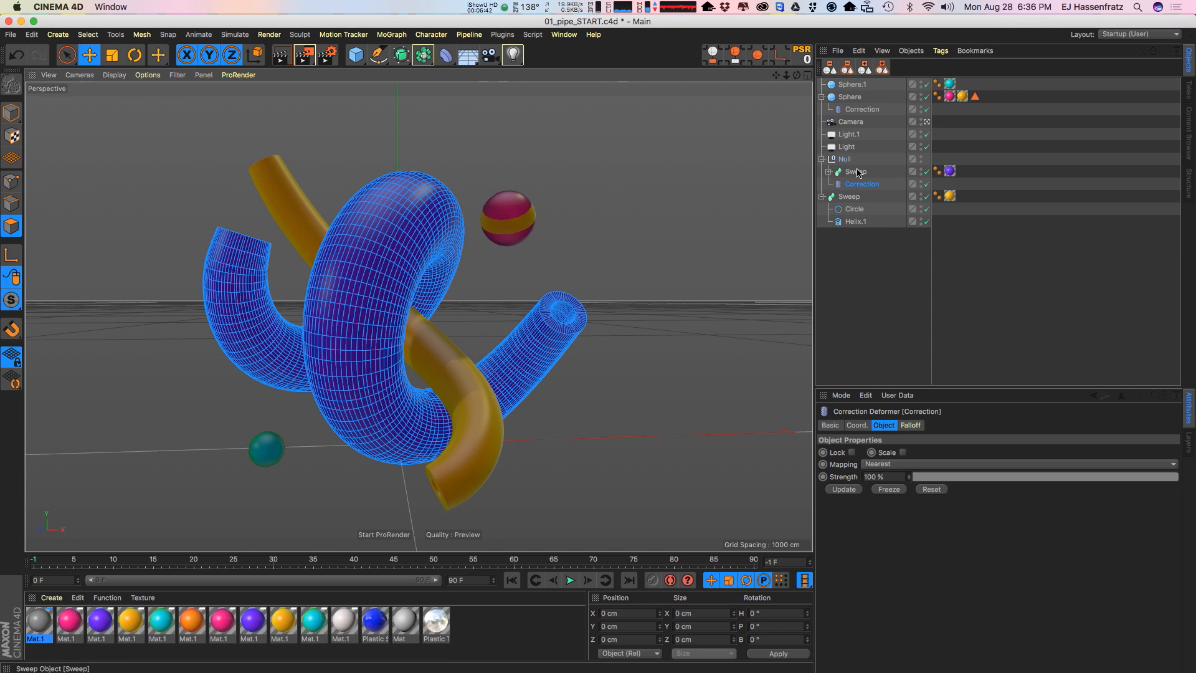
Step: Examine the Circle profile and the Sweep settings of the purple Sweep inside the Null
{"action": "left_click", "coordinate": [828, 171]}
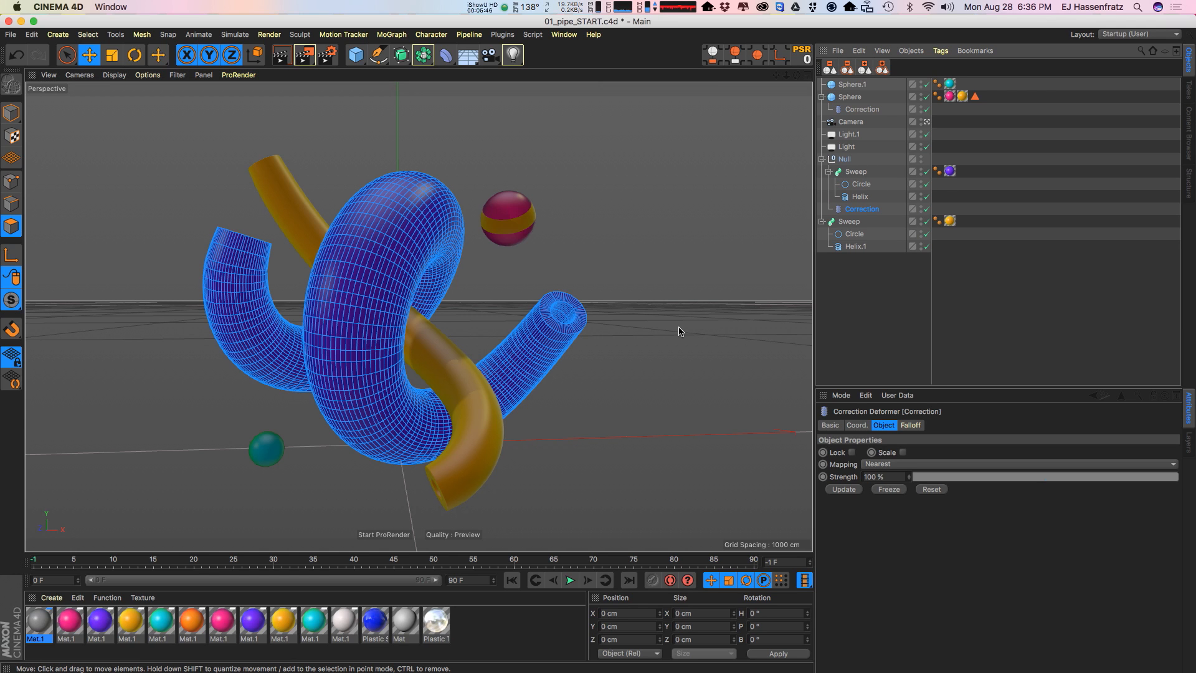
{"action": "left_click", "coordinate": [863, 184]}
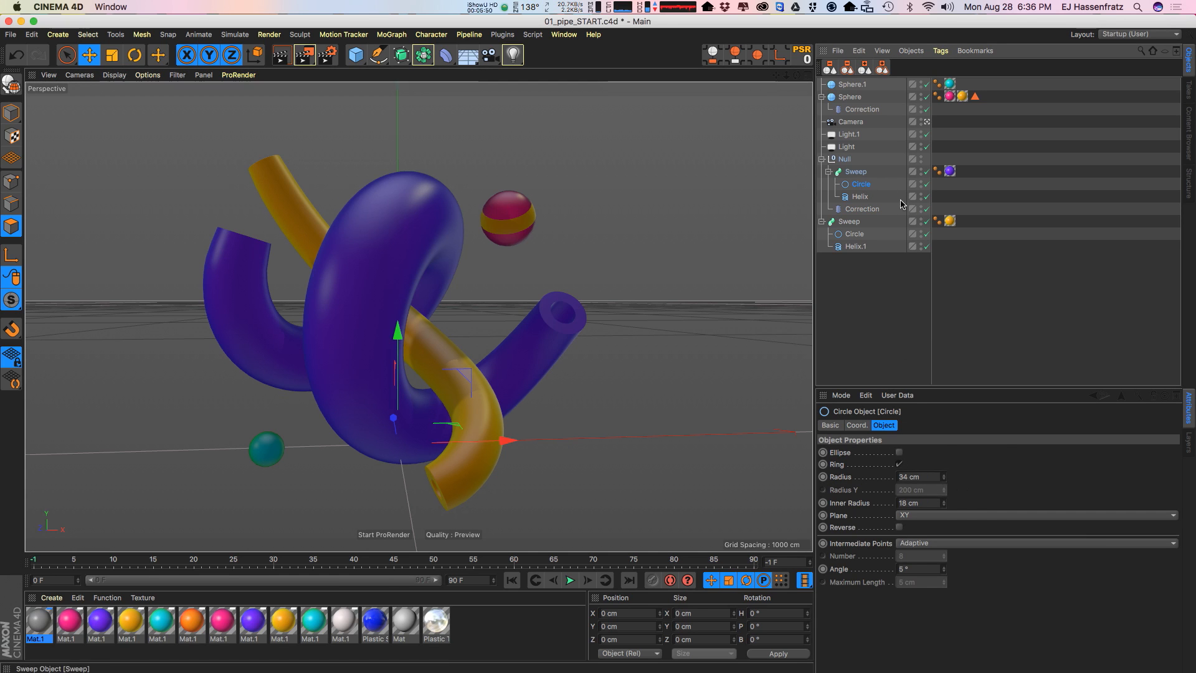
{"action": "left_click", "coordinate": [865, 173]}
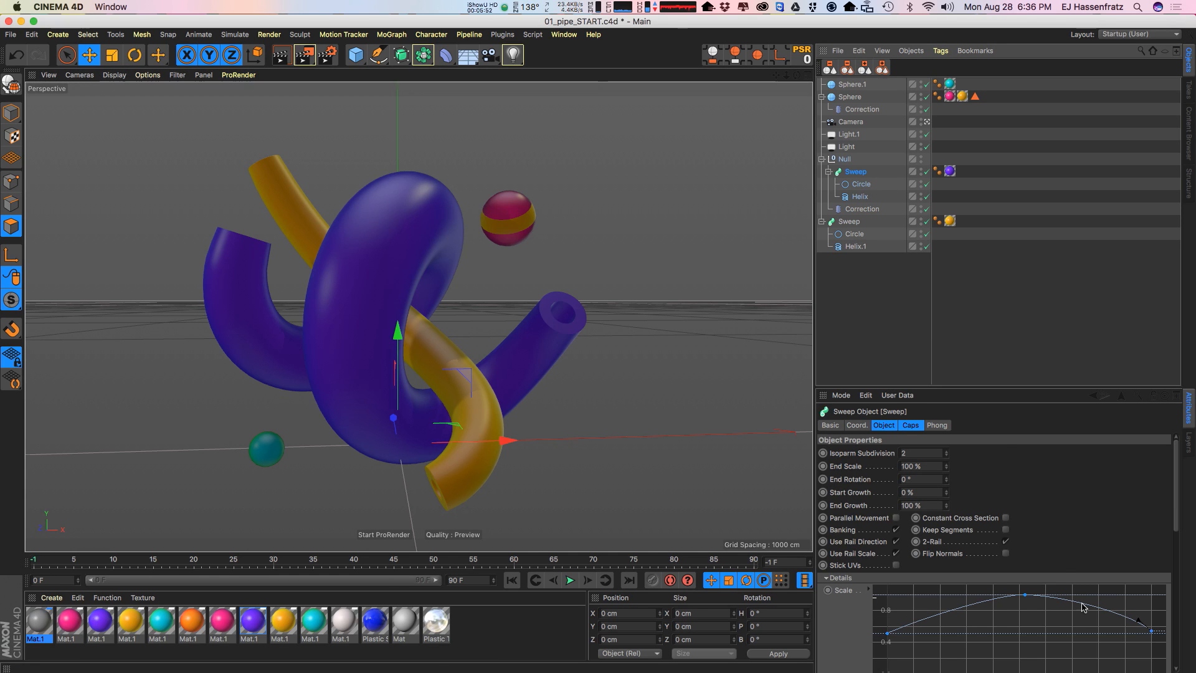
{"action": "left_click", "coordinate": [828, 171]}
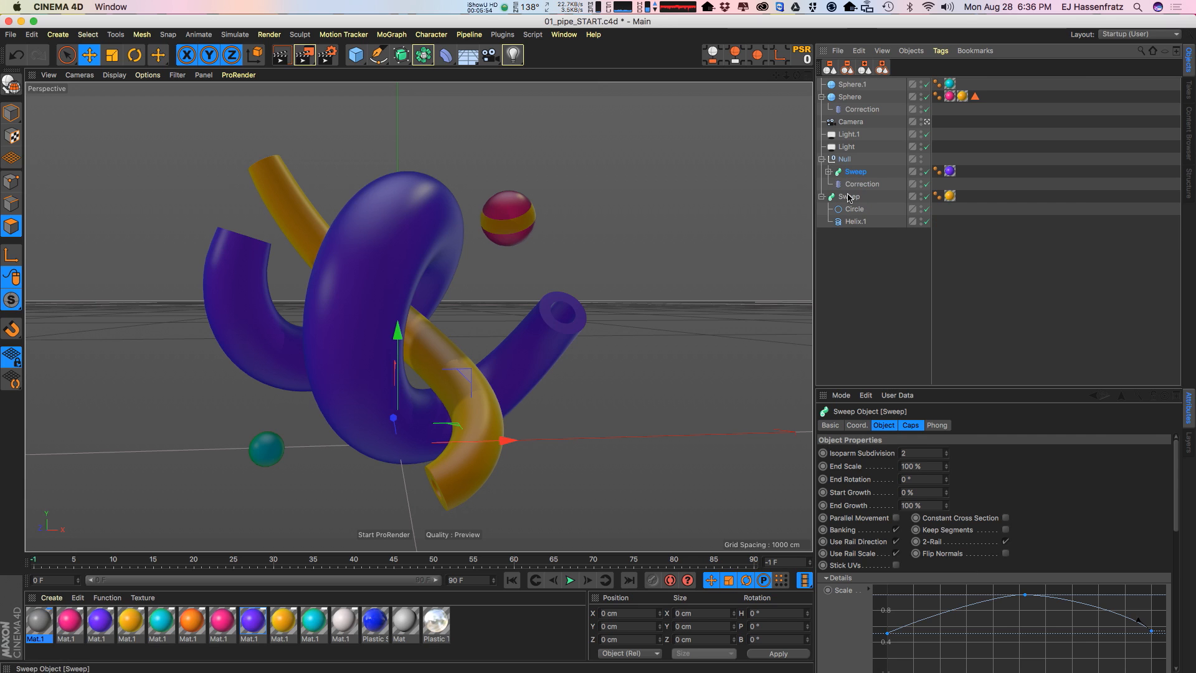
Step: Through the Null's Correction deformer, loop-select two separate bands of polygons around the front of the purple tube
{"action": "left_click", "coordinate": [854, 185]}
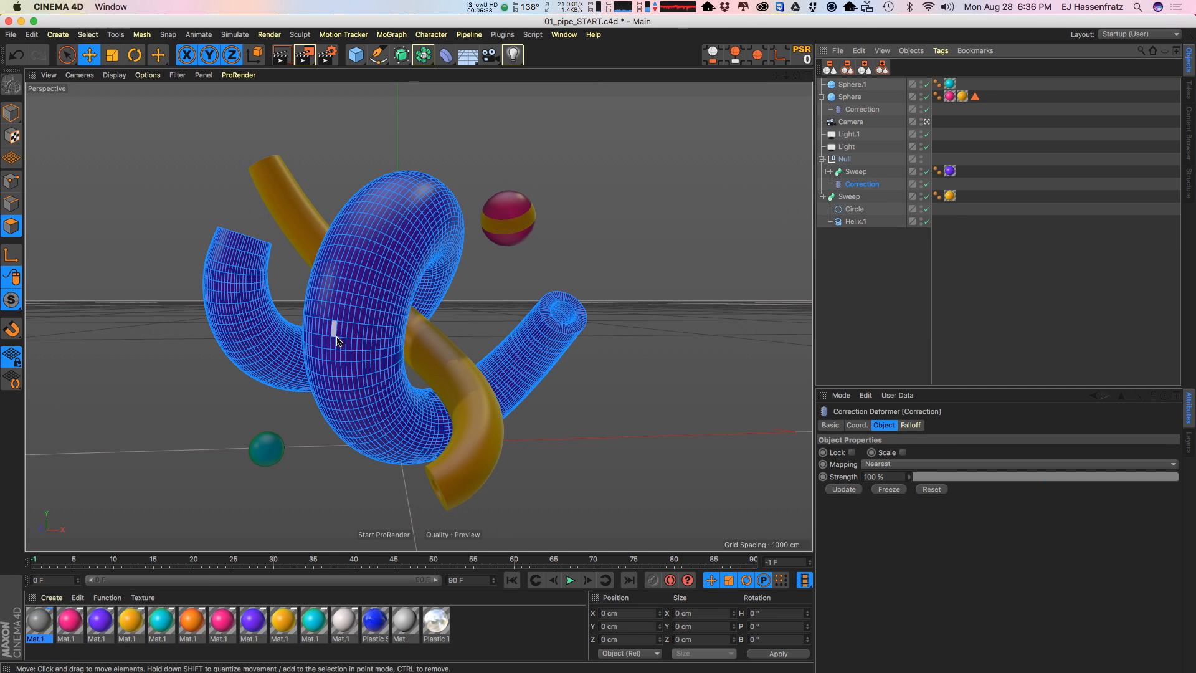
{"action": "key", "text": "u"}
{"action": "key", "text": "l"}
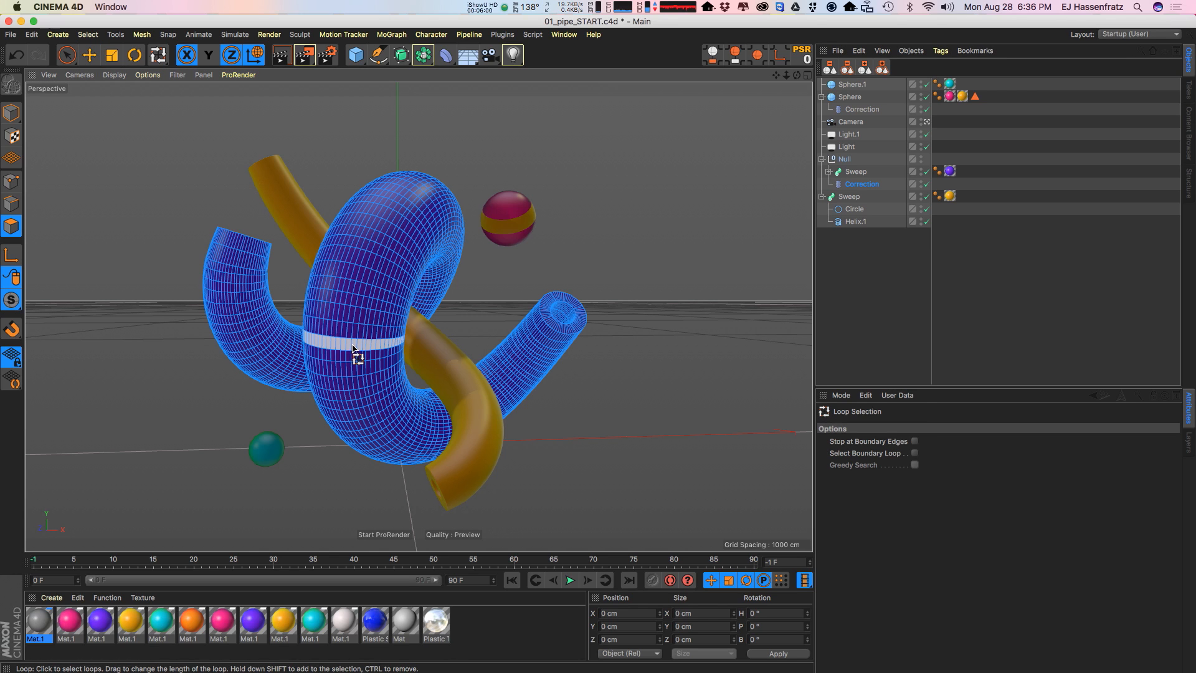
{"action": "left_click_drag", "start_coordinate": [352, 347], "coordinate": [346, 308]}
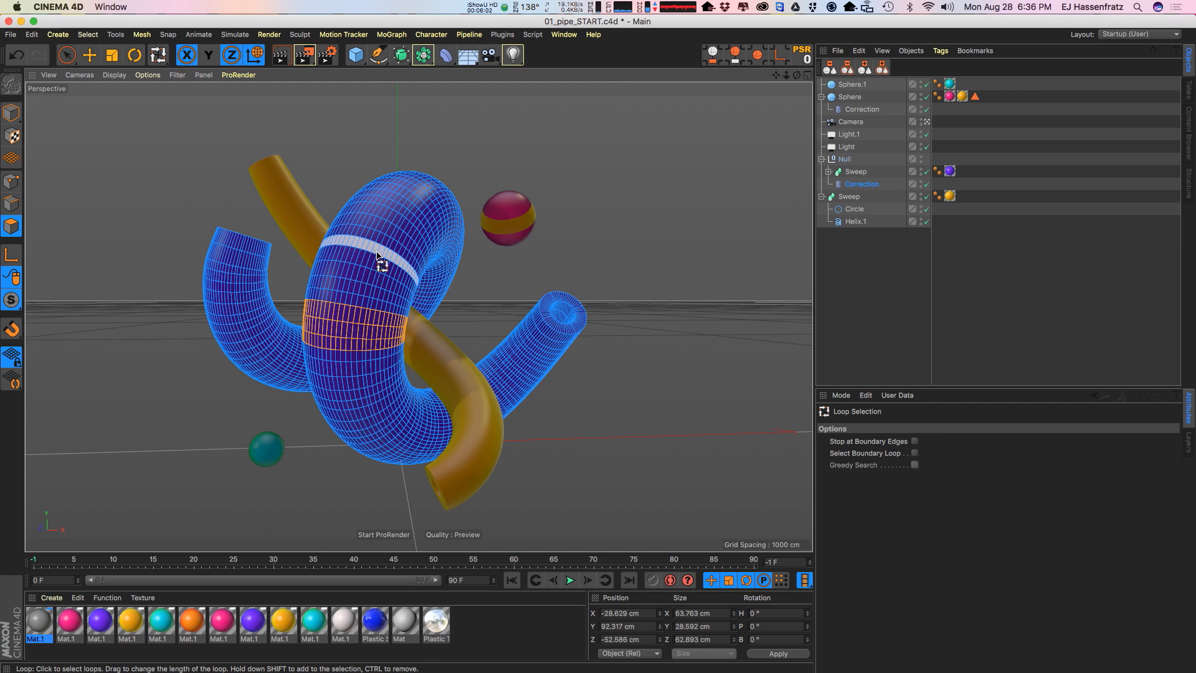
{"action": "mouse_move", "coordinate": [377, 255]}
{"action": "left_mouse_down", "text": "shift"}
{"action": "mouse_move", "coordinate": [382, 268]}
{"action": "mouse_move", "coordinate": [379, 245]}
{"action": "left_mouse_up", "text": "shift"}
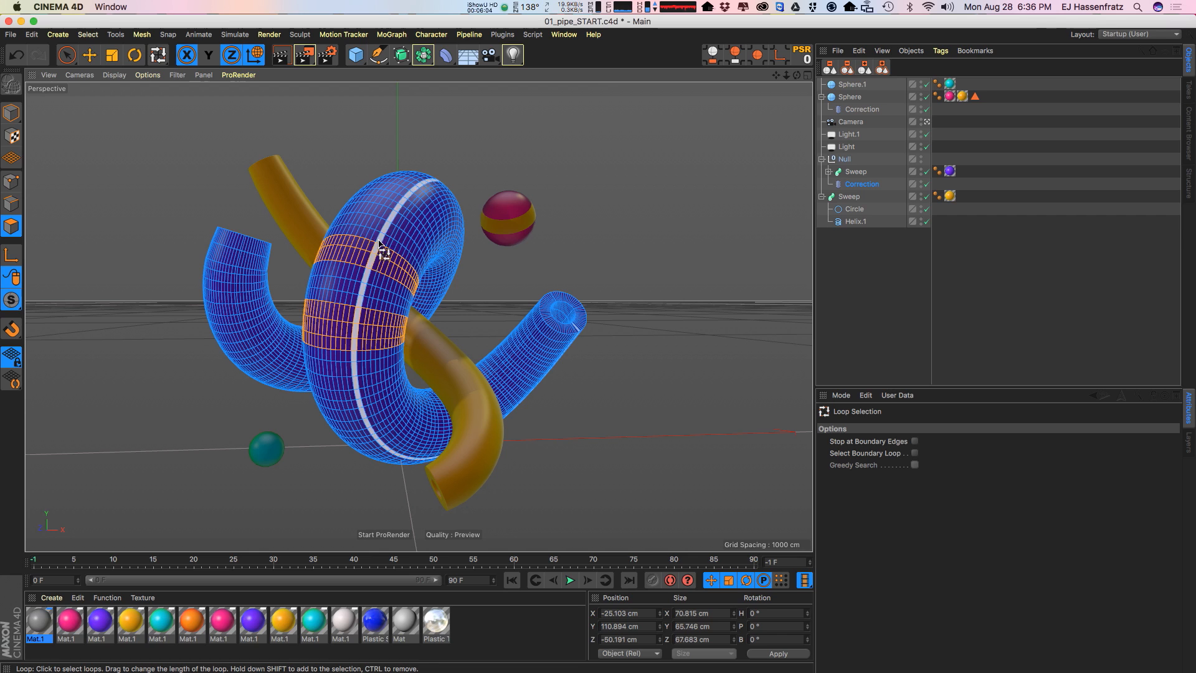
{"action": "left_click", "coordinate": [377, 239], "text": "shift"}
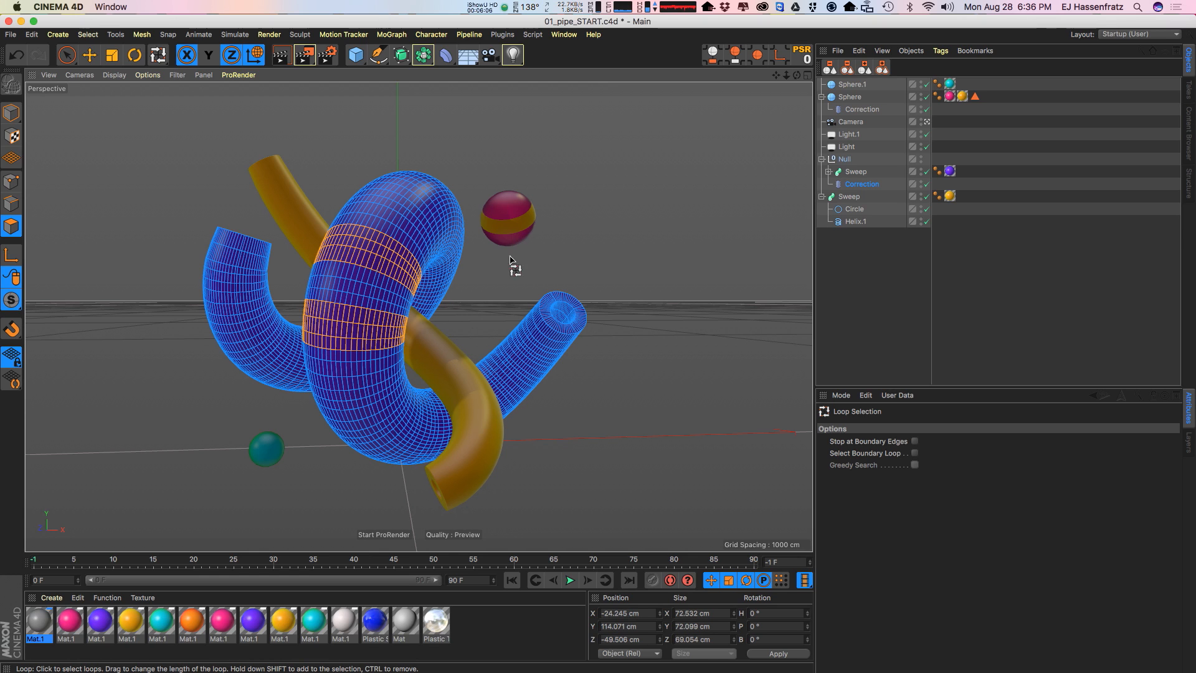
Step: Store the two bands as a polygon selection tag and move the tag from the Correction deformer to the purple Sweep
{"action": "left_click", "coordinate": [88, 34]}
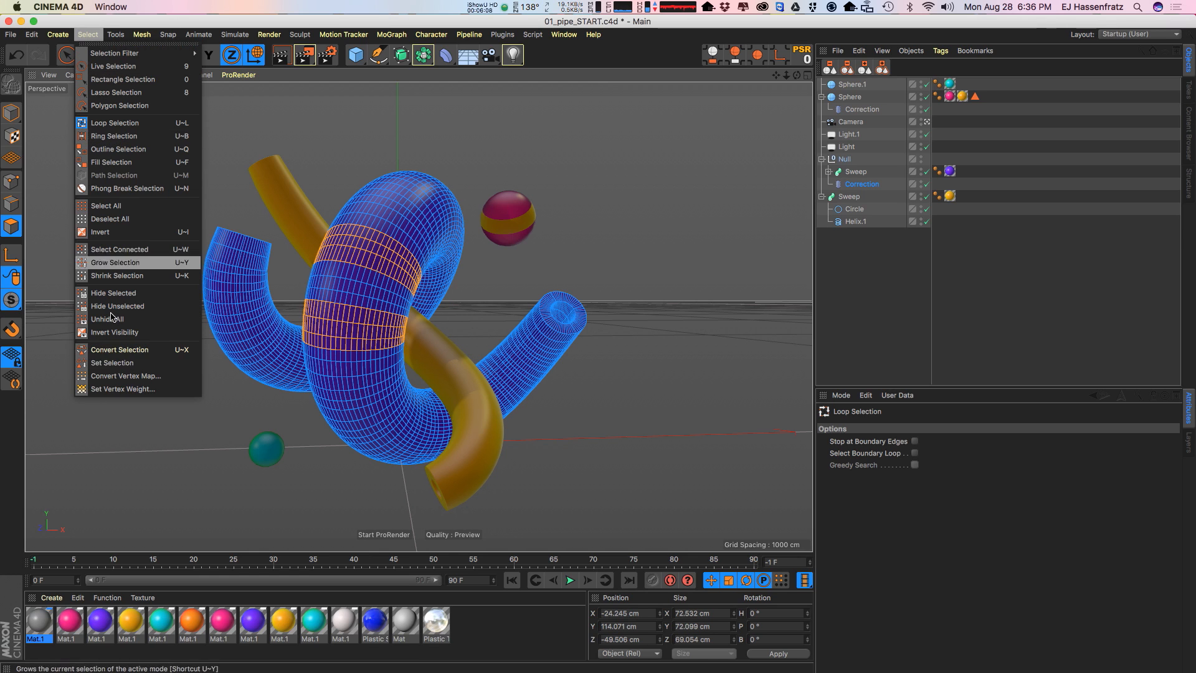
{"action": "left_click", "coordinate": [114, 363]}
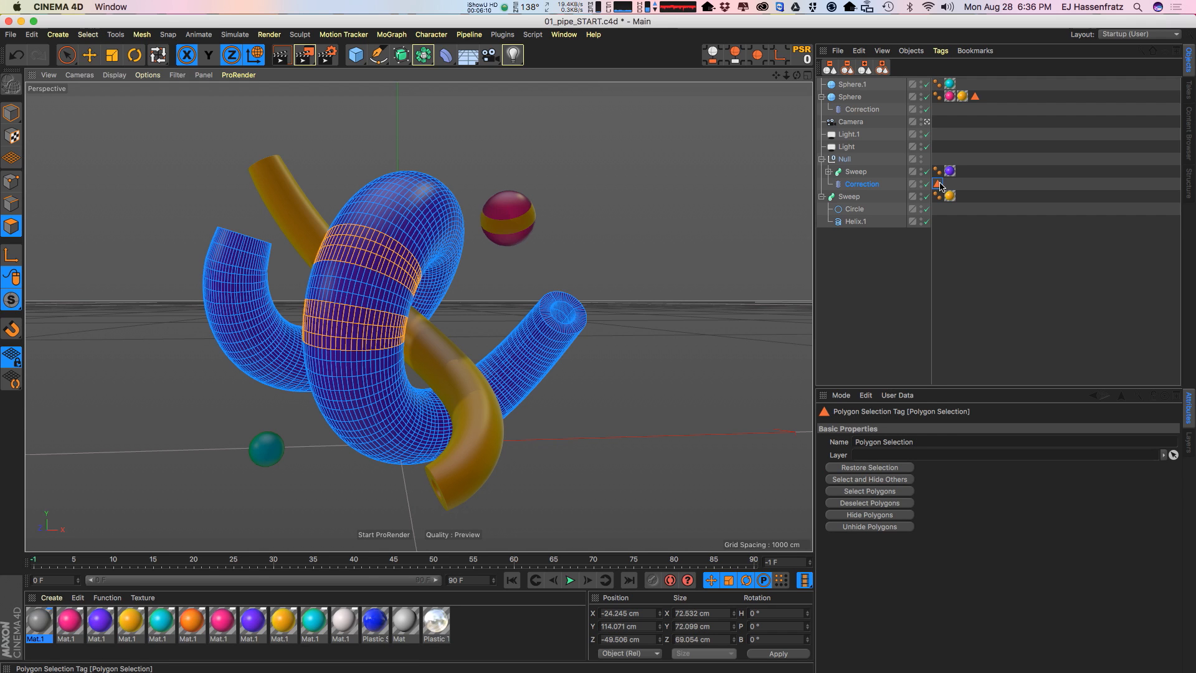
{"action": "left_click_drag", "start_coordinate": [939, 184], "coordinate": [965, 172]}
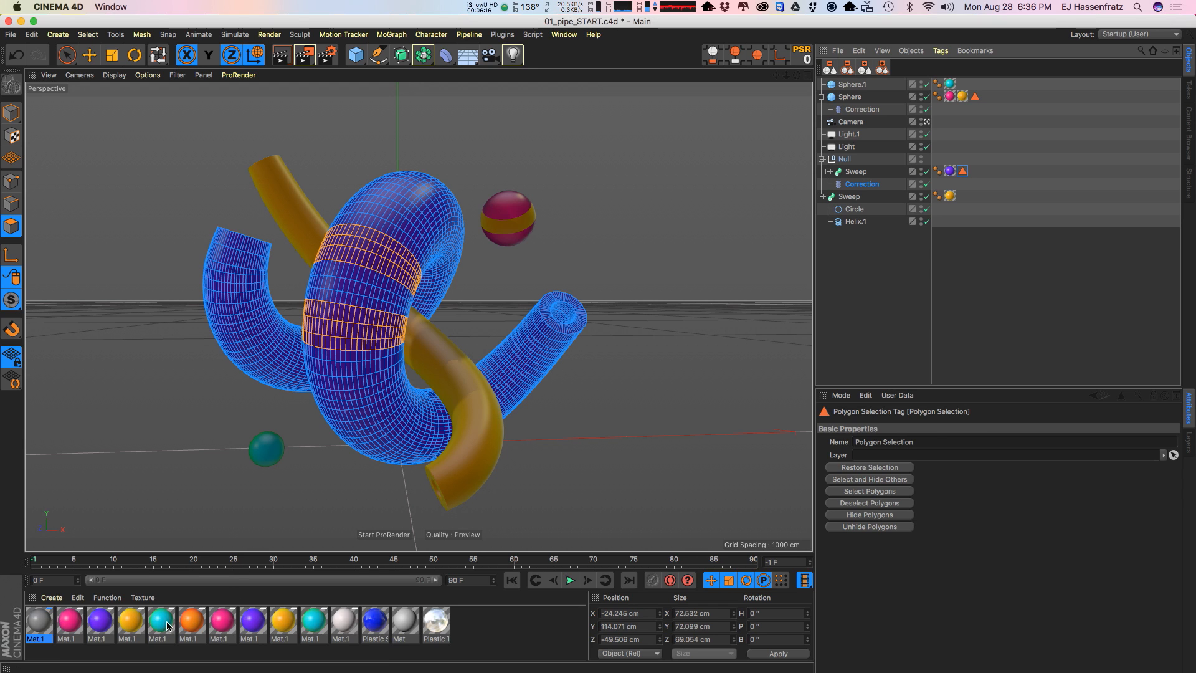
Step: Apply the teal material to the purple Sweep, restricted to the stored polygon selection, and view the striped tube without its mesh highlighted
{"action": "left_click_drag", "start_coordinate": [161, 621], "coordinate": [946, 470]}
{"action": "key", "text": "e"}
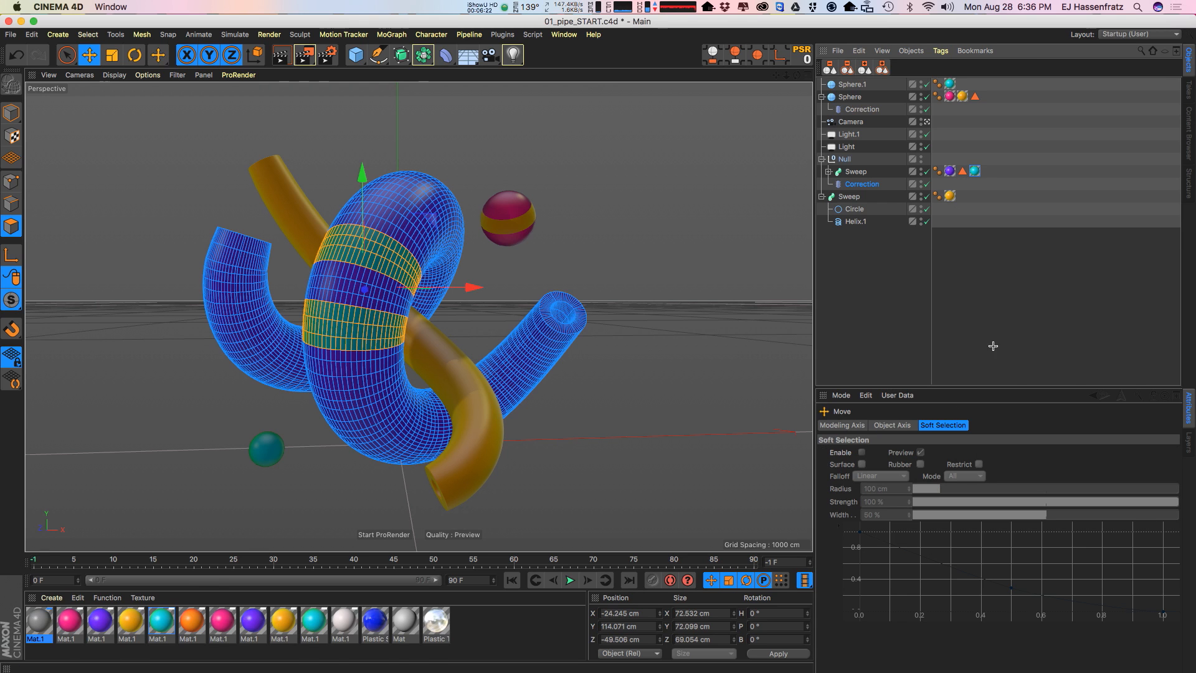
{"action": "left_click", "coordinate": [994, 345]}
{"action": "right_click_drag", "start_coordinate": [365, 296], "coordinate": [393, 284], "text": "alt"}
{"action": "left_click_drag", "start_coordinate": [379, 334], "coordinate": [358, 330], "text": "alt"}
{"action": "right_click_drag", "start_coordinate": [417, 291], "coordinate": [395, 307], "text": "alt"}
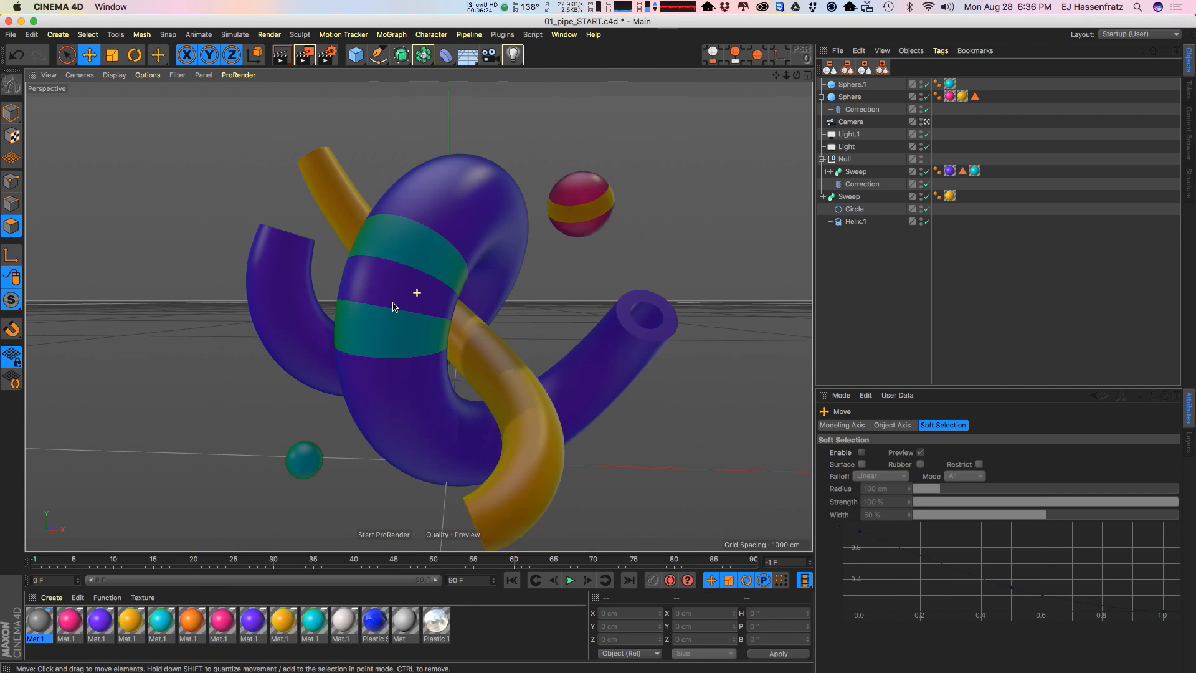
{"action": "left_click_drag", "start_coordinate": [349, 330], "coordinate": [399, 233], "text": "alt"}
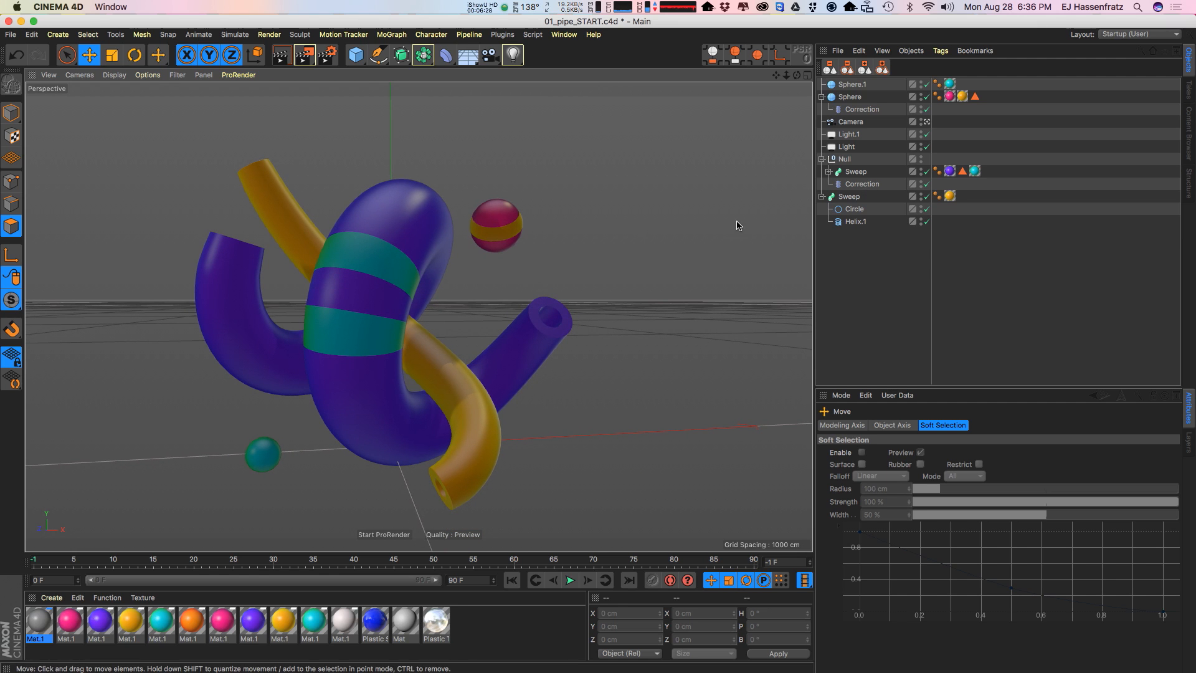
Step: Make a copy of the striped Sweep outside the Null, convert it to an editable polygon object, and delete the copy
{"action": "left_click", "coordinate": [861, 183]}
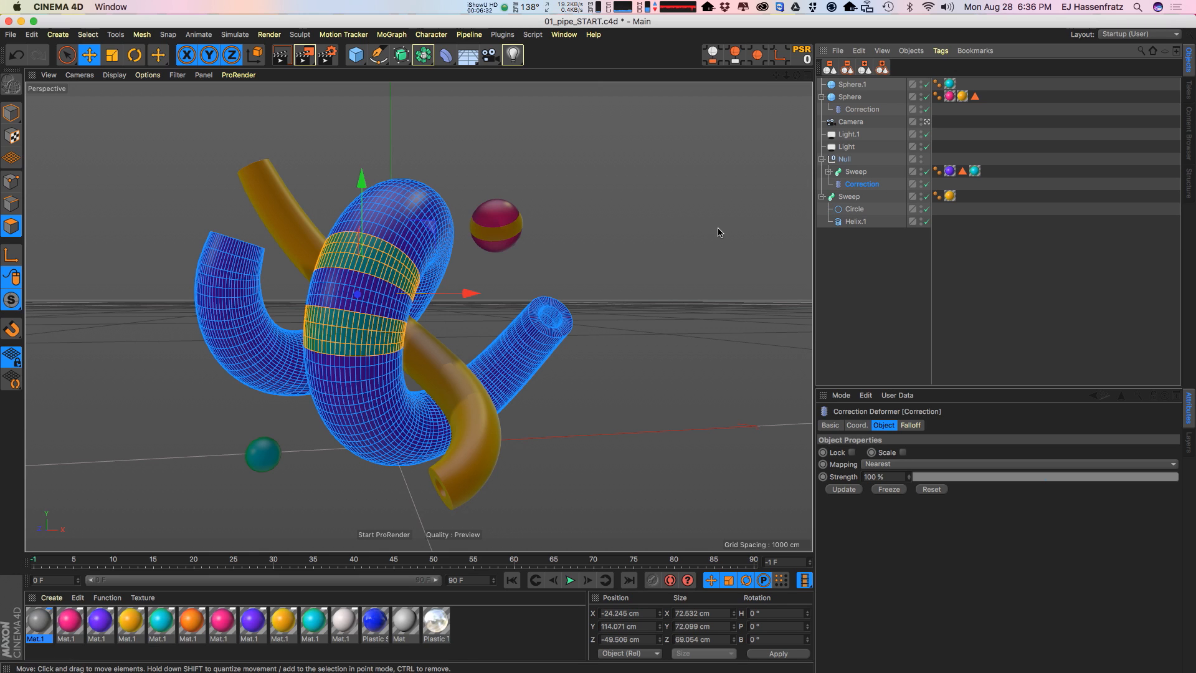
{"action": "left_click", "coordinate": [862, 280]}
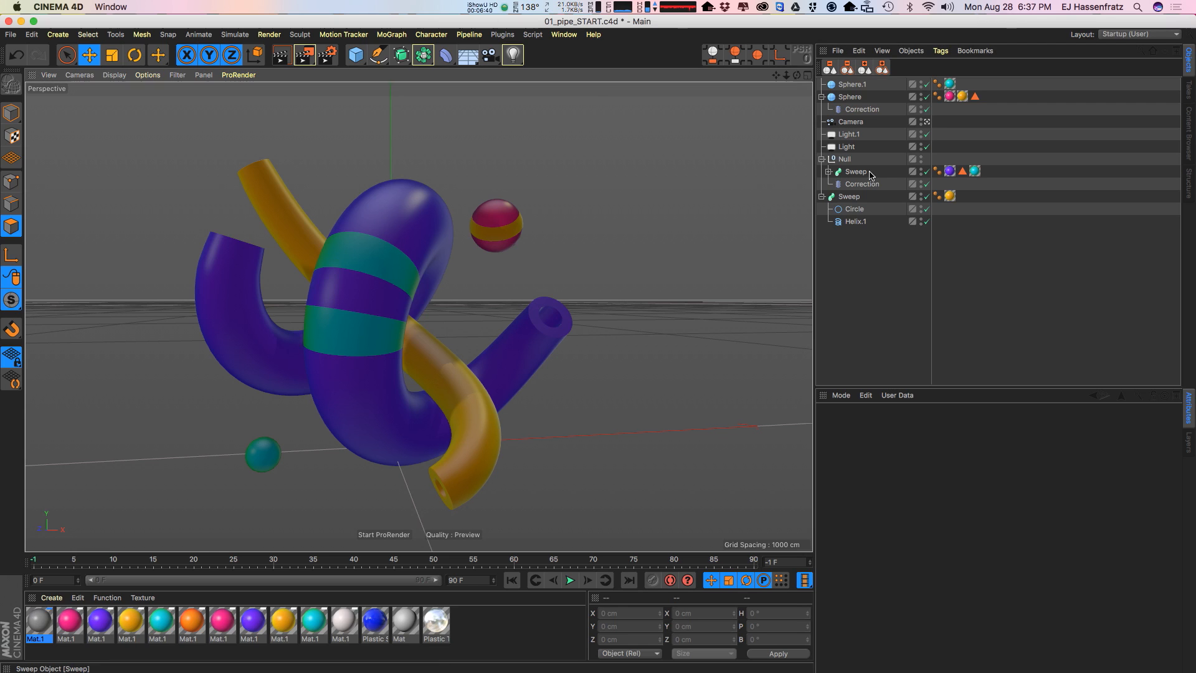
{"action": "left_click_drag", "start_coordinate": [862, 174], "coordinate": [850, 235], "text": "ctrl"}
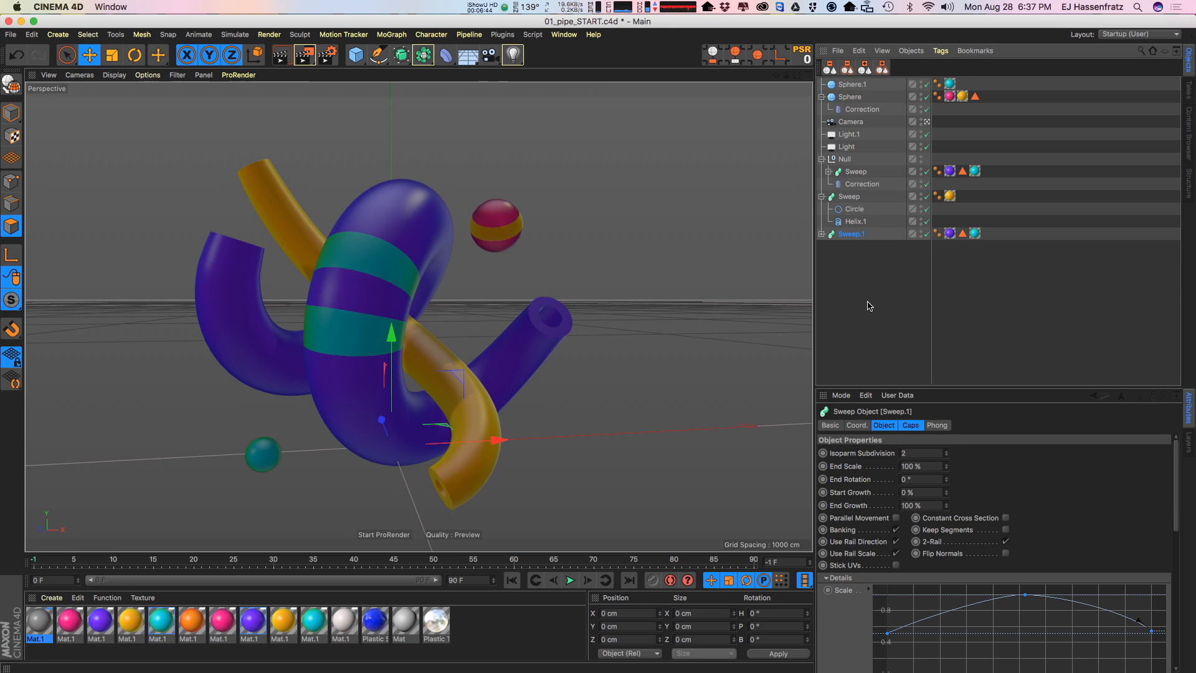
{"action": "key", "text": "c"}
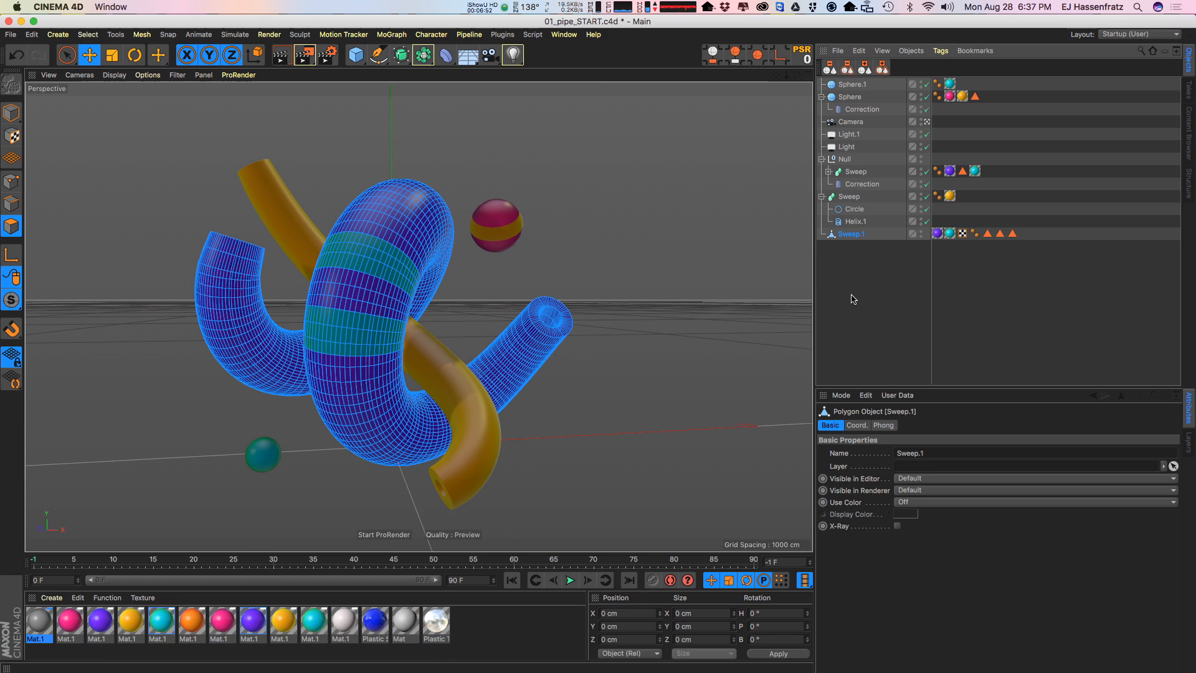
{"action": "key", "text": "Delete"}
Step: Select the striped Sweep and its Correction deformer in turn to compare what each shows on the tube
{"action": "left_click", "coordinate": [856, 172]}
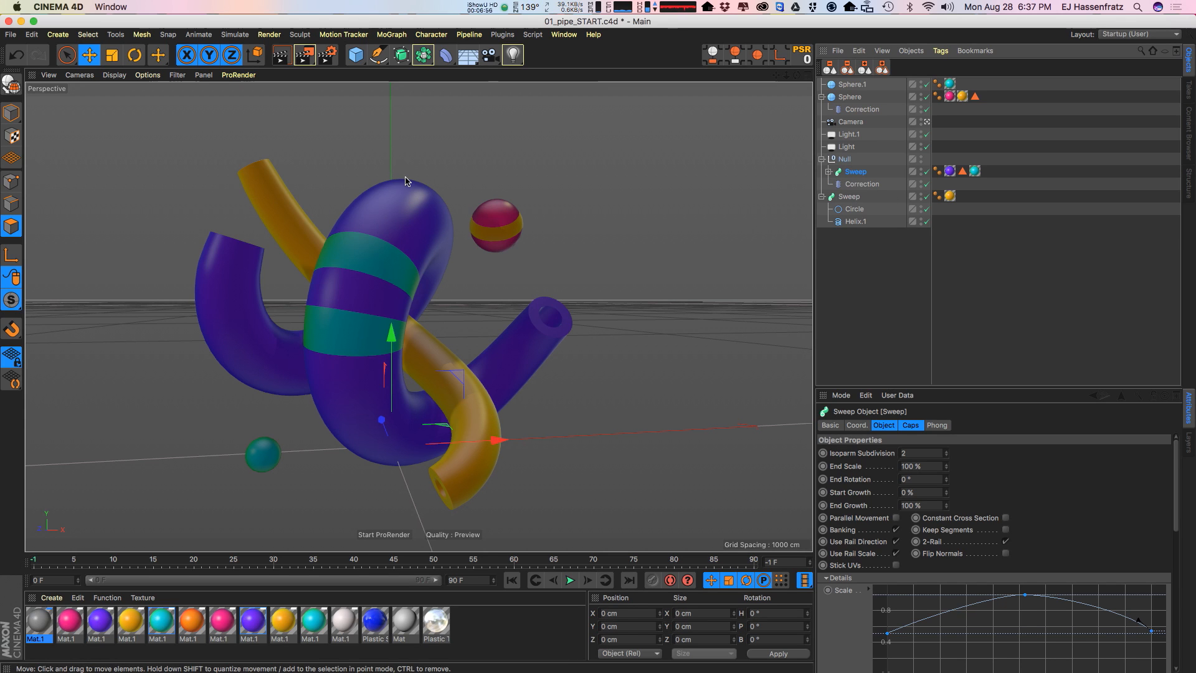
{"action": "left_click", "coordinate": [862, 183]}
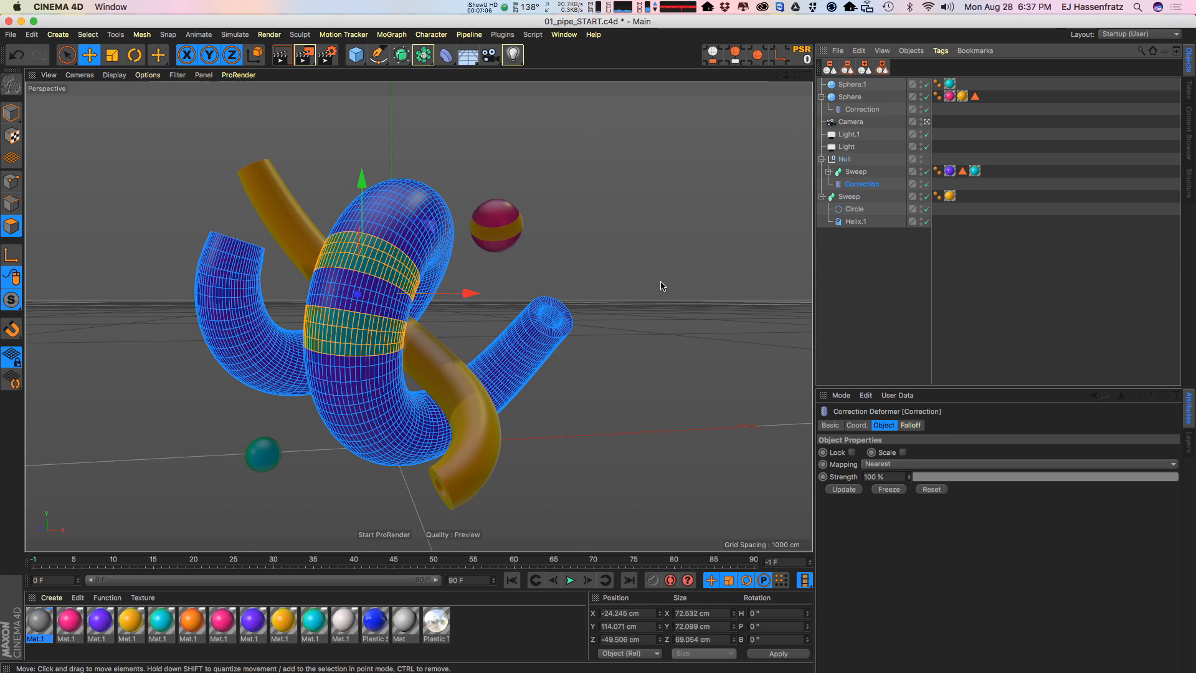
{"action": "left_click", "coordinate": [829, 171]}
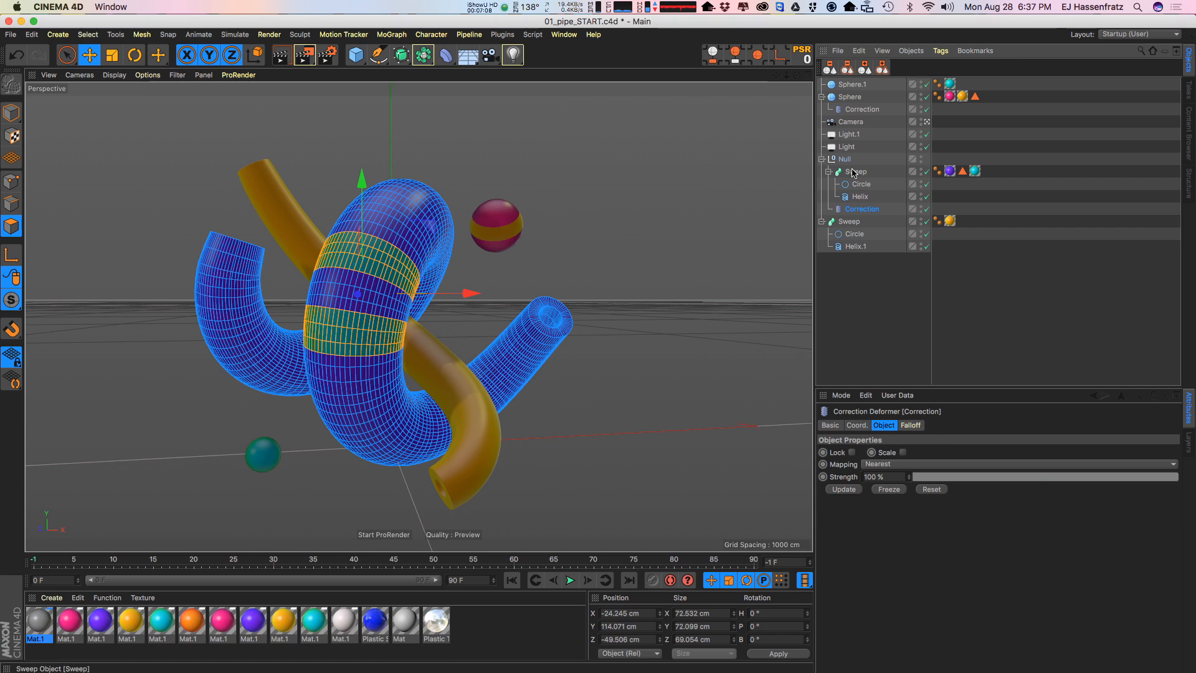
{"action": "left_click", "coordinate": [855, 172]}
{"action": "left_click", "coordinate": [829, 172]}
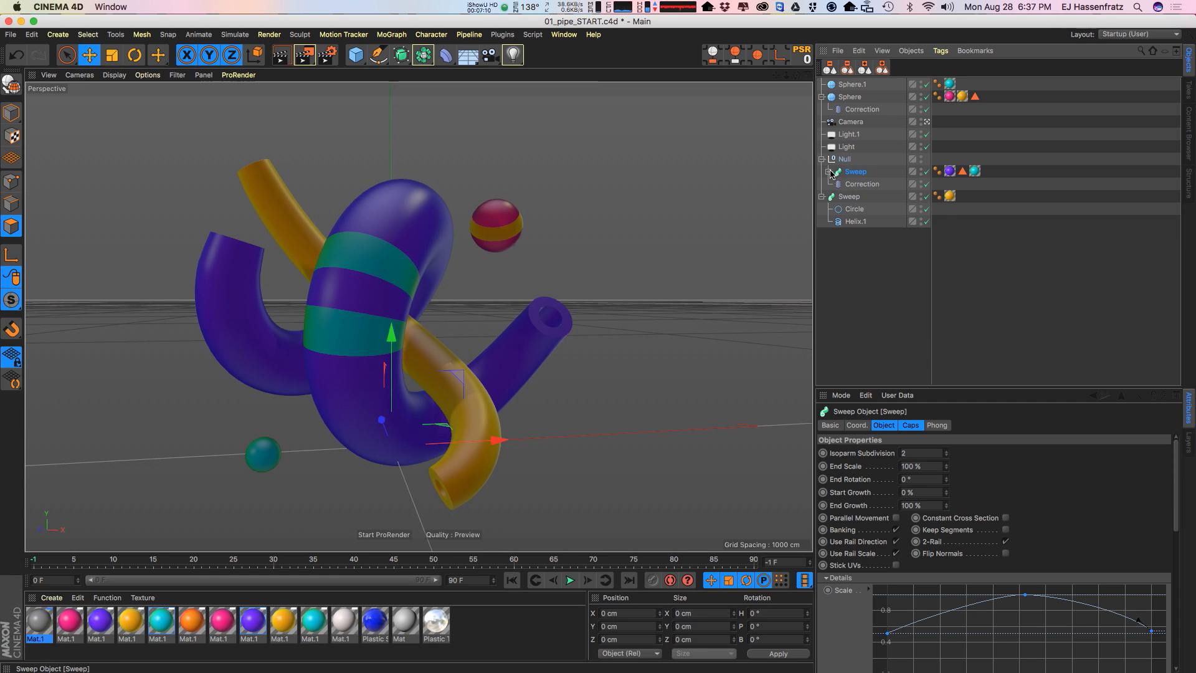
Step: Examine the Helix and Circle parameters under the striped Sweep and the settings of the yellow Sweep
{"action": "left_click", "coordinate": [829, 171]}
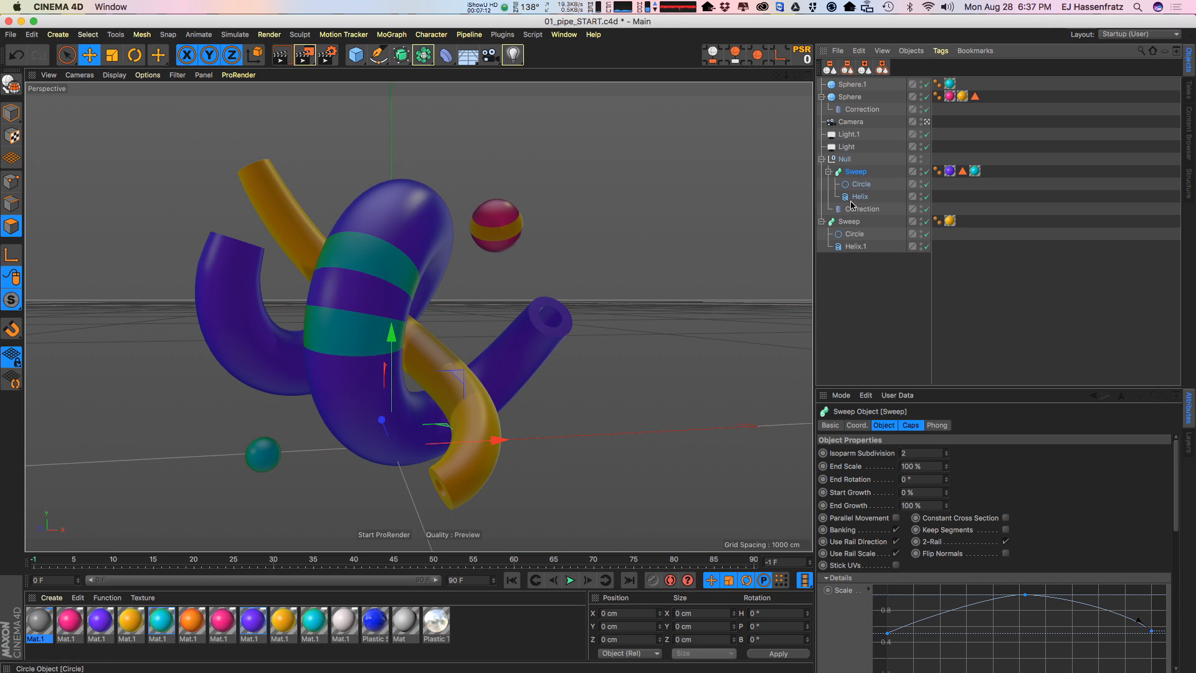
{"action": "left_click", "coordinate": [859, 197]}
{"action": "double_click", "coordinate": [862, 197]}
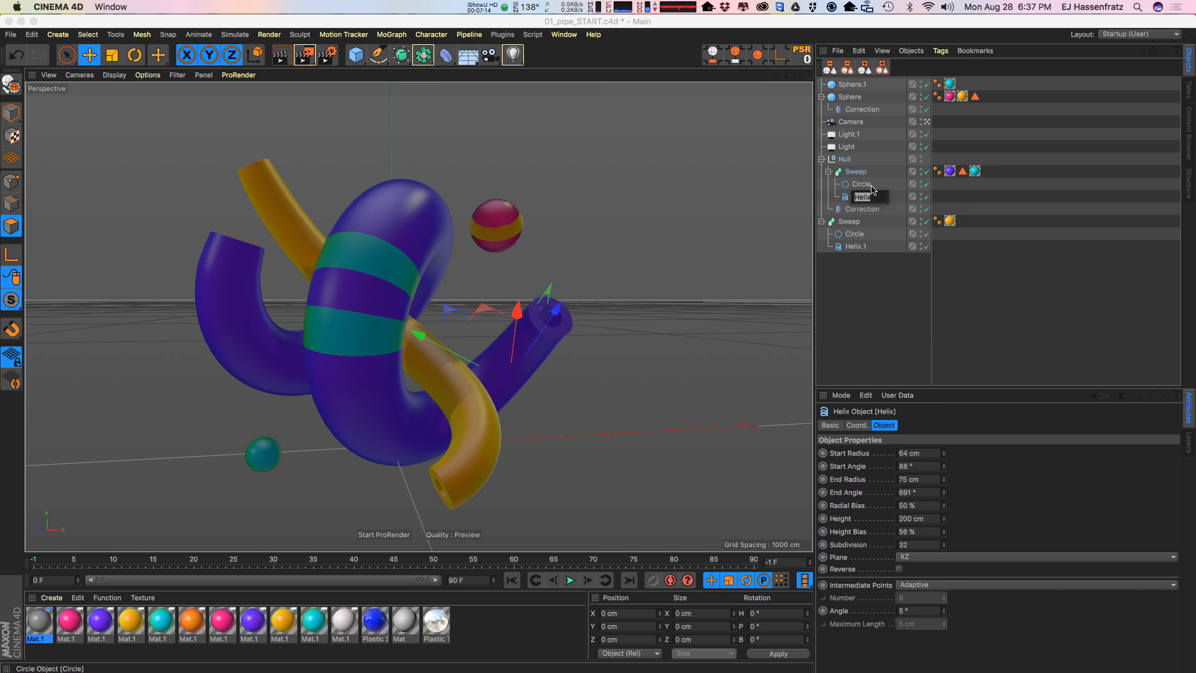
{"action": "left_click", "coordinate": [860, 172]}
{"action": "left_click", "coordinate": [859, 187]}
{"action": "left_click", "coordinate": [829, 171]}
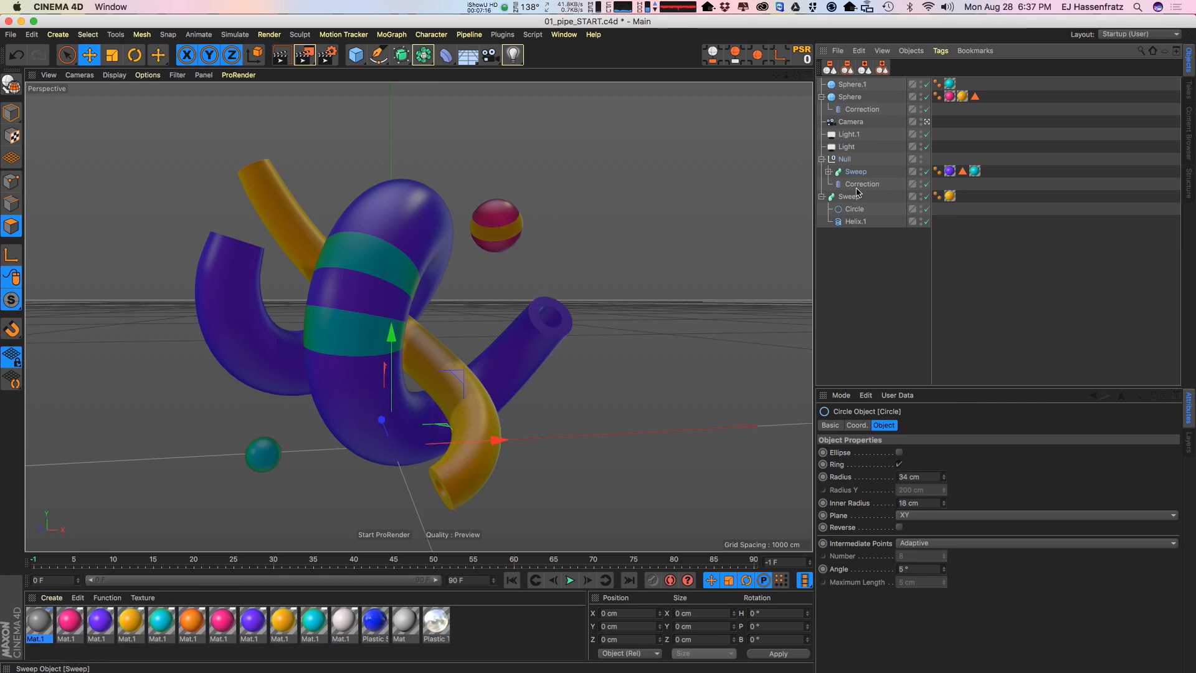
{"action": "double_click", "coordinate": [863, 184]}
{"action": "left_click", "coordinate": [869, 265]}
{"action": "left_click", "coordinate": [849, 196]}
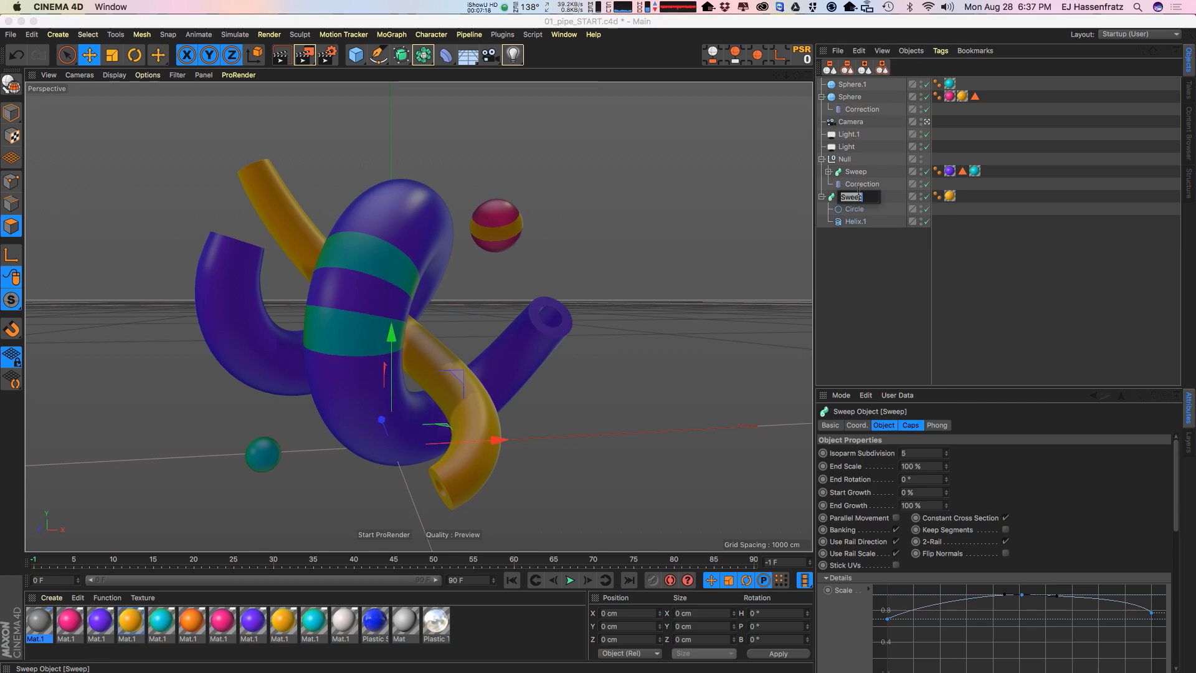
Step: In edge mode on the Null's Correction deformer, loop-select two edge loops around the lower teal band
{"action": "left_click", "coordinate": [864, 184]}
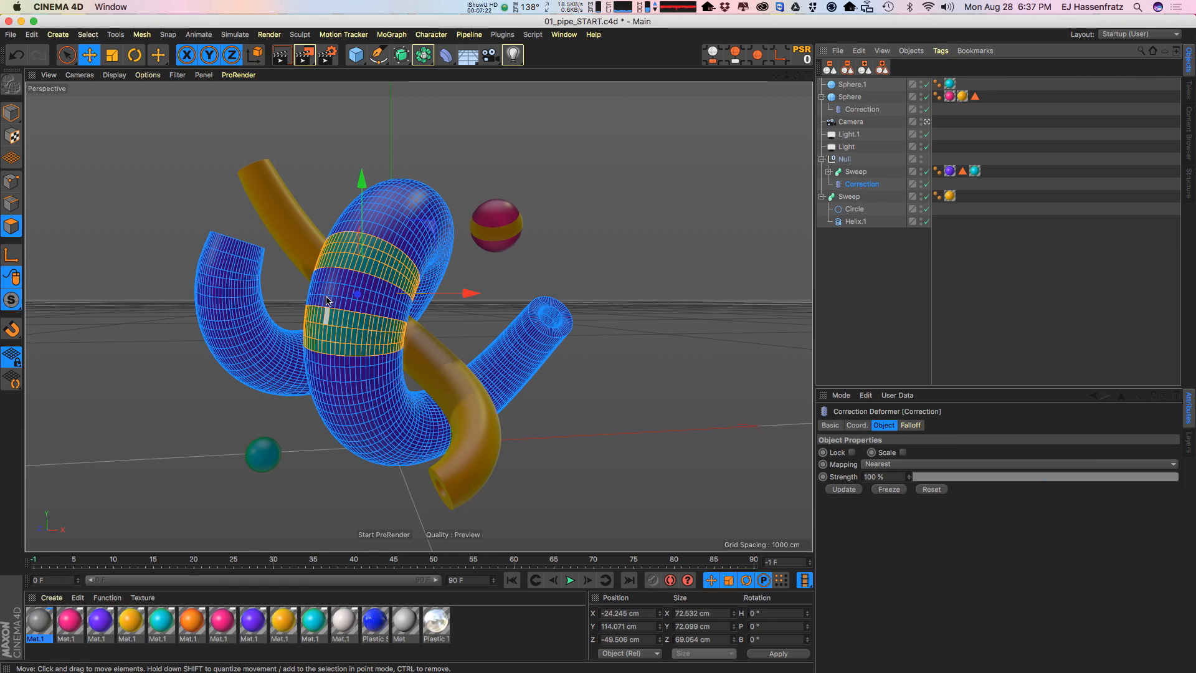
{"action": "left_click", "coordinate": [11, 204]}
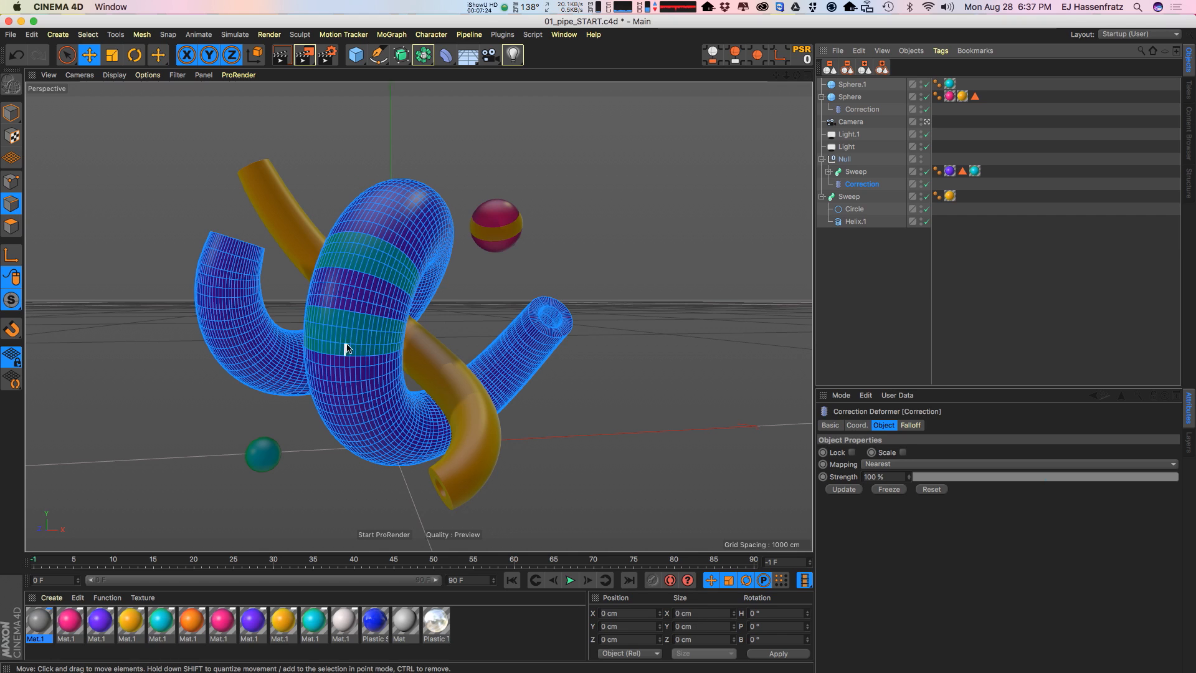
{"action": "key", "text": "u"}
{"action": "key", "text": "l"}
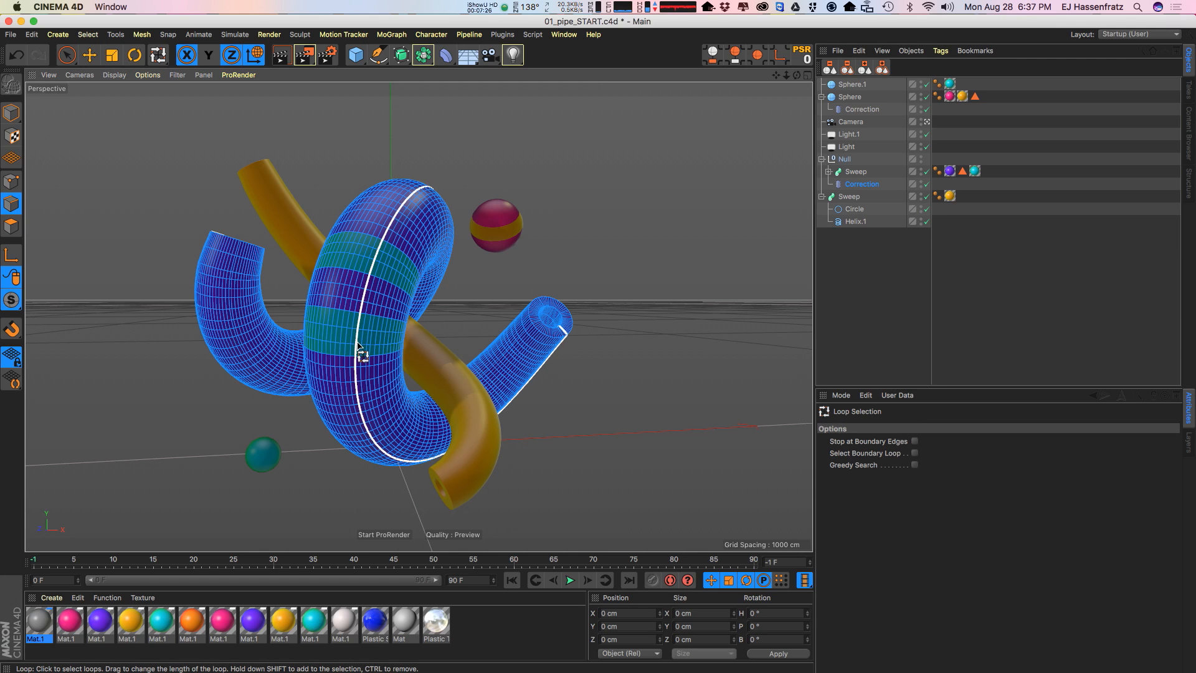
{"action": "left_click", "coordinate": [360, 346]}
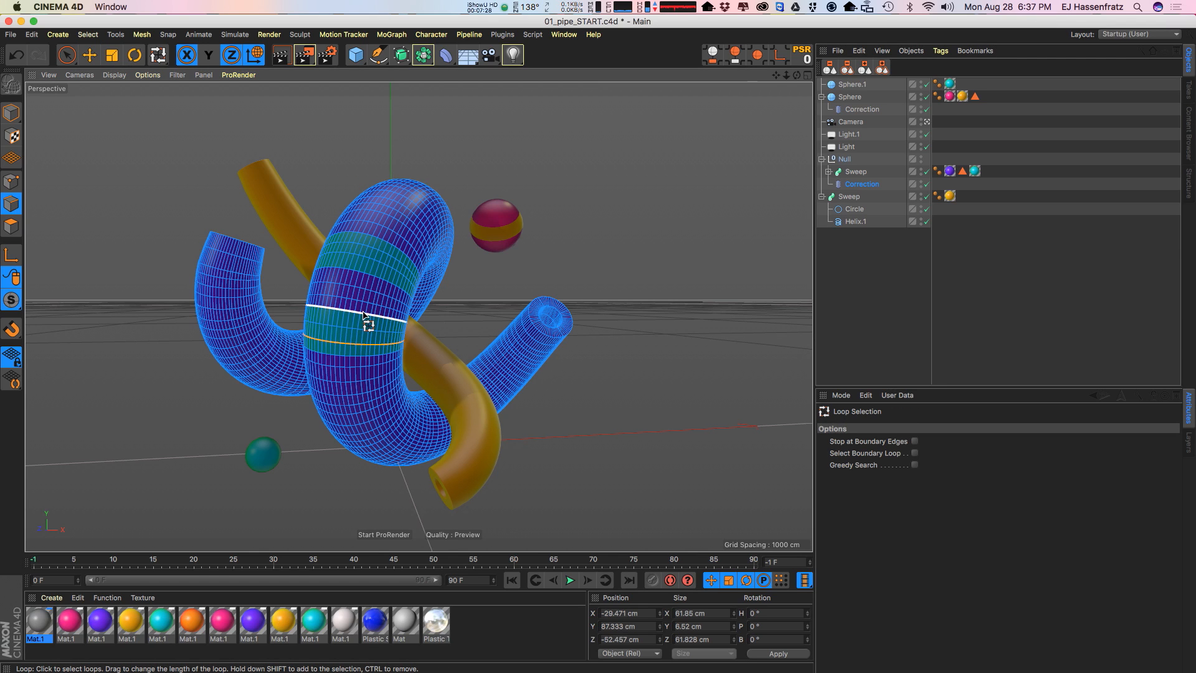
{"action": "left_click", "coordinate": [364, 314], "text": "shift"}
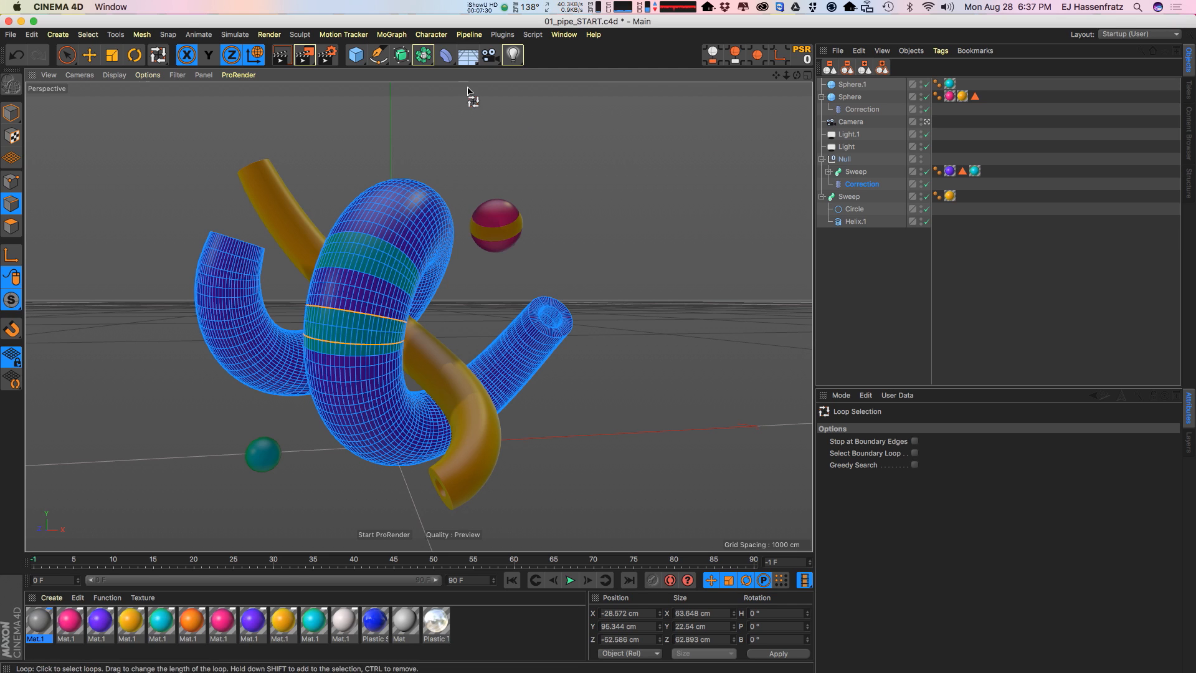
Step: Convert the two selected edge loops into a spline with Edge to Spline
{"action": "left_click", "coordinate": [142, 34]}
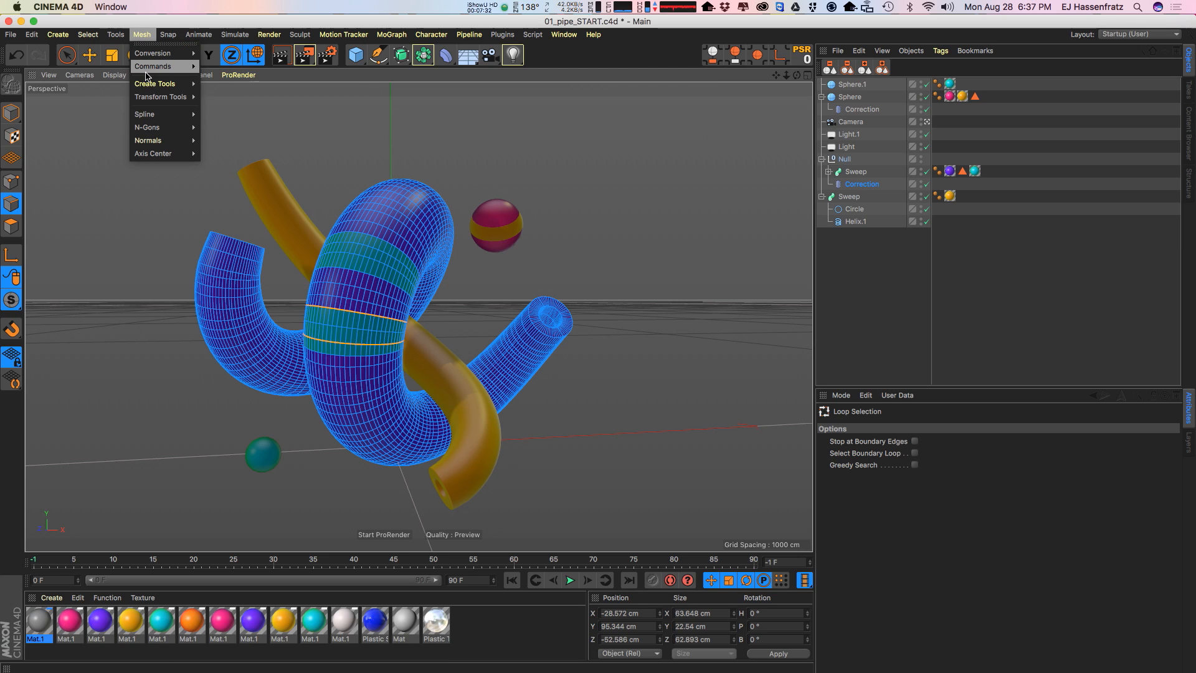
{"action": "mouse_move", "coordinate": [151, 68]}
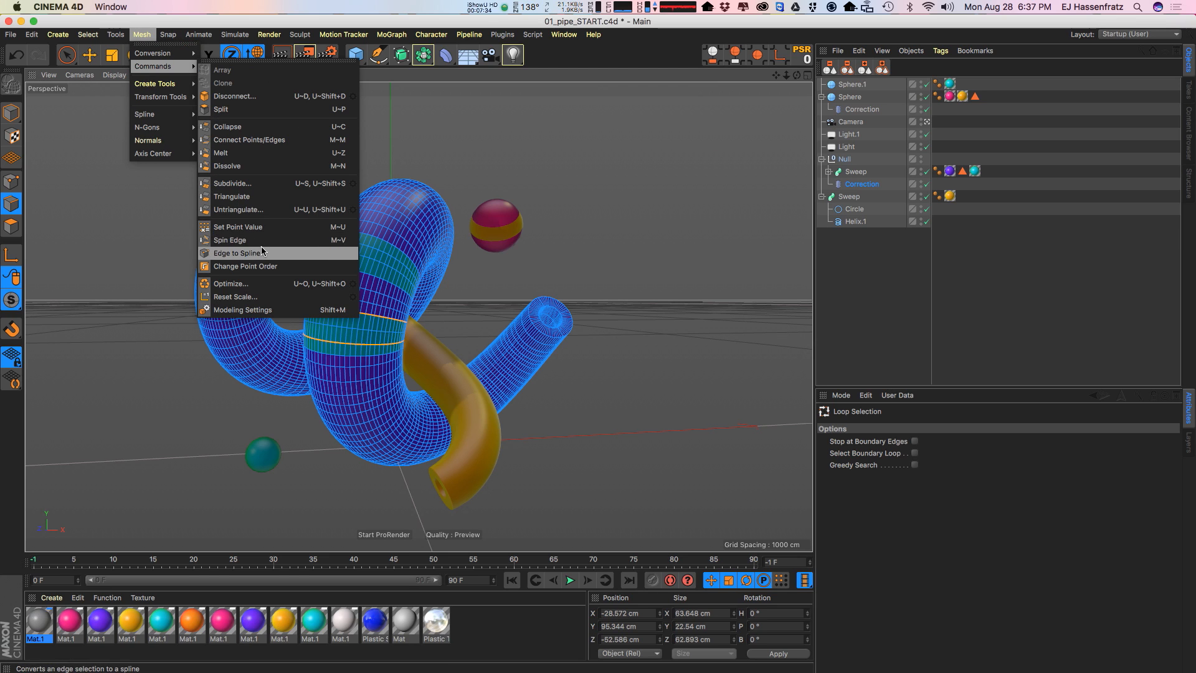
{"action": "left_click", "coordinate": [281, 252]}
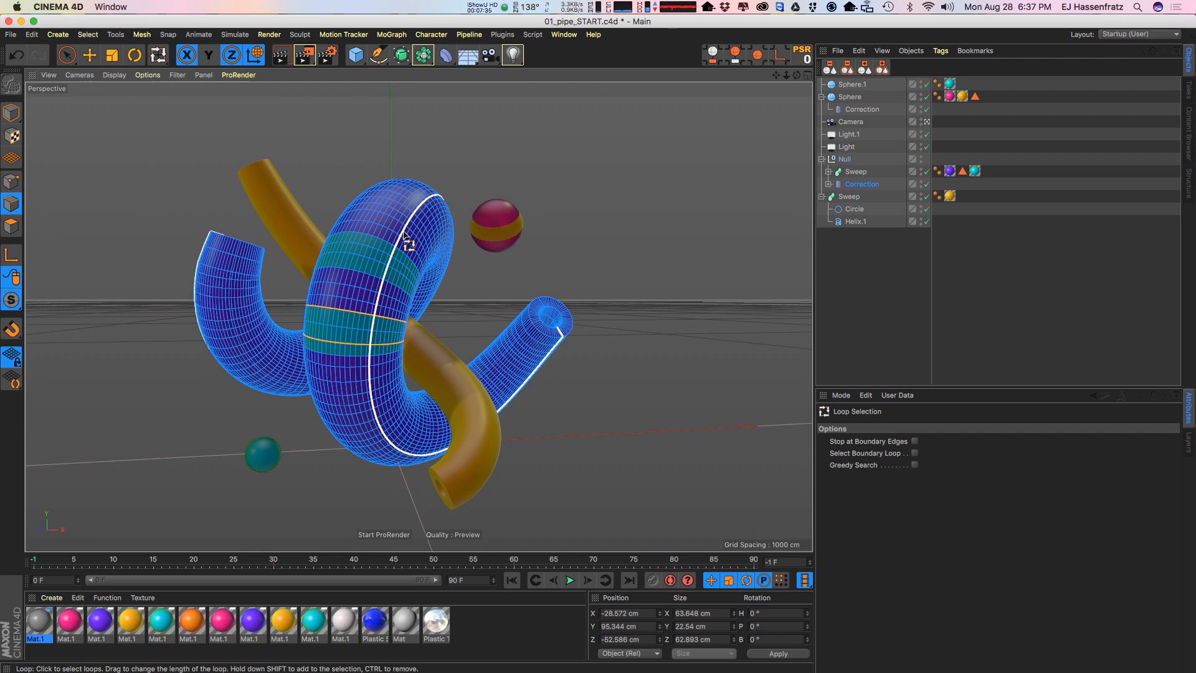
Step: Move the extracted spline out from under the Null's Correction deformer to the end of the object hierarchy
{"action": "left_click", "coordinate": [829, 184]}
{"action": "left_click", "coordinate": [865, 198]}
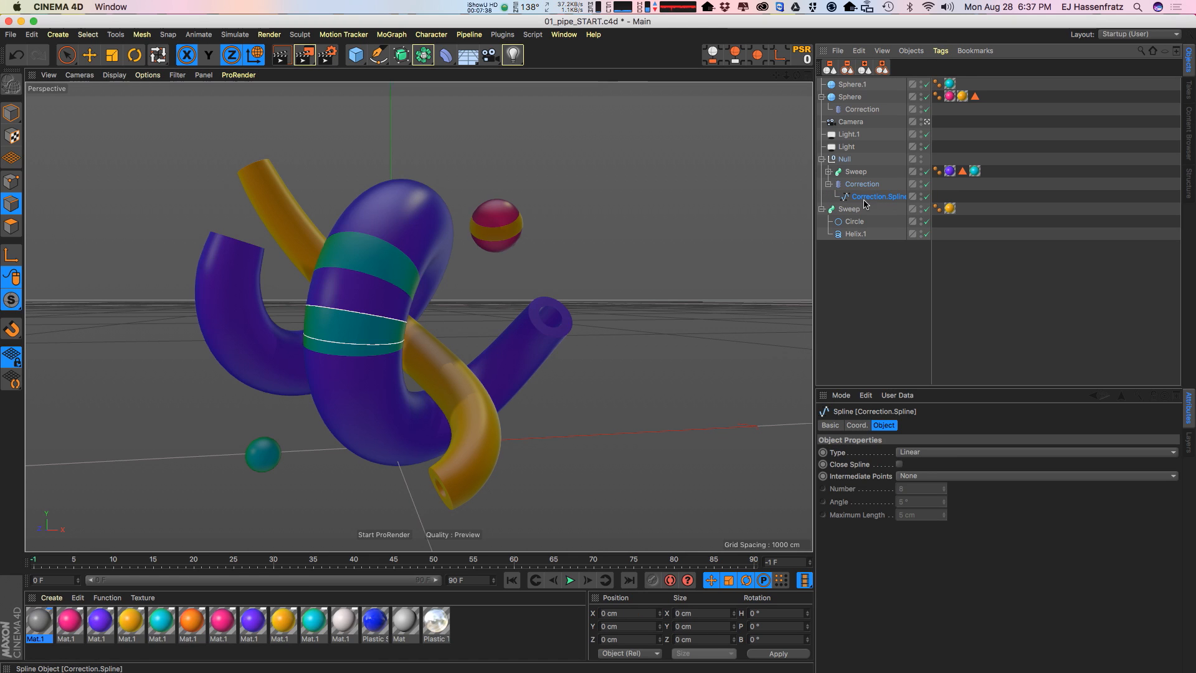
{"action": "left_click_drag", "start_coordinate": [885, 201], "coordinate": [873, 266]}
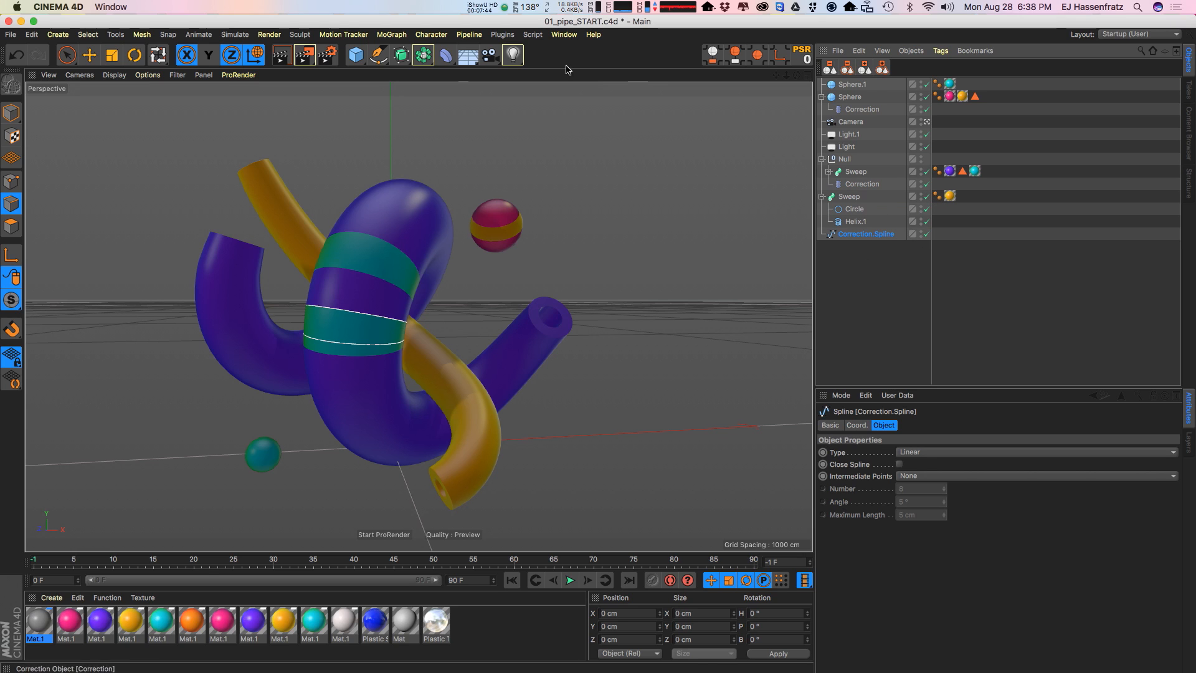
Step: Add a Circle spline, place it after the extracted spline in the object hierarchy, and set its radius to 10 cm
{"action": "left_click", "coordinate": [387, 56]}
{"action": "left_click_drag", "start_coordinate": [389, 59], "coordinate": [536, 92]}
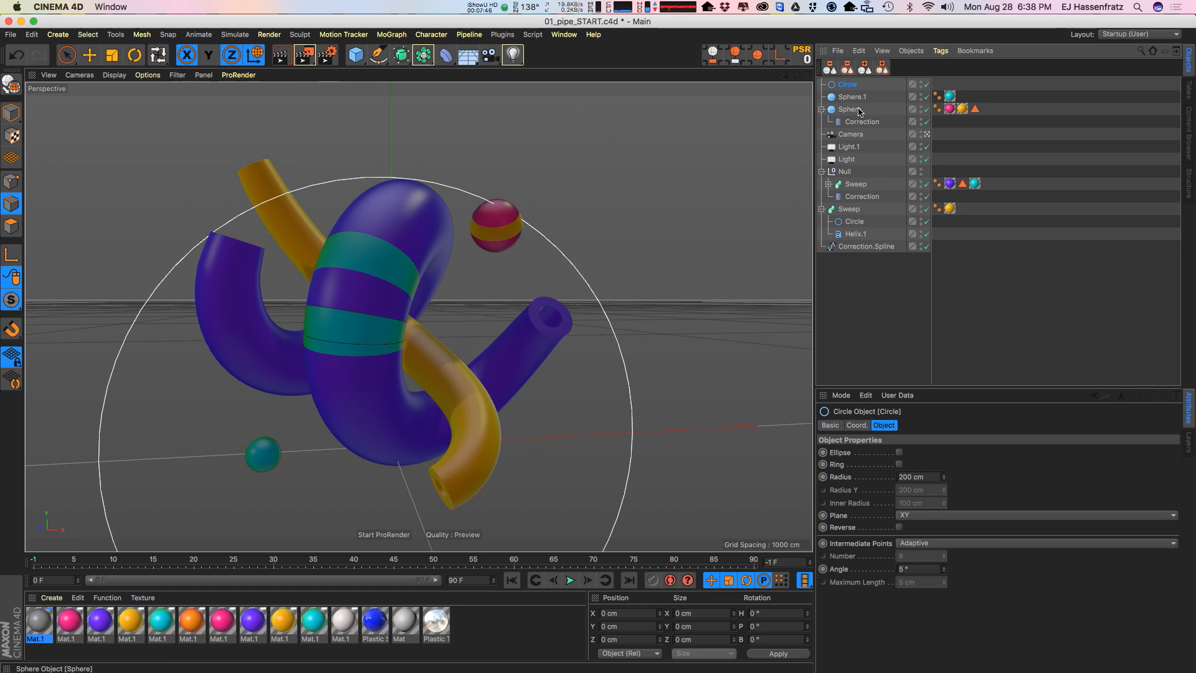
{"action": "left_click_drag", "start_coordinate": [852, 93], "coordinate": [883, 291]}
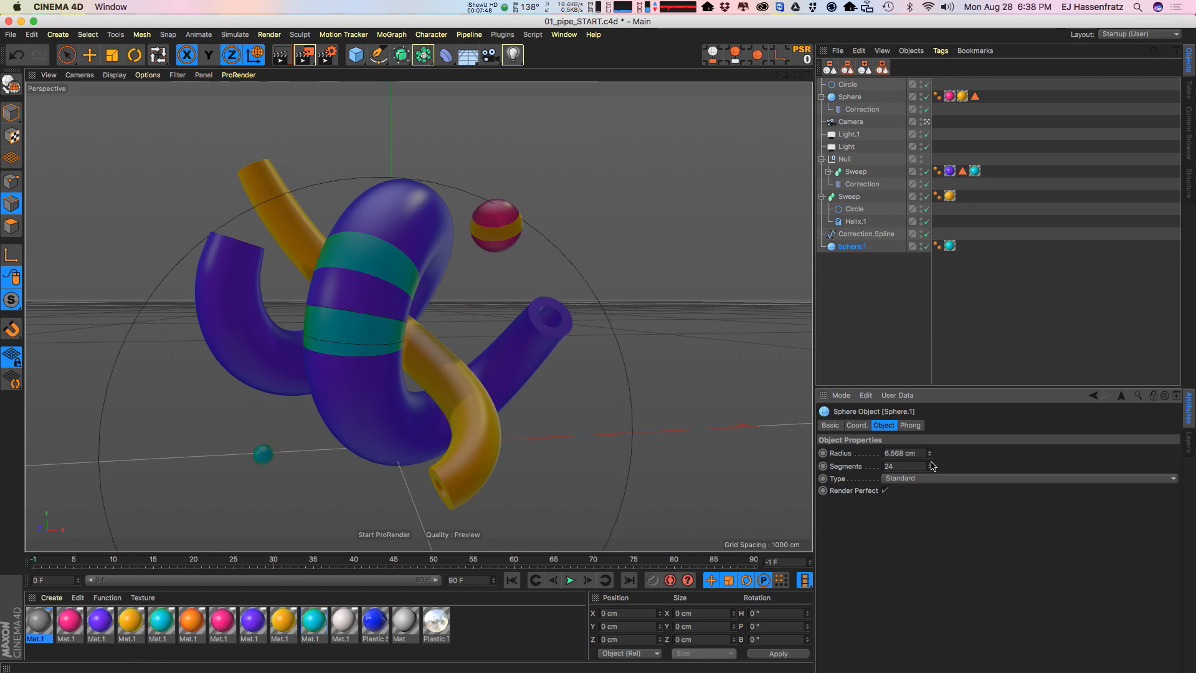
{"action": "left_click", "coordinate": [866, 234]}
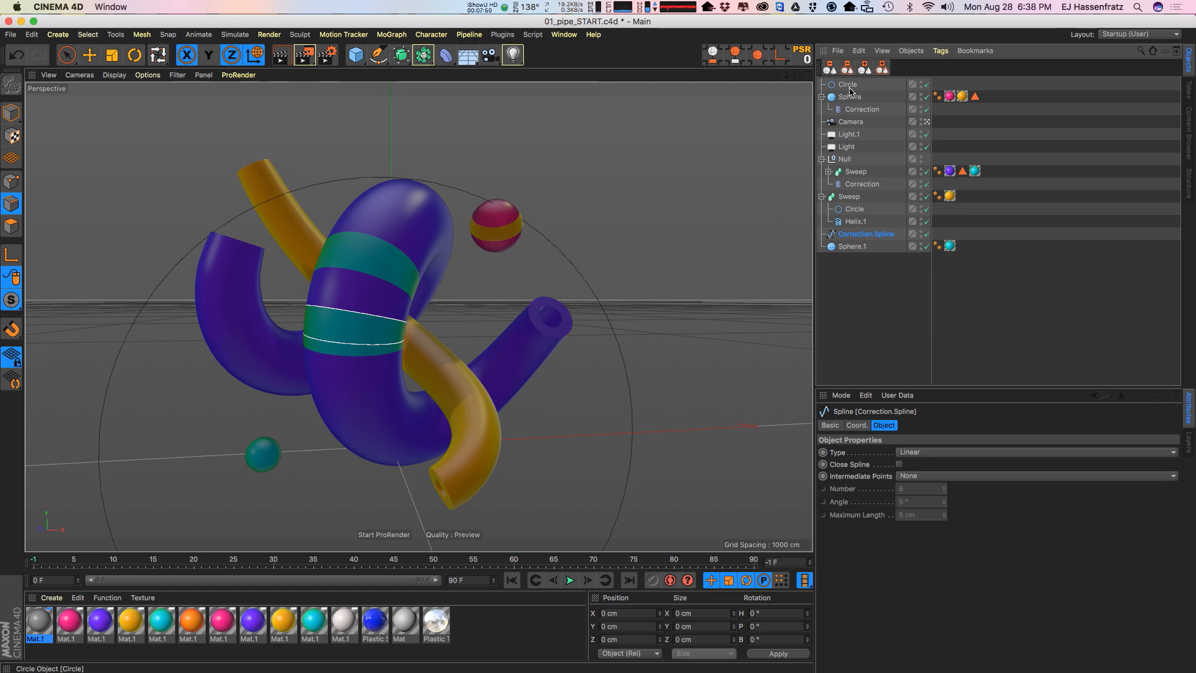
{"action": "left_click_drag", "start_coordinate": [849, 85], "coordinate": [832, 268]}
{"action": "left_click_drag", "start_coordinate": [865, 222], "coordinate": [862, 240]}
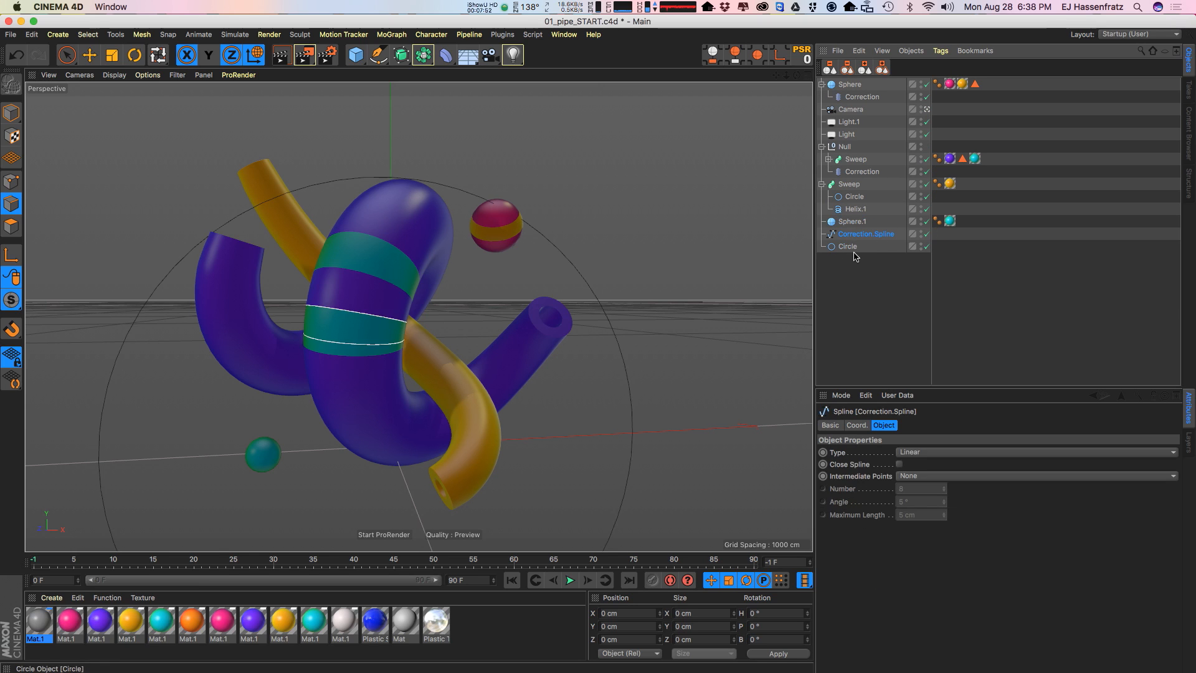
{"action": "left_click", "coordinate": [849, 248]}
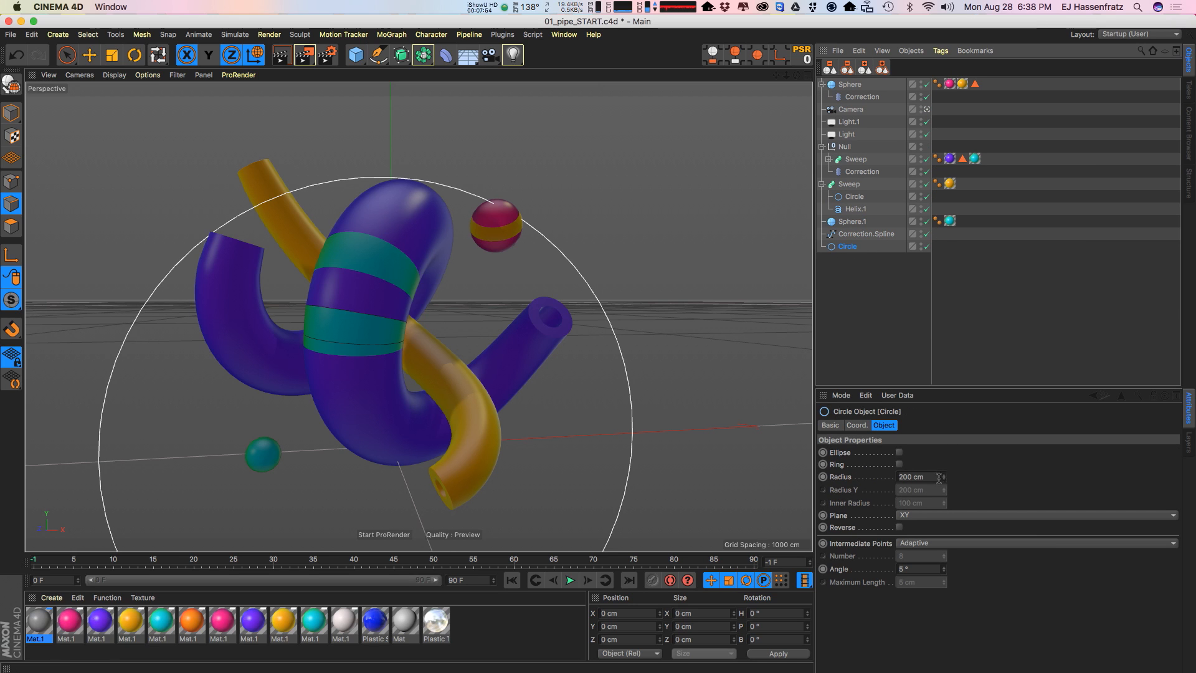
{"action": "left_click_drag", "start_coordinate": [939, 477], "coordinate": [956, 596]}
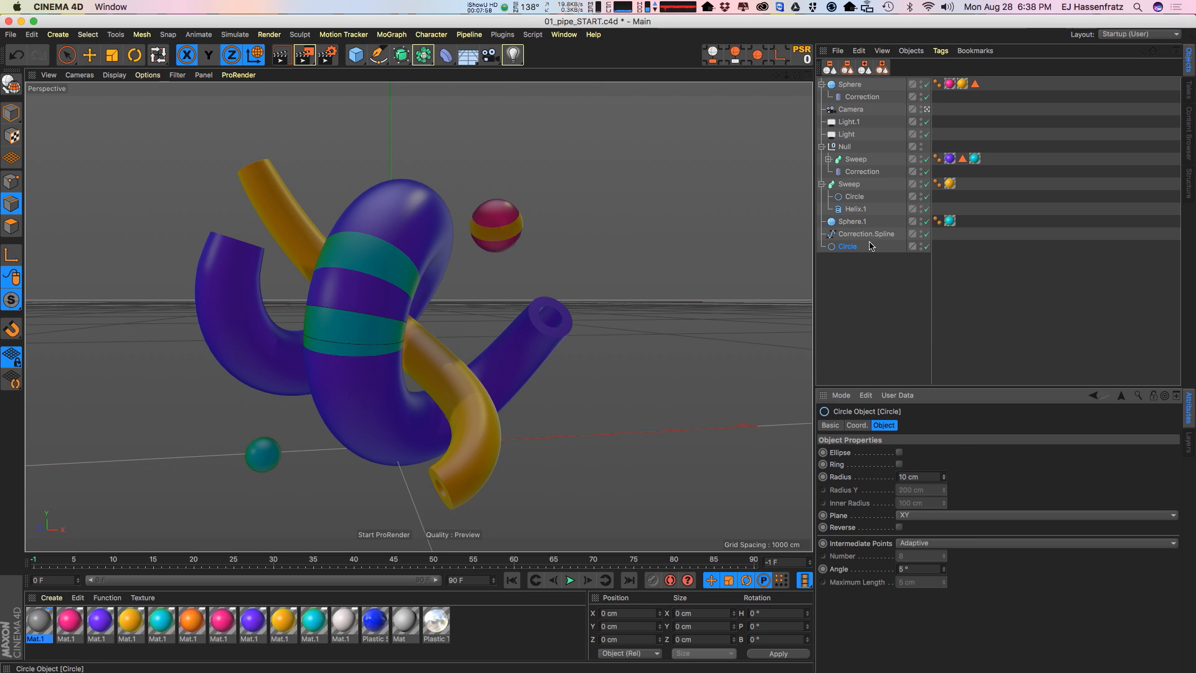
Step: Sweep the new Circle along the extracted spline with a Sweep object and set the Circle's radius to 5 cm
{"action": "left_click_drag", "start_coordinate": [403, 55], "coordinate": [436, 118]}
{"action": "left_click_drag", "start_coordinate": [877, 282], "coordinate": [851, 264]}
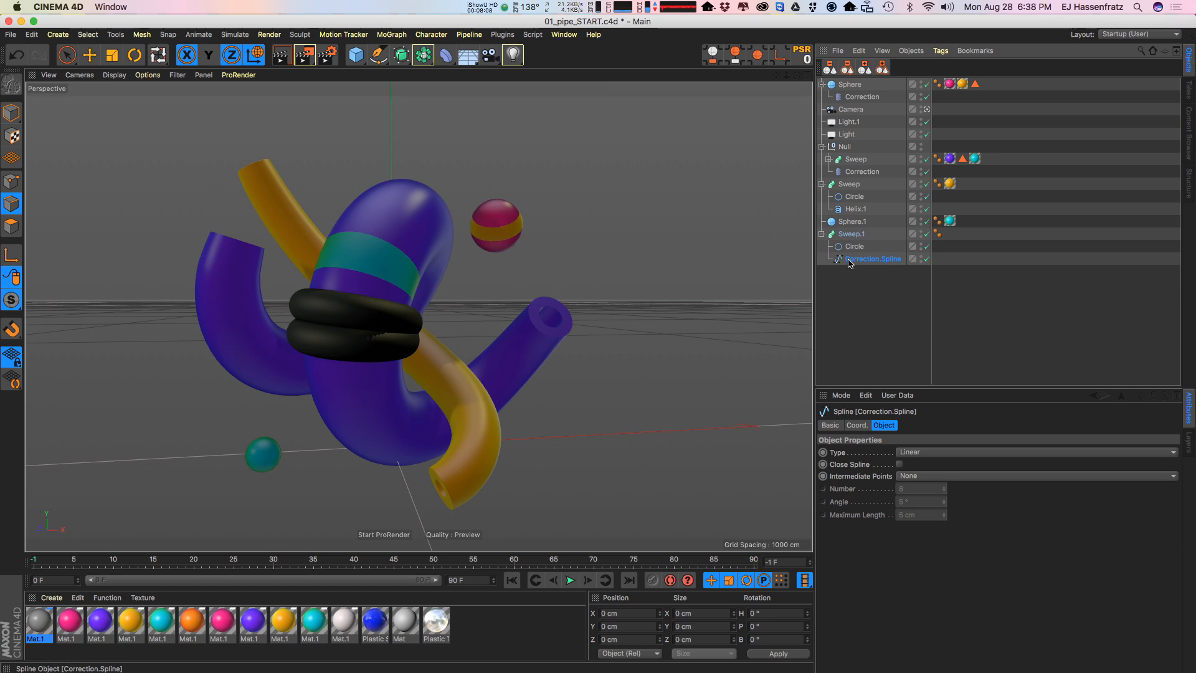
{"action": "left_click", "coordinate": [856, 249]}
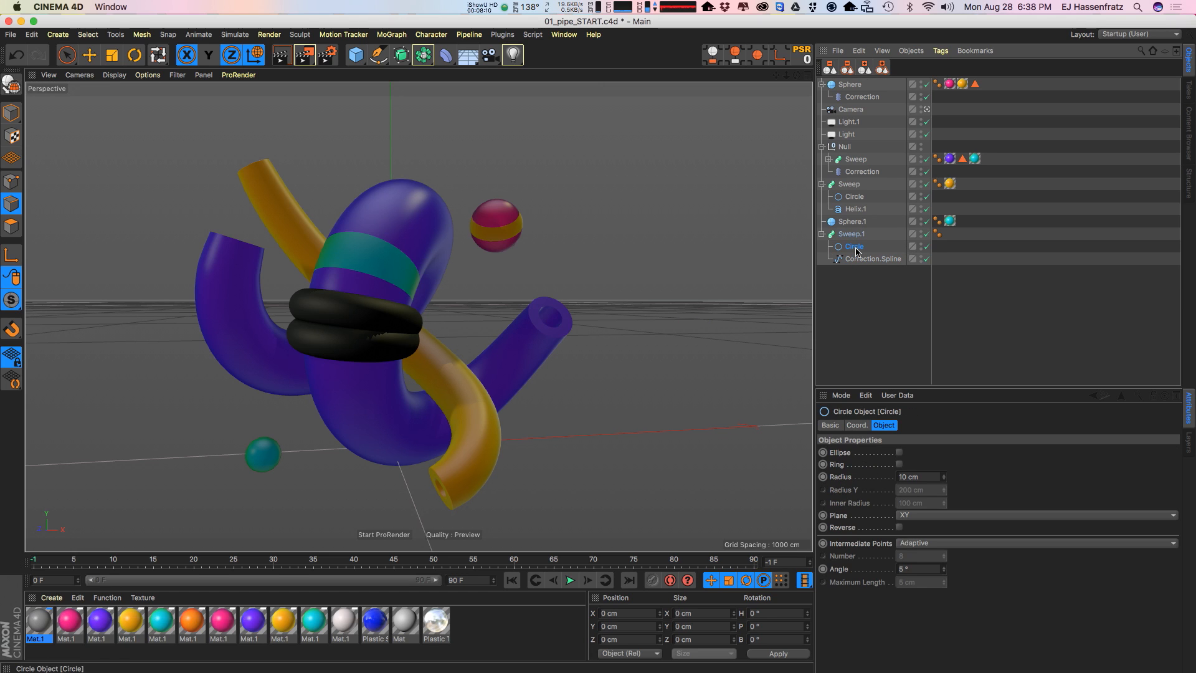
{"action": "left_click_drag", "start_coordinate": [942, 478], "coordinate": [943, 498]}
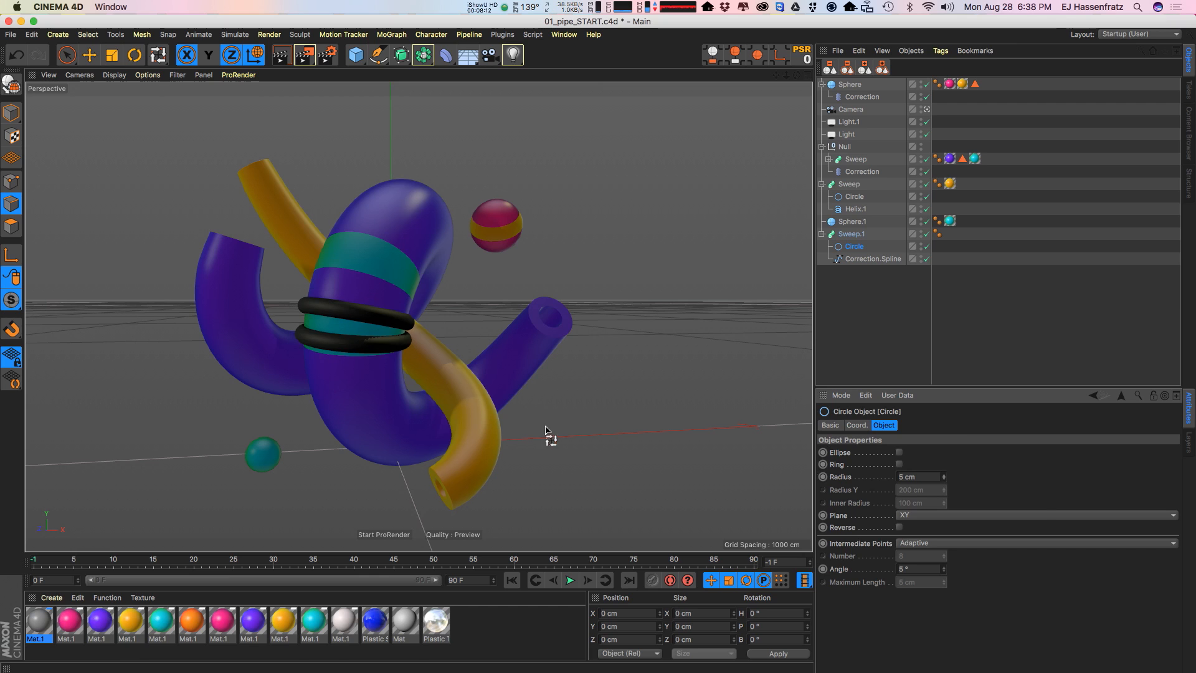
Step: Apply the yellow material to the new Sweep that forms rings around the lower teal band
{"action": "key", "text": "e"}
{"action": "left_click_drag", "start_coordinate": [334, 617], "coordinate": [301, 625]}
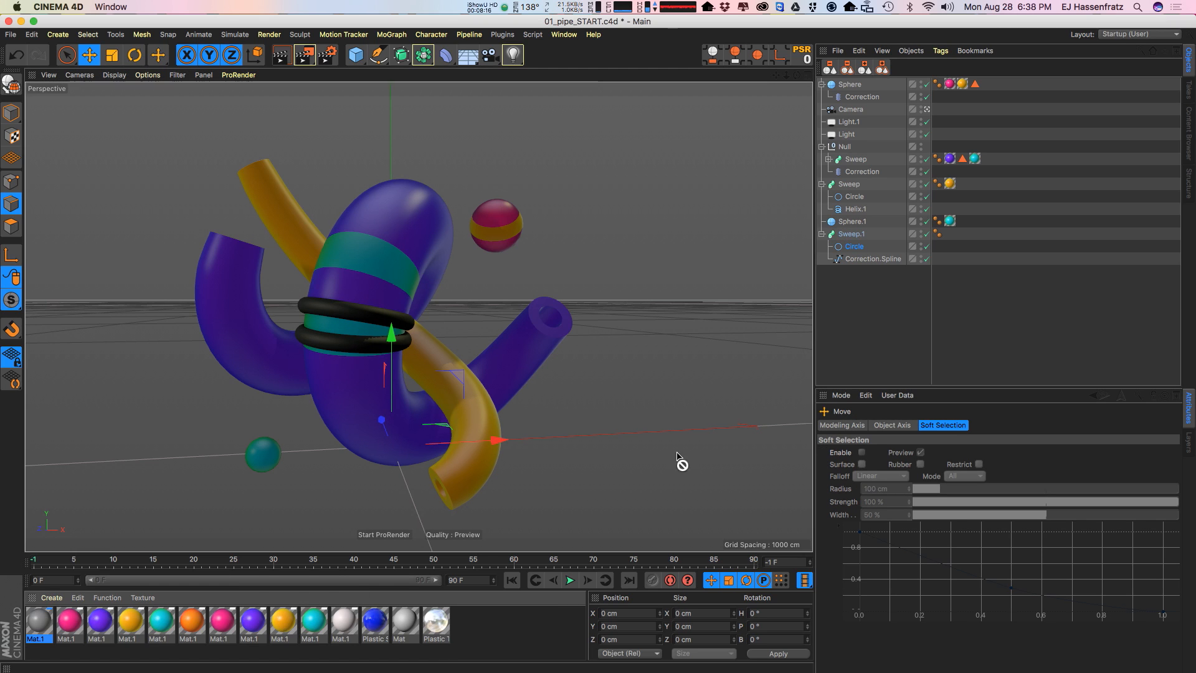
{"action": "left_click_drag", "start_coordinate": [680, 459], "coordinate": [852, 234]}
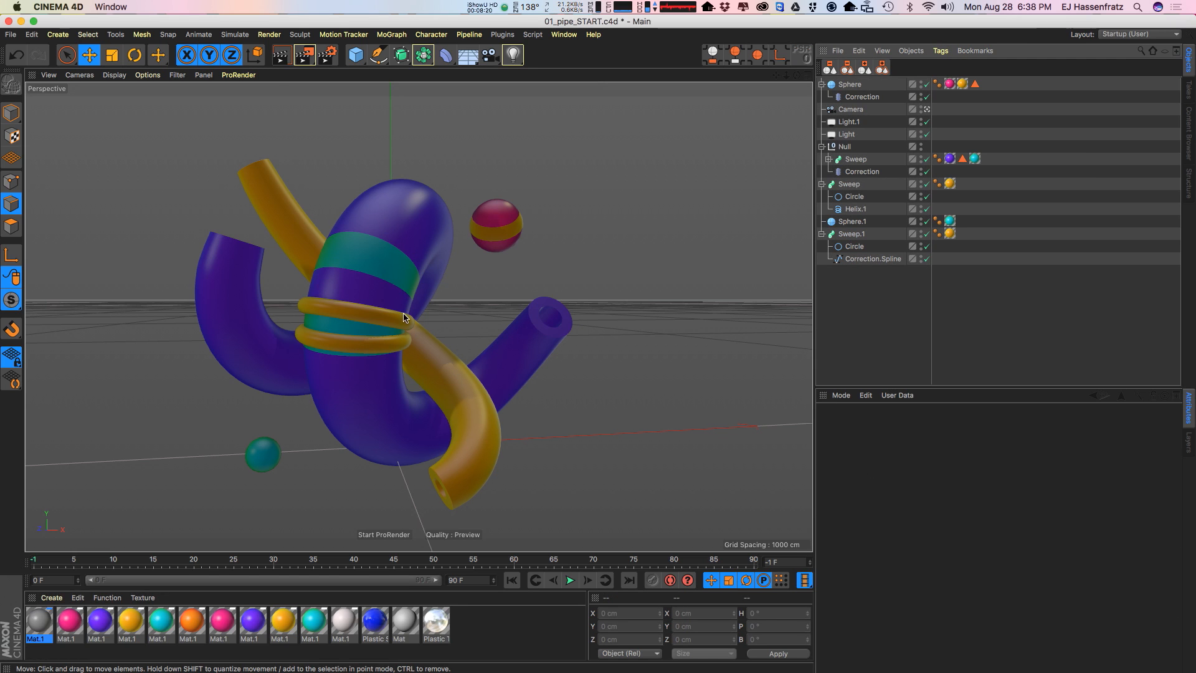
{"action": "mouse_move", "coordinate": [399, 318]}
{"action": "left_mouse_down", "text": "alt"}
{"action": "mouse_move", "coordinate": [388, 325]}
{"action": "mouse_move", "coordinate": [400, 324]}
{"action": "left_mouse_up", "text": "alt"}
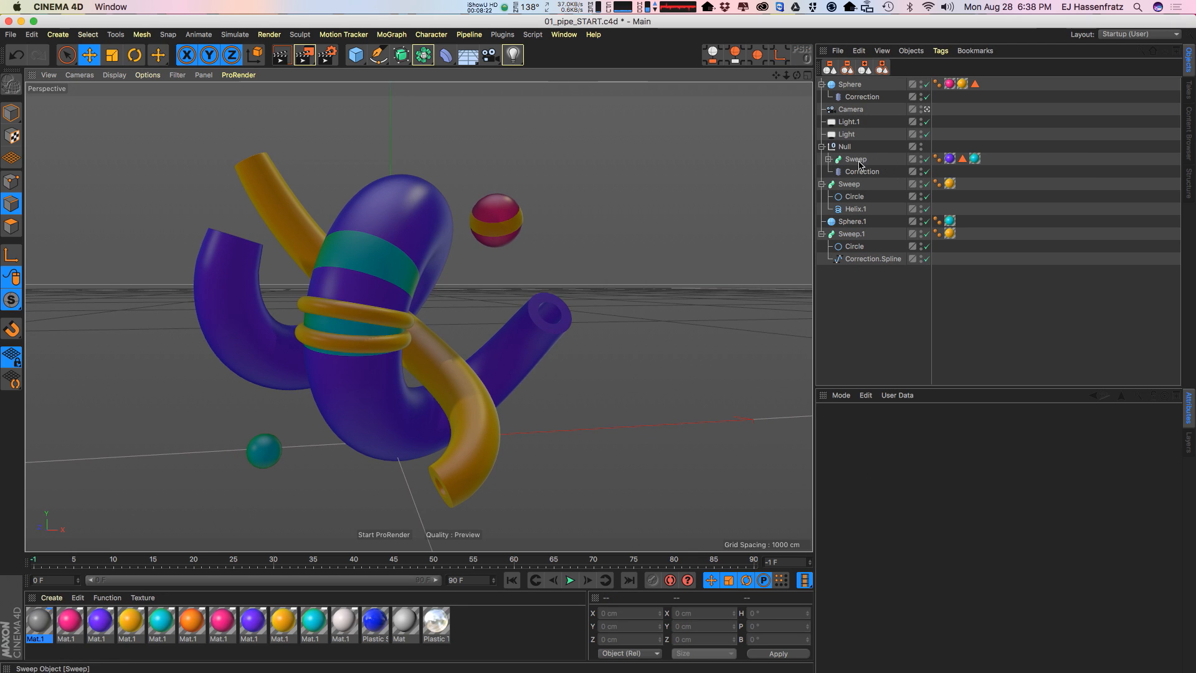
Step: Delete the ring Sweep together with its Circle and extracted spline
{"action": "left_click", "coordinate": [854, 170]}
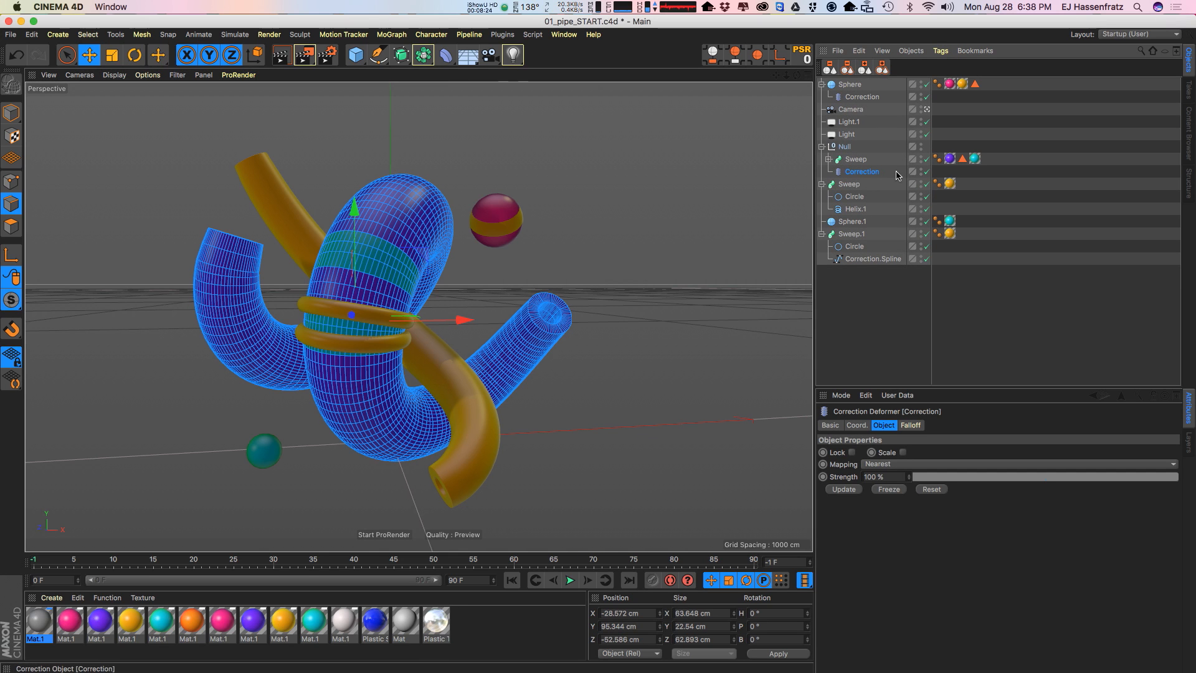
{"action": "left_click_drag", "start_coordinate": [864, 291], "coordinate": [846, 231]}
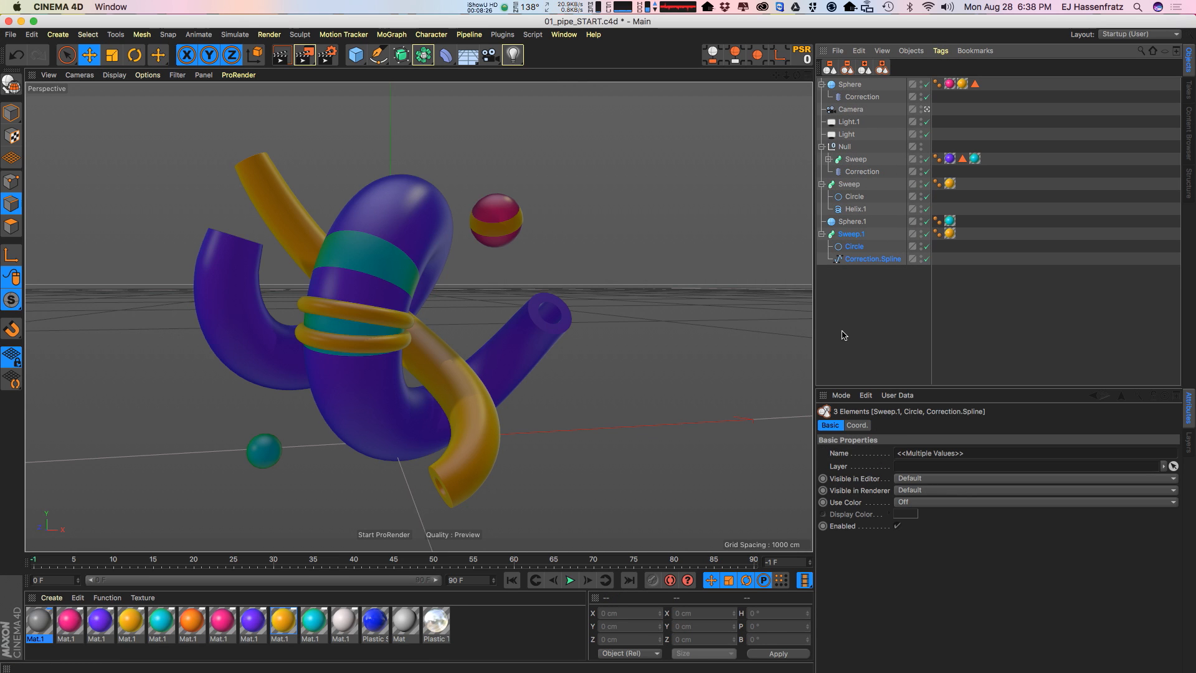
{"action": "key", "text": "Delete"}
Step: Restore the stored polygon selection of the striped Sweep's teal bands on the Null's Correction deformer
{"action": "left_click_drag", "start_coordinate": [625, 245], "coordinate": [465, 293], "text": "alt"}
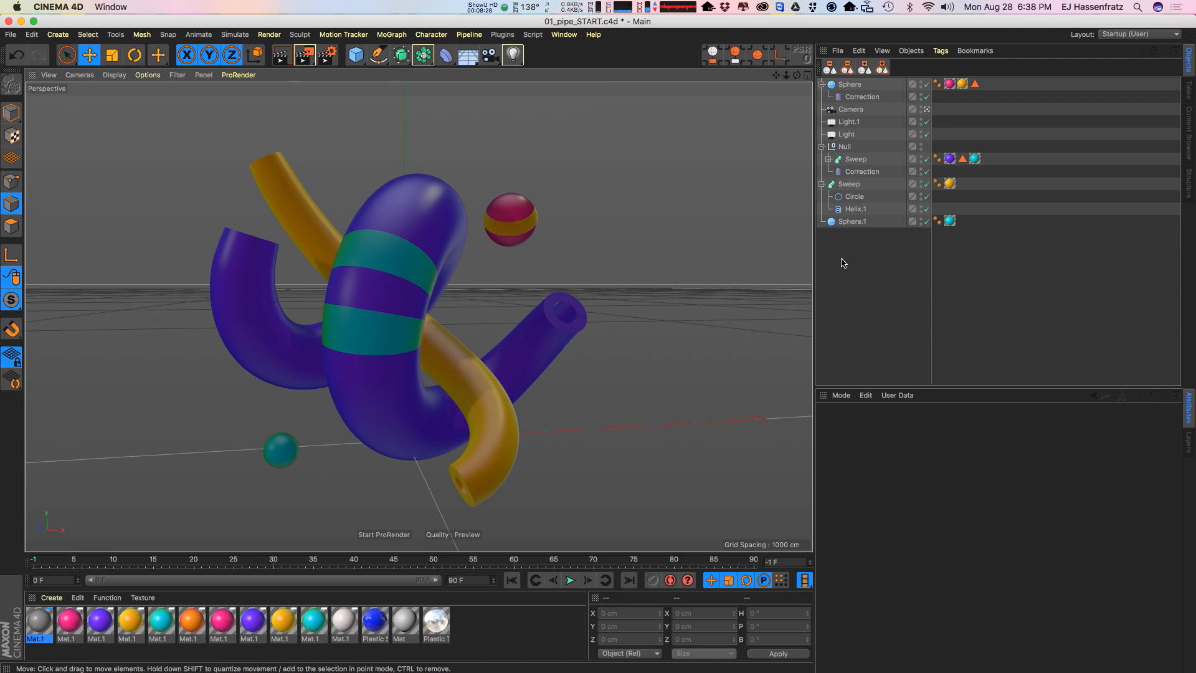
{"action": "left_click", "coordinate": [861, 171]}
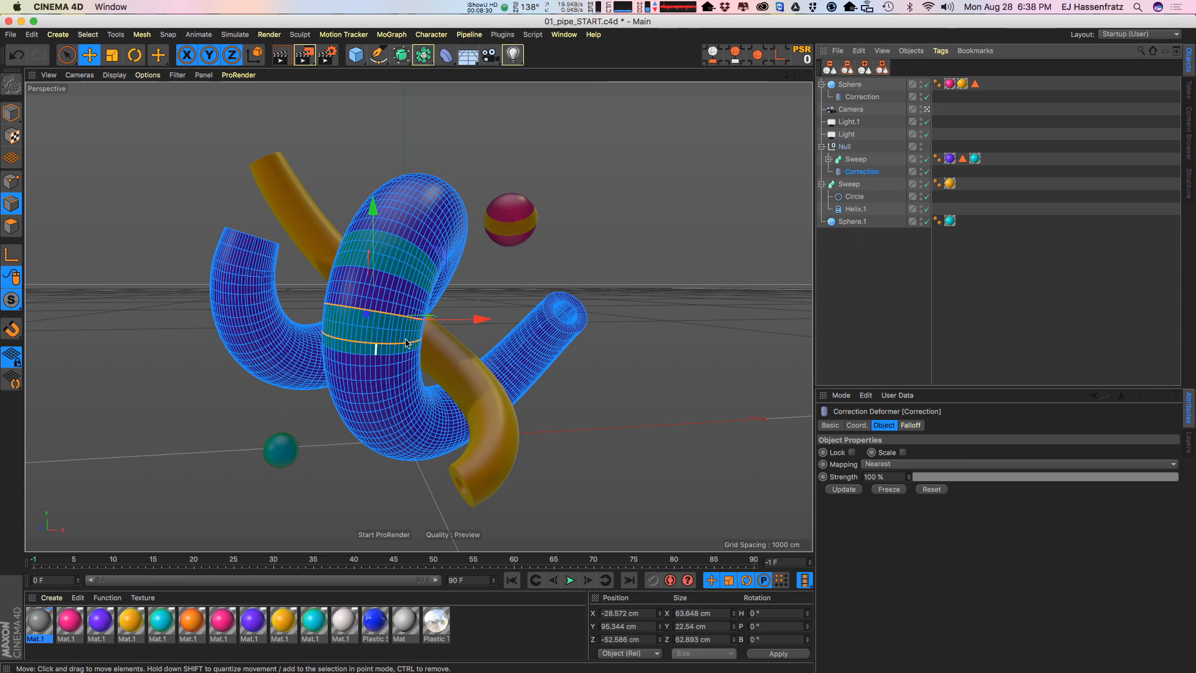
{"action": "left_click", "coordinate": [963, 158]}
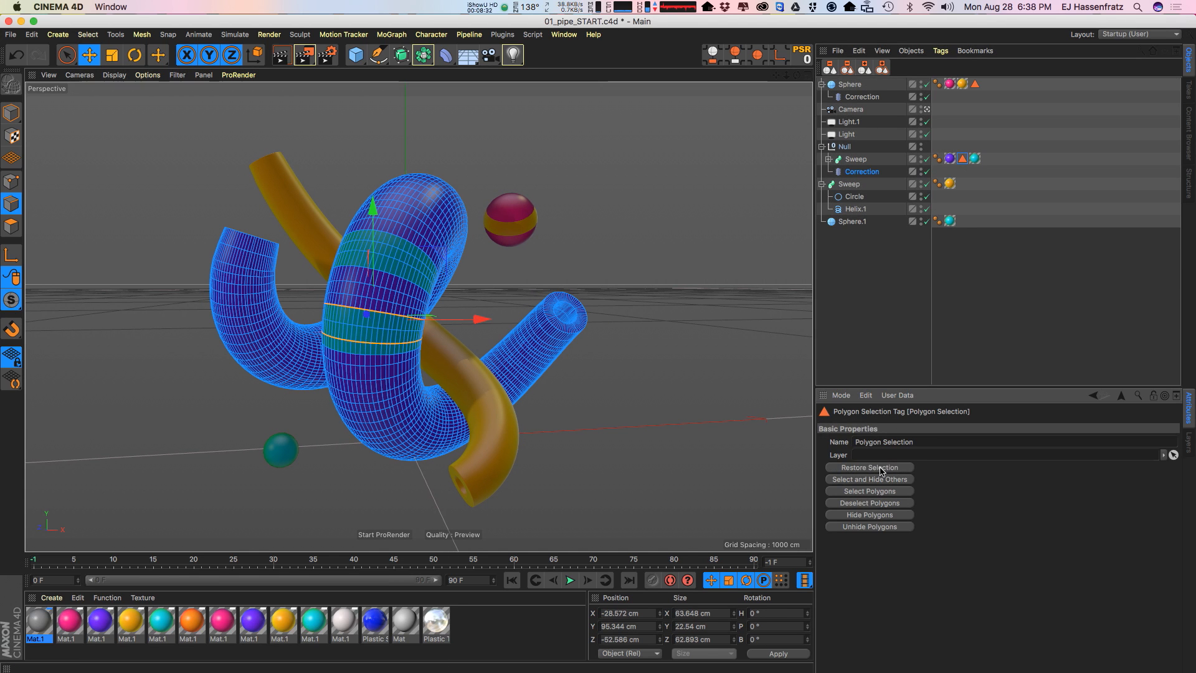
{"action": "left_click", "coordinate": [873, 468]}
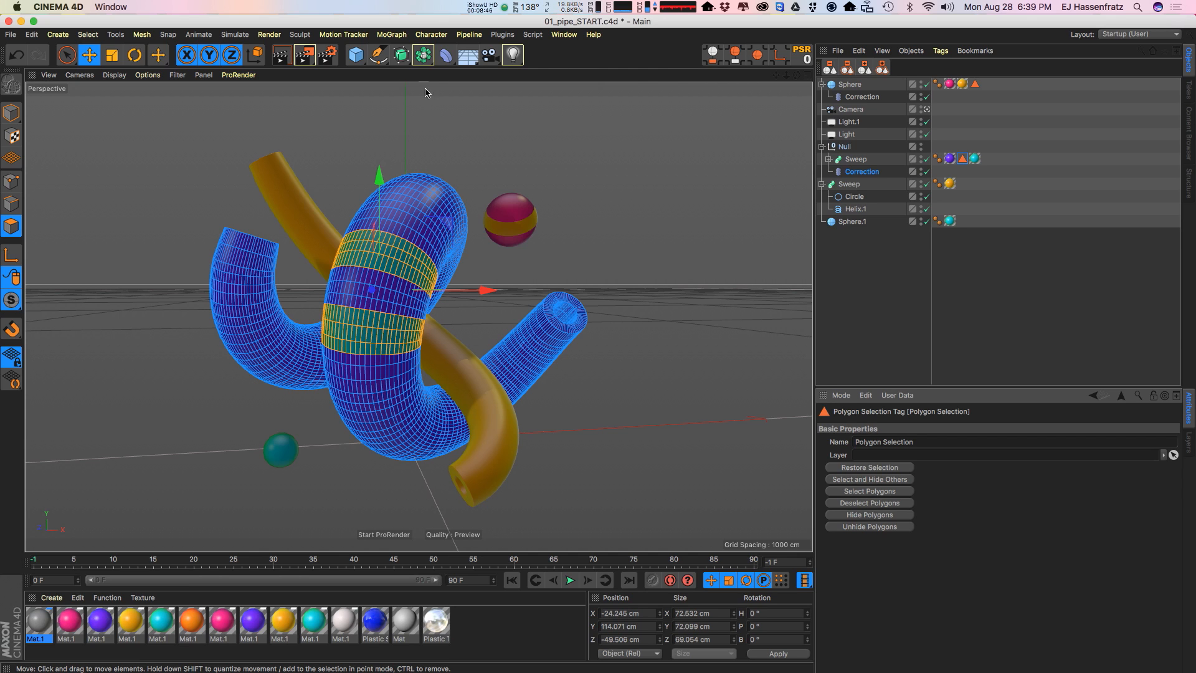
Step: Add a Bevel deformer and place it inside the Null directly after the Correction deformer
{"action": "left_click", "coordinate": [445, 55]}
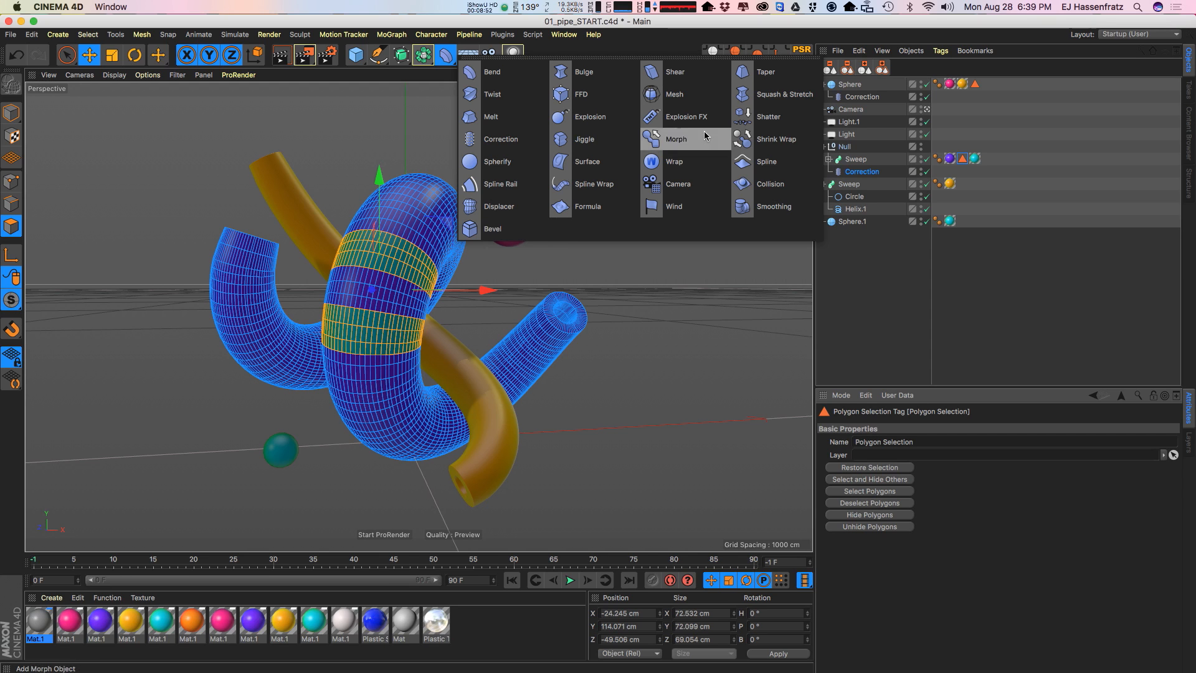
{"action": "left_click", "coordinate": [499, 223]}
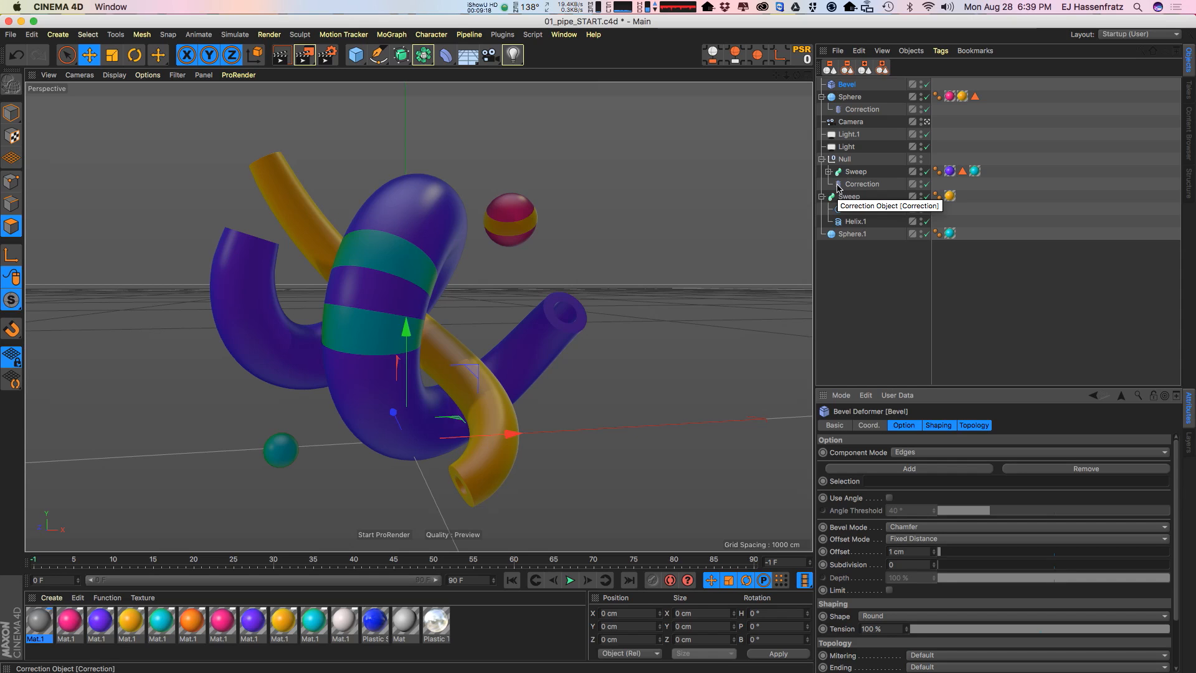
{"action": "left_click_drag", "start_coordinate": [847, 84], "coordinate": [853, 188]}
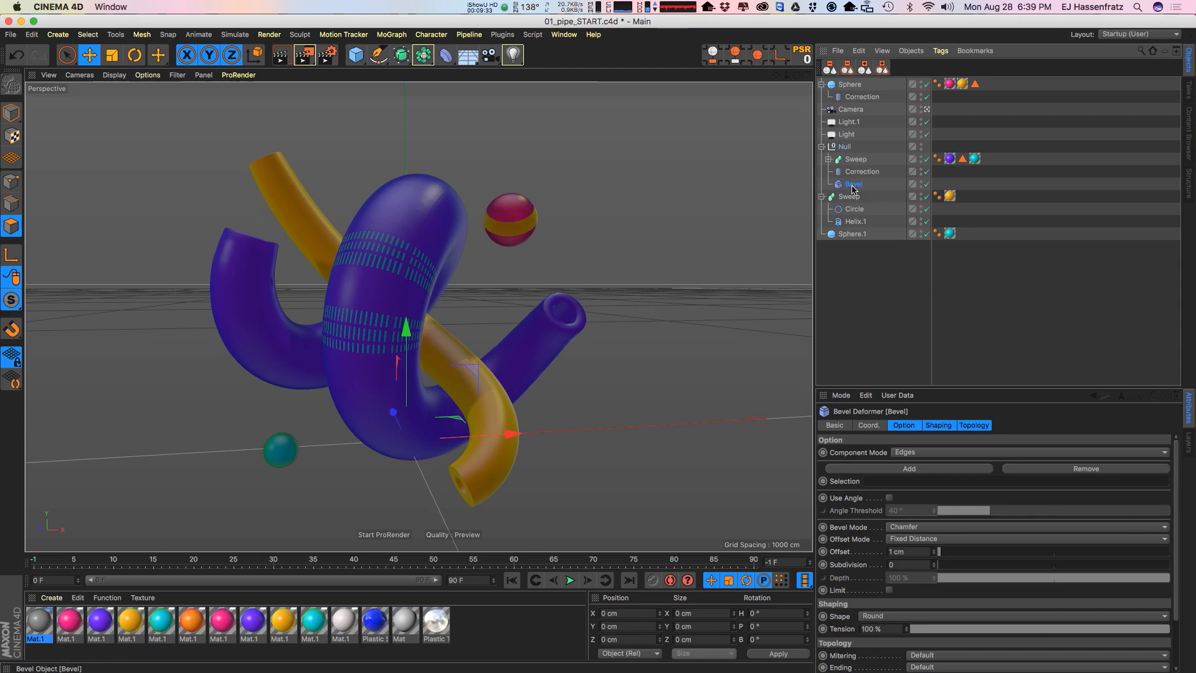
{"action": "left_click", "coordinate": [855, 173]}
{"action": "left_click", "coordinate": [856, 184]}
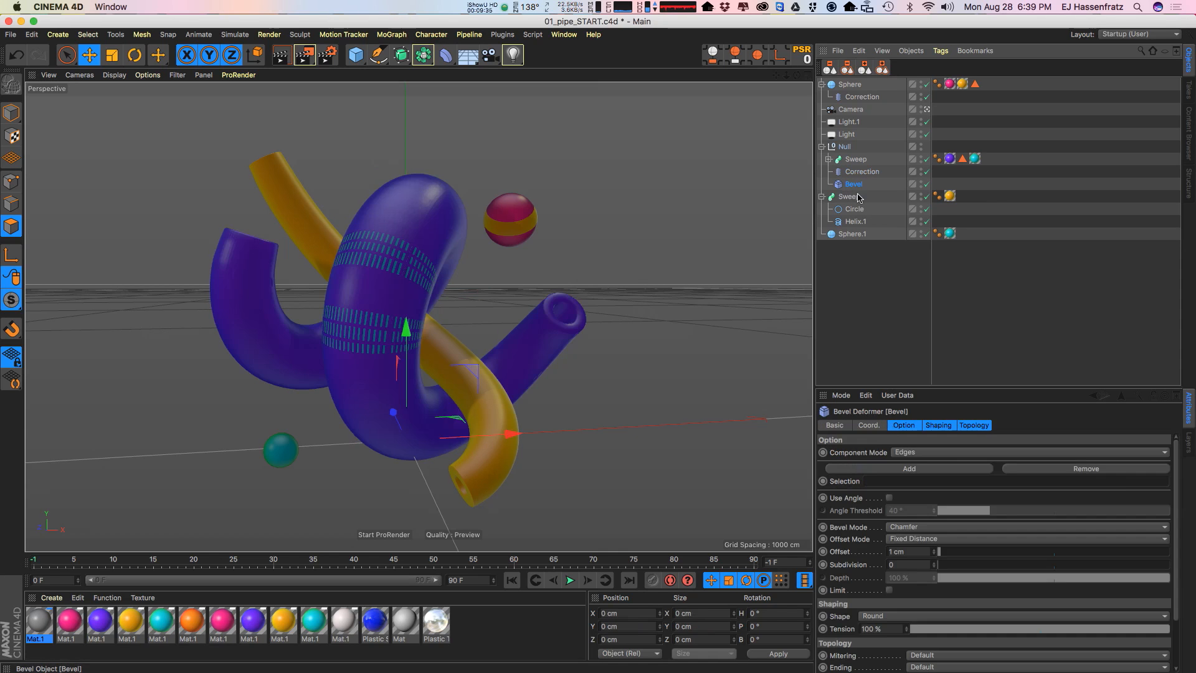
{"action": "left_click", "coordinate": [861, 172]}
{"action": "left_click", "coordinate": [877, 272]}
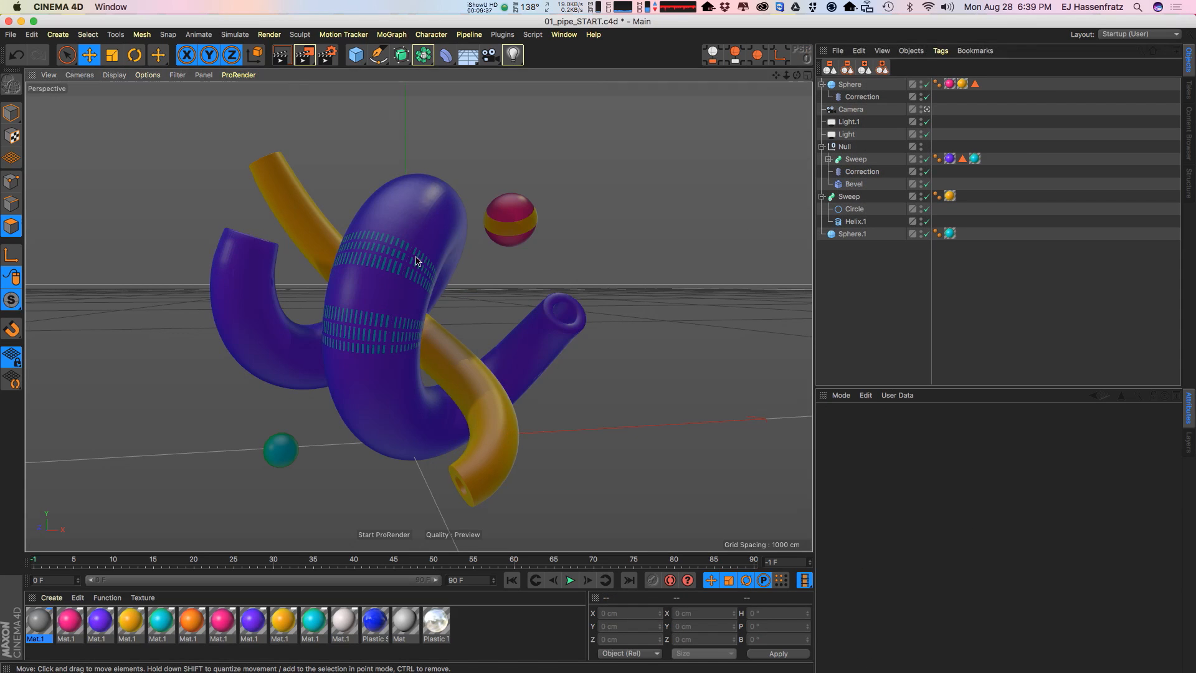
Step: Set the Bevel's component mode to Polygons and limit it to the striped Sweep's Polygon Selection
{"action": "right_click_drag", "start_coordinate": [410, 259], "coordinate": [451, 256], "text": "alt"}
{"action": "middle_click_drag", "start_coordinate": [368, 283], "coordinate": [405, 255], "text": "alt"}
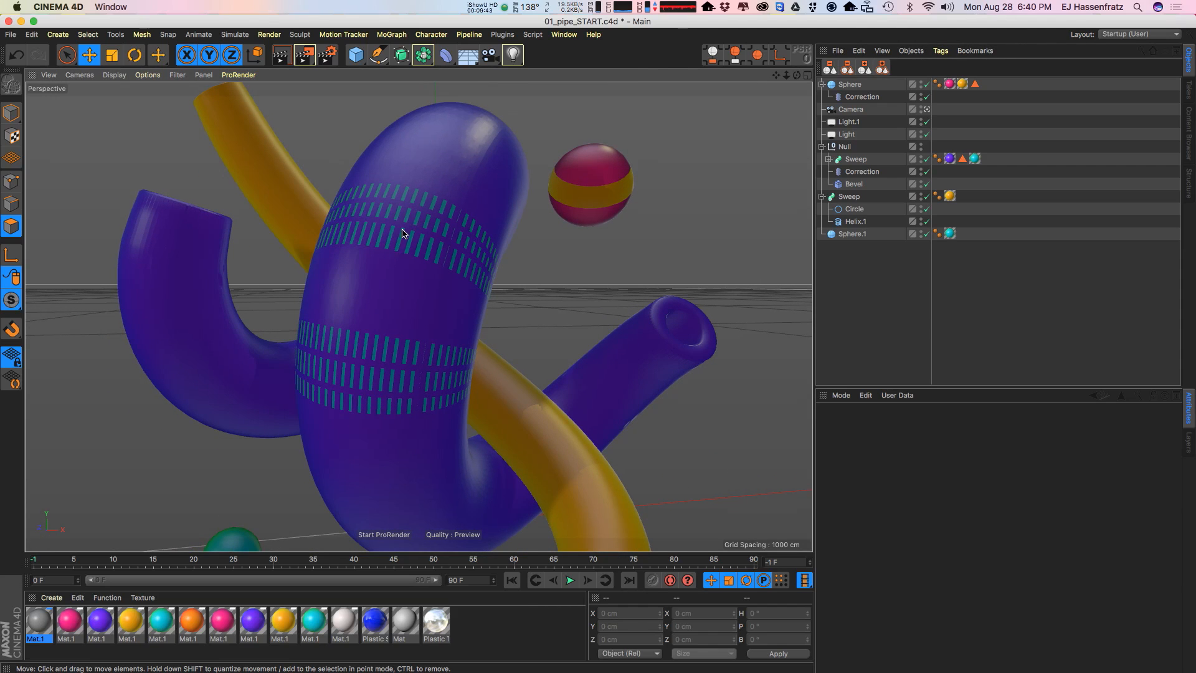
{"action": "left_click", "coordinate": [853, 184]}
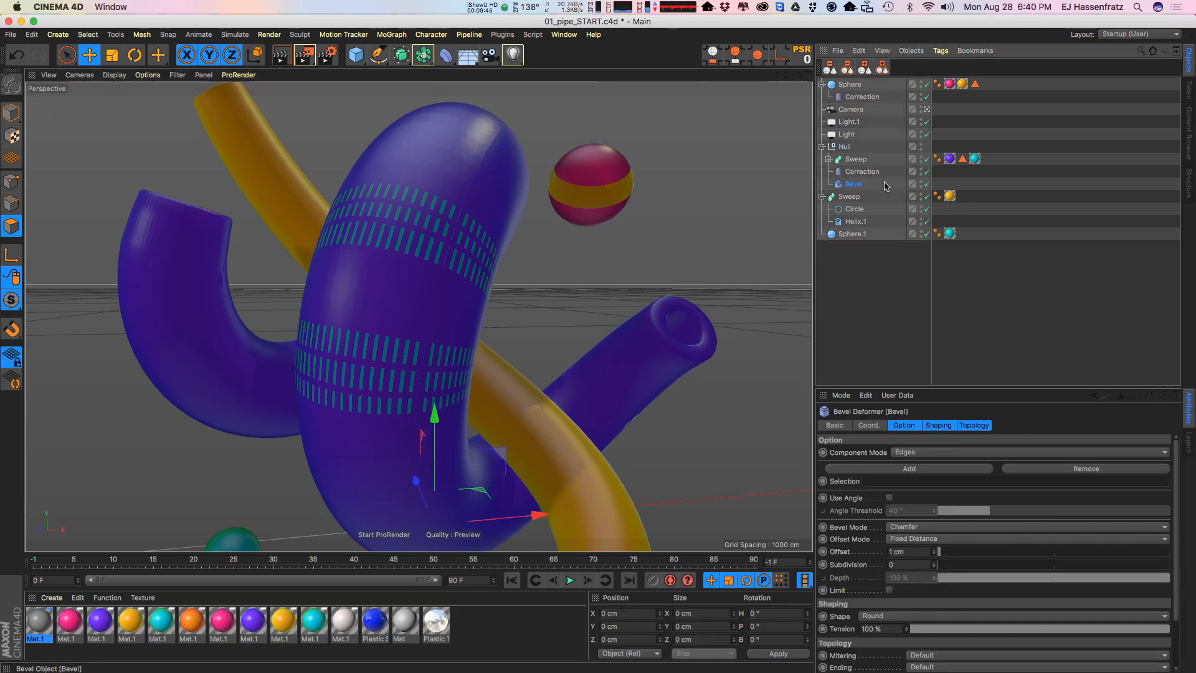
{"action": "left_click", "coordinate": [911, 453]}
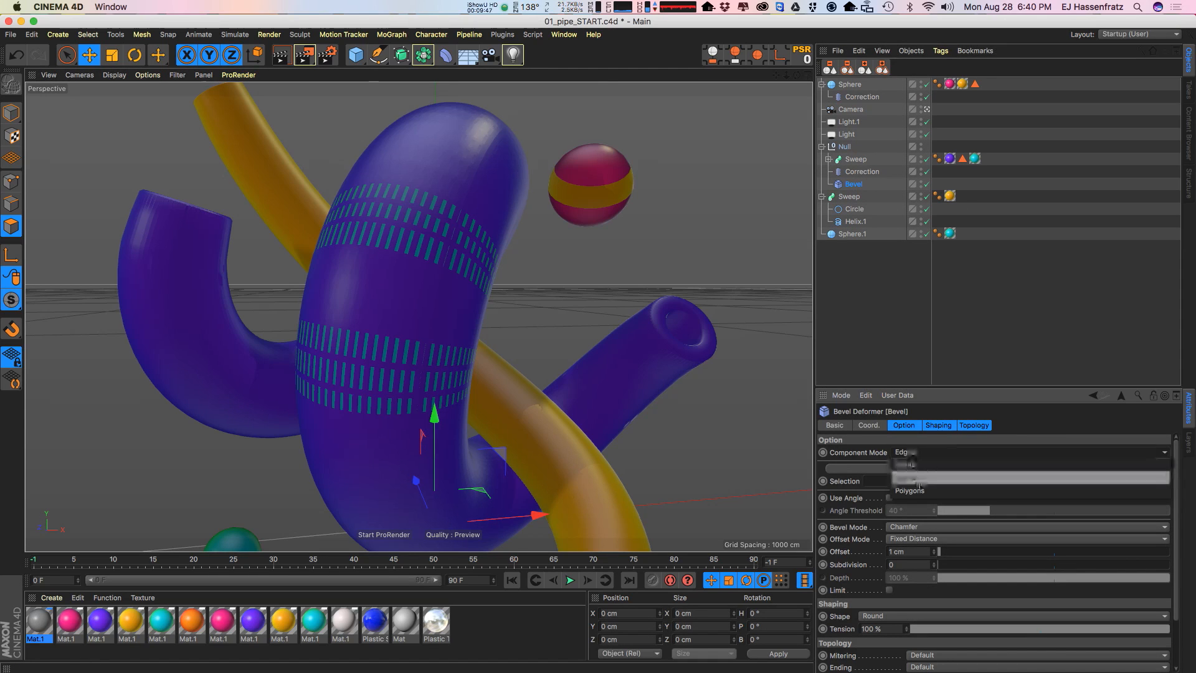
{"action": "left_click", "coordinate": [923, 491]}
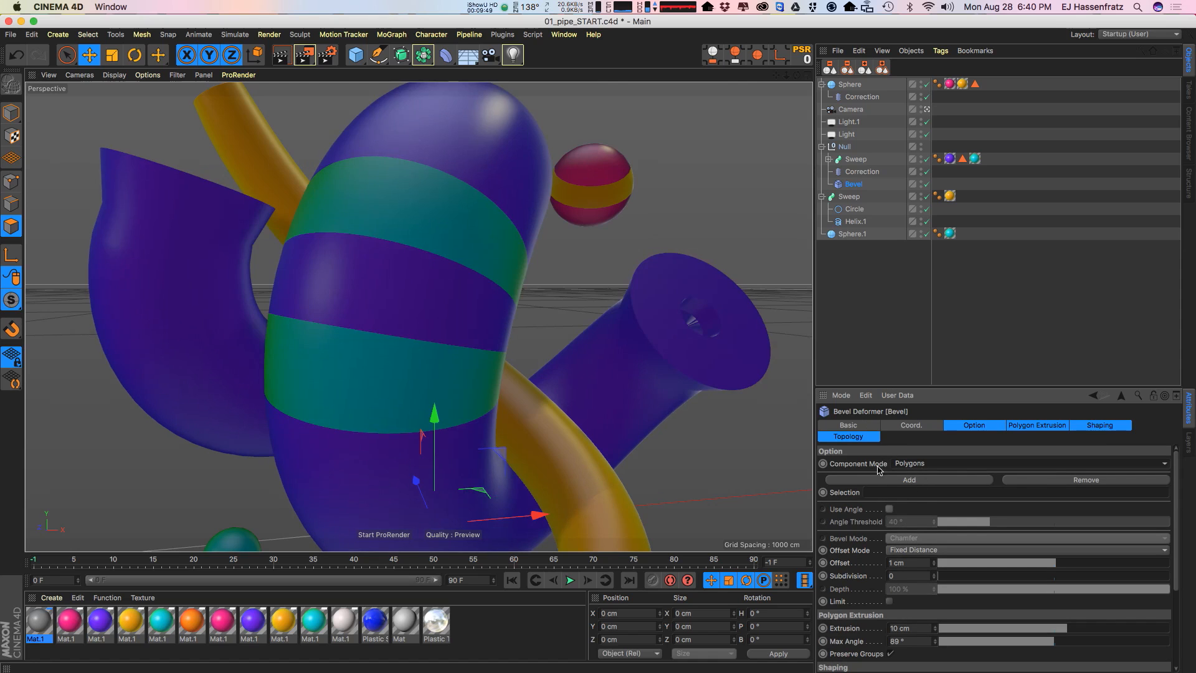
{"action": "left_click", "coordinate": [889, 490]}
{"action": "left_click_drag", "start_coordinate": [930, 194], "coordinate": [927, 490]}
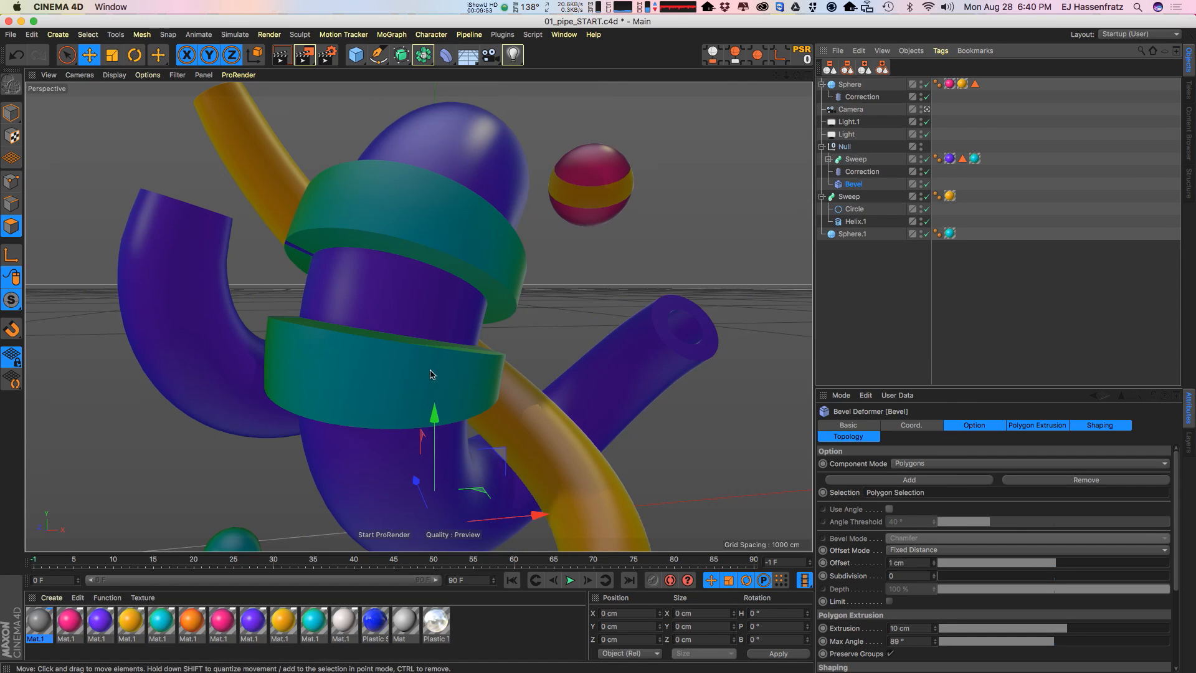
Step: Set the Bevel's extrusion to 6 cm, max angle to 96°, offset to 2 cm and subdivision to 2
{"action": "left_click_drag", "start_coordinate": [427, 364], "coordinate": [381, 358], "text": "alt"}
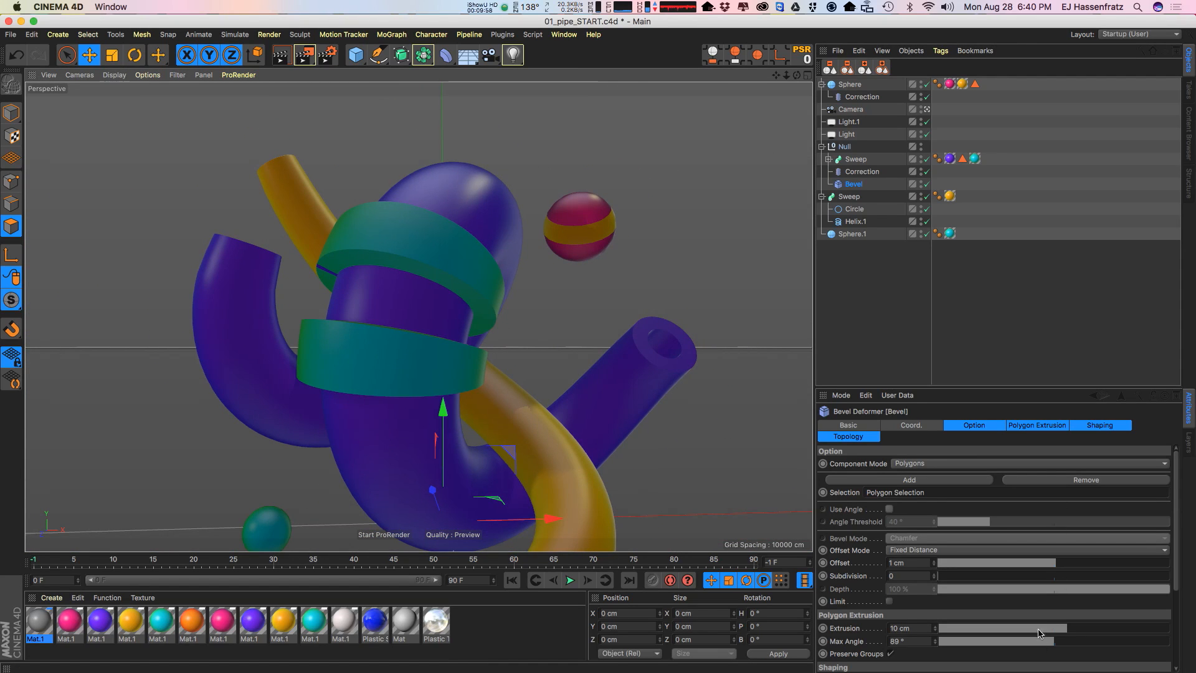
{"action": "left_click_drag", "start_coordinate": [1061, 633], "coordinate": [1062, 630]}
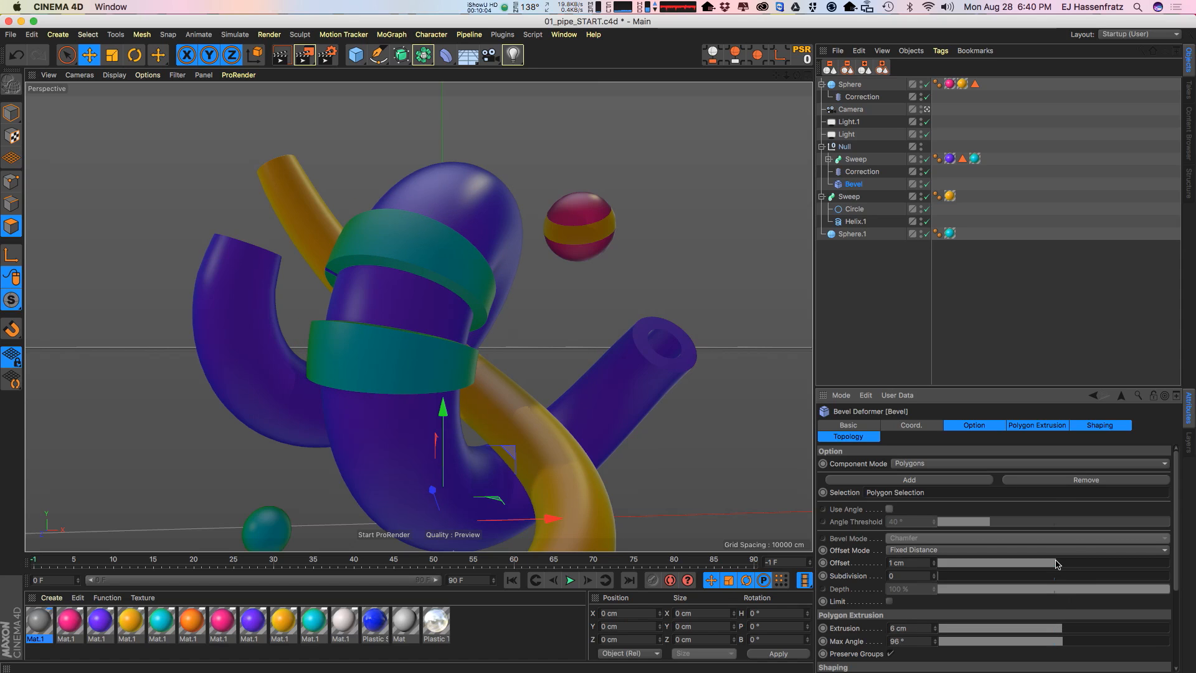
{"action": "left_click", "coordinate": [931, 571]}
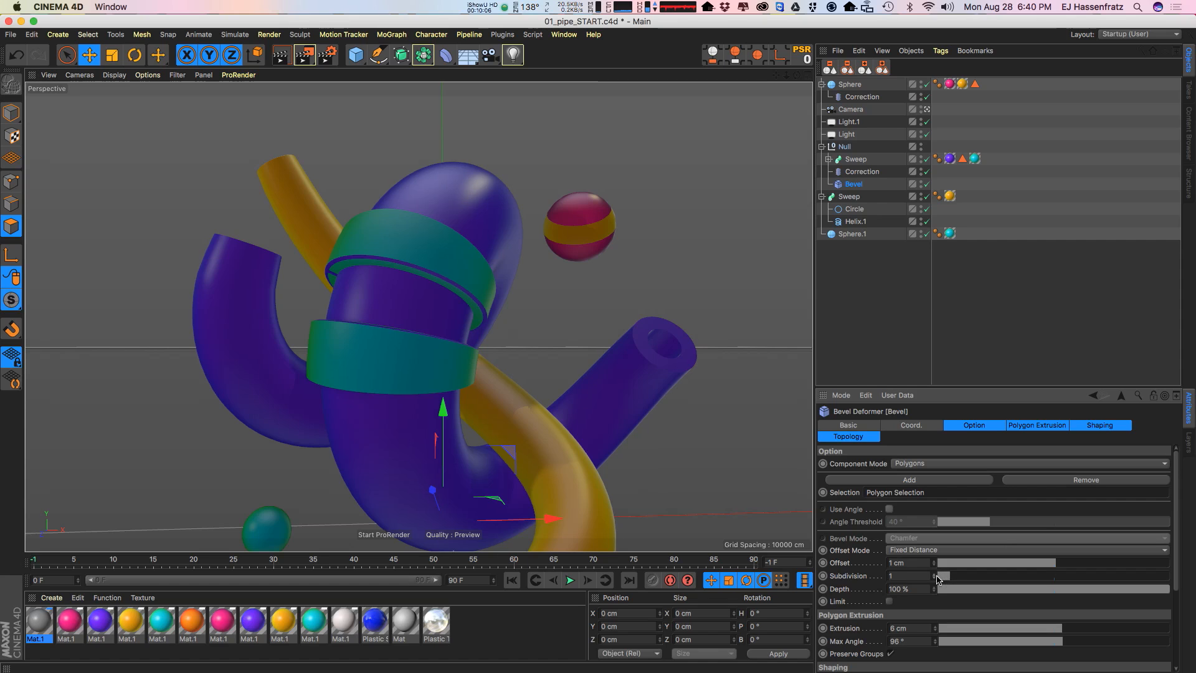
{"action": "left_click", "coordinate": [936, 573]}
{"action": "left_click_drag", "start_coordinate": [1051, 564], "coordinate": [1058, 565]}
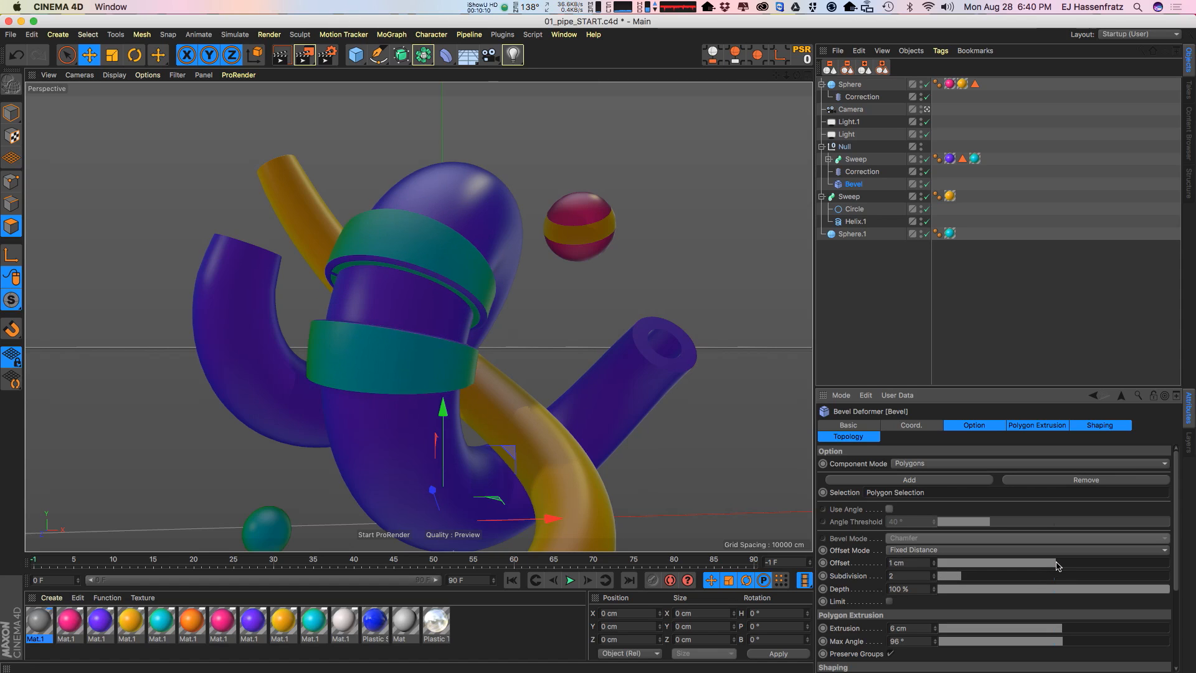
{"action": "mouse_move", "coordinate": [958, 579]}
{"action": "left_mouse_down"}
{"action": "mouse_move", "coordinate": [974, 587]}
{"action": "mouse_move", "coordinate": [949, 581]}
{"action": "left_mouse_up"}
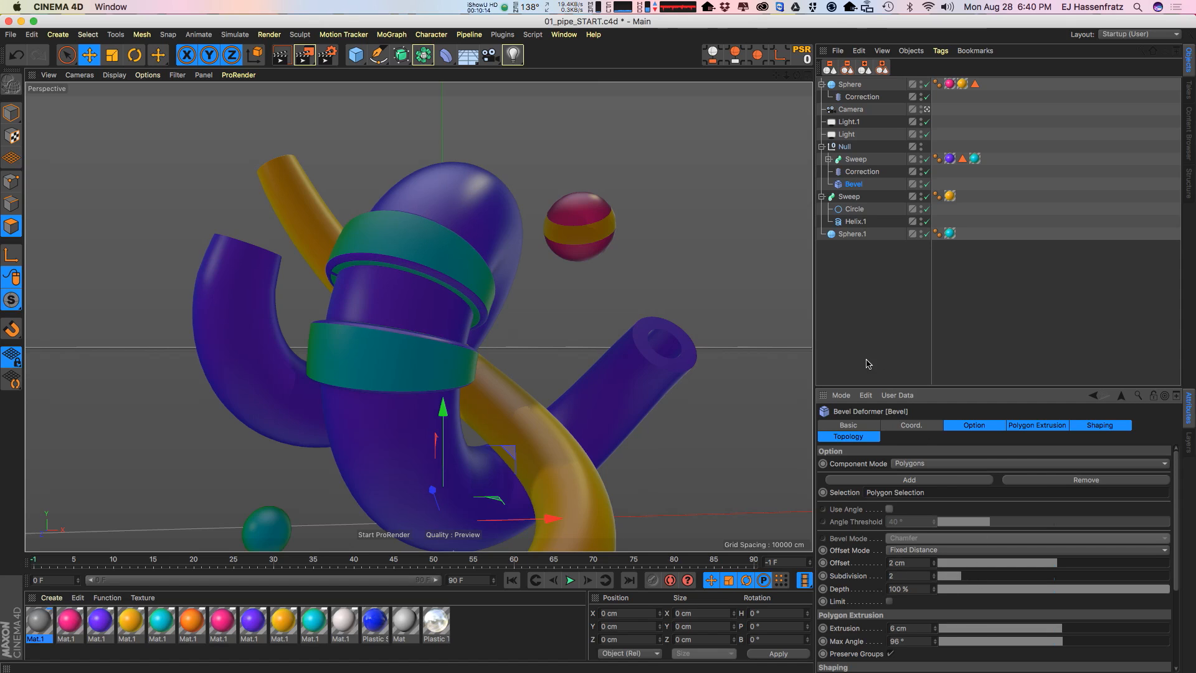
Step: Set the subdivision of the striped Sweep's Helix spline to 30
{"action": "left_click", "coordinate": [828, 159]}
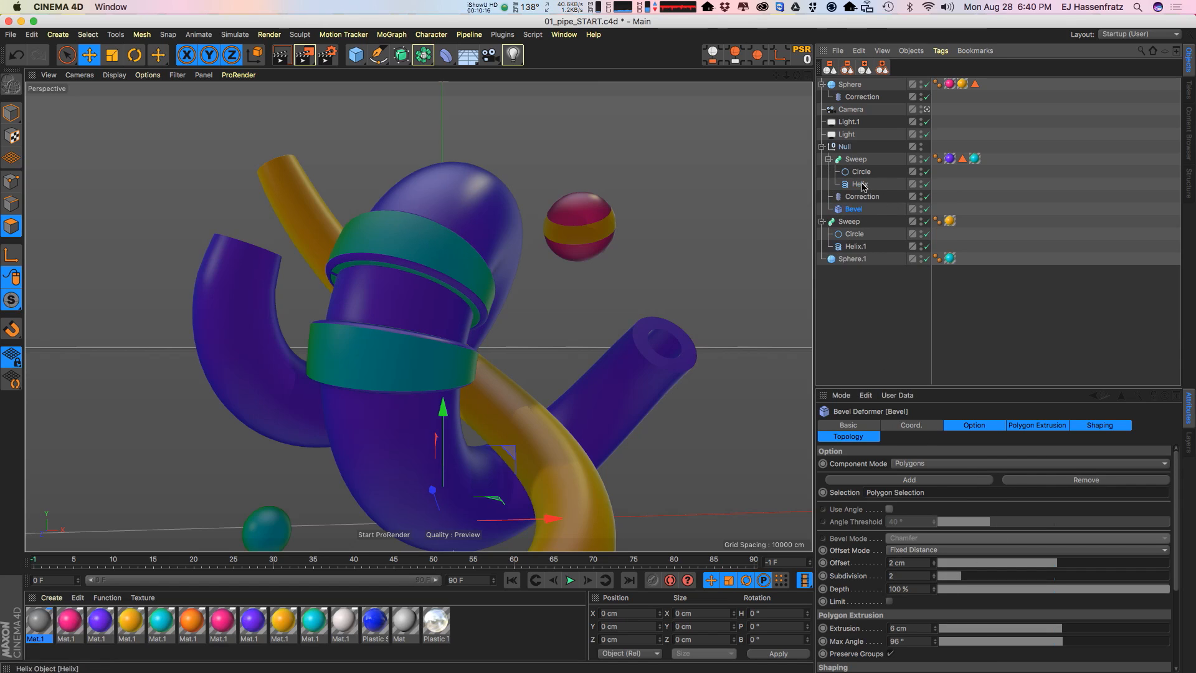
{"action": "left_click", "coordinate": [858, 160]}
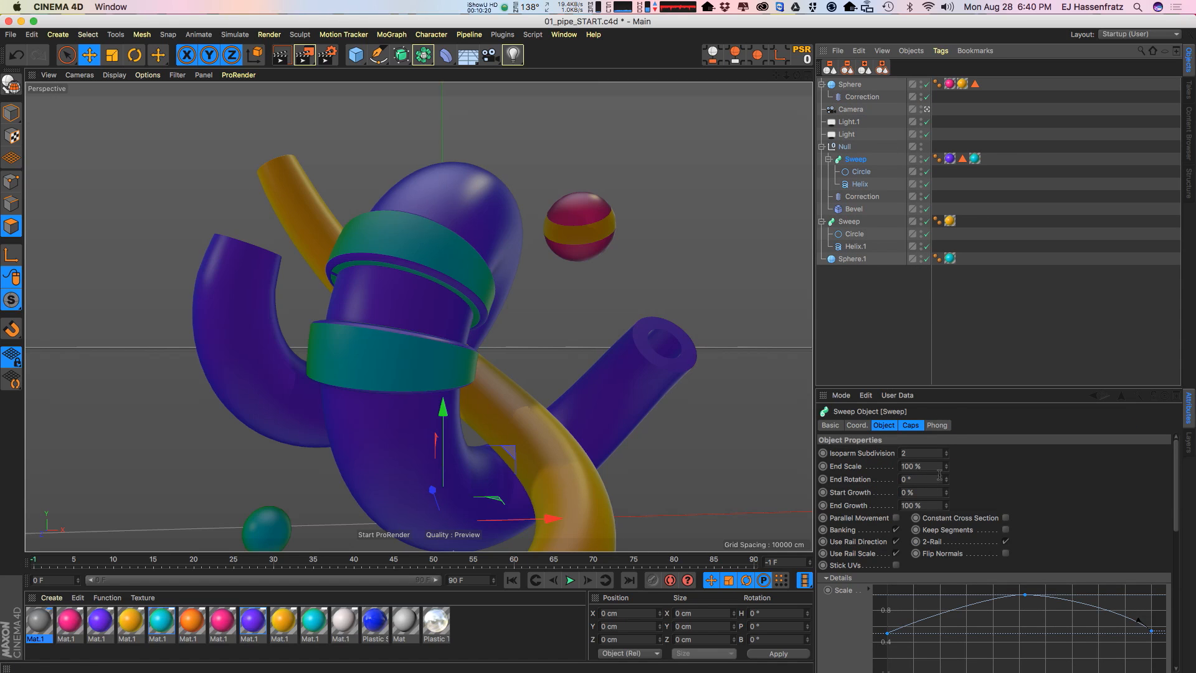
{"action": "left_click", "coordinate": [860, 184]}
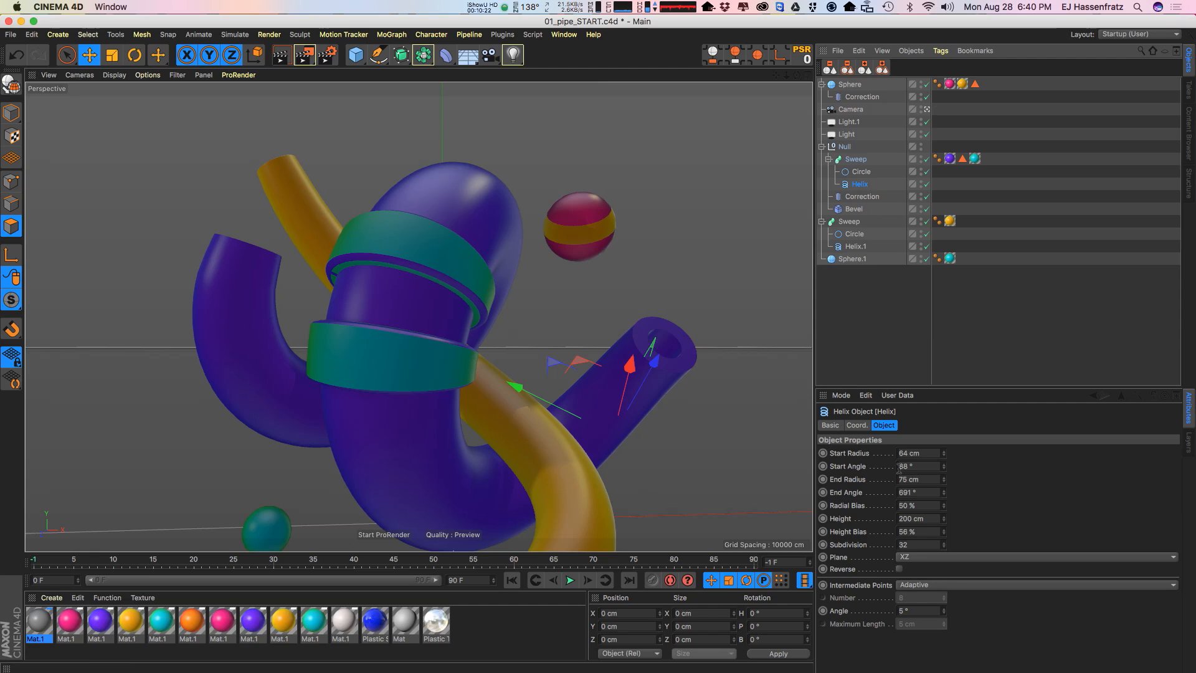
{"action": "left_click", "coordinate": [903, 545]}
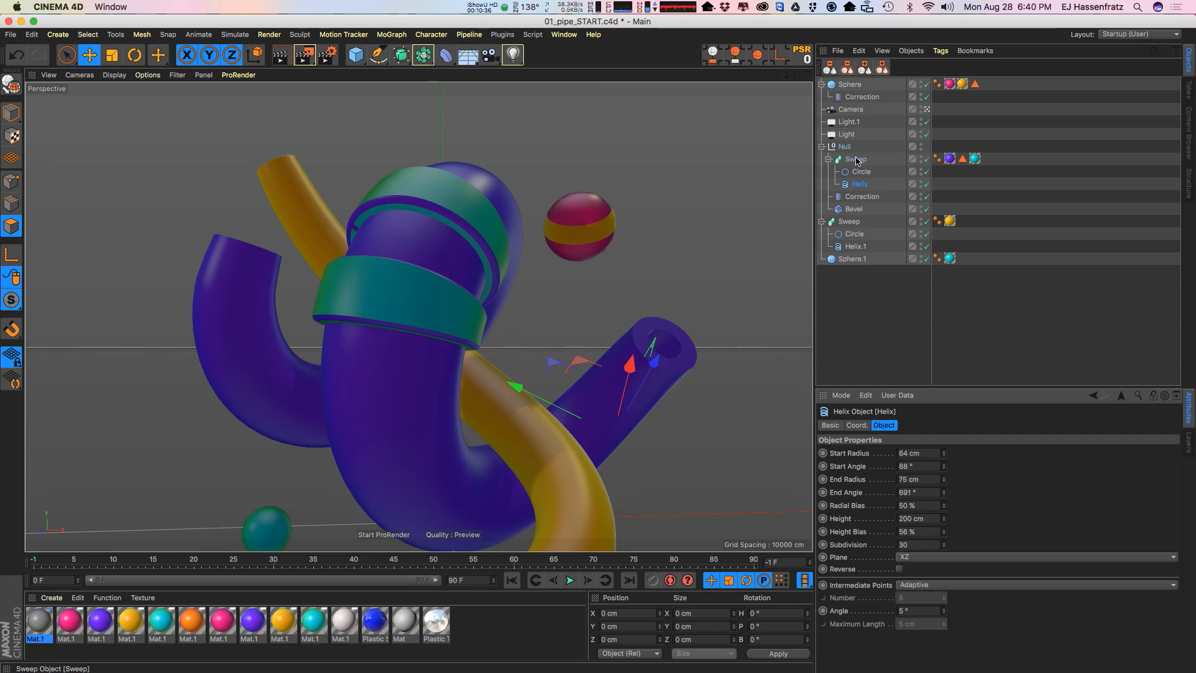
Step: Set the intermediate points angle of the striped Sweep's Circle profile to 2°
{"action": "left_click", "coordinate": [856, 159]}
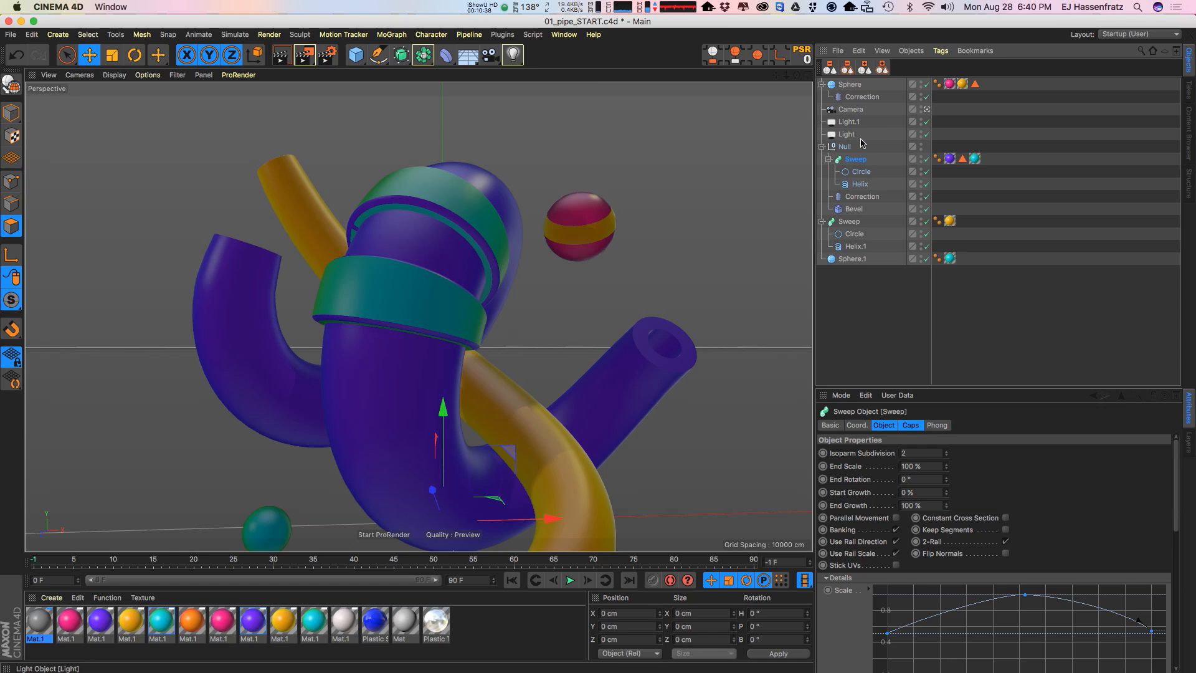
{"action": "left_click", "coordinate": [860, 172]}
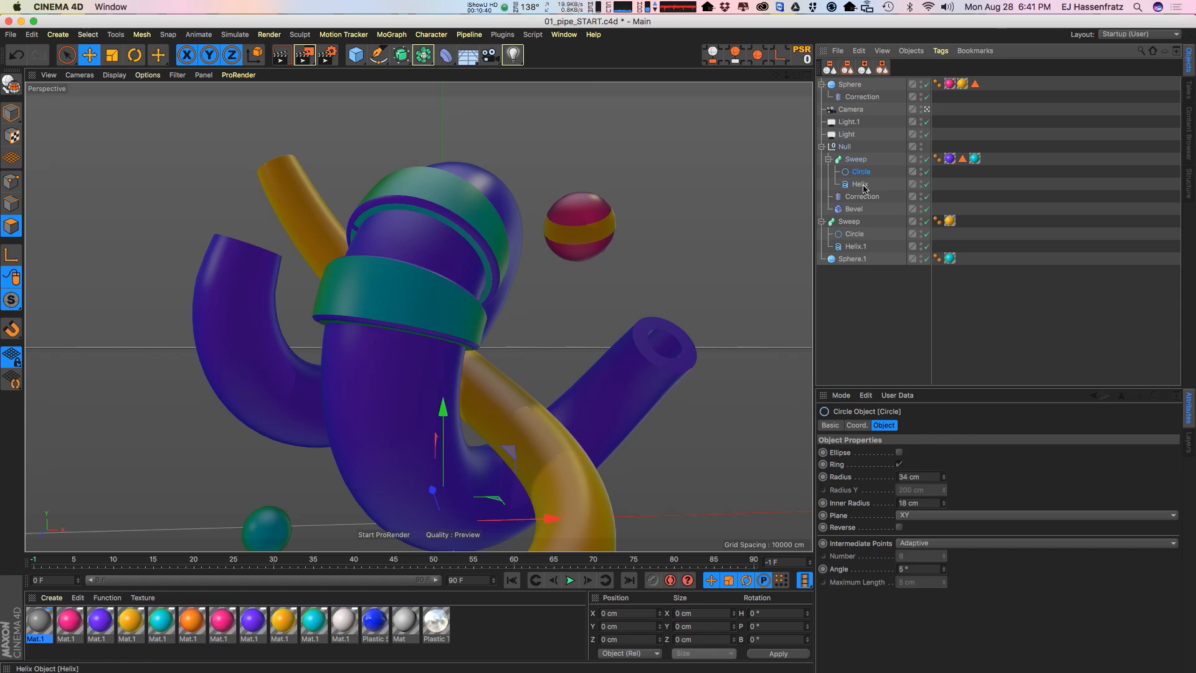
{"action": "left_click", "coordinate": [917, 569]}
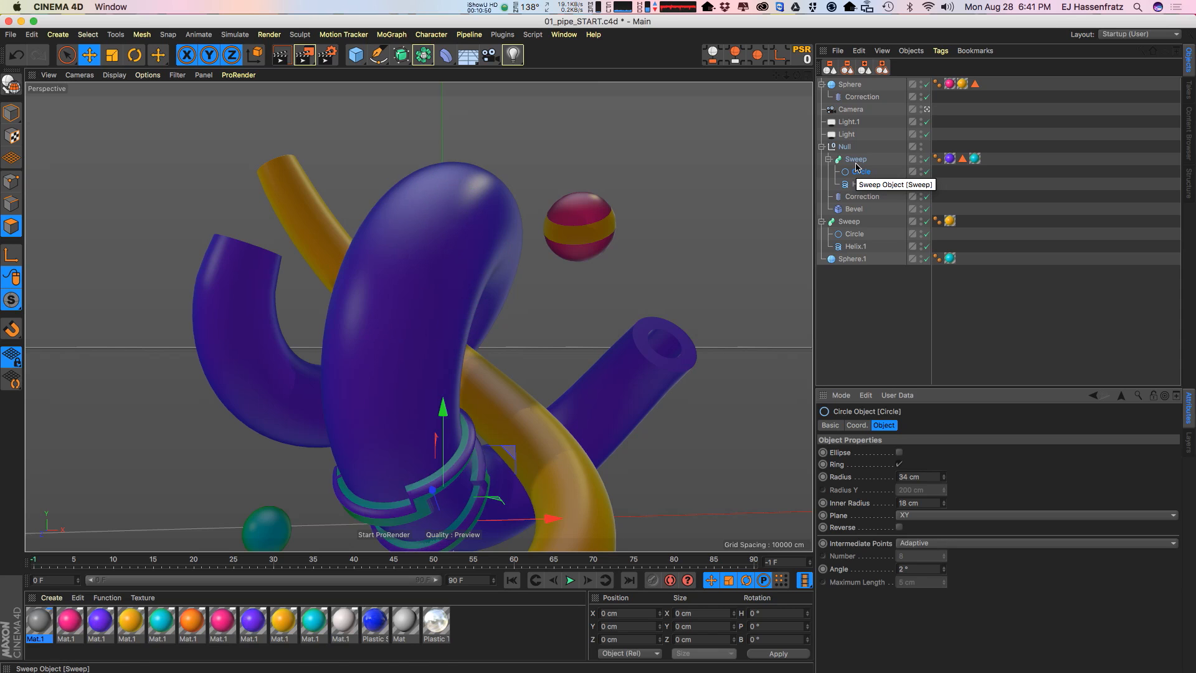
Step: Examine the striped Sweep's bands from several angles and inspect its Correction deformer, stored polygon selection and Bevel
{"action": "left_click_drag", "start_coordinate": [414, 392], "coordinate": [305, 459], "text": "alt"}
{"action": "right_click_drag", "start_coordinate": [304, 459], "coordinate": [406, 333], "text": "alt"}
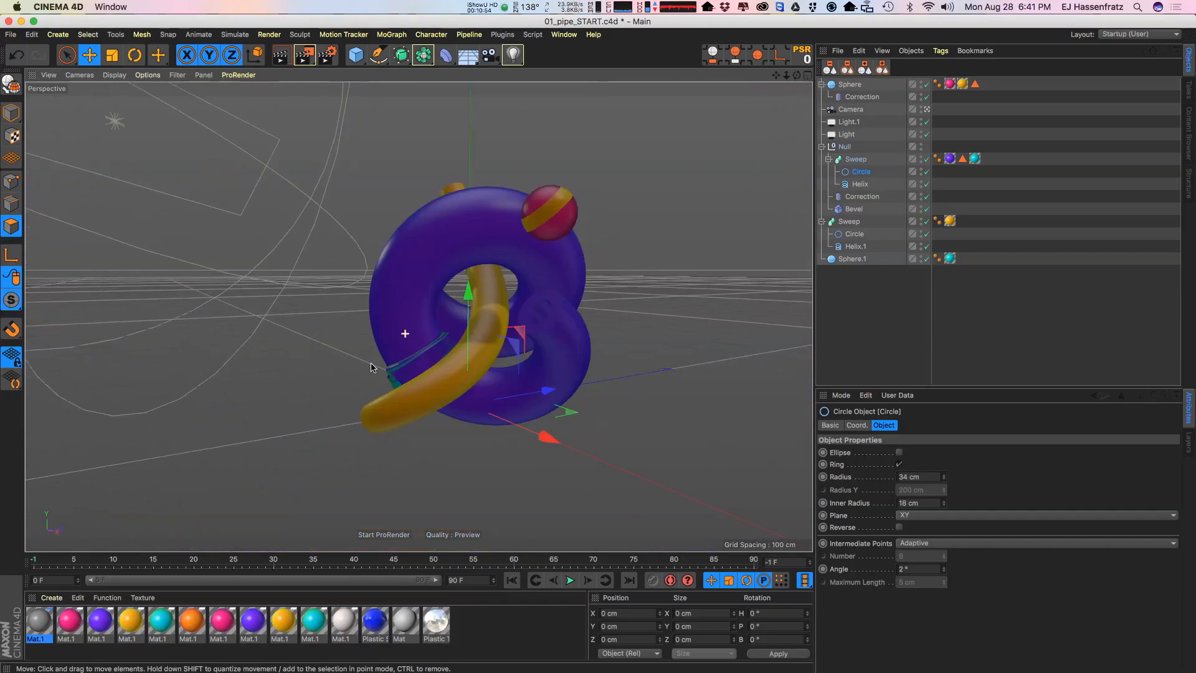
{"action": "left_click_drag", "start_coordinate": [405, 334], "coordinate": [564, 374], "text": "alt"}
{"action": "right_click_drag", "start_coordinate": [405, 367], "coordinate": [422, 330], "text": "alt"}
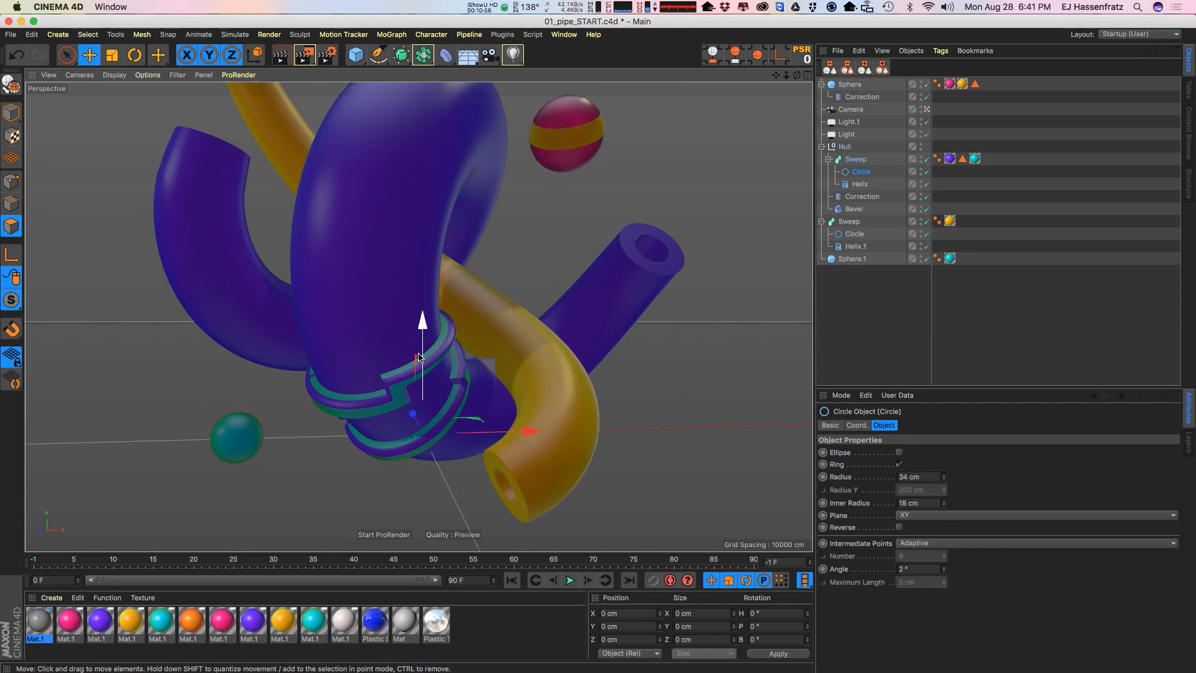
{"action": "left_click_drag", "start_coordinate": [405, 393], "coordinate": [414, 435], "text": "alt"}
{"action": "right_click_drag", "start_coordinate": [420, 318], "coordinate": [391, 387], "text": "alt"}
{"action": "middle_click_drag", "start_coordinate": [391, 387], "coordinate": [391, 397], "text": "alt"}
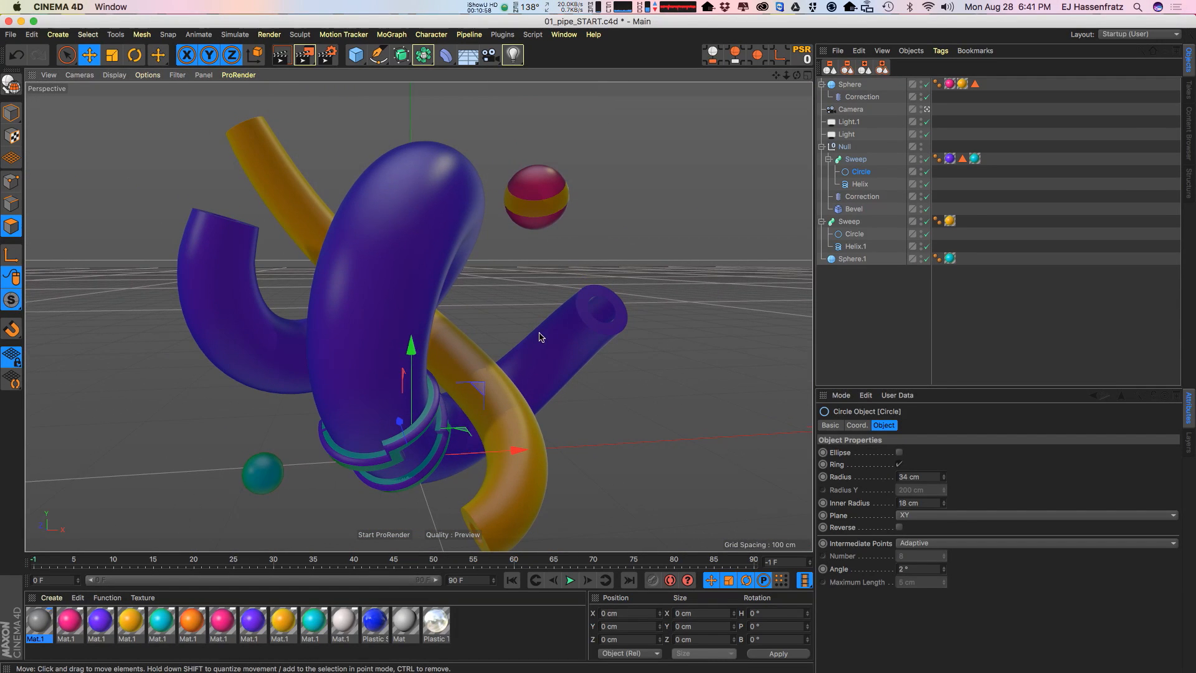
{"action": "left_click", "coordinate": [856, 160]}
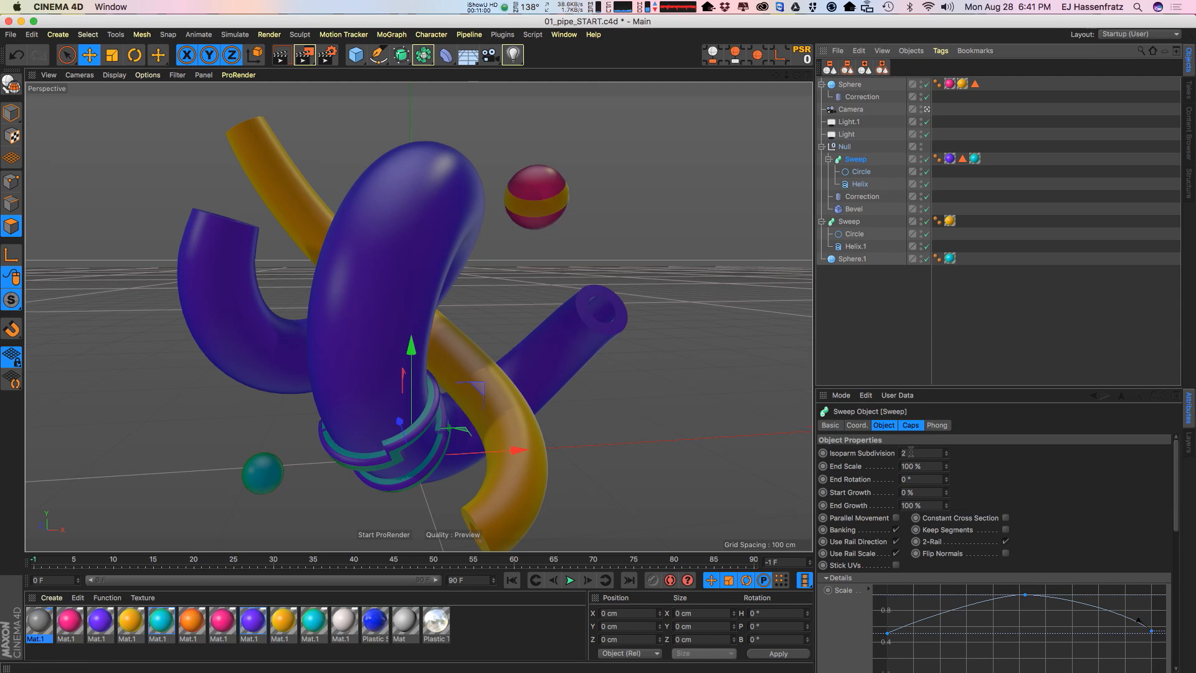
{"action": "left_click", "coordinate": [858, 196]}
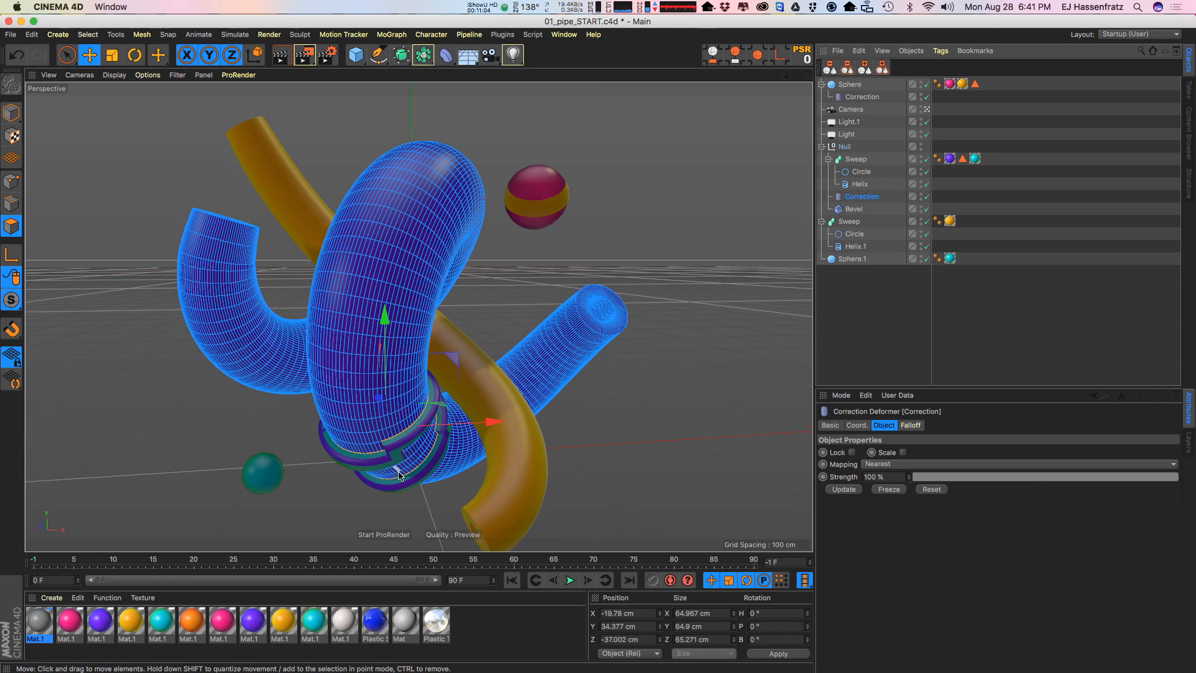
{"action": "left_click", "coordinate": [974, 159]}
{"action": "left_click", "coordinate": [963, 159]}
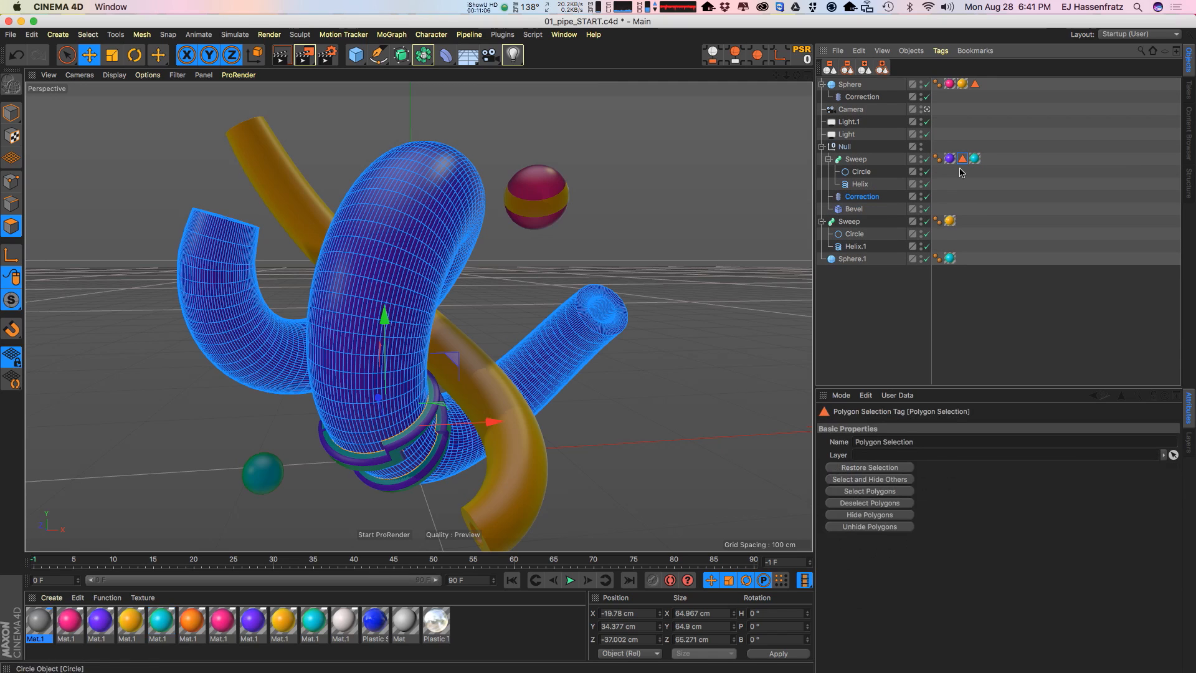
{"action": "left_click", "coordinate": [872, 196]}
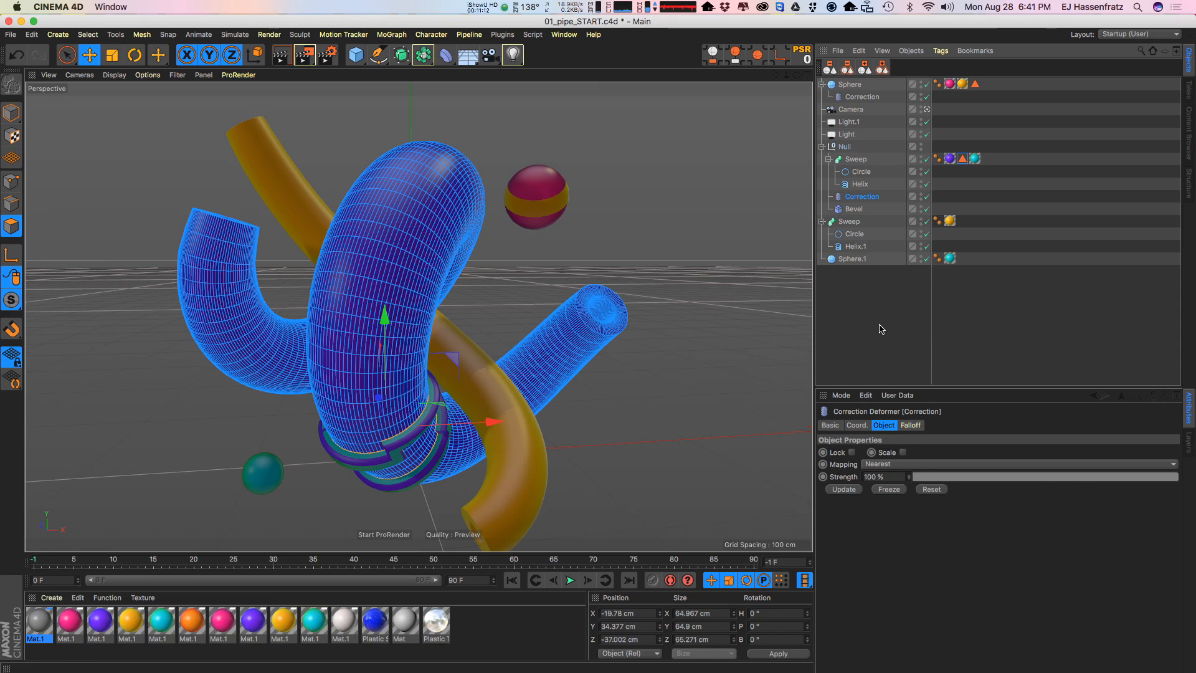
{"action": "left_click", "coordinate": [865, 208]}
{"action": "left_click", "coordinate": [872, 196]}
Step: Undo the recent changes to the Circle's angle, the Helix's subdivision and the Bevel's settings
{"action": "key", "text": "super+z"}
{"action": "key", "text": "super+z"}
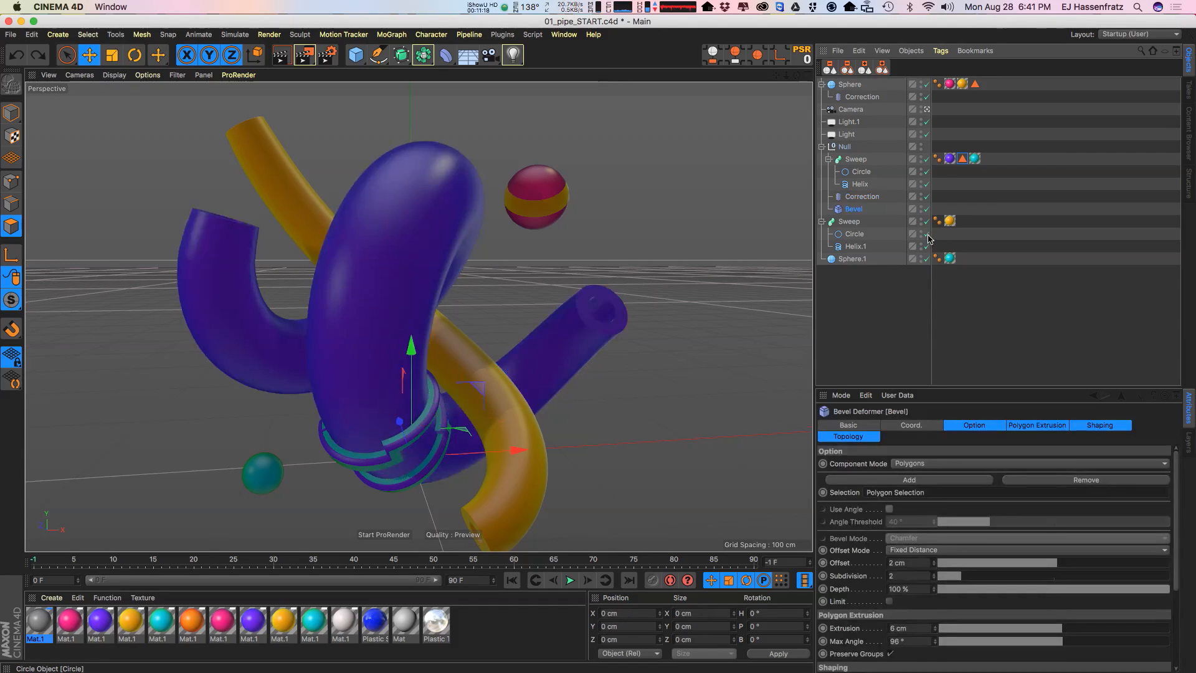
{"action": "key", "text": "super+z"}
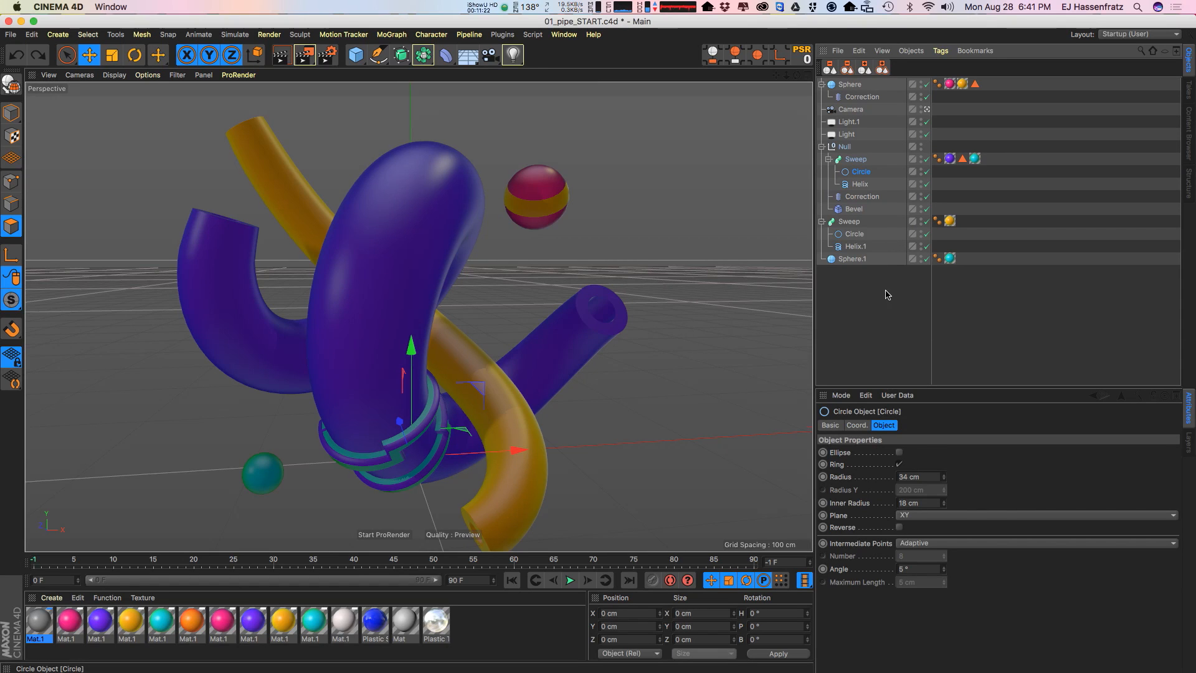
{"action": "left_click", "coordinate": [976, 144]}
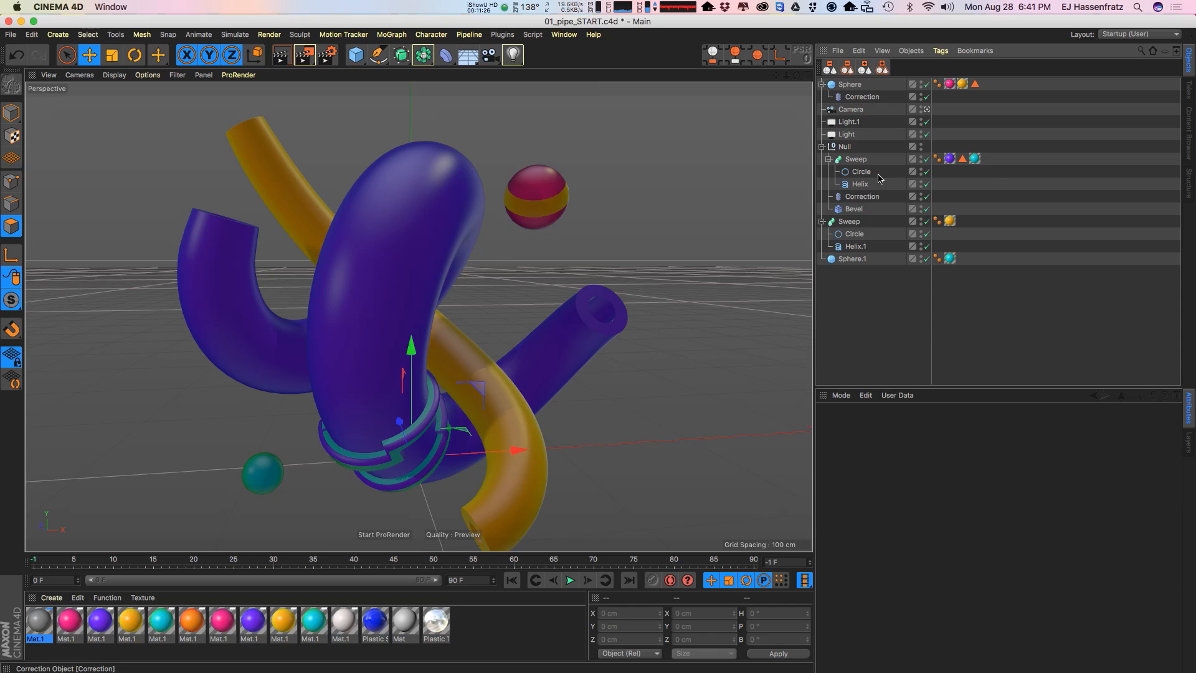
{"action": "left_click", "coordinate": [863, 196]}
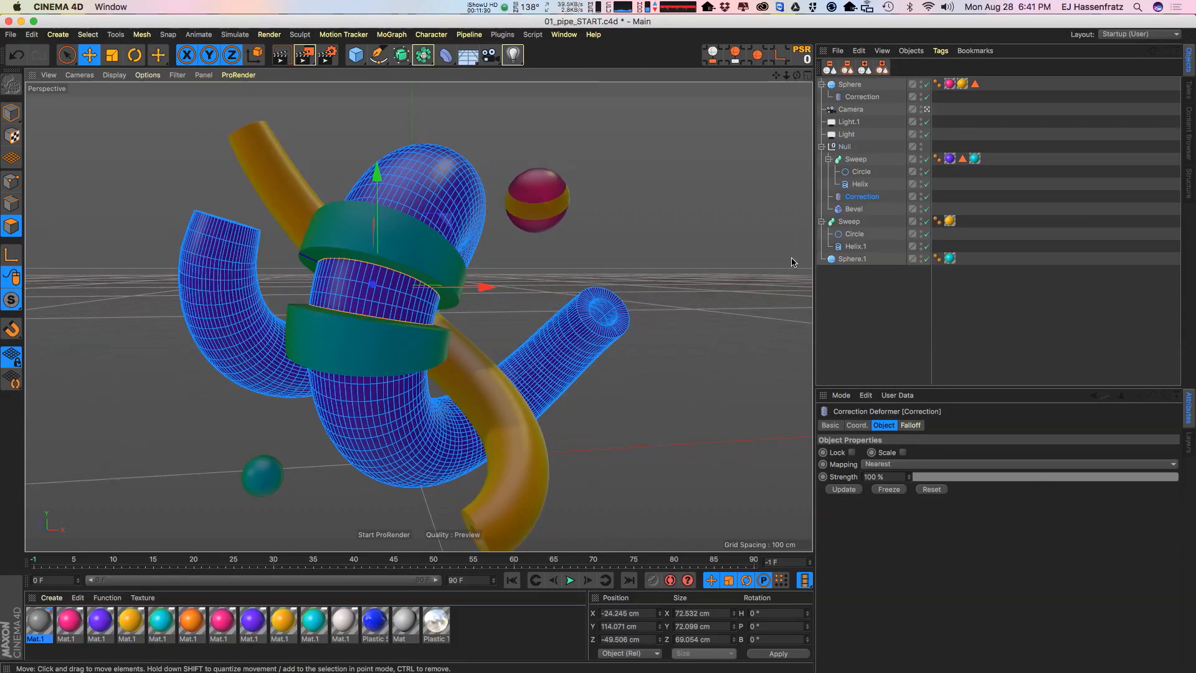
{"action": "left_click", "coordinate": [922, 326]}
{"action": "left_click_drag", "start_coordinate": [510, 264], "coordinate": [439, 268], "text": "alt"}
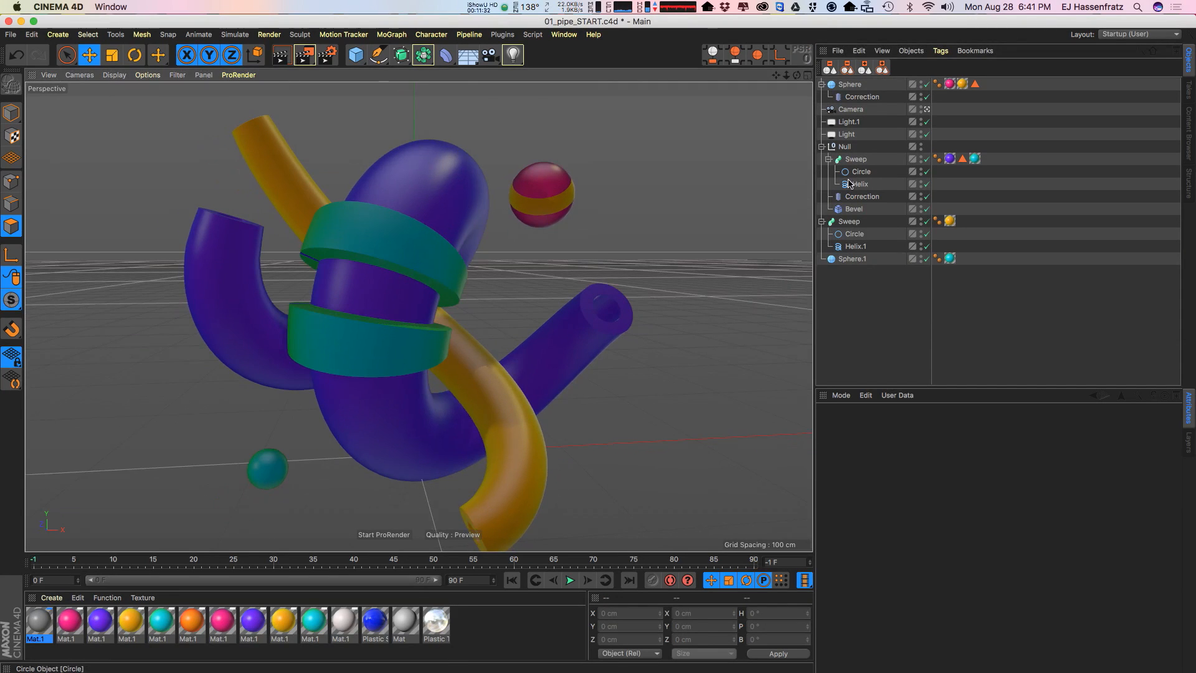
{"action": "left_click", "coordinate": [852, 210]}
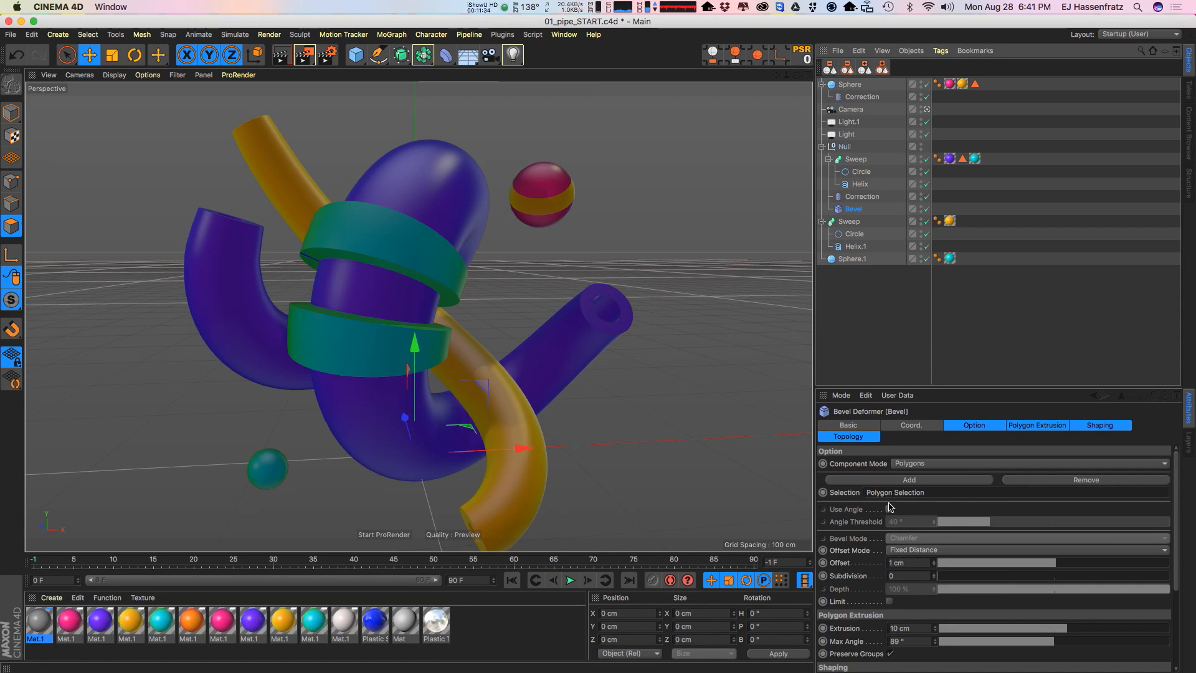
{"action": "left_click", "coordinate": [864, 196]}
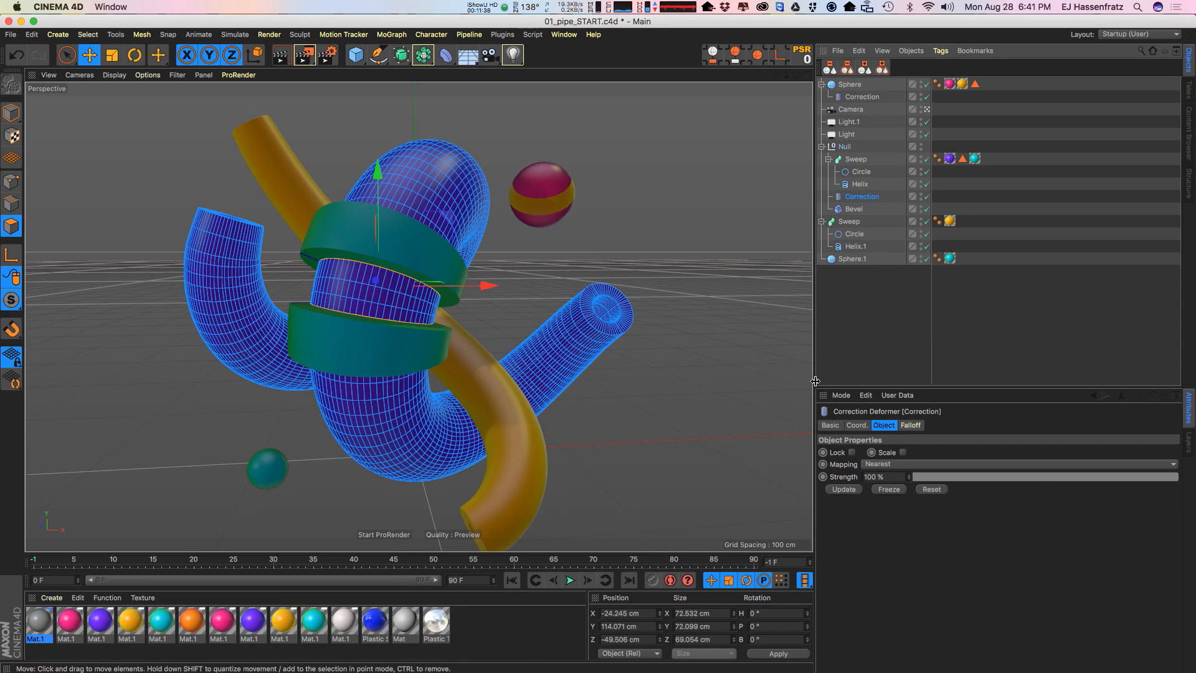
{"action": "left_click", "coordinate": [873, 311]}
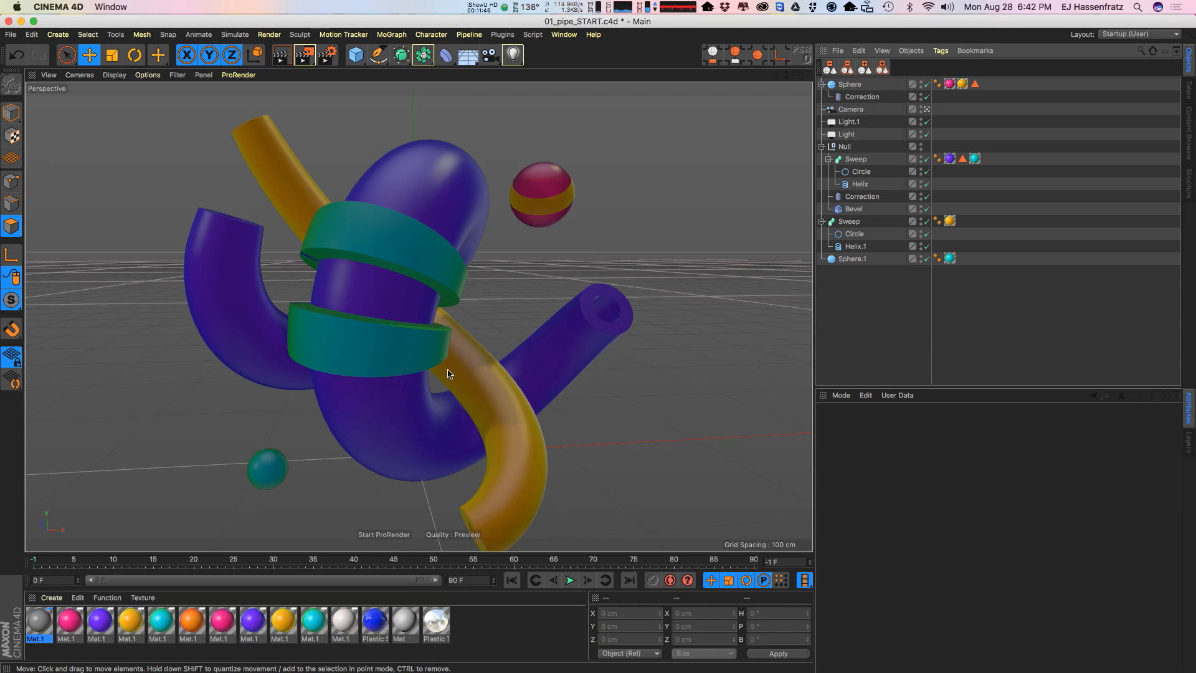
Step: Add a Cube and move it into the open space beside the pipe model
{"action": "middle_click_drag", "start_coordinate": [388, 317], "coordinate": [280, 313], "text": "alt"}
{"action": "left_click_drag", "start_coordinate": [356, 55], "coordinate": [450, 72]}
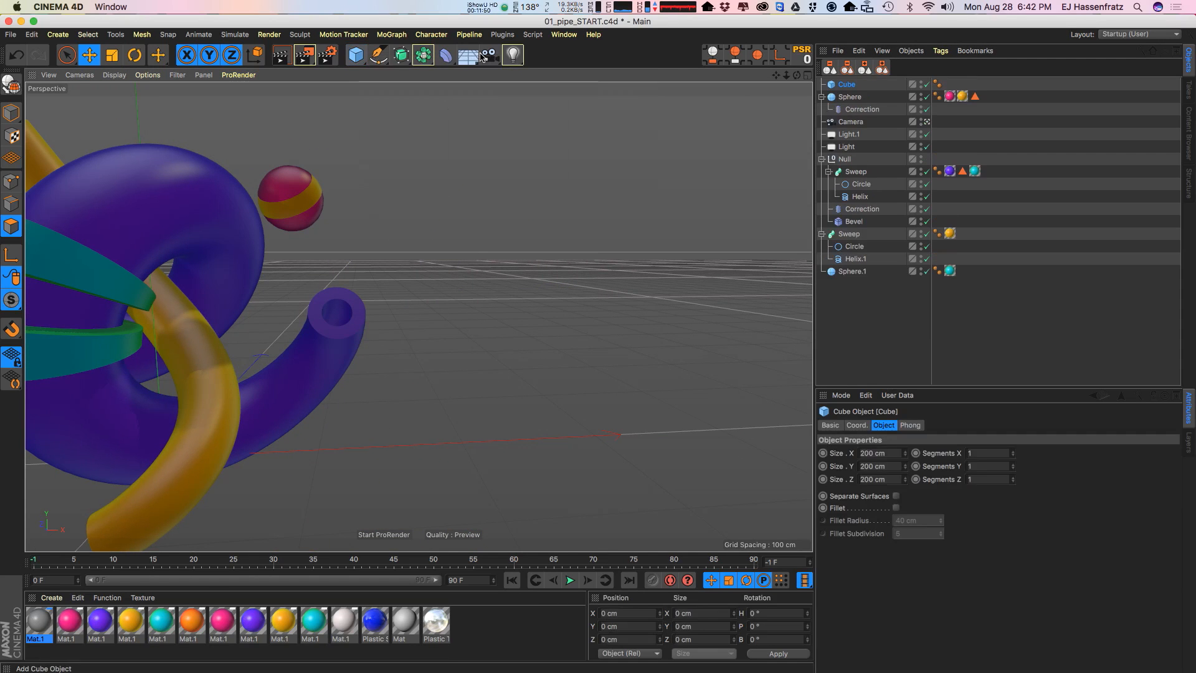
{"action": "middle_click_drag", "start_coordinate": [635, 391], "coordinate": [515, 368], "text": "alt"}
{"action": "left_click_drag", "start_coordinate": [465, 366], "coordinate": [399, 436], "text": "alt"}
{"action": "middle_click_drag", "start_coordinate": [445, 362], "coordinate": [336, 360], "text": "alt"}
{"action": "middle_click_drag", "start_coordinate": [492, 321], "coordinate": [499, 243], "text": "alt"}
{"action": "right_click_drag", "start_coordinate": [476, 312], "coordinate": [548, 322], "text": "alt"}
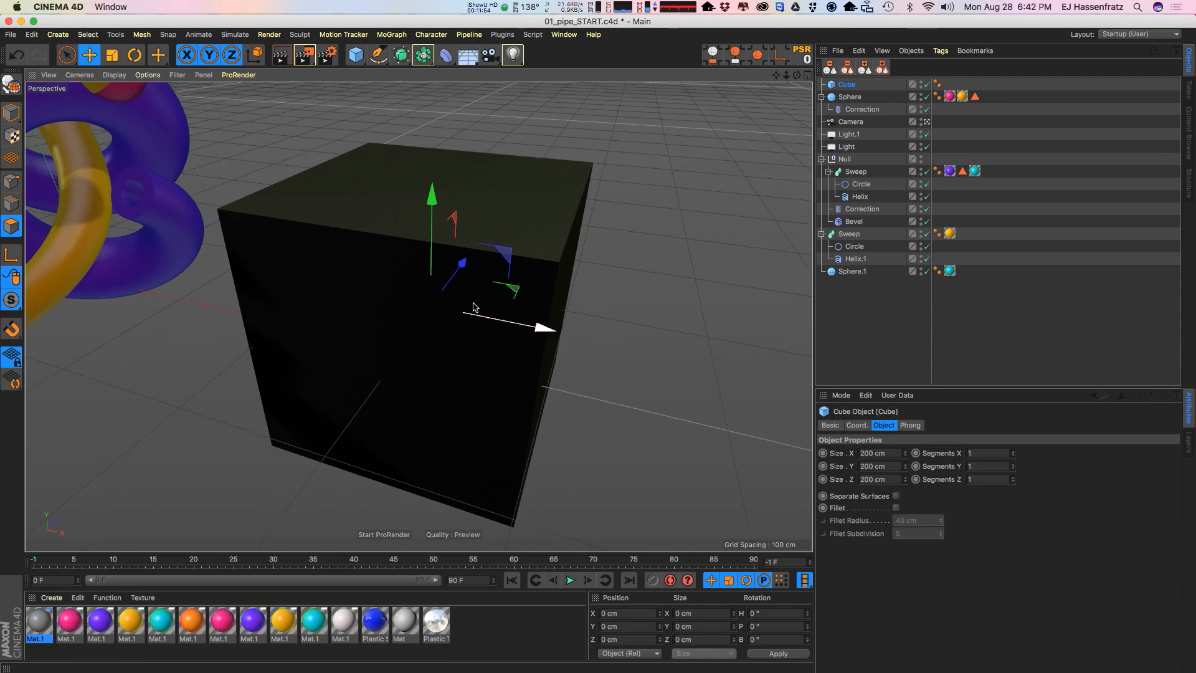
Step: Add a Correction deformer and make it a child of the Cube
{"action": "left_click_drag", "start_coordinate": [446, 54], "coordinate": [492, 139]}
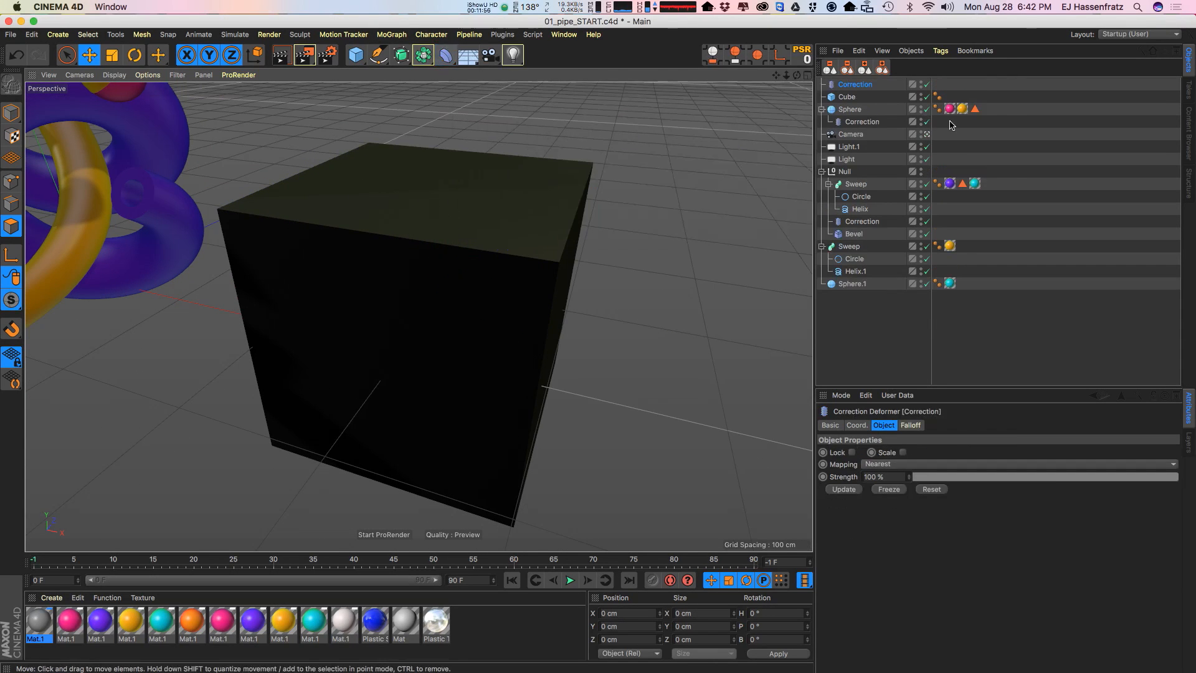
{"action": "left_click_drag", "start_coordinate": [850, 99], "coordinate": [848, 97]}
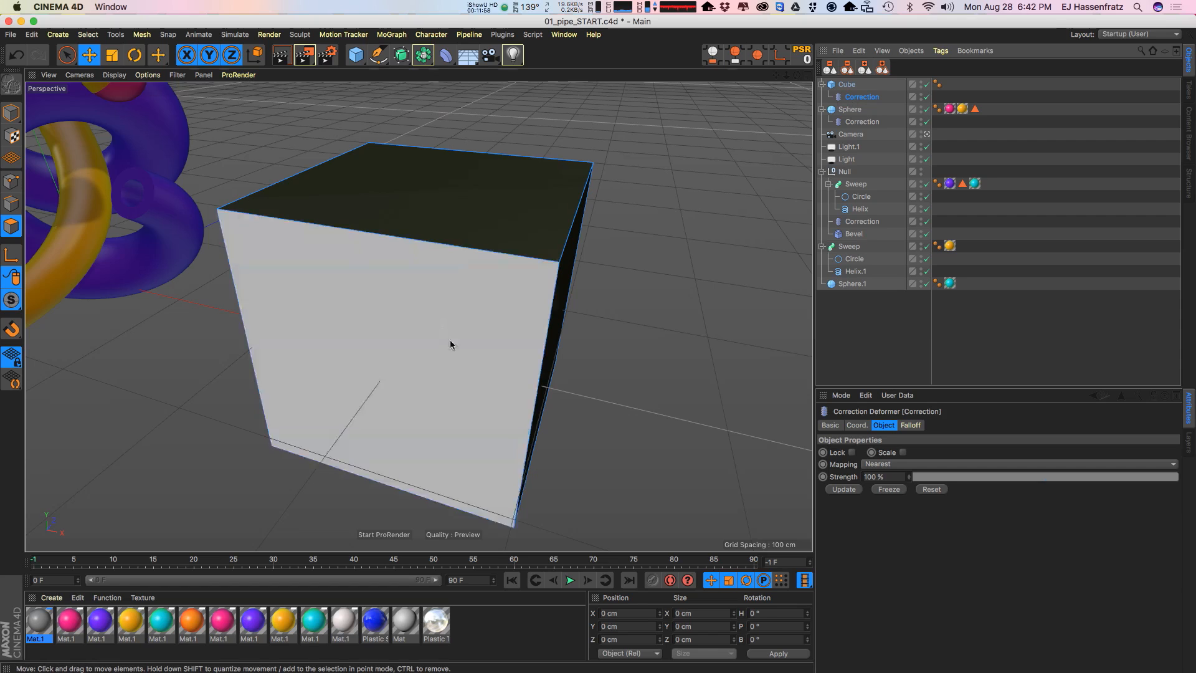
{"action": "left_click_drag", "start_coordinate": [451, 341], "coordinate": [415, 309], "text": "alt"}
Step: Select the Cube's vertical edges on its Correction deformer and store them as an edge selection
{"action": "left_click", "coordinate": [18, 202]}
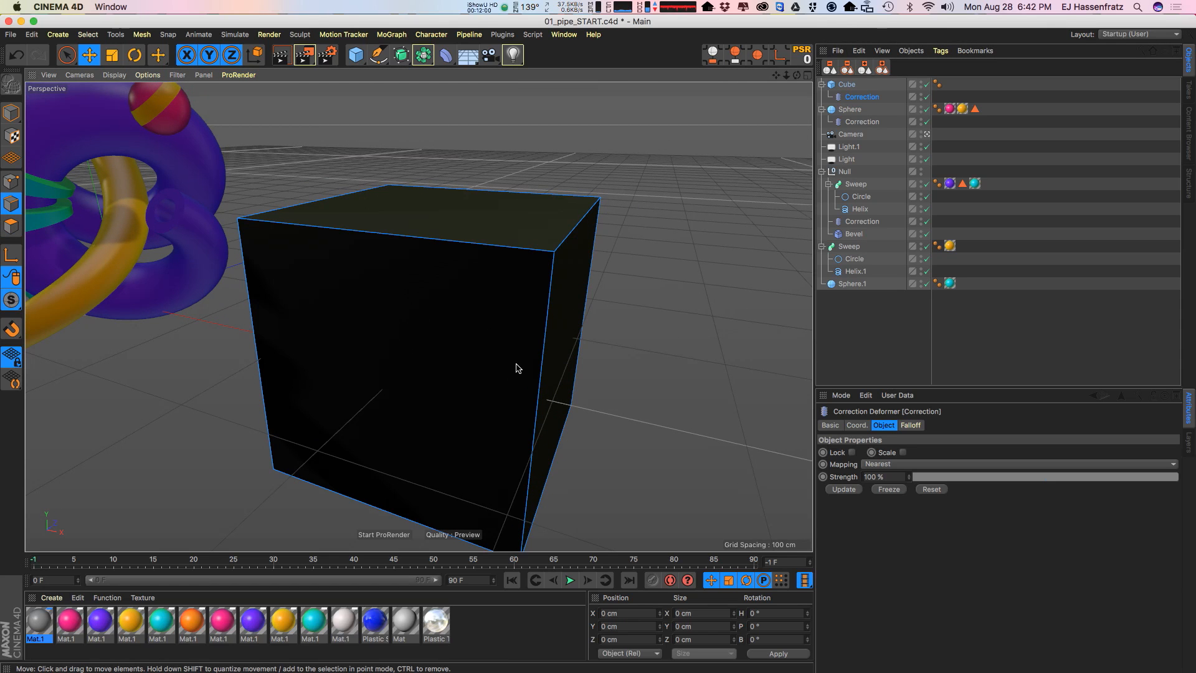
{"action": "key", "text": "u"}
{"action": "key", "text": "l"}
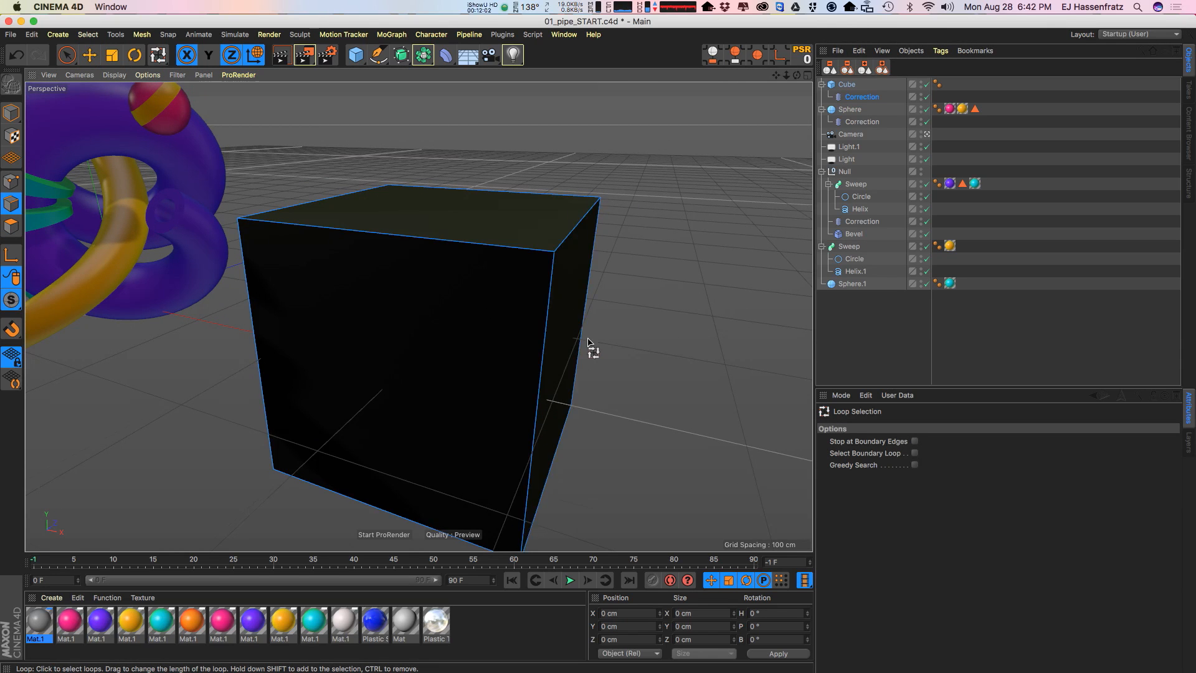
{"action": "left_click_drag", "start_coordinate": [593, 349], "coordinate": [239, 308], "text": "alt"}
{"action": "left_click_drag", "start_coordinate": [68, 54], "coordinate": [107, 74]}
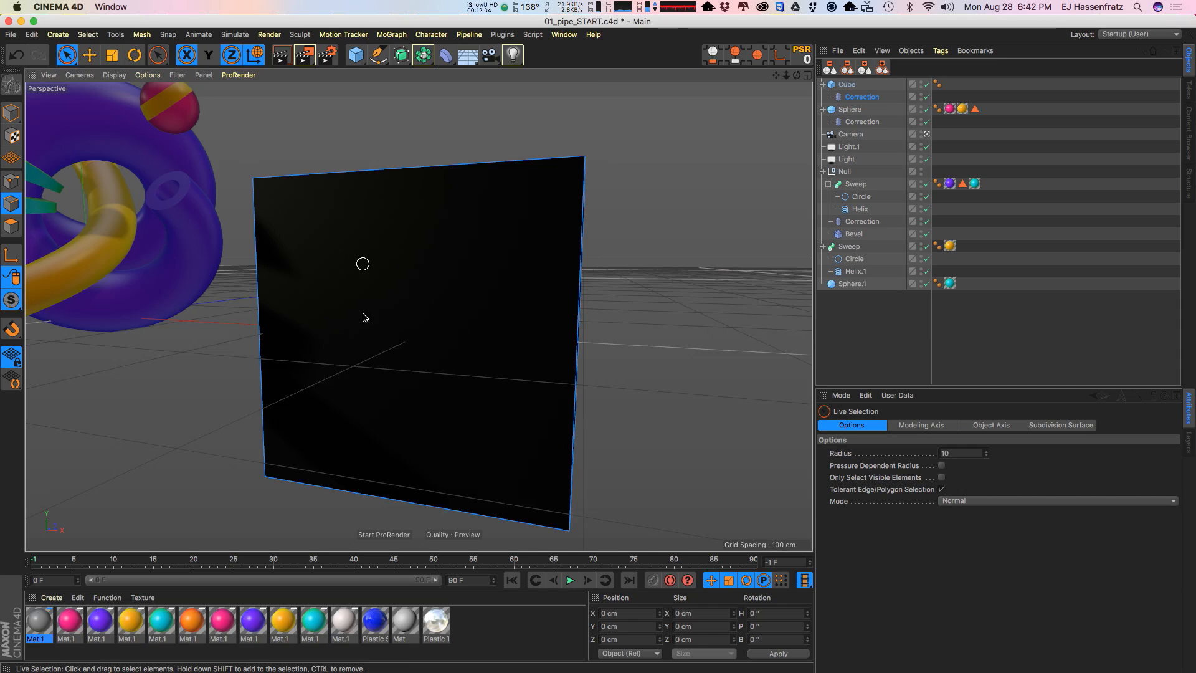
{"action": "left_click_drag", "start_coordinate": [212, 345], "coordinate": [704, 330]}
{"action": "left_click_drag", "start_coordinate": [581, 294], "coordinate": [388, 247], "text": "alt"}
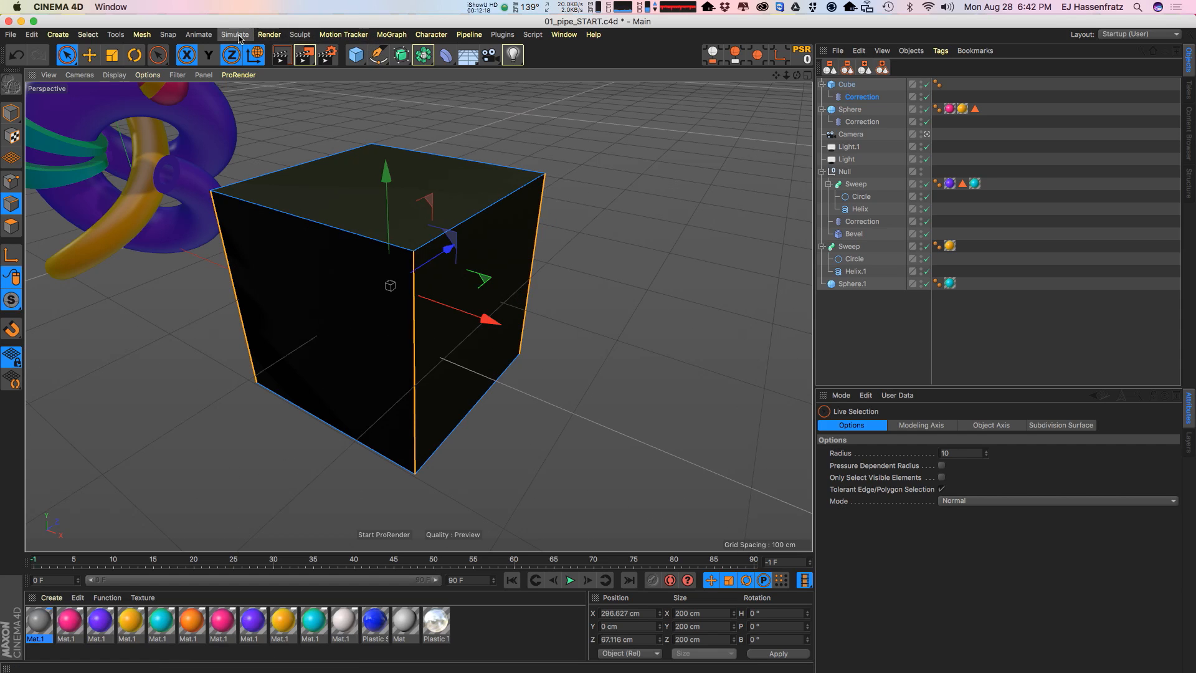
{"action": "left_click", "coordinate": [88, 35]}
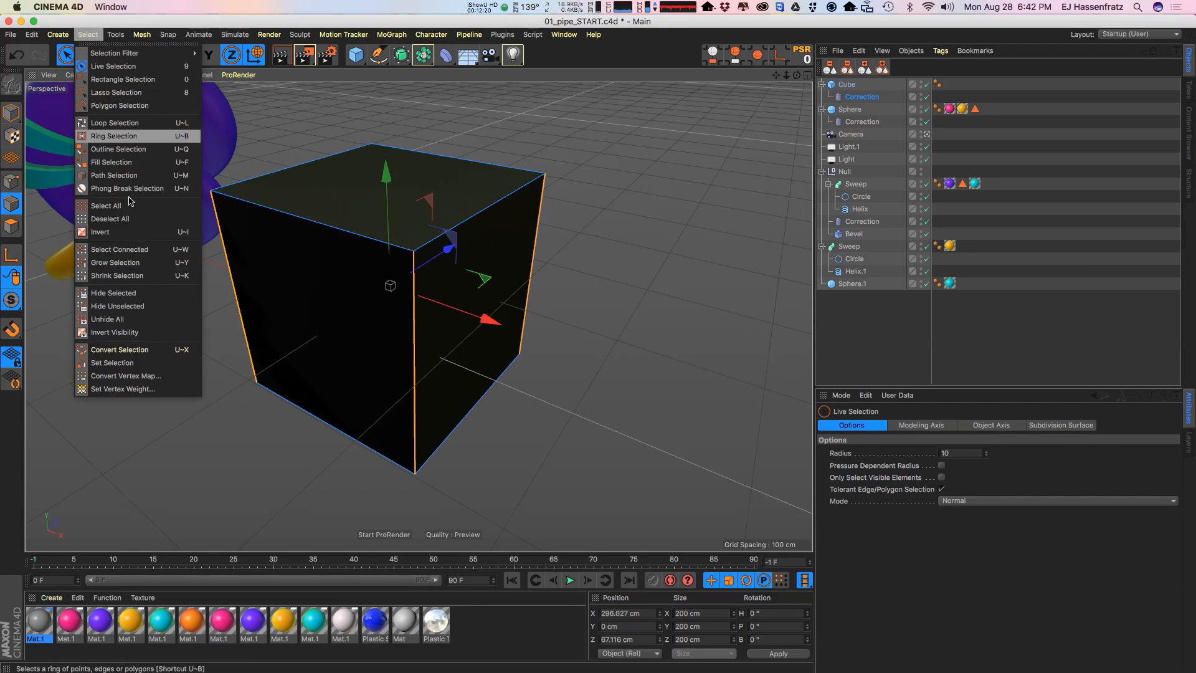
{"action": "left_click", "coordinate": [140, 363]}
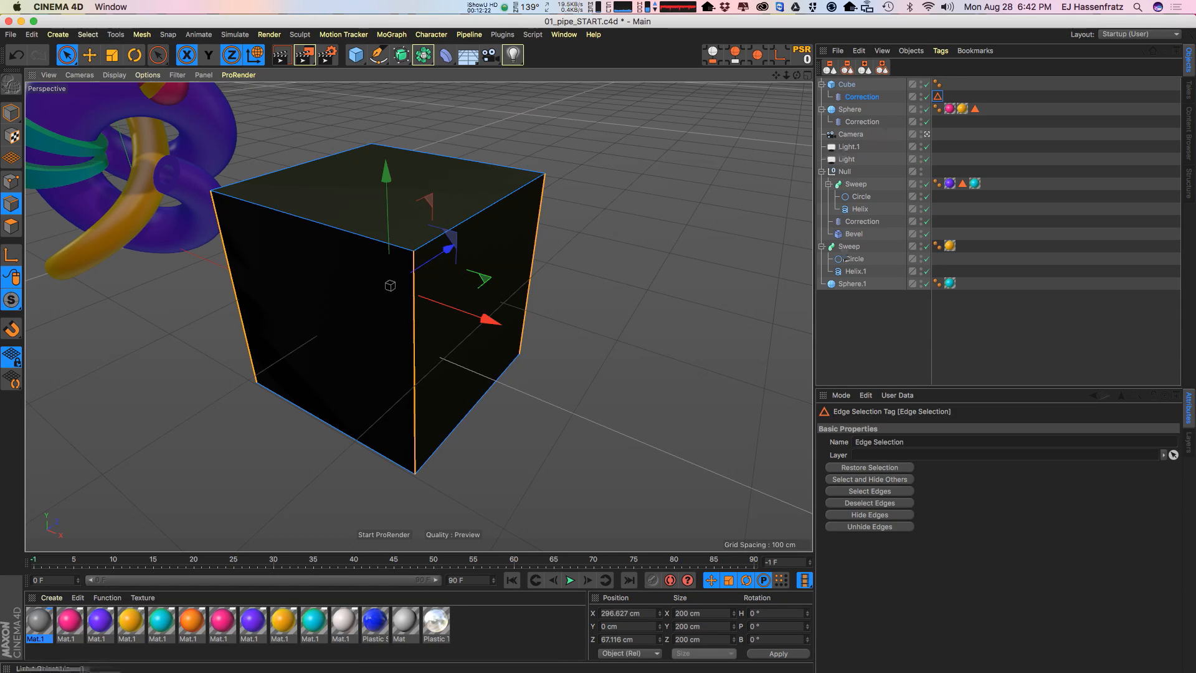
Step: Add a Bevel deformer under the Cube after the Correction and move the Edge Selection tag onto the Cube
{"action": "left_click", "coordinate": [445, 55]}
{"action": "left_click", "coordinate": [698, 190]}
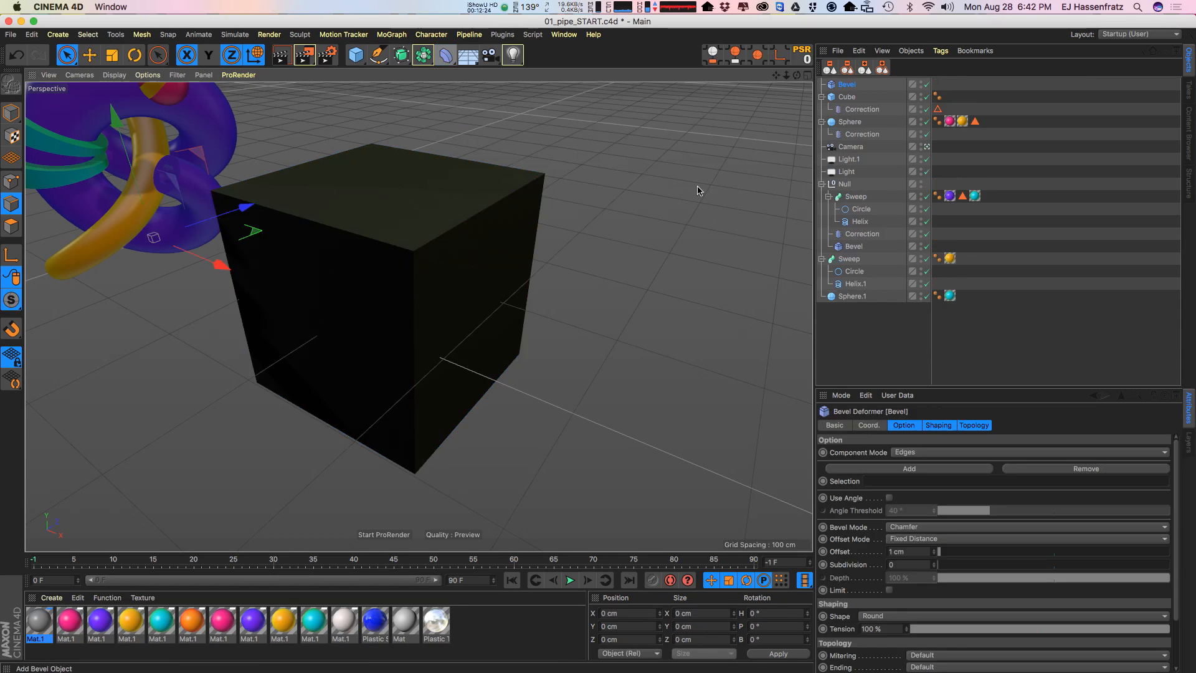
{"action": "left_click_drag", "start_coordinate": [846, 84], "coordinate": [863, 103]}
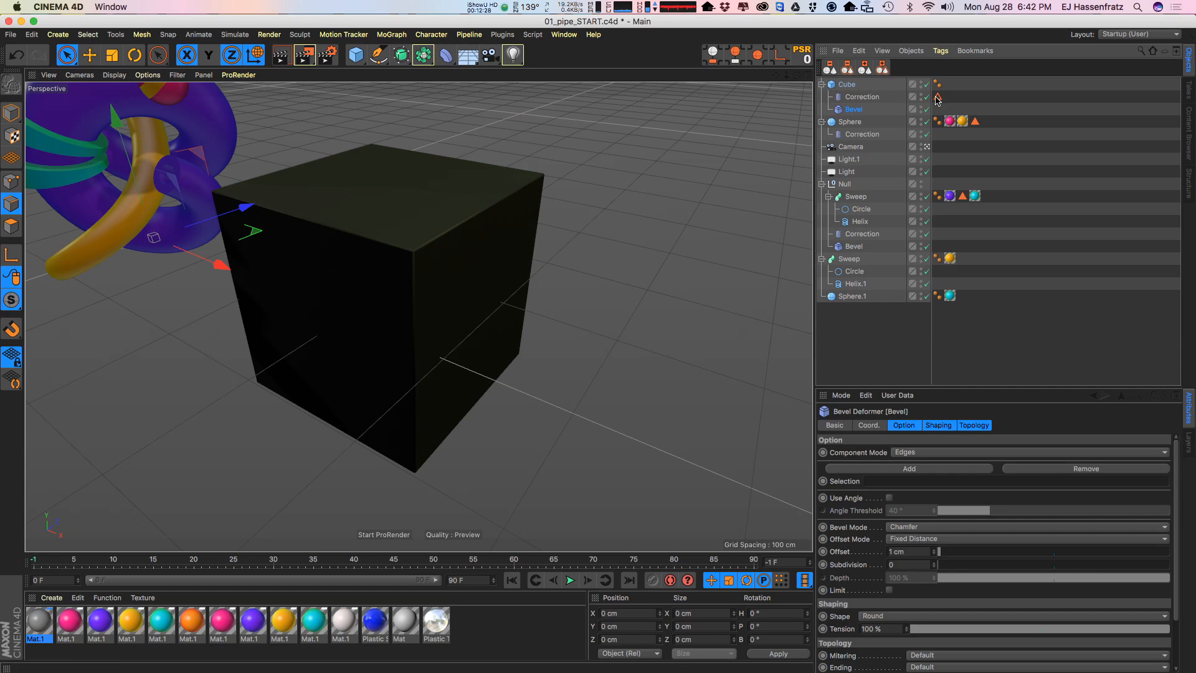
{"action": "left_click_drag", "start_coordinate": [938, 96], "coordinate": [951, 86]}
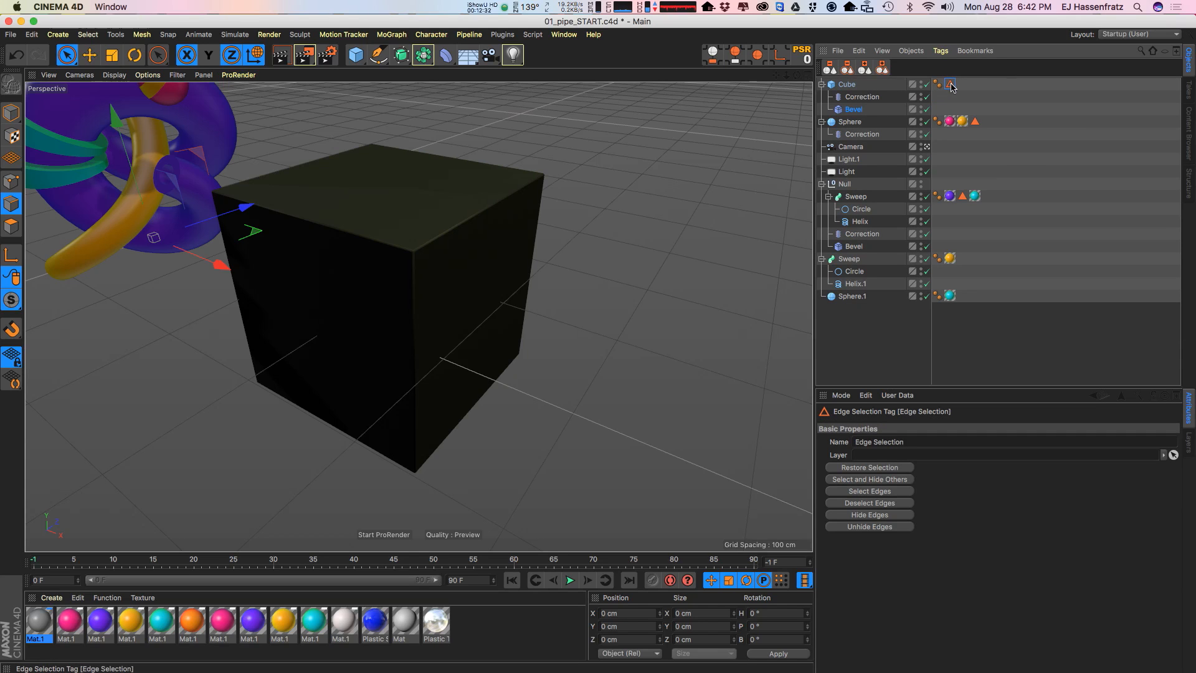
Step: Limit the Cube's Bevel deformer to the stored Edge Selection
{"action": "left_click", "coordinate": [858, 86]}
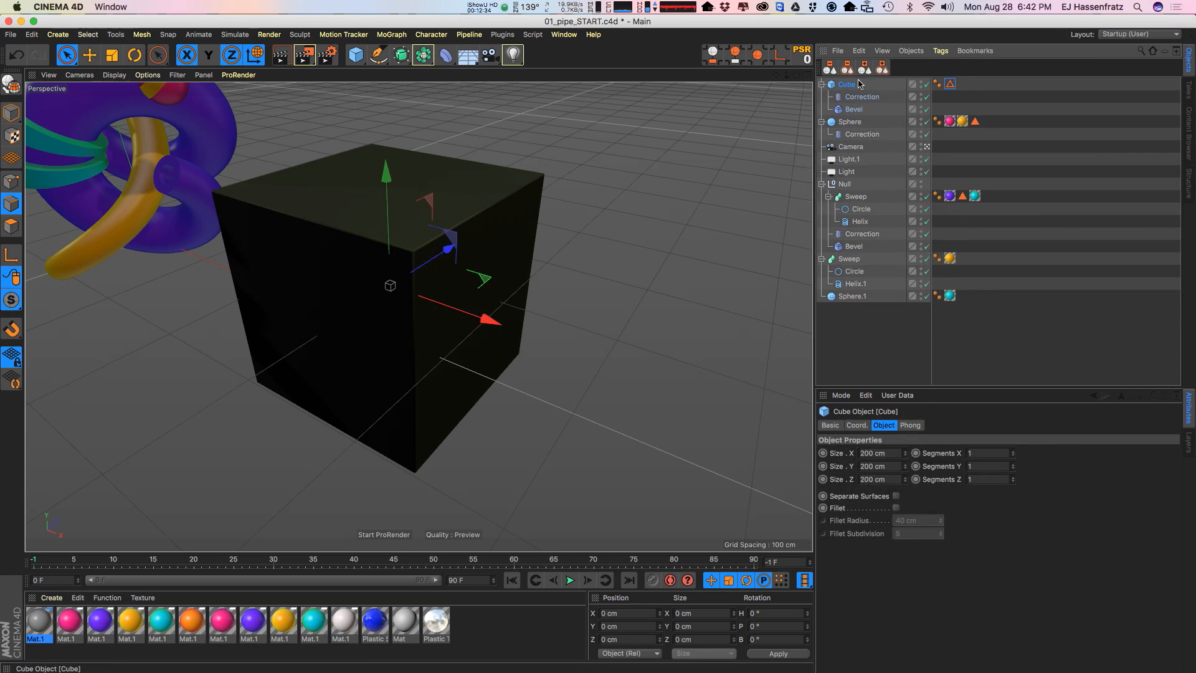
{"action": "left_click", "coordinate": [855, 109]}
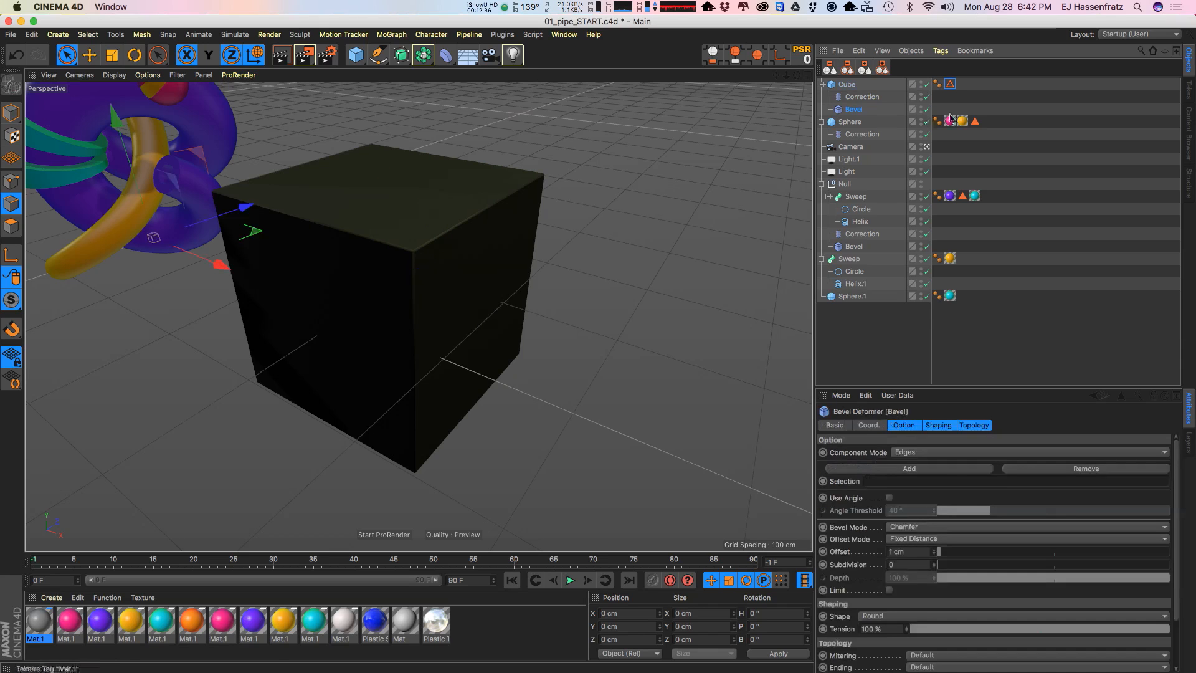
{"action": "left_click_drag", "start_coordinate": [954, 107], "coordinate": [957, 484]}
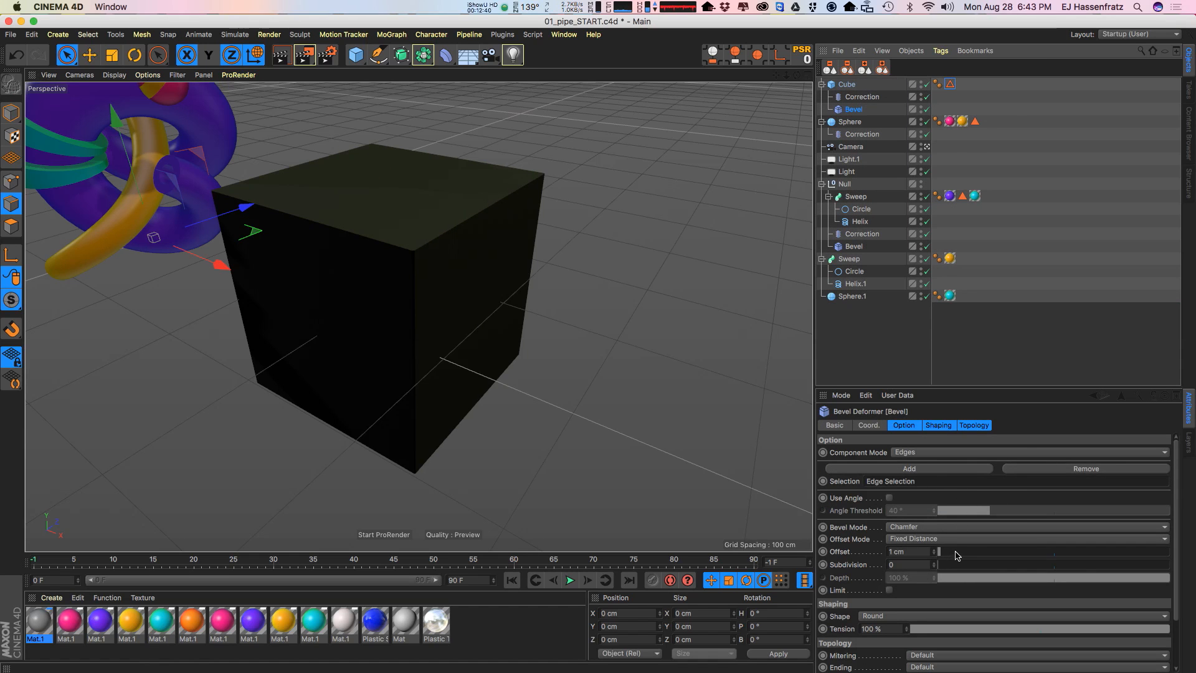
Step: Set the Cube's Bevel Offset to 30 cm and Subdivision to 7
{"action": "left_click_drag", "start_coordinate": [962, 553], "coordinate": [1008, 554]}
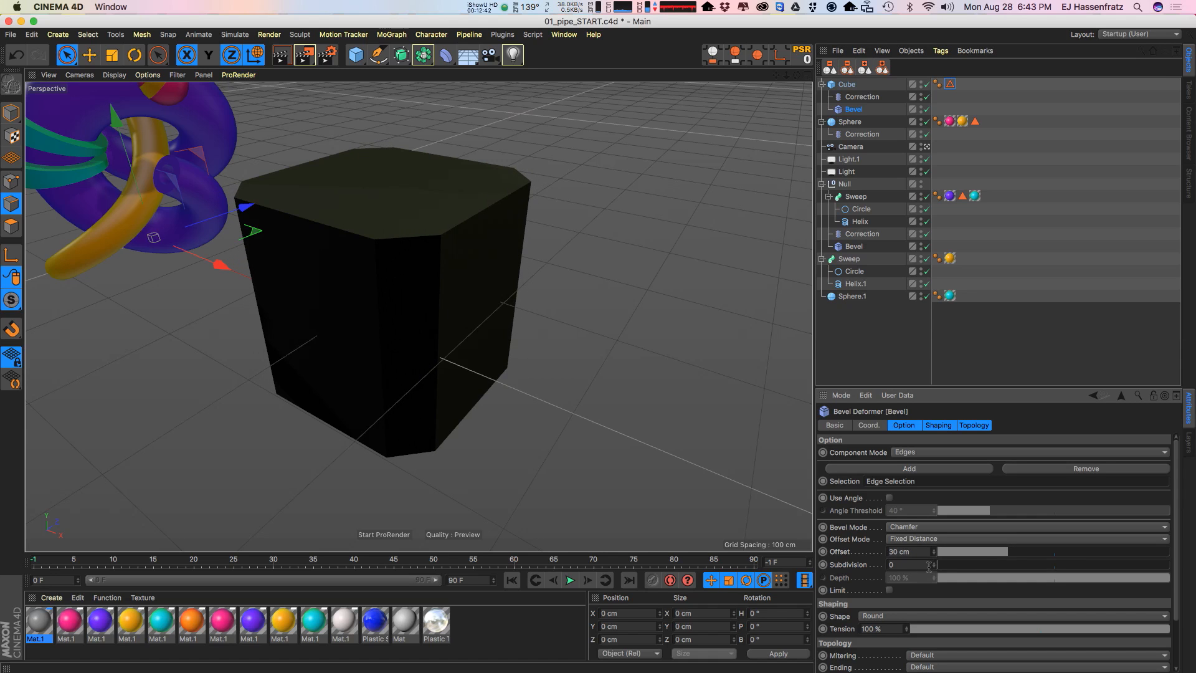
{"action": "left_click", "coordinate": [935, 563]}
{"action": "left_click", "coordinate": [935, 562]}
{"action": "left_click", "coordinate": [935, 563]}
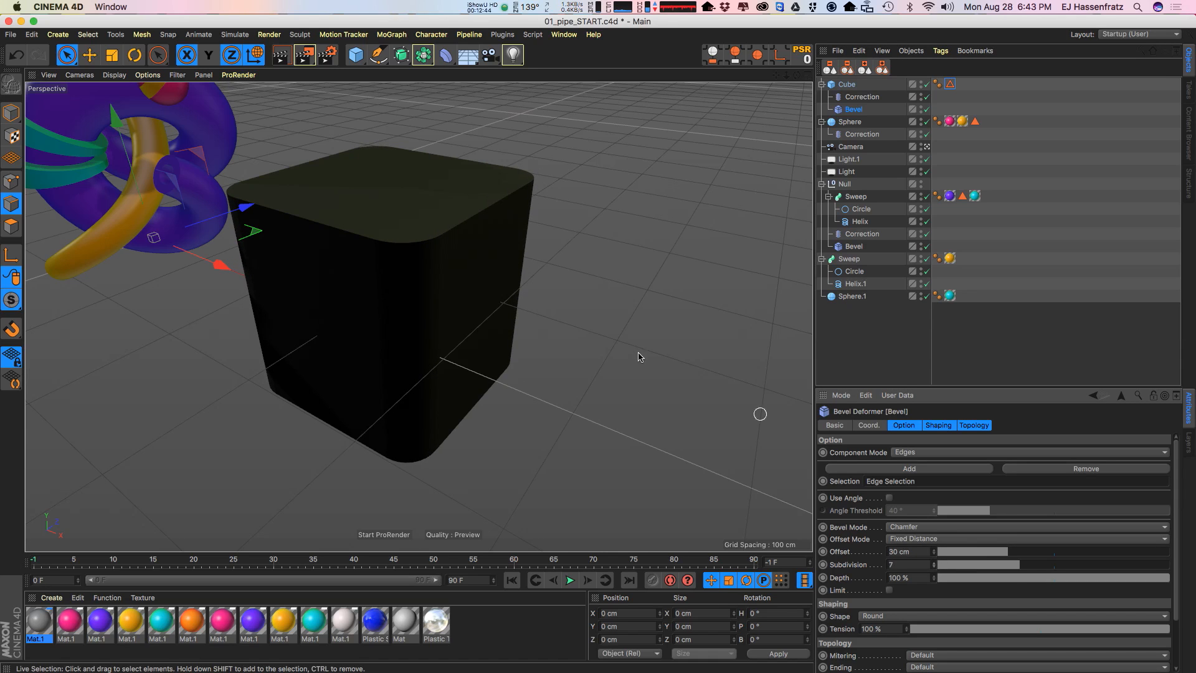
Step: Apply the white Mat.1 material to the Cube and look at its rounded vertical edges
{"action": "left_click_drag", "start_coordinate": [473, 334], "coordinate": [466, 360], "text": "alt"}
{"action": "left_click_drag", "start_coordinate": [352, 622], "coordinate": [406, 323]}
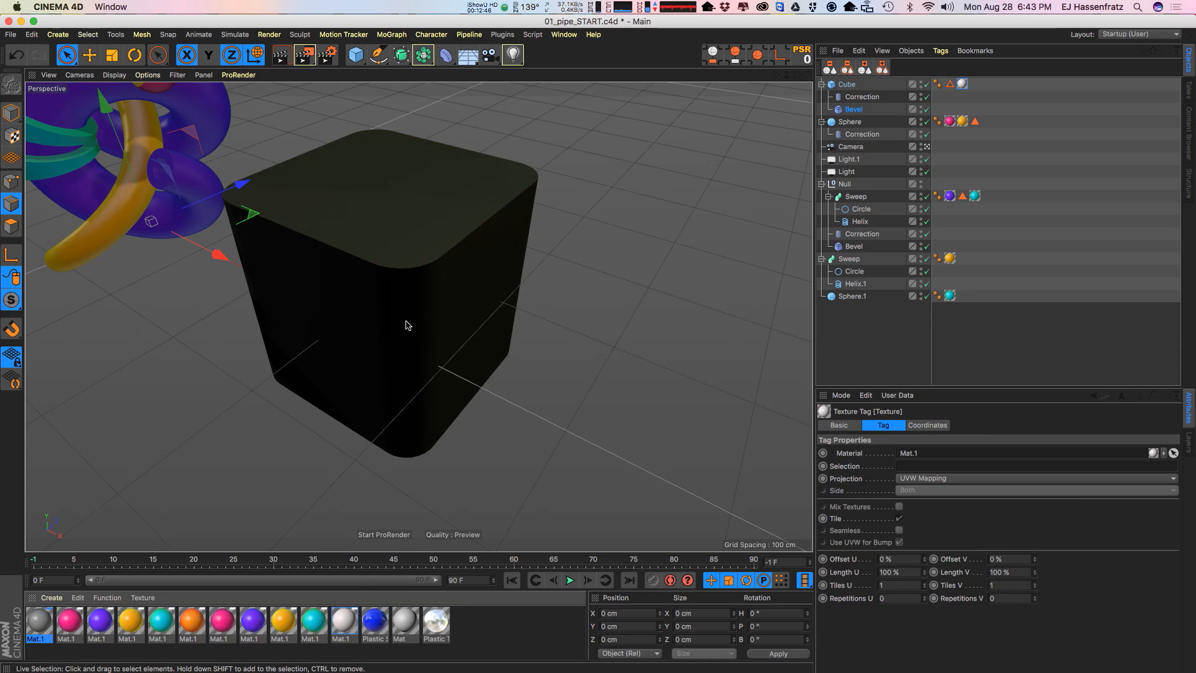
{"action": "mouse_move", "coordinate": [409, 365]}
{"action": "left_mouse_down", "text": "alt"}
{"action": "mouse_move", "coordinate": [411, 353]}
{"action": "mouse_move", "coordinate": [401, 382]}
{"action": "mouse_move", "coordinate": [480, 342]}
{"action": "mouse_move", "coordinate": [406, 326]}
{"action": "mouse_move", "coordinate": [411, 349]}
{"action": "mouse_move", "coordinate": [399, 362]}
{"action": "left_mouse_up", "text": "alt"}
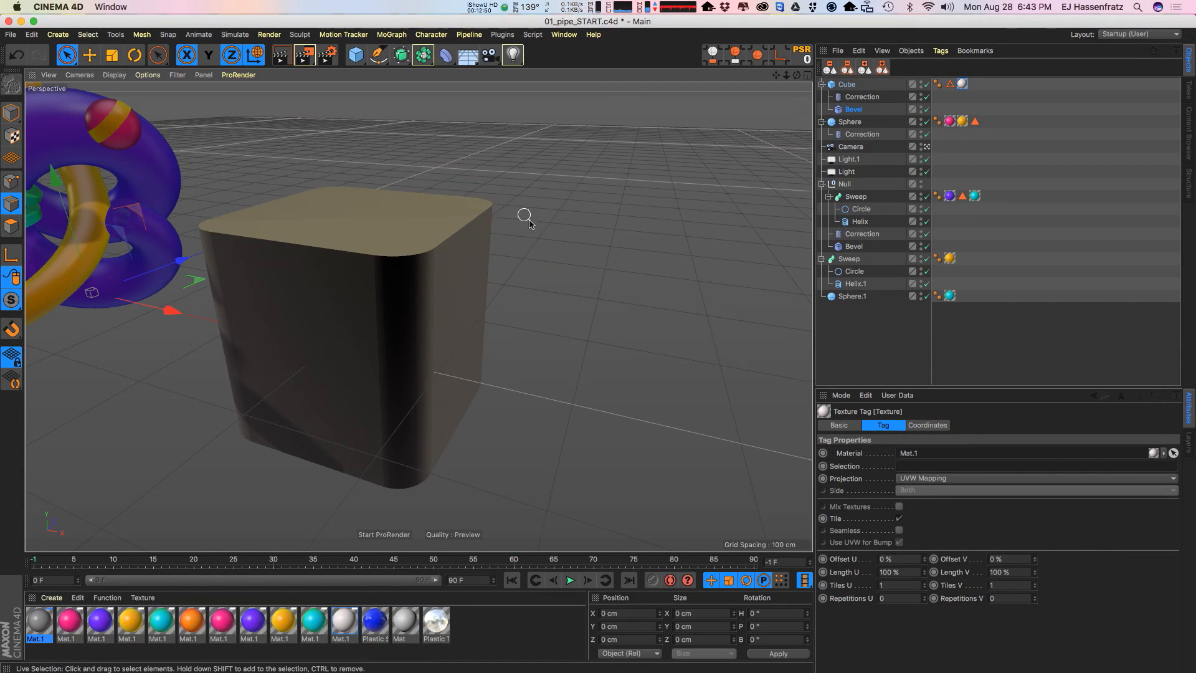
{"action": "left_click_drag", "start_coordinate": [418, 263], "coordinate": [391, 270], "text": "alt"}
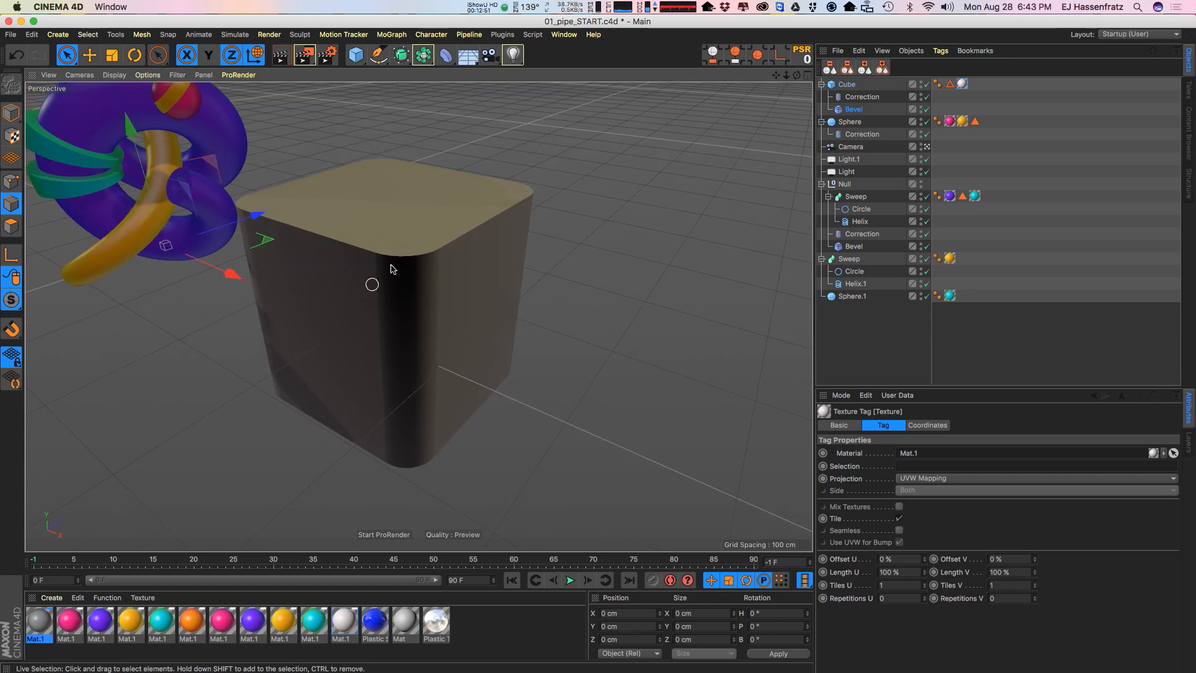
Step: Add a Rectangle spline with Rounding enabled, compare it with the beveled Cube and delete the spline
{"action": "left_click", "coordinate": [382, 56]}
{"action": "left_click", "coordinate": [383, 56]}
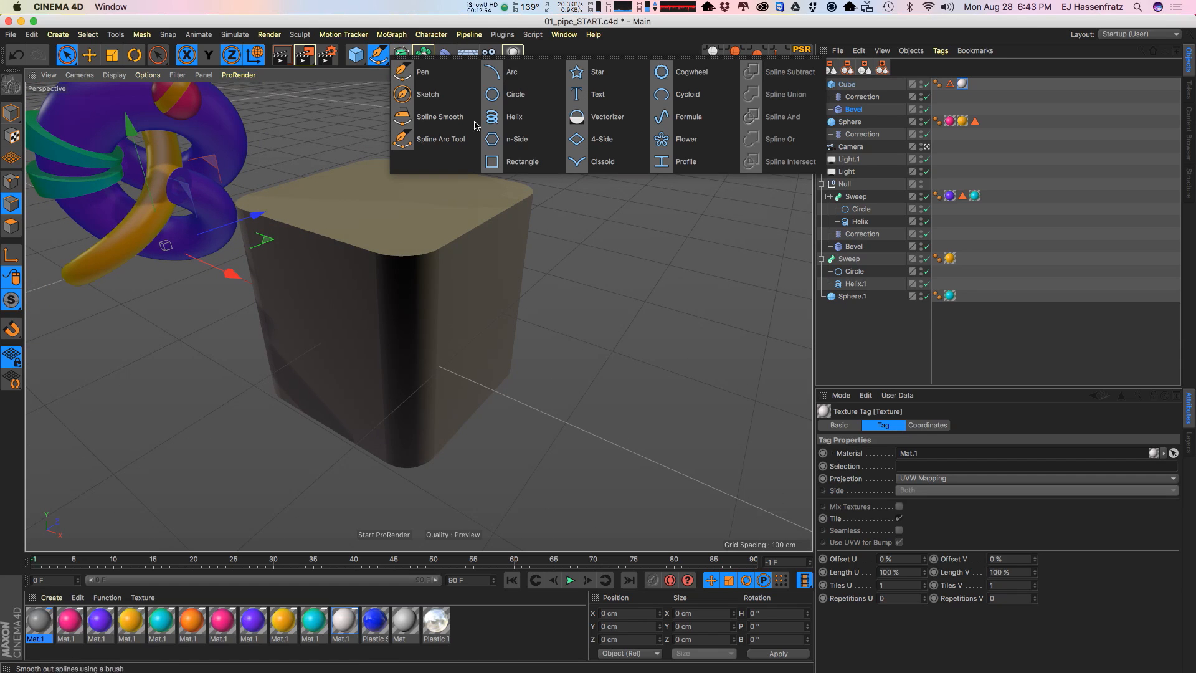
{"action": "left_click", "coordinate": [533, 163]}
{"action": "left_click", "coordinate": [899, 478]}
{"action": "middle_click_drag", "start_coordinate": [443, 402], "coordinate": [537, 425], "text": "alt"}
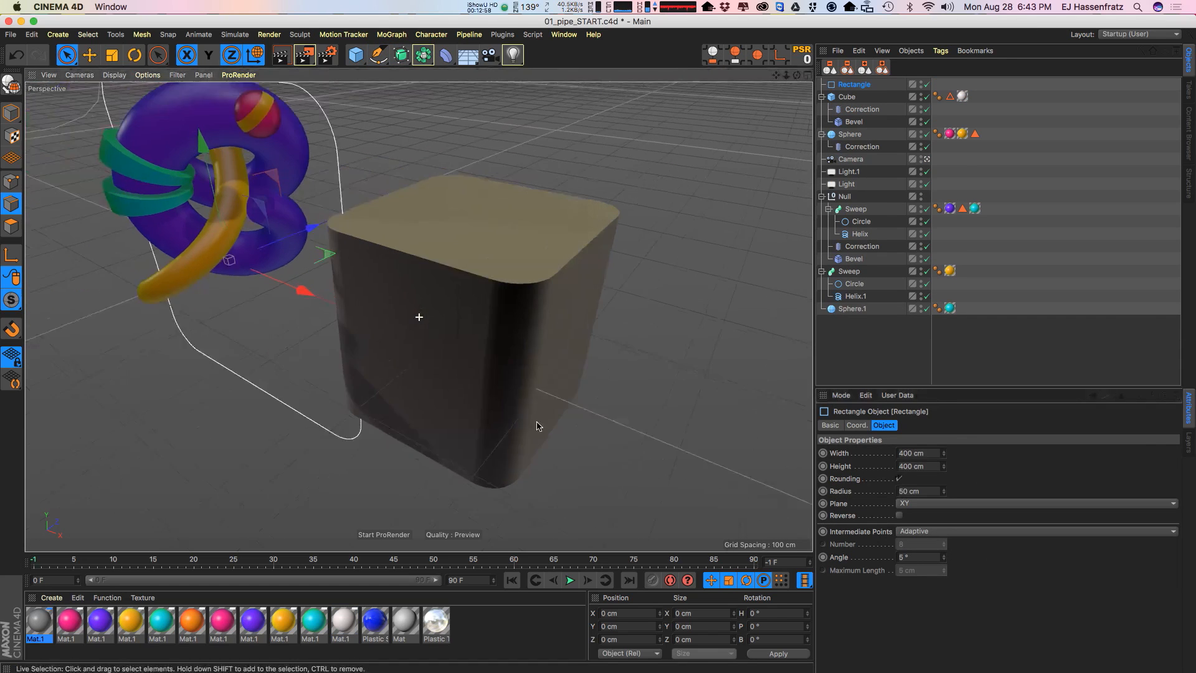
{"action": "right_click_drag", "start_coordinate": [537, 425], "coordinate": [489, 411], "text": "alt"}
{"action": "key", "text": "Delete"}
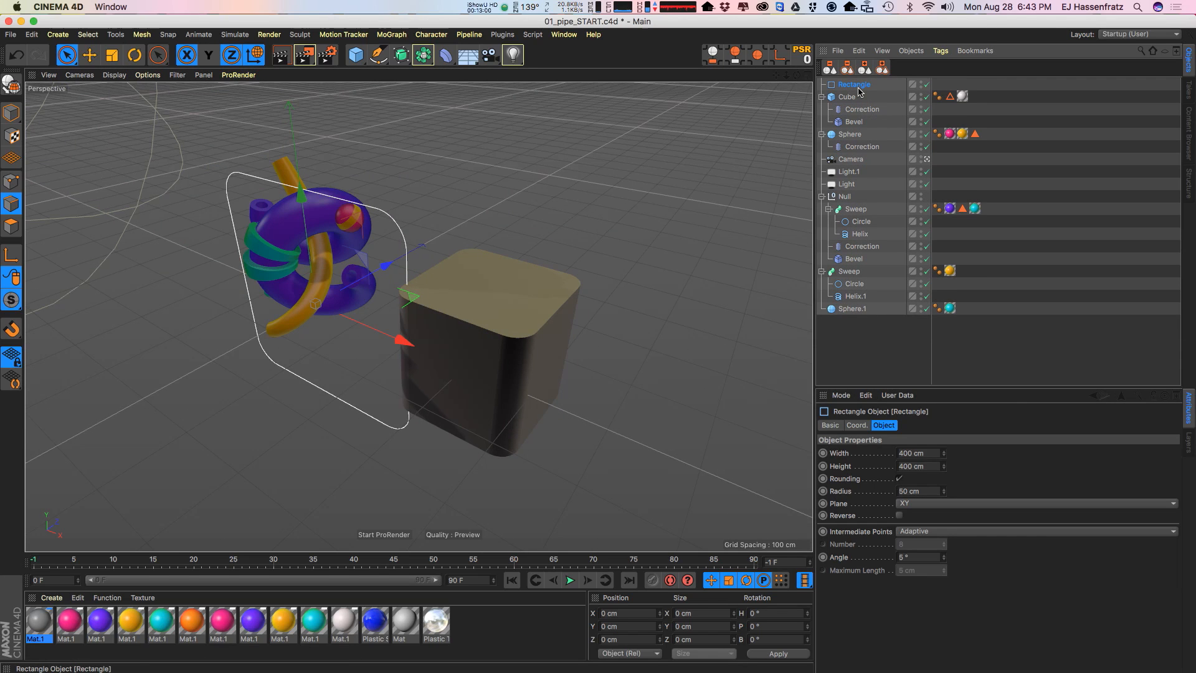
Step: Examine the selected edges on the Cube's Correction deformer and the settings of its Bevel deformer
{"action": "left_click", "coordinate": [854, 98]}
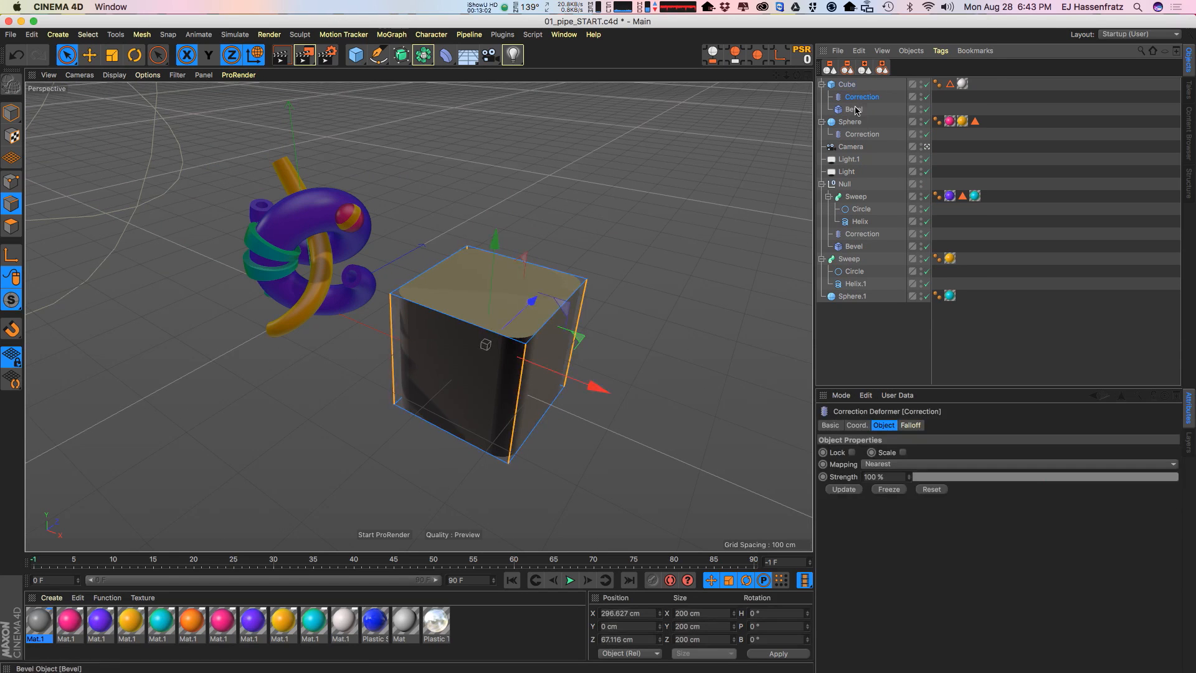
{"action": "left_click", "coordinate": [854, 111]}
{"action": "right_click_drag", "start_coordinate": [564, 310], "coordinate": [586, 304], "text": "alt"}
{"action": "left_click", "coordinate": [878, 336]}
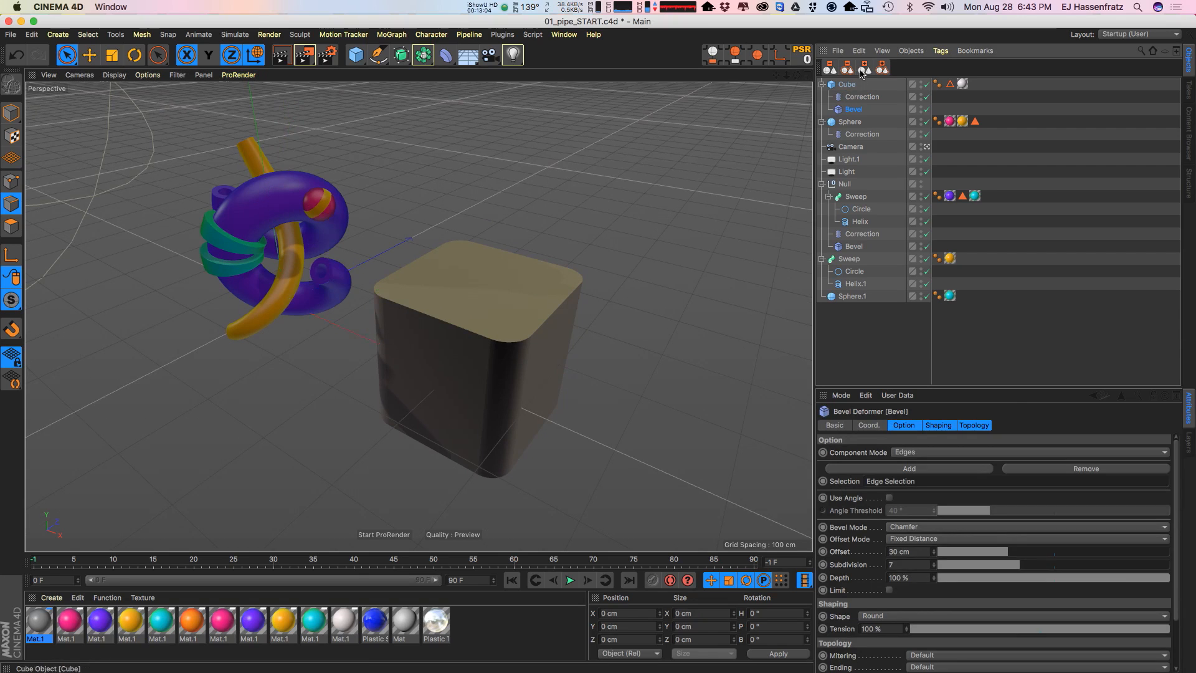
Step: Try setting the Cube's Segments Y to 9 and inspect the selected edges on its Correction deformer
{"action": "left_click", "coordinate": [848, 85]}
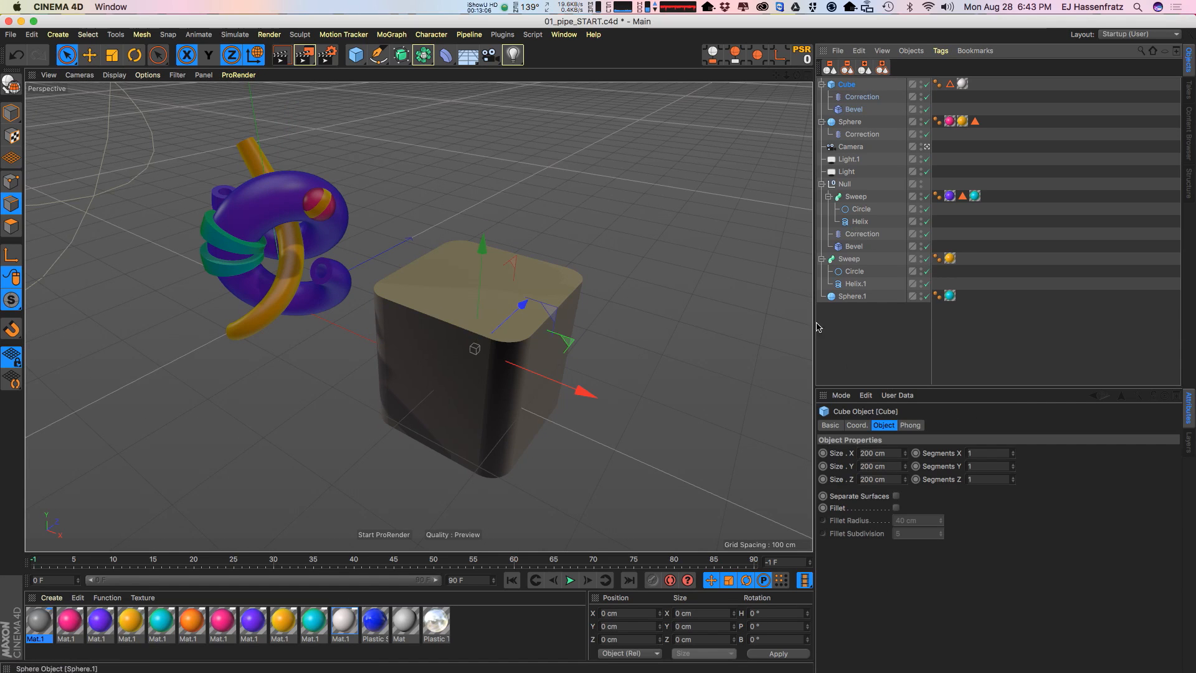
{"action": "mouse_move", "coordinate": [1012, 468]}
{"action": "left_mouse_down"}
{"action": "mouse_move", "coordinate": [1020, 456]}
{"action": "mouse_move", "coordinate": [1018, 465]}
{"action": "left_mouse_up"}
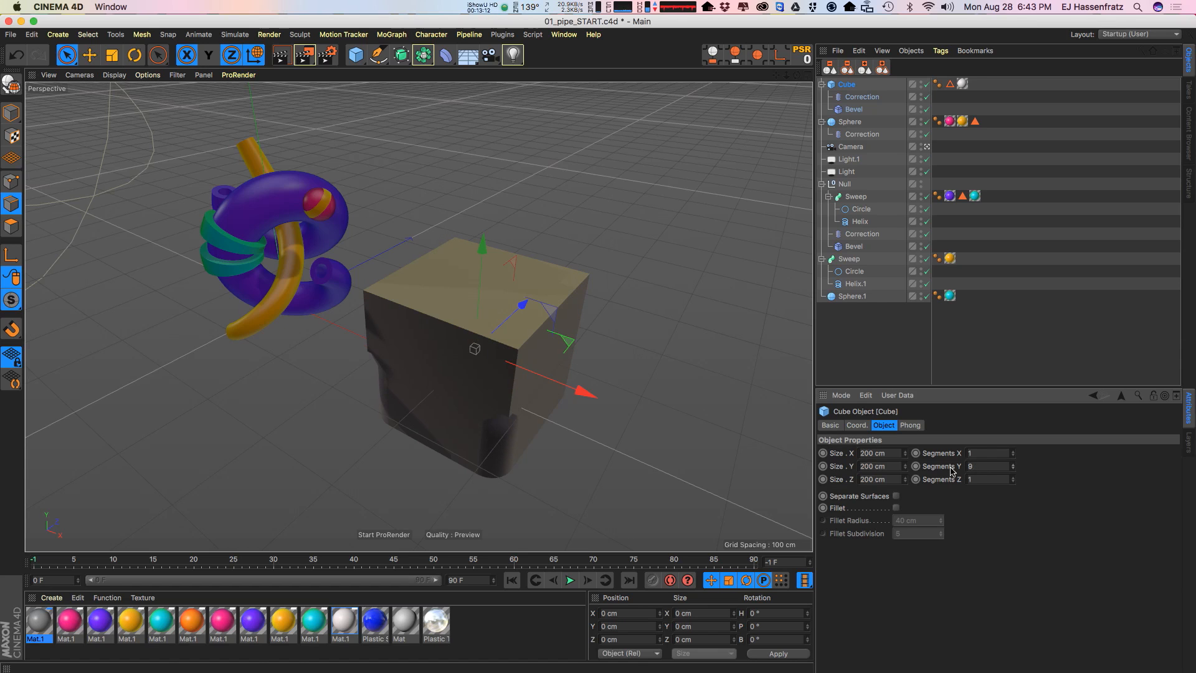
{"action": "left_click_drag", "start_coordinate": [507, 428], "coordinate": [443, 413], "text": "alt"}
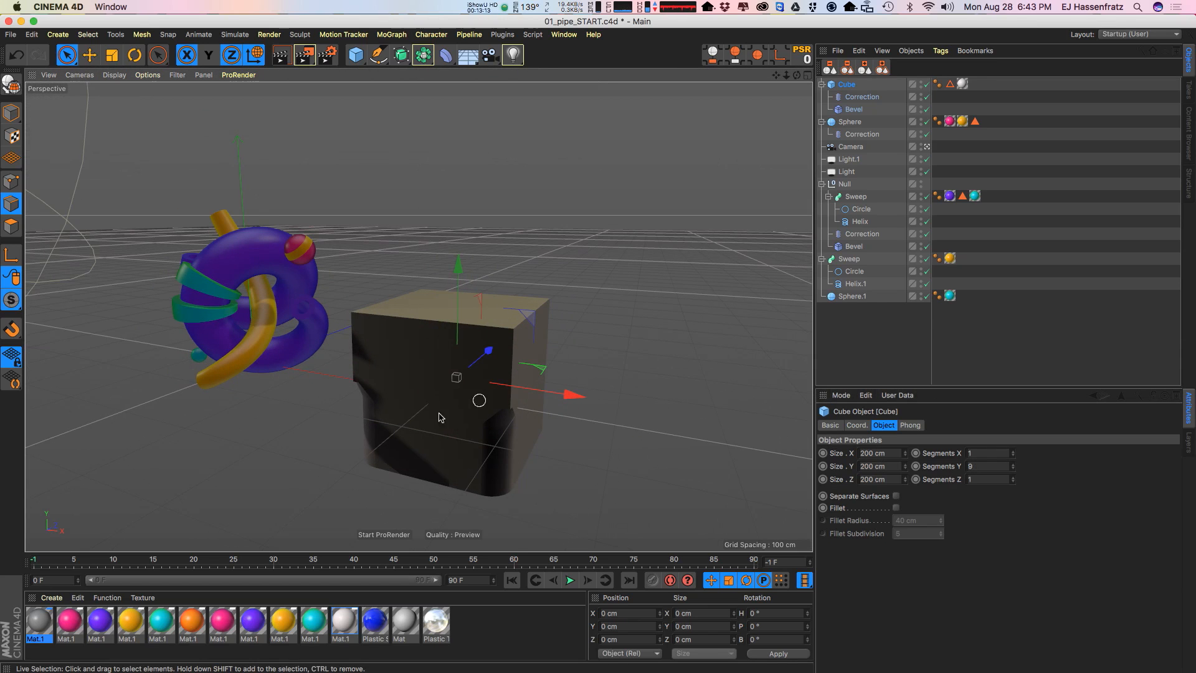
{"action": "left_click", "coordinate": [963, 84]}
{"action": "left_click", "coordinate": [948, 84]}
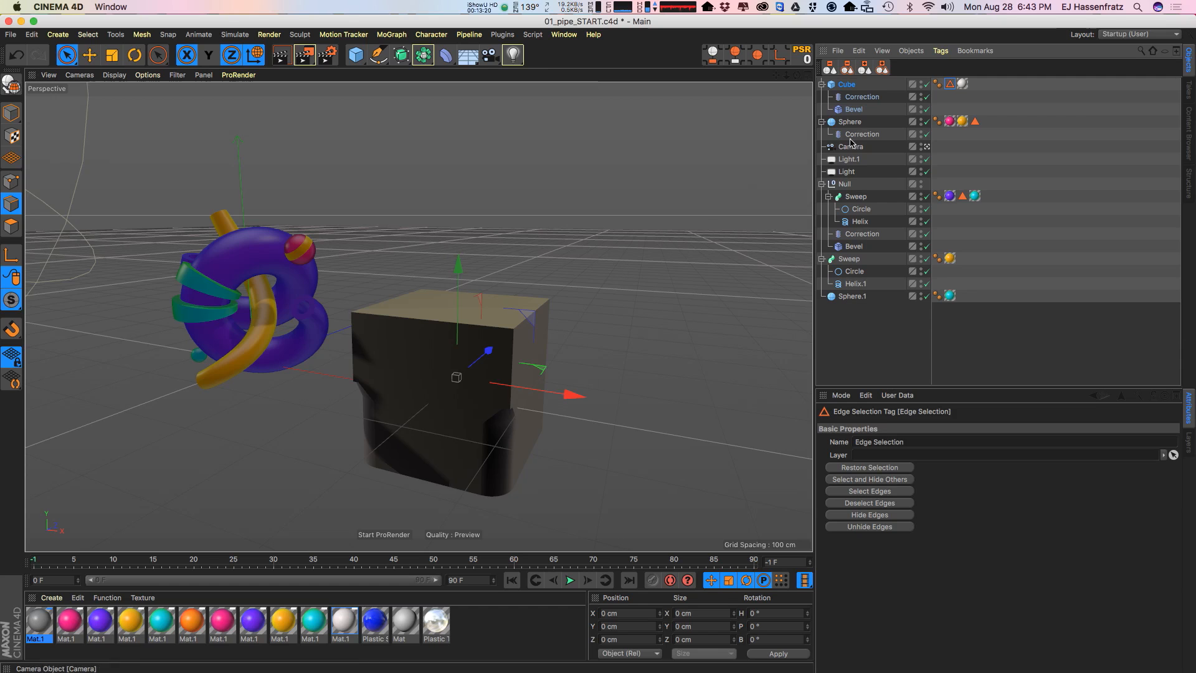
{"action": "left_click", "coordinate": [861, 97]}
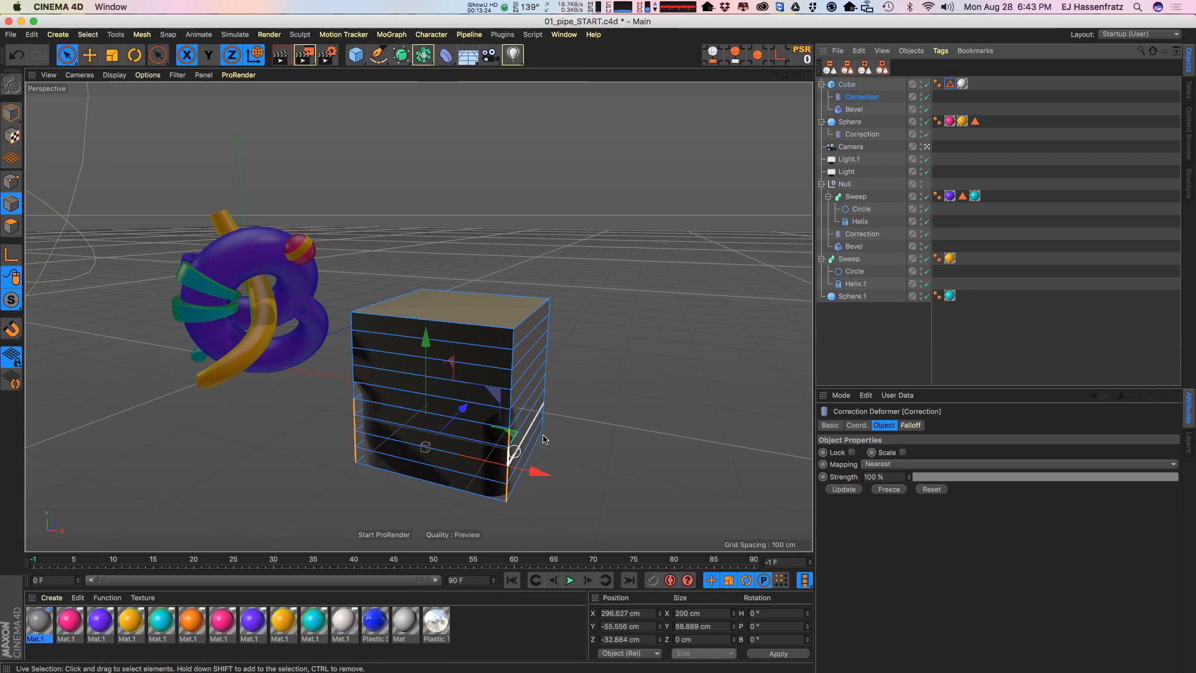
Step: Undo the Cube's segment change and look over the beveled Cube
{"action": "key", "text": "super+z"}
{"action": "key", "text": "super+z"}
{"action": "key", "text": "super+z"}
{"action": "key", "text": "super+z"}
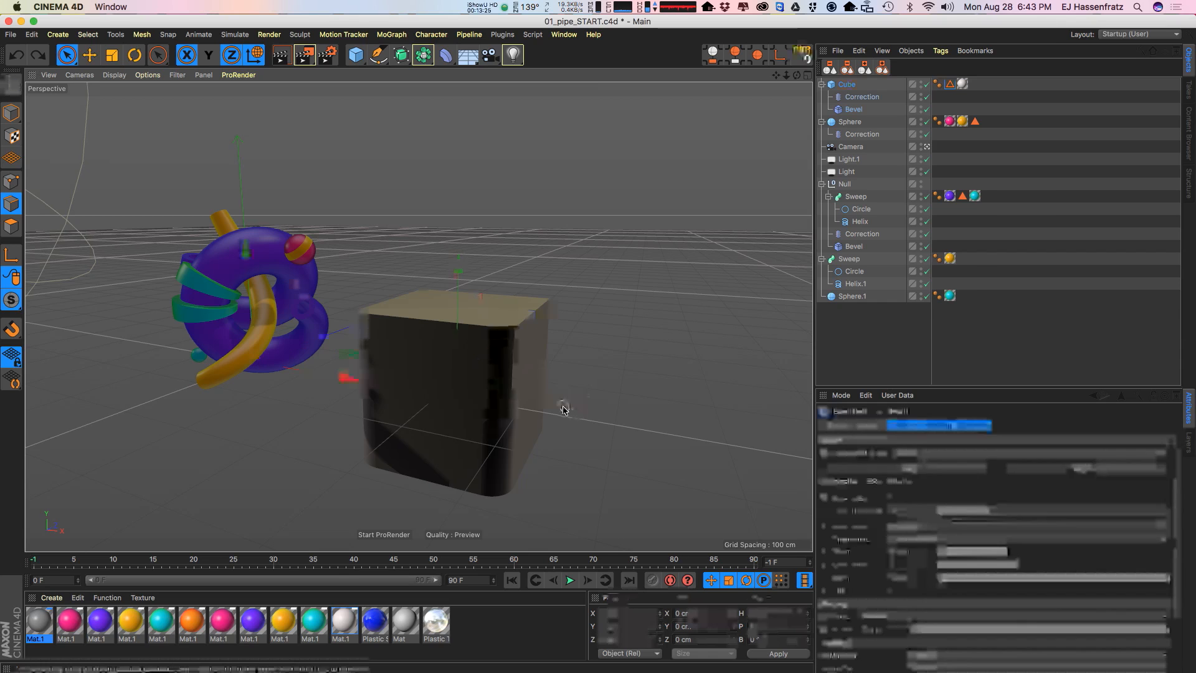
{"action": "left_click_drag", "start_coordinate": [503, 395], "coordinate": [552, 339], "text": "alt"}
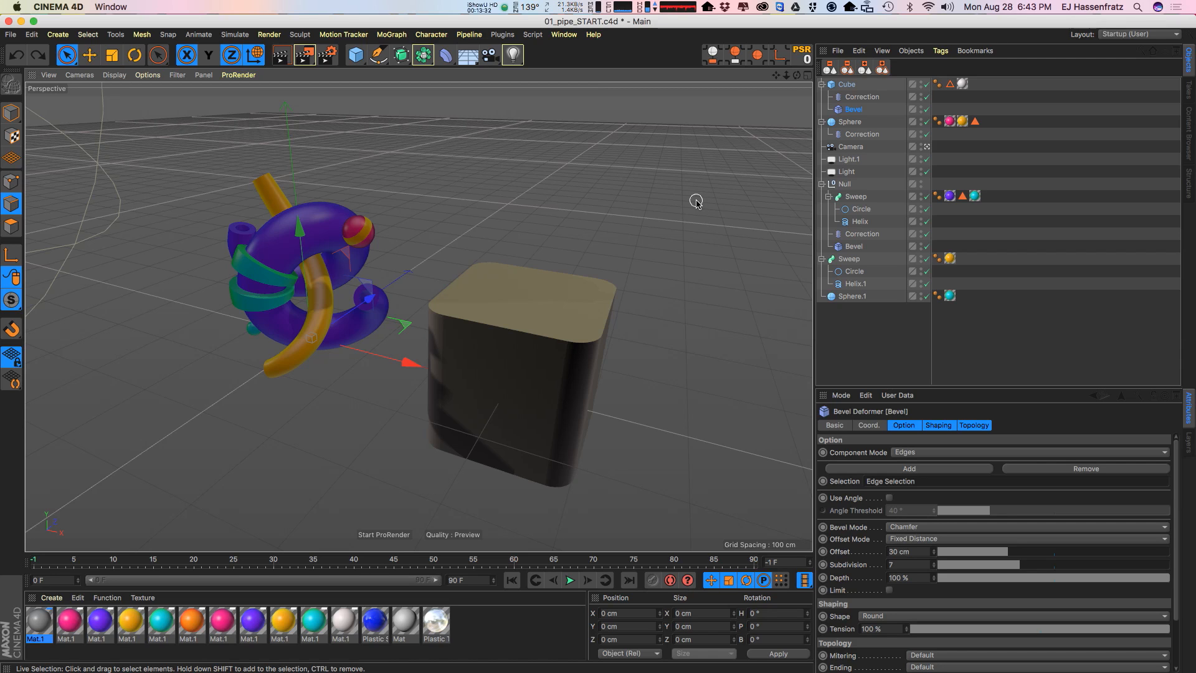
Step: Switch to the 02_jiggle_deformer.c4d project and play its animation from the start
{"action": "left_click", "coordinate": [564, 35]}
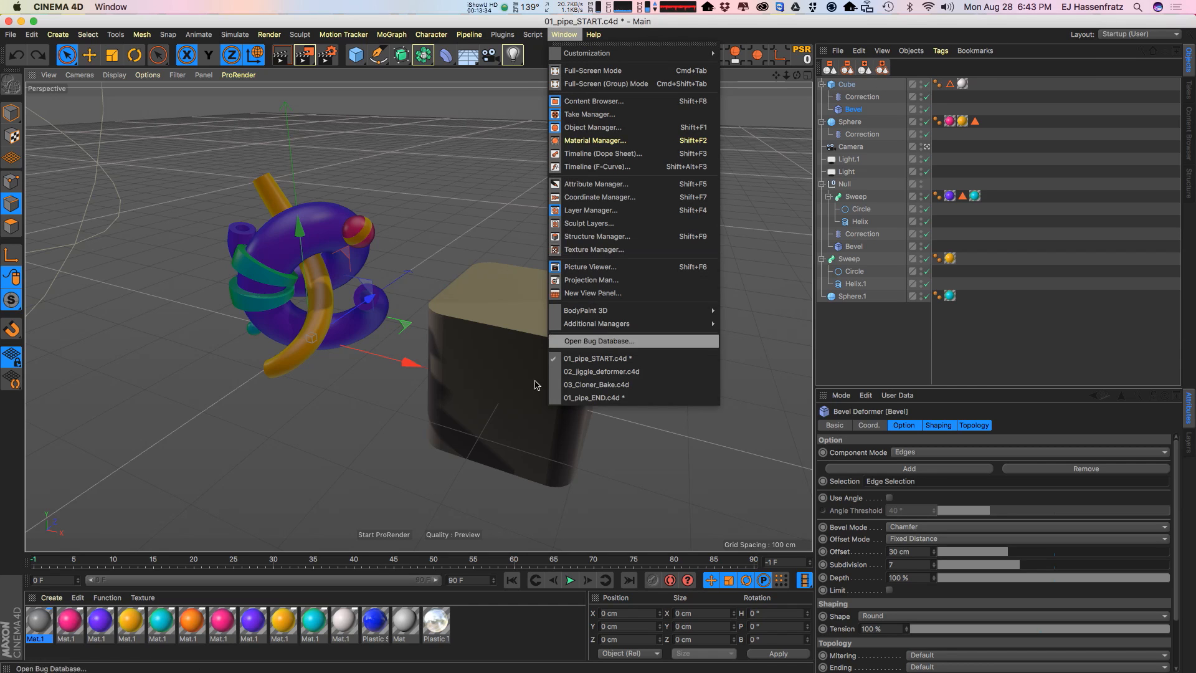
{"action": "left_click", "coordinate": [564, 371]}
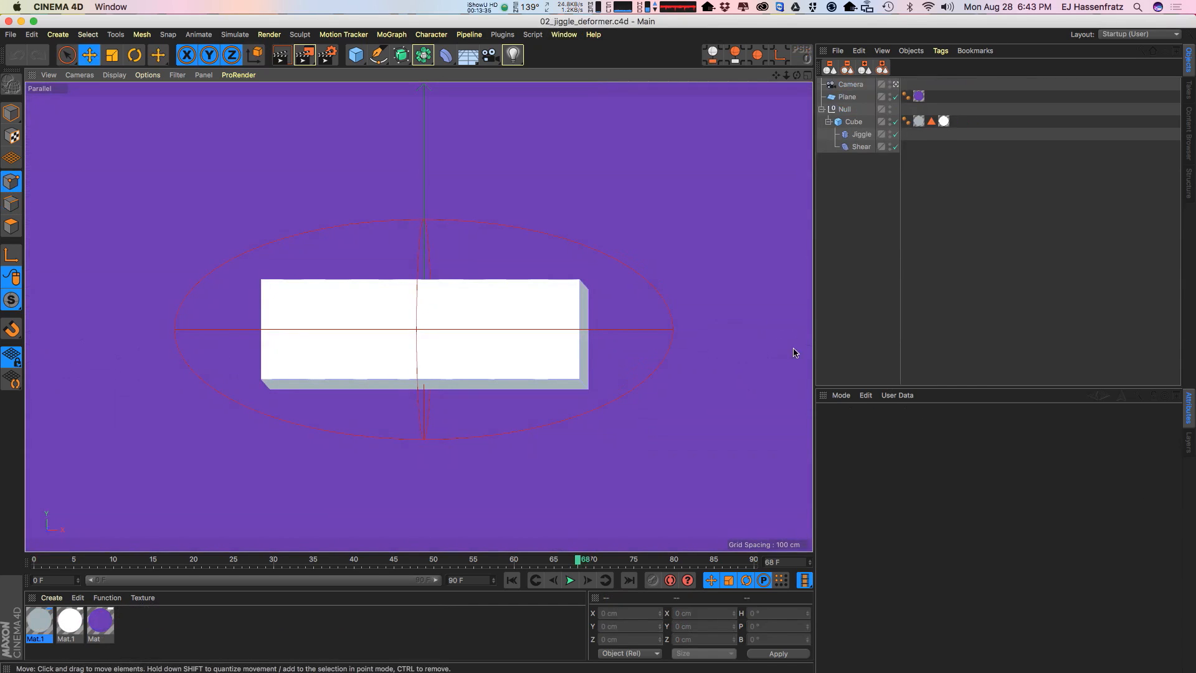
{"action": "left_click", "coordinate": [512, 580]}
{"action": "left_click", "coordinate": [569, 583]}
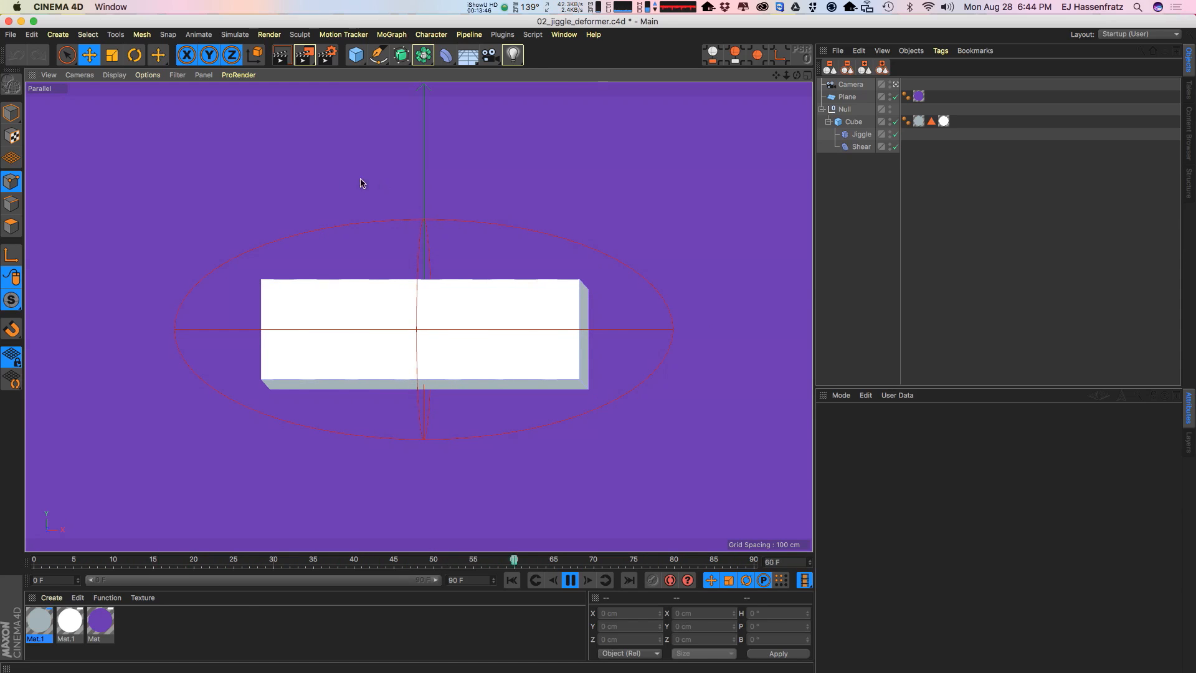
Step: Inspect the Jiggle and Shear deformers under the Cube and stop the playback
{"action": "left_click", "coordinate": [862, 134]}
{"action": "left_click", "coordinate": [865, 148]}
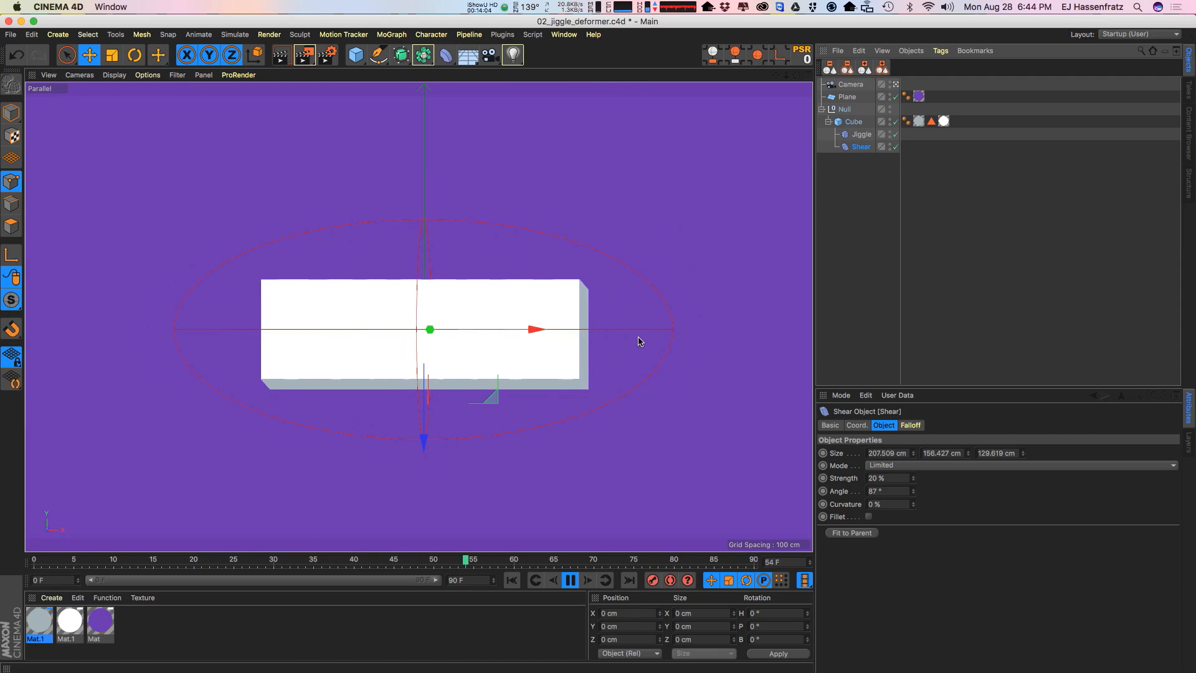
{"action": "key", "text": "F8"}
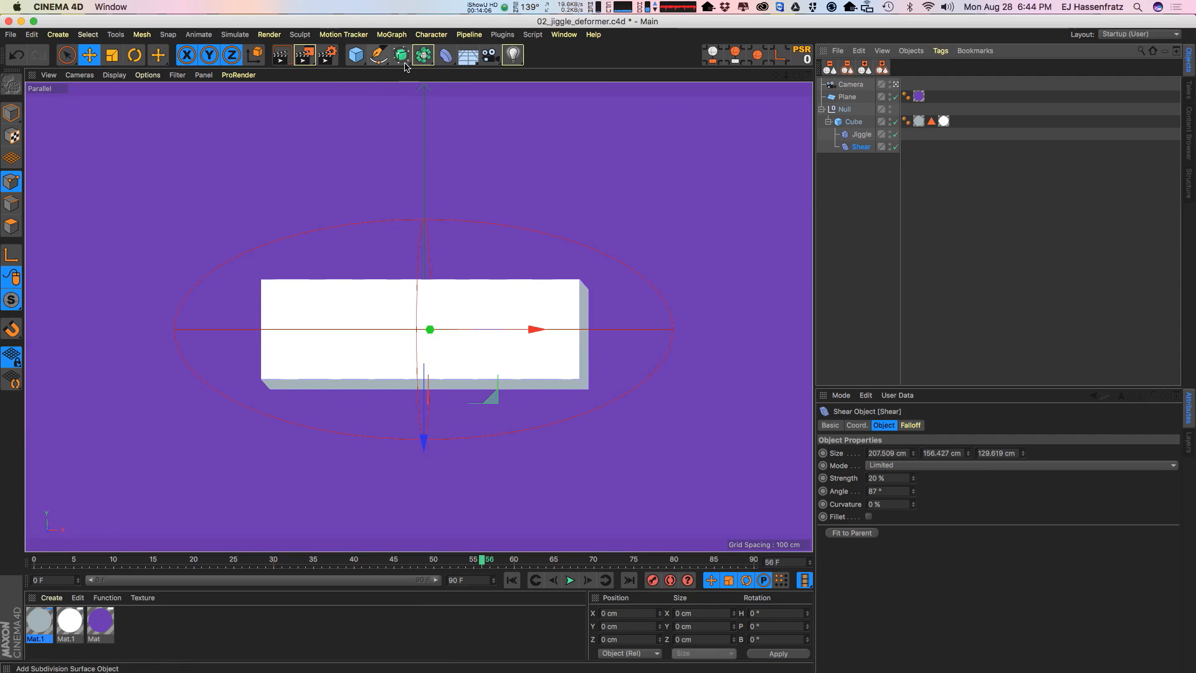
Step: Add a Correction deformer and make it a child of the Cube below the Shear deformer
{"action": "left_click", "coordinate": [428, 60]}
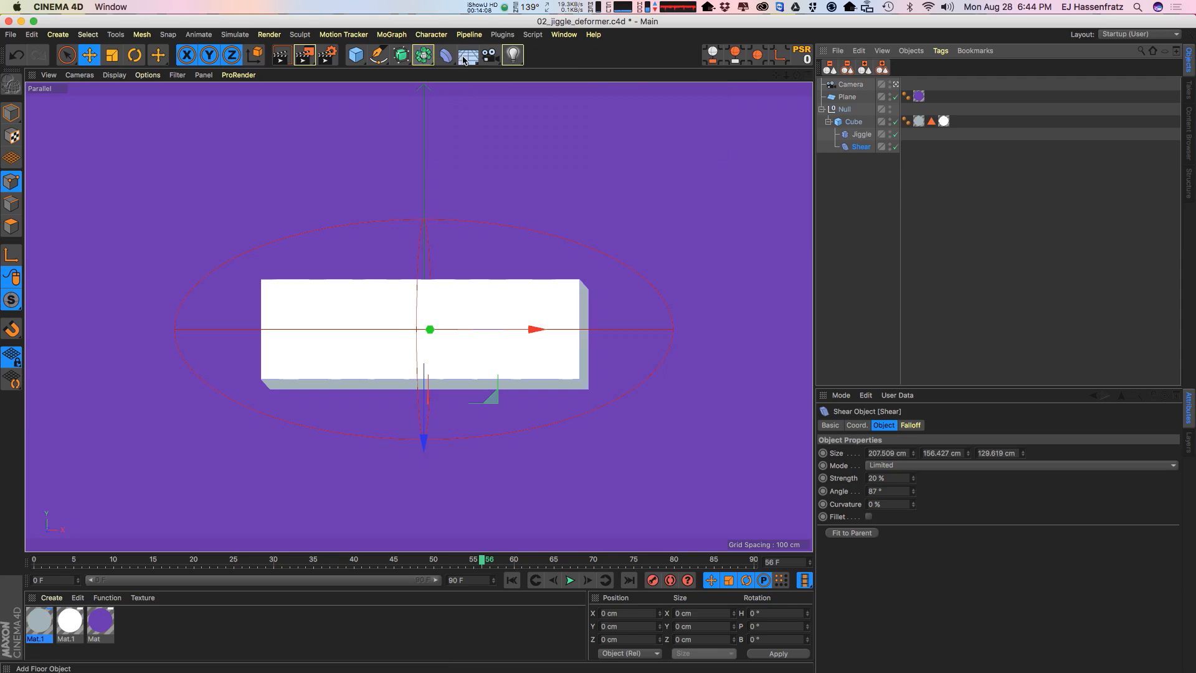
{"action": "left_click", "coordinate": [449, 61]}
{"action": "left_click", "coordinate": [506, 140]}
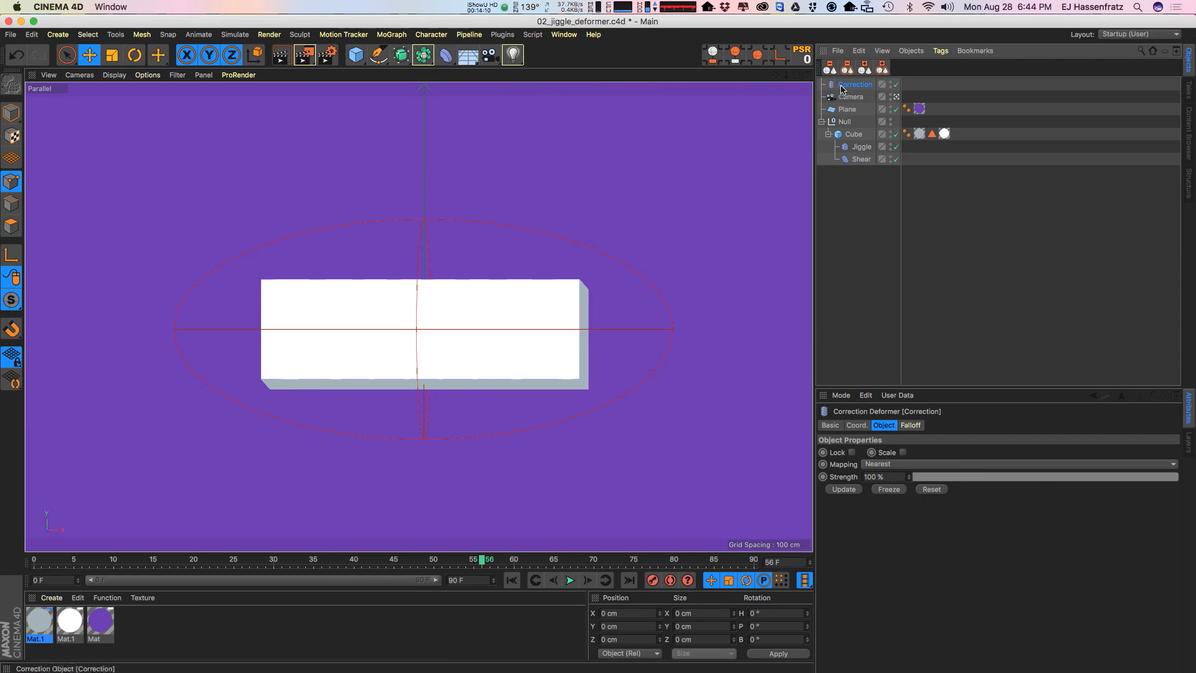
{"action": "left_click_drag", "start_coordinate": [862, 163], "coordinate": [871, 172]}
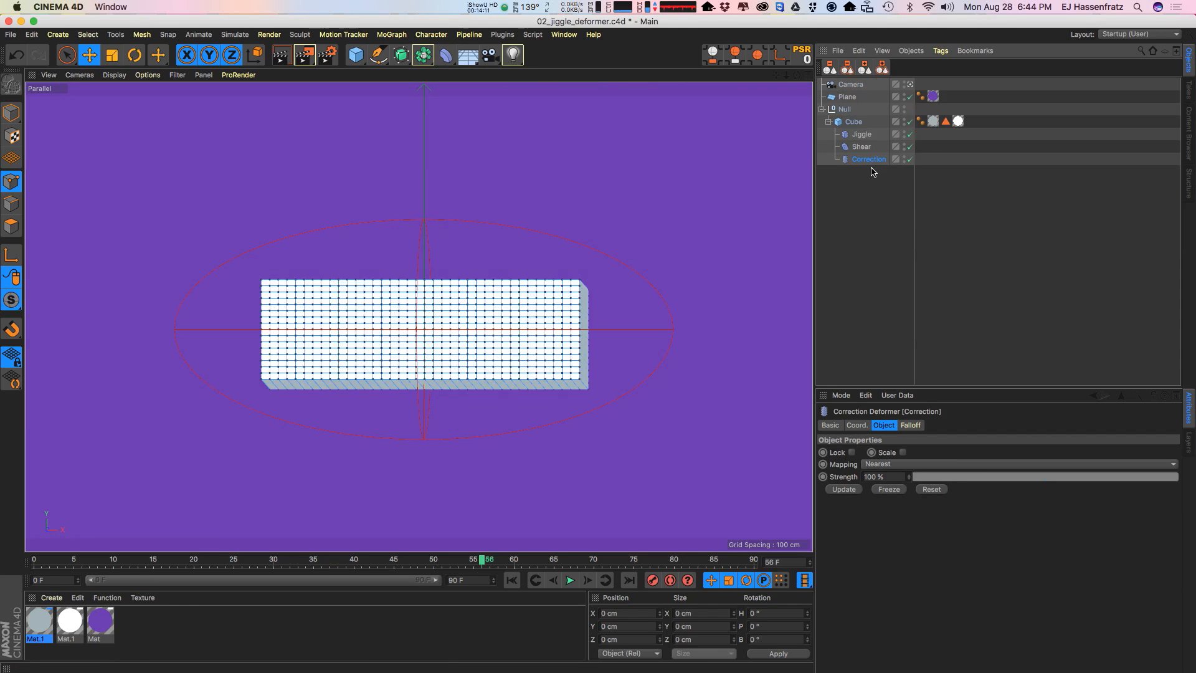
Step: Review the Jiggle, Shear and Correction deformers in their order under the Cube
{"action": "left_click", "coordinate": [862, 134]}
{"action": "left_click", "coordinate": [862, 147]}
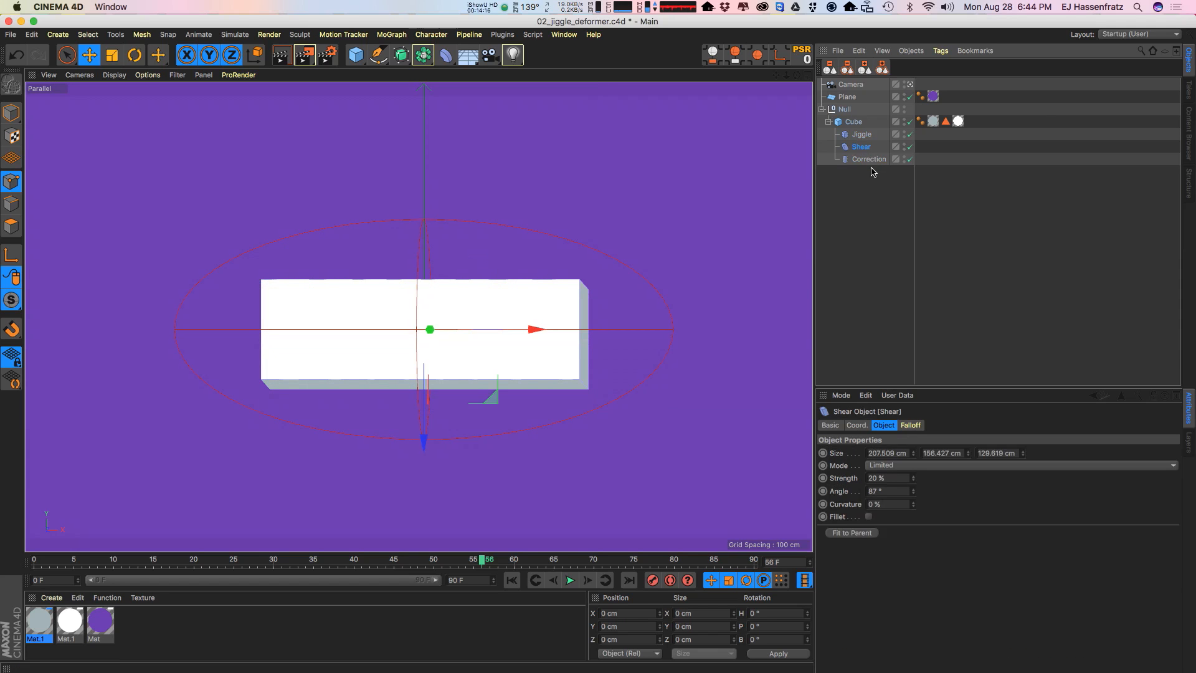
{"action": "left_click", "coordinate": [869, 160]}
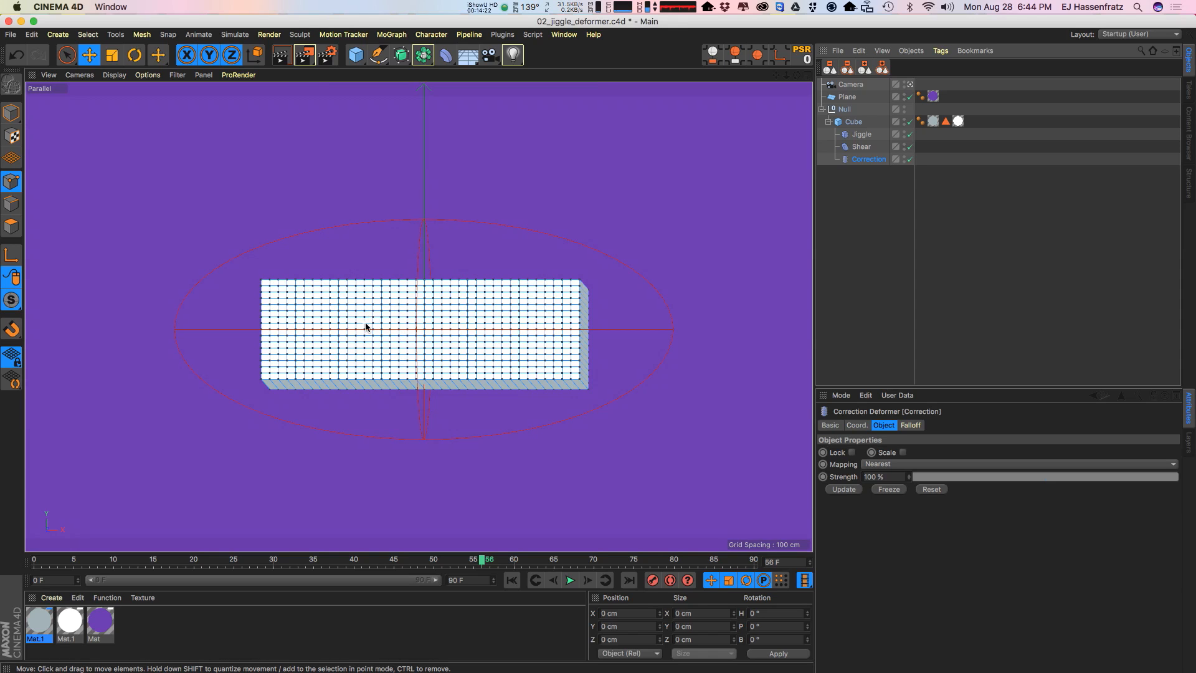
Step: Add a Point Cache tag to the Cube's Correction deformer
{"action": "right_click", "coordinate": [873, 161]}
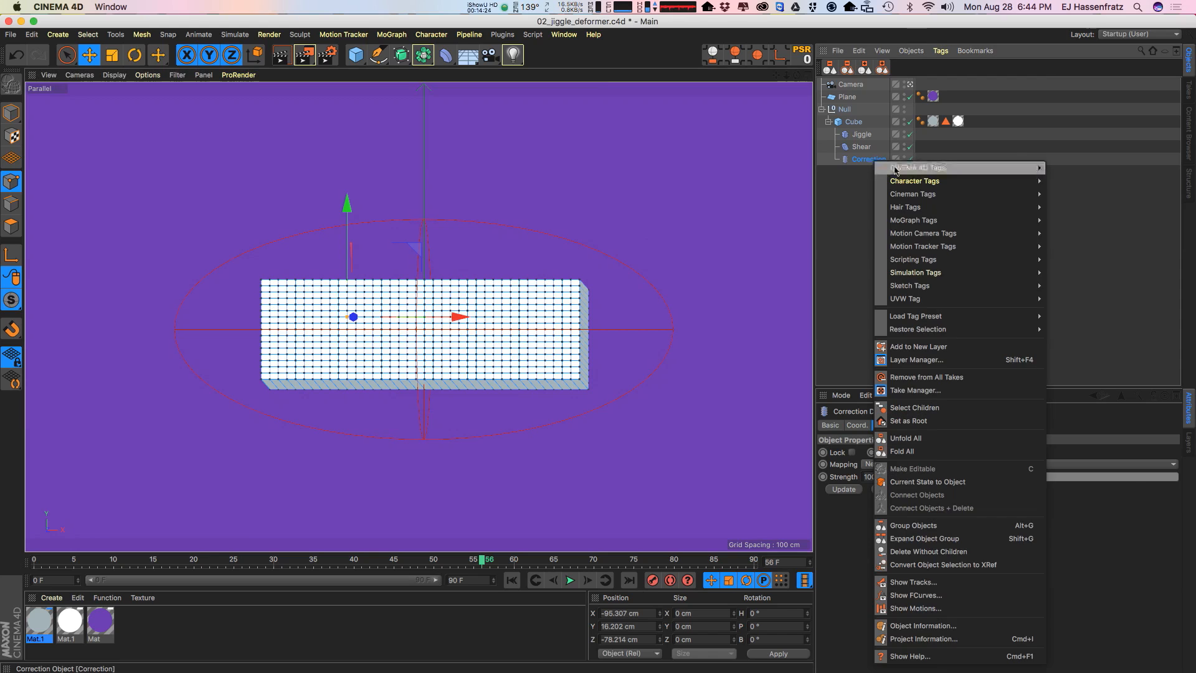
{"action": "mouse_move", "coordinate": [897, 168]}
{"action": "left_click", "coordinate": [1087, 260]}
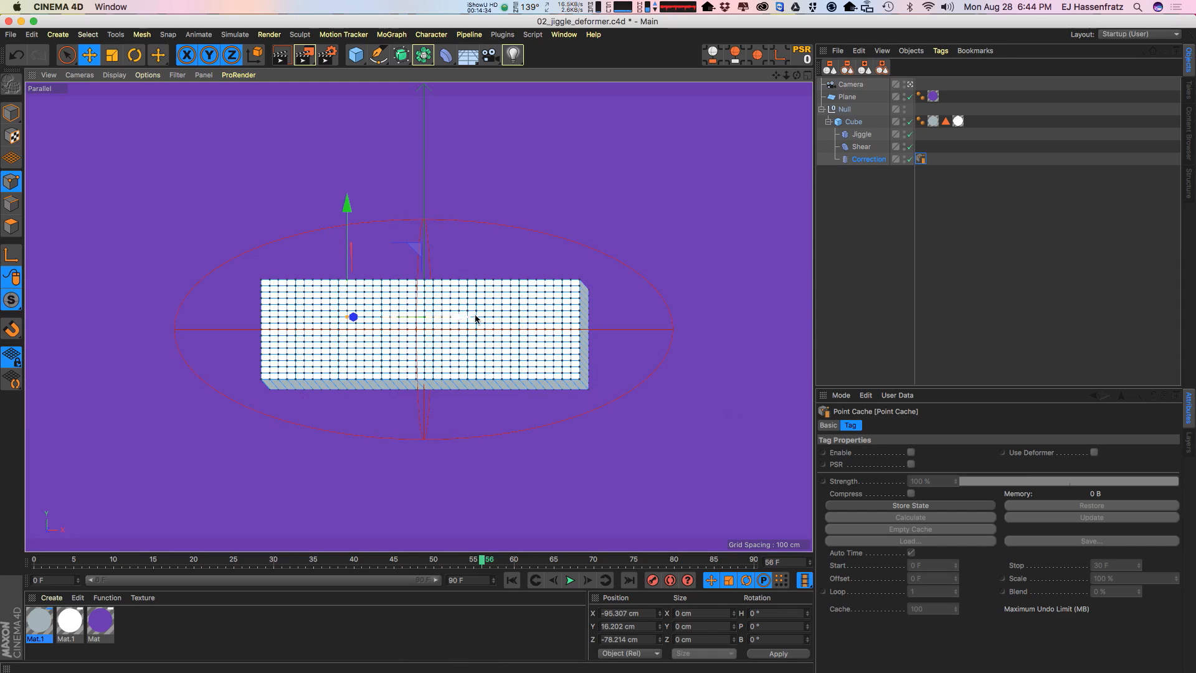
Step: Store the state in the Correction's Point Cache tag and calculate the cache
{"action": "left_click_drag", "start_coordinate": [460, 317], "coordinate": [435, 378]}
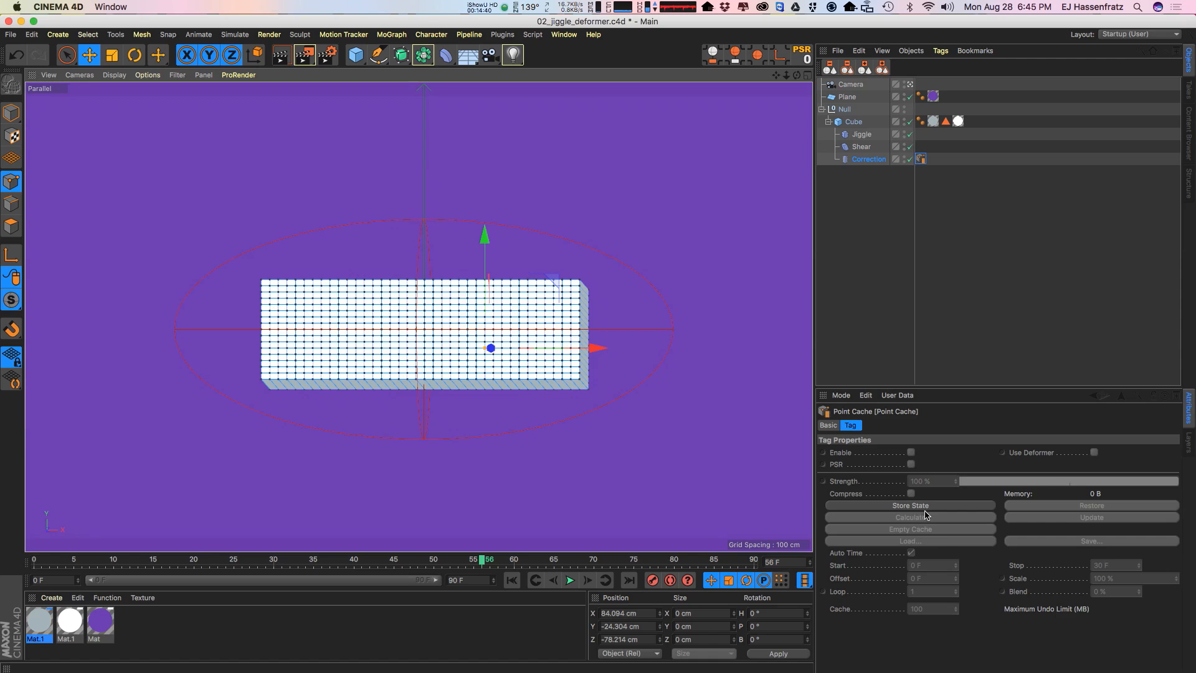
{"action": "left_click", "coordinate": [857, 506]}
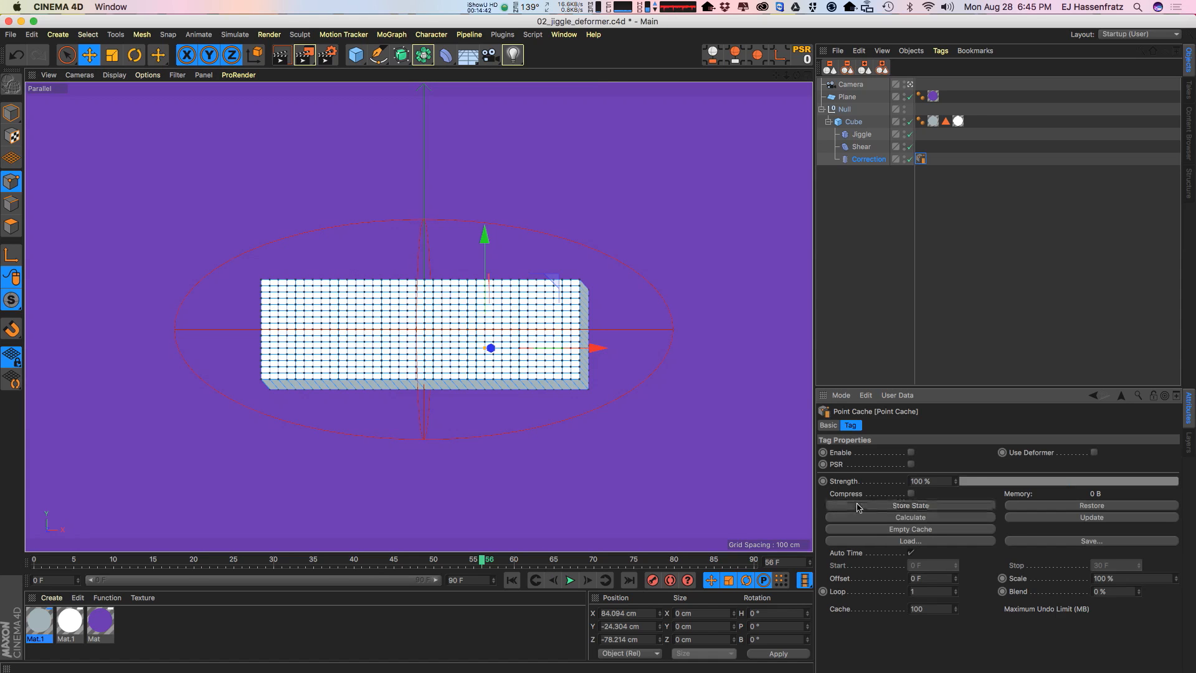
{"action": "left_click", "coordinate": [872, 518]}
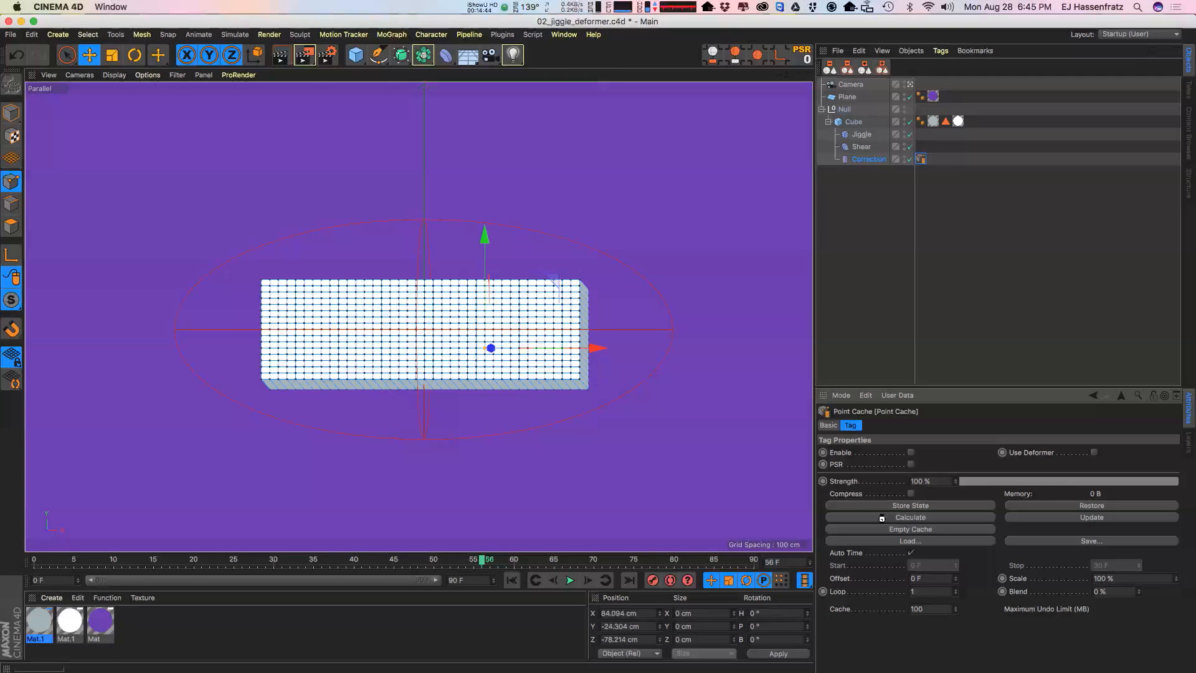
Step: Disable the Jiggle and Shear deformers under the Cube and play back the cached animation in Model mode
{"action": "left_click", "coordinate": [910, 135]}
{"action": "left_click", "coordinate": [910, 147]}
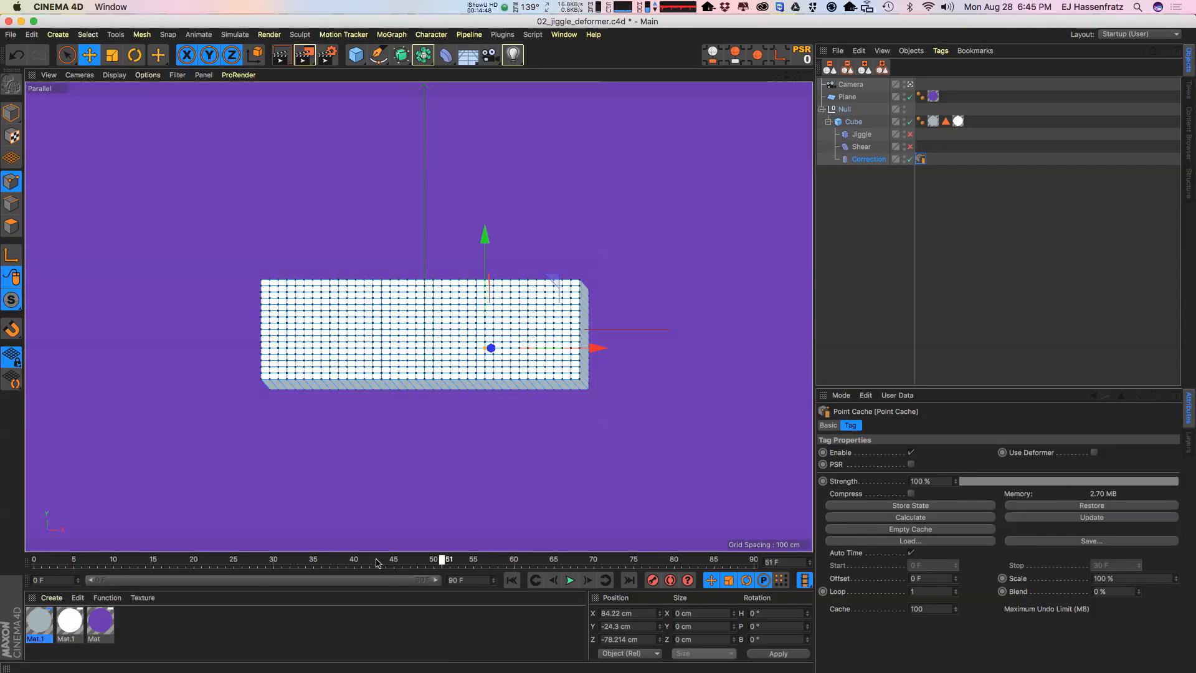
{"action": "left_click_drag", "start_coordinate": [140, 561], "coordinate": [425, 559]}
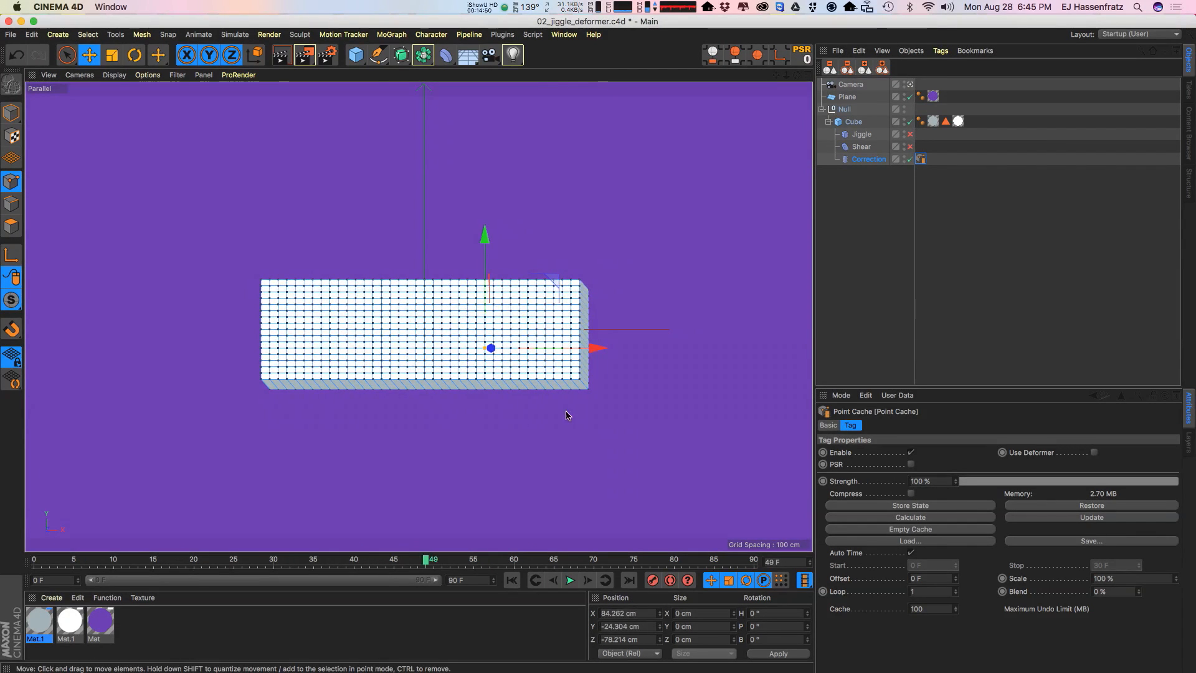
{"action": "left_click", "coordinate": [570, 580]}
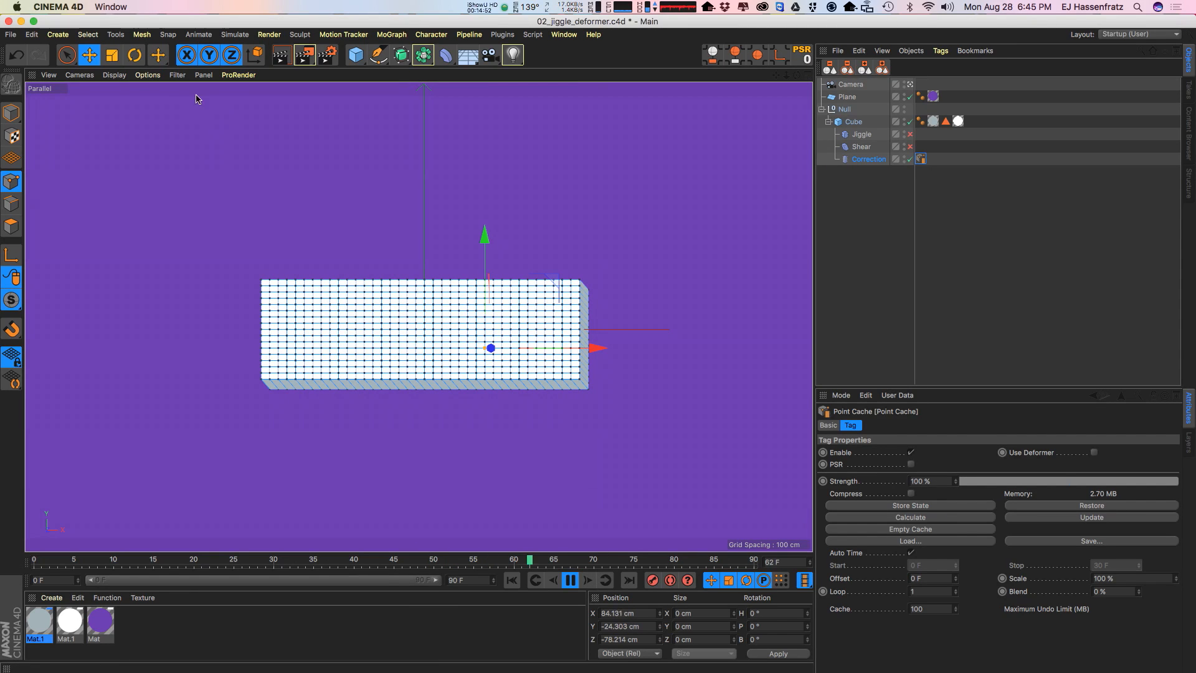
{"action": "left_click", "coordinate": [12, 116]}
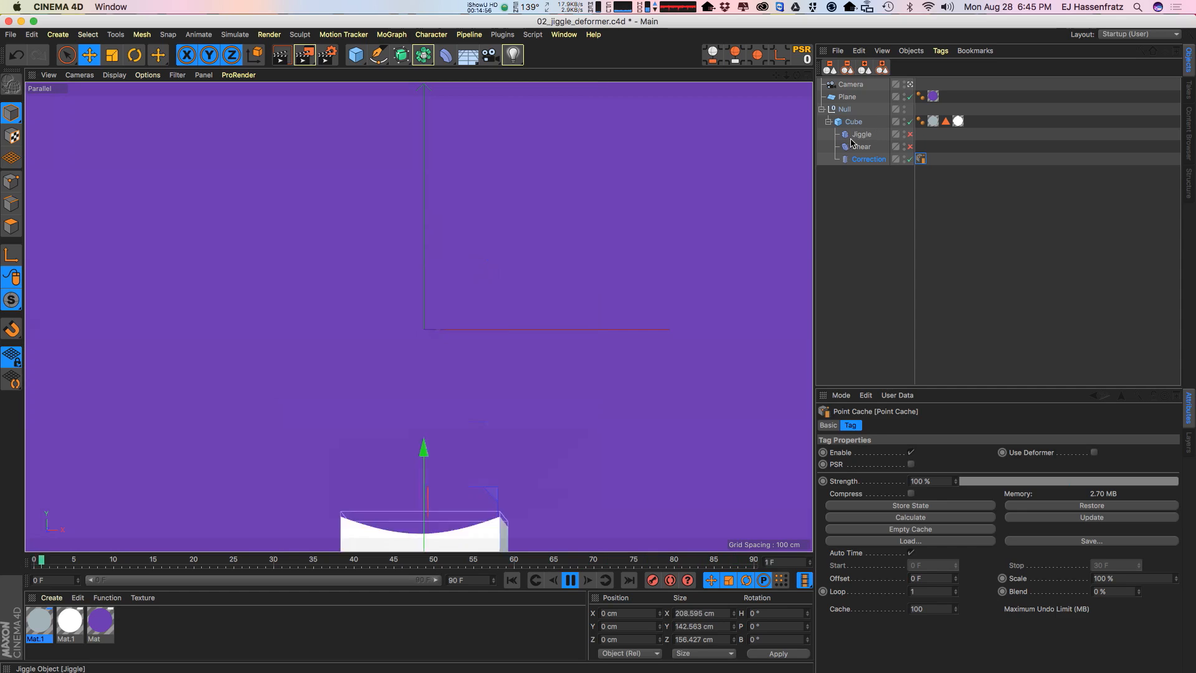
Step: Set the Scale of the Correction's Point Cache tag to 50%
{"action": "left_click", "coordinate": [931, 167]}
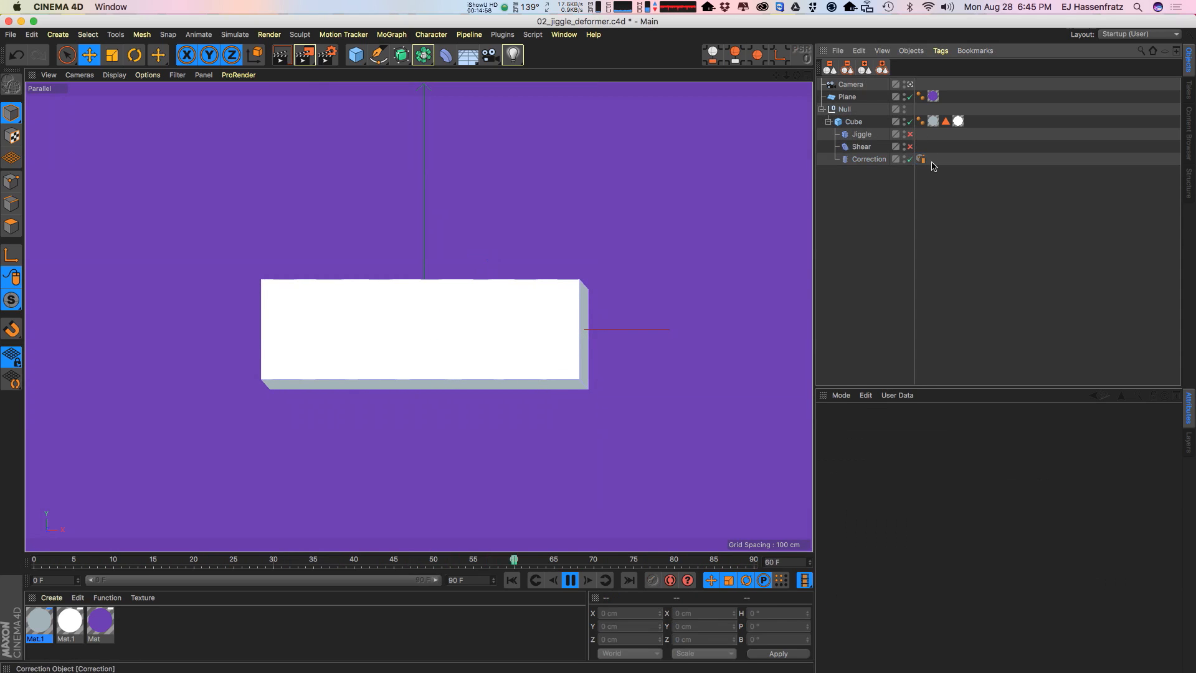
{"action": "left_click", "coordinate": [920, 159]}
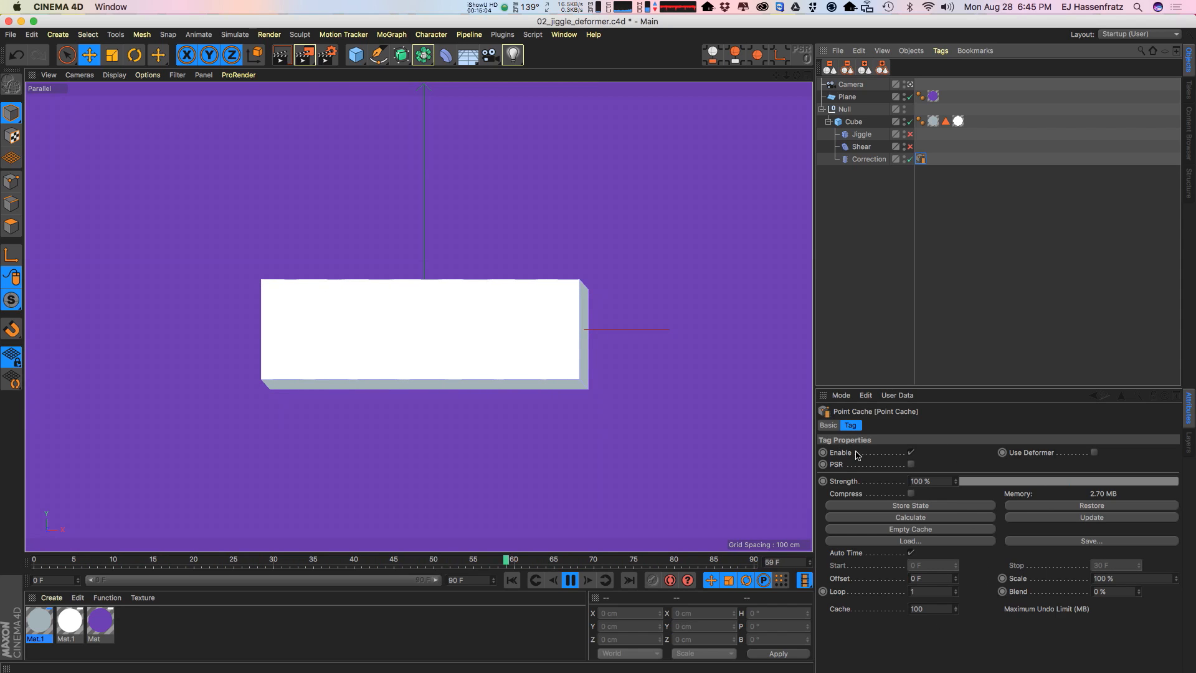
{"action": "double_click", "coordinate": [1135, 578]}
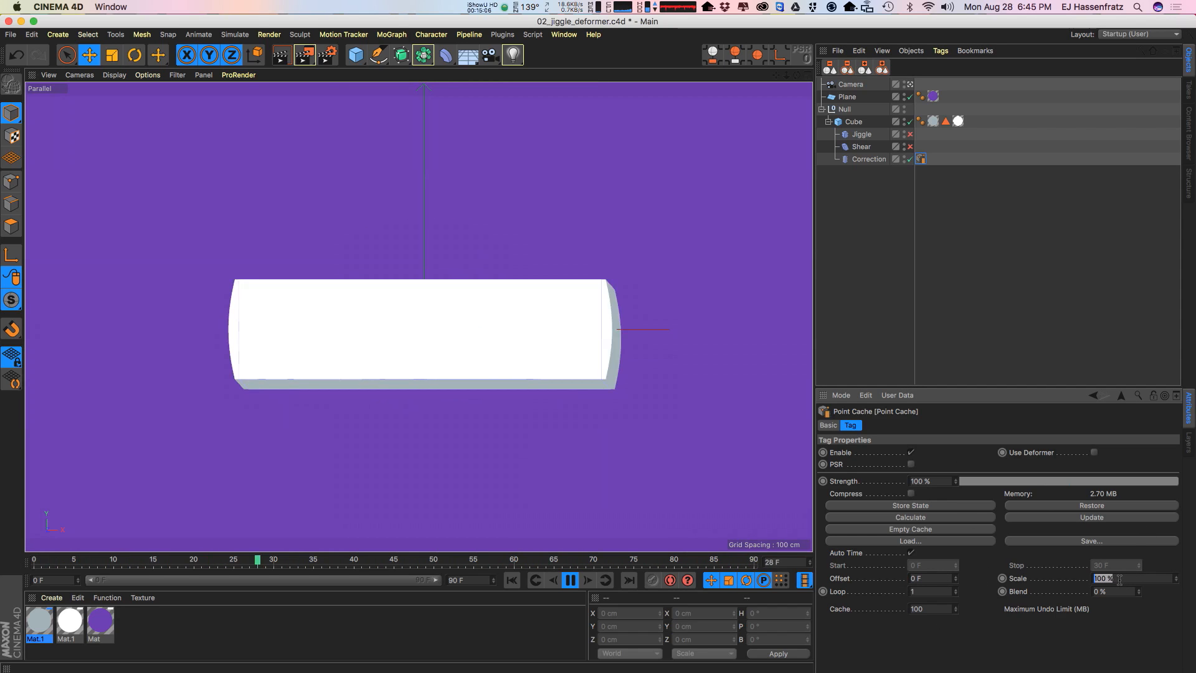
{"action": "type", "text": "50"}
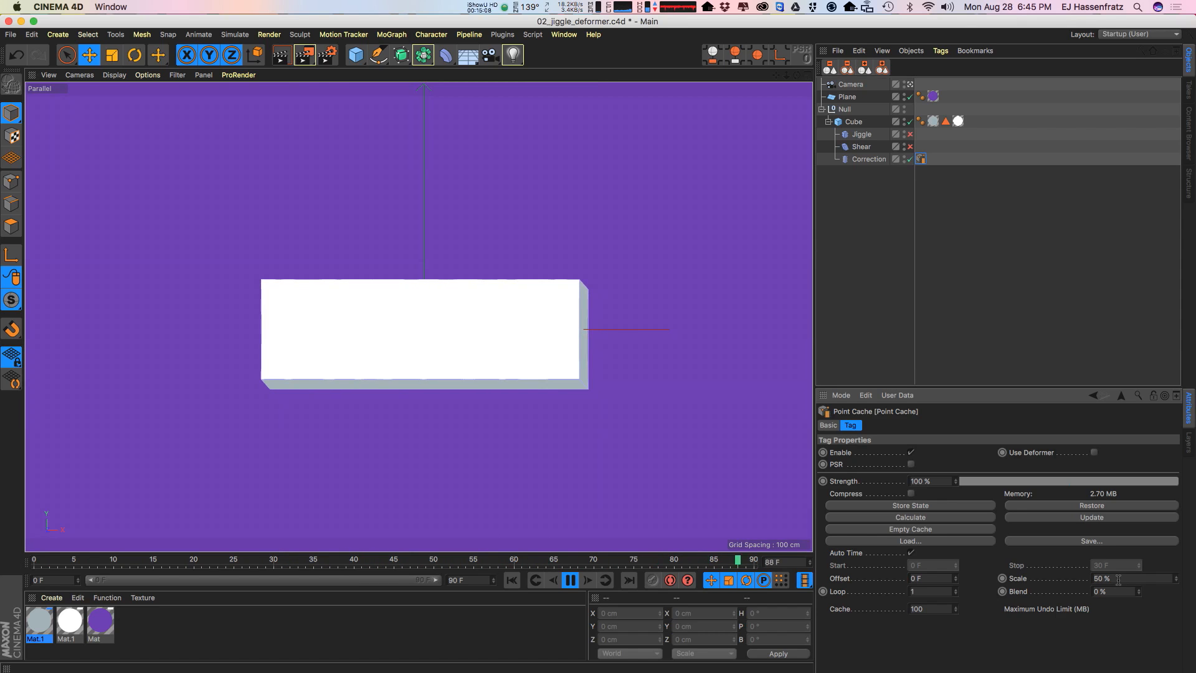
{"action": "key", "text": "Return"}
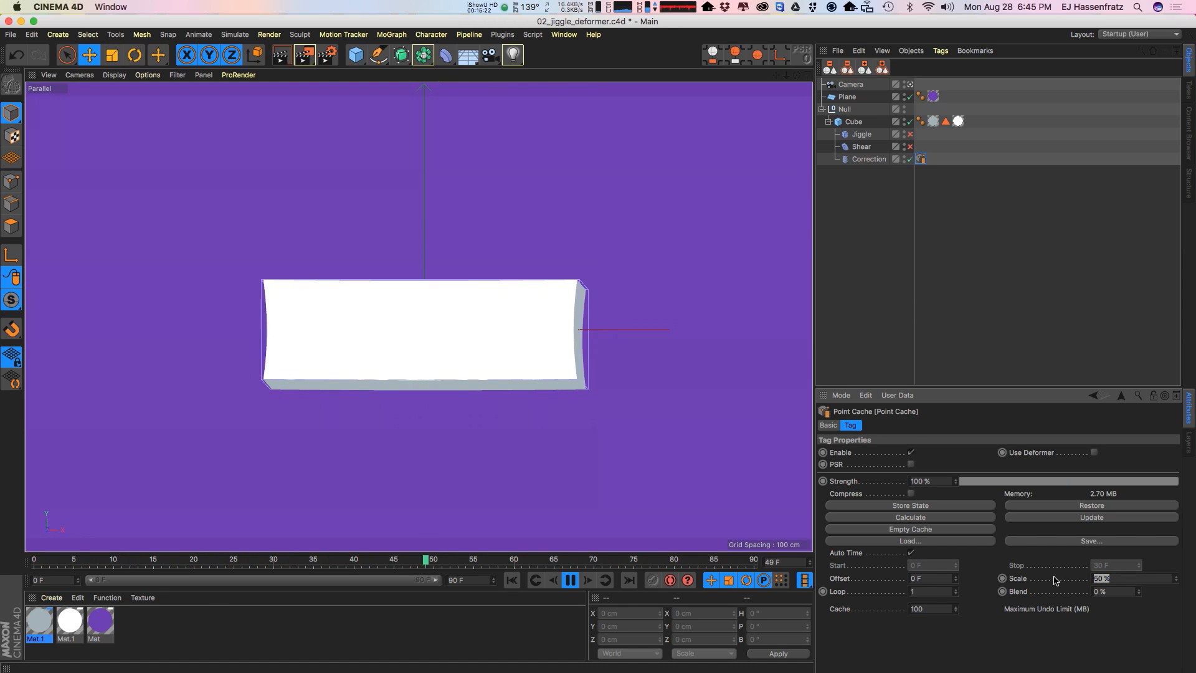
Step: Raise the Point Cache tag's Scale to about 91% and reset it to 100%
{"action": "left_click", "coordinate": [1175, 578]}
{"action": "mouse_move", "coordinate": [1175, 580]}
{"action": "left_mouse_down"}
{"action": "mouse_move", "coordinate": [1177, 568]}
{"action": "mouse_move", "coordinate": [1178, 579]}
{"action": "left_mouse_up"}
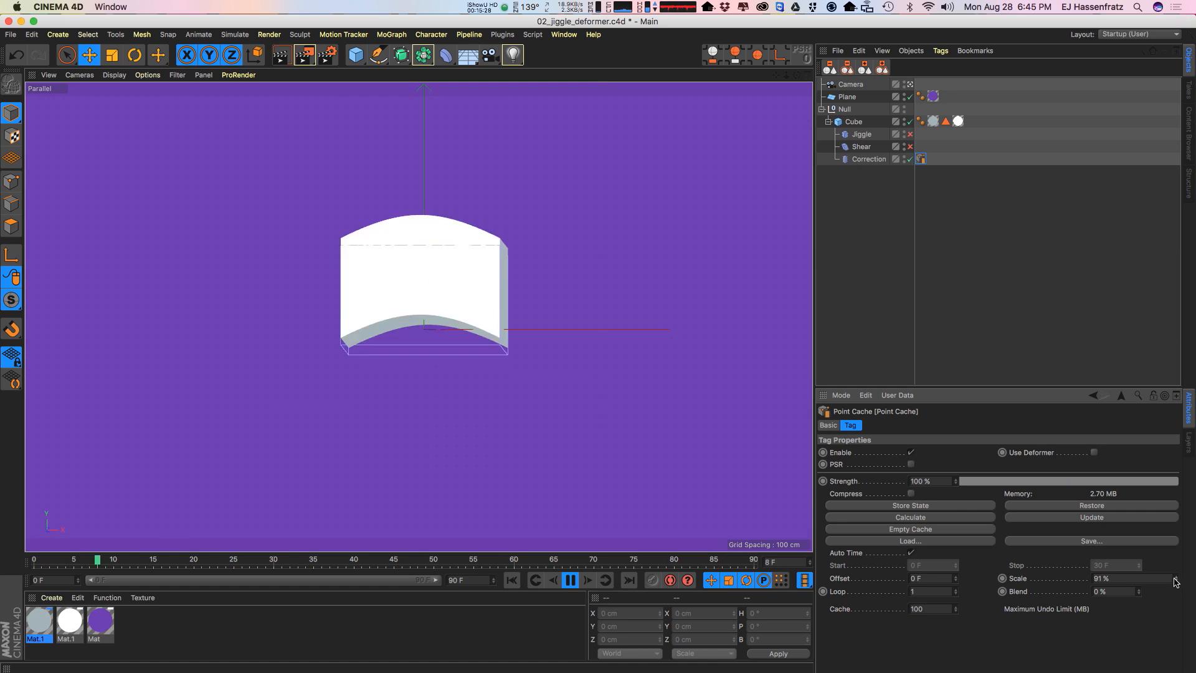
{"action": "left_click_drag", "start_coordinate": [1112, 579], "coordinate": [1095, 579]}
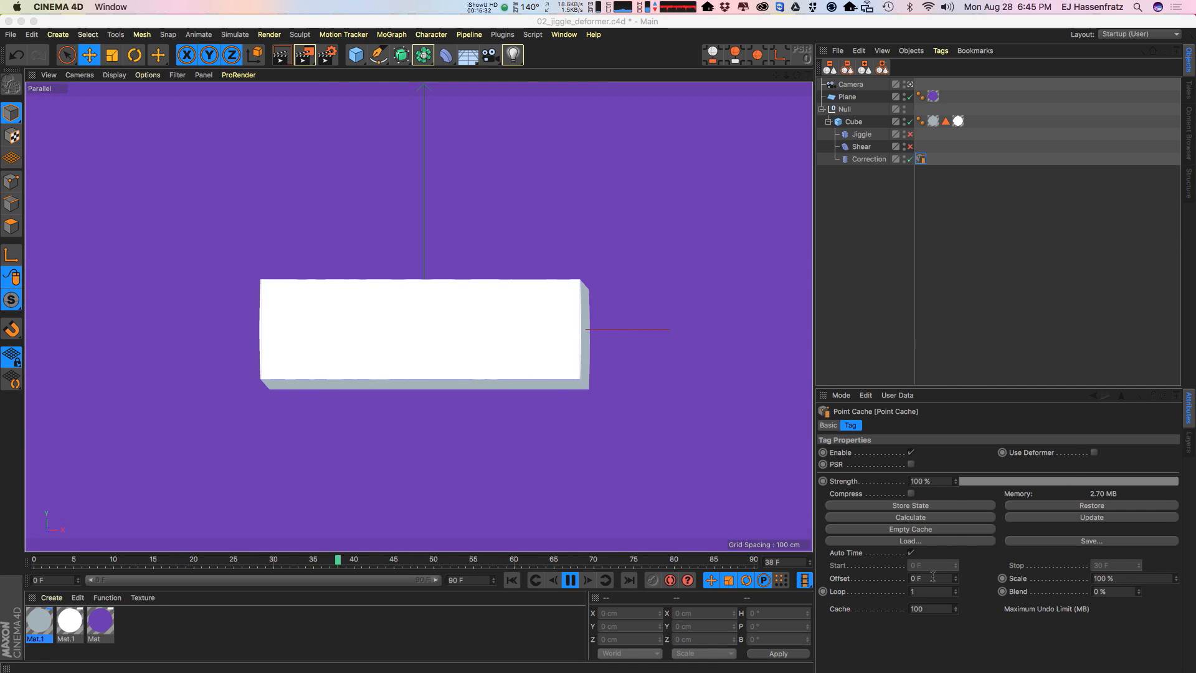
Step: Try a Point Cache Offset of -3 F and change the Offset to 3 F
{"action": "left_click", "coordinate": [956, 581]}
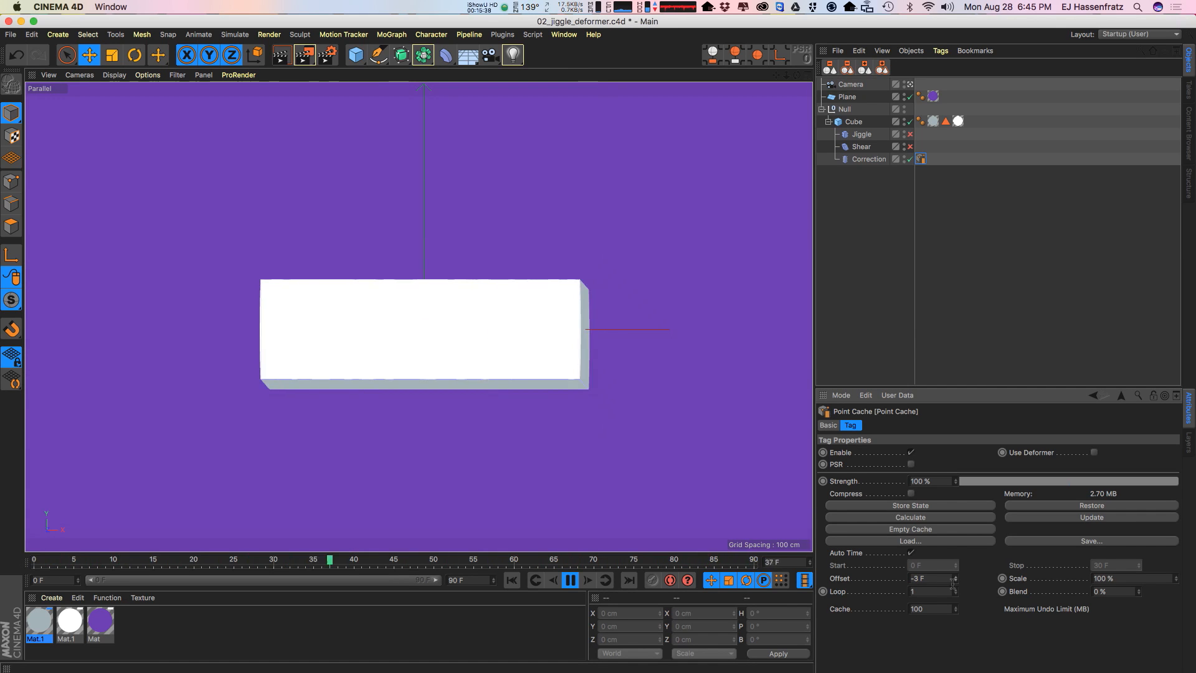
{"action": "left_click", "coordinate": [956, 577]}
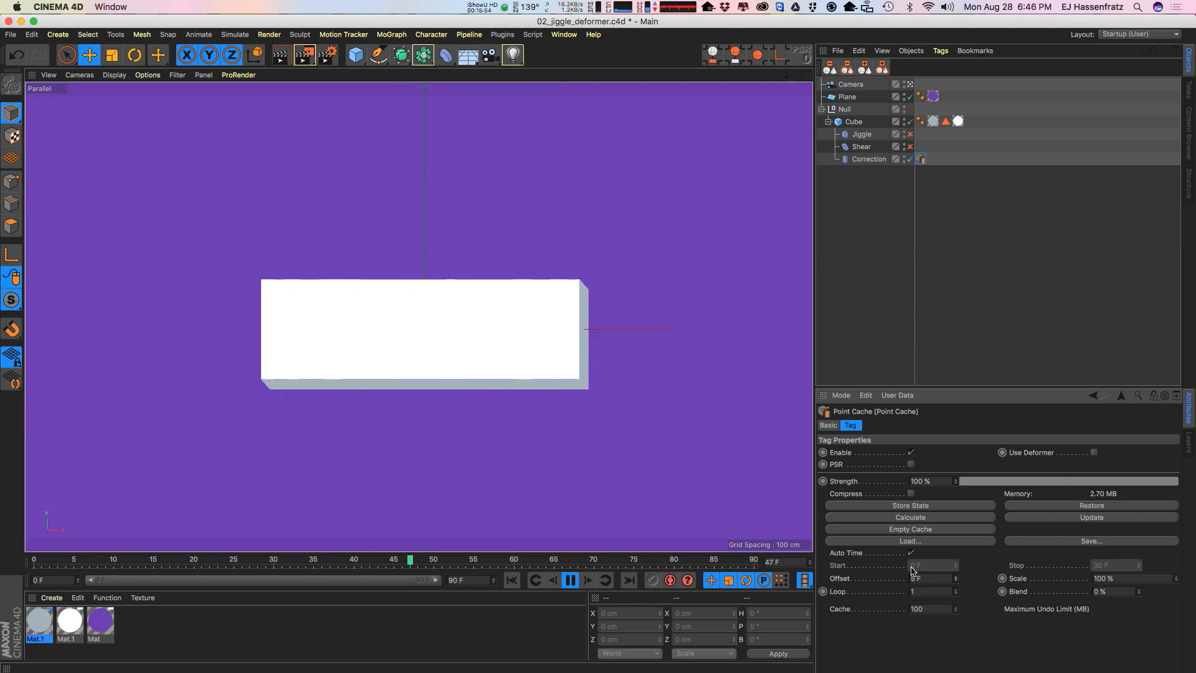
{"action": "left_click", "coordinate": [956, 581]}
{"action": "left_click", "coordinate": [955, 581]}
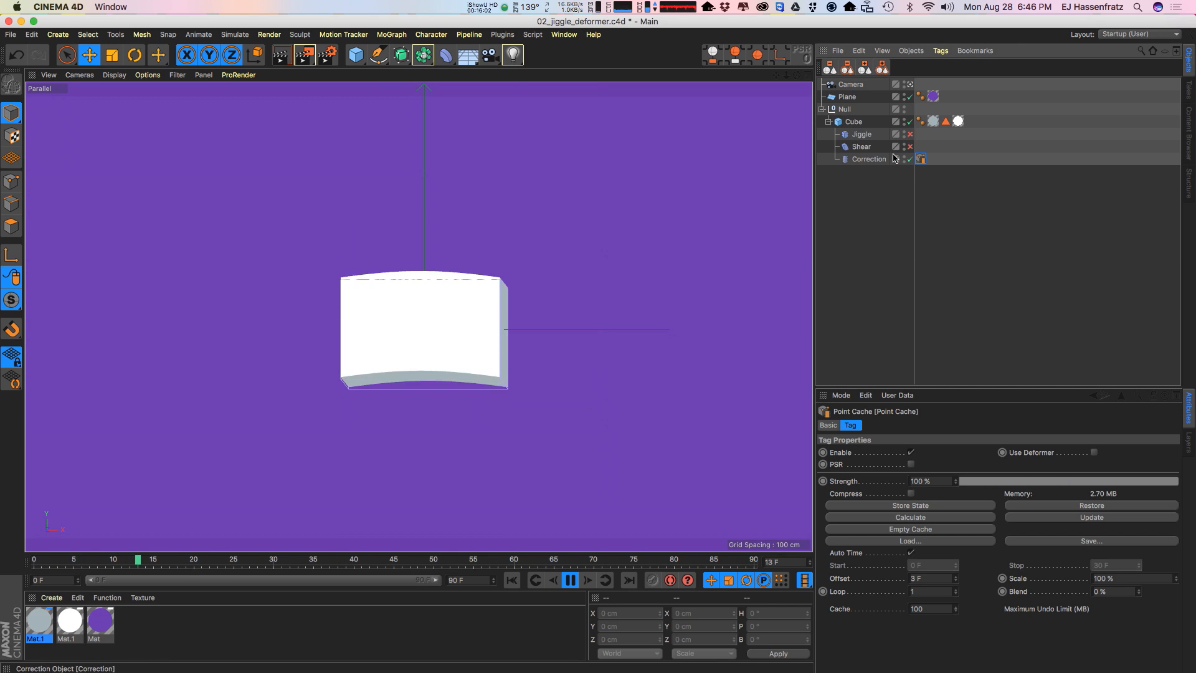
Step: Stop playback and examine the Null and Cube keyframes and the available key functions in the Timeline dope sheet
{"action": "key", "text": "F8"}
{"action": "left_click_drag", "start_coordinate": [878, 182], "coordinate": [845, 112]}
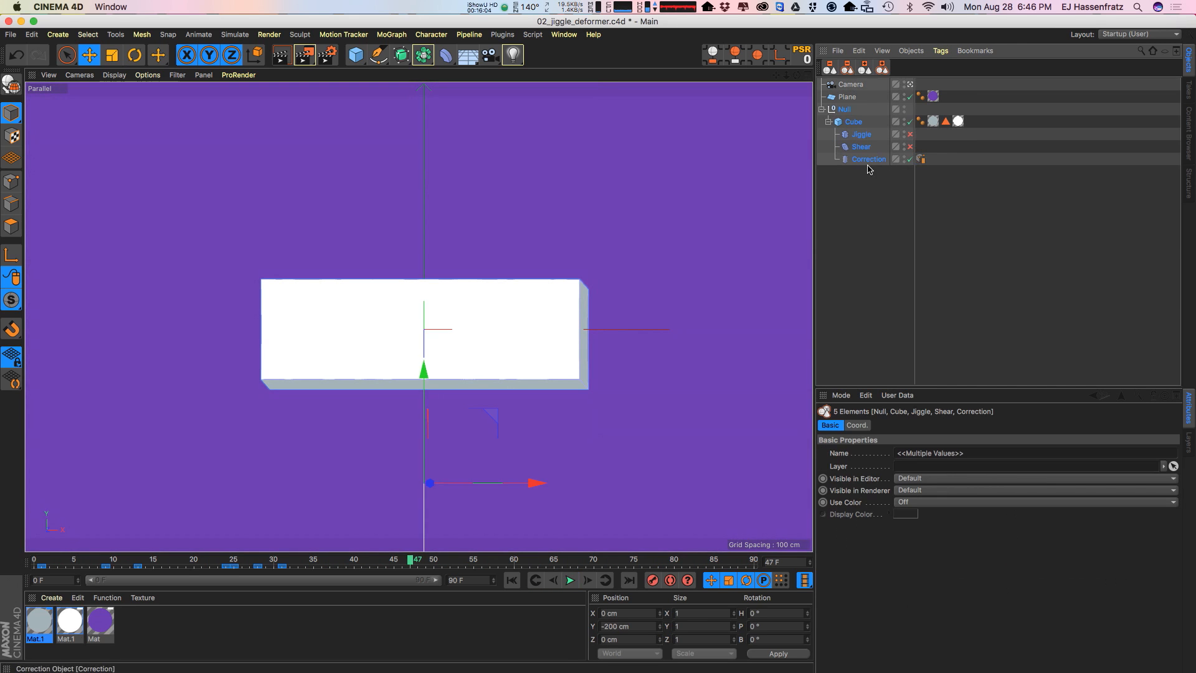
{"action": "left_click", "coordinate": [852, 123]}
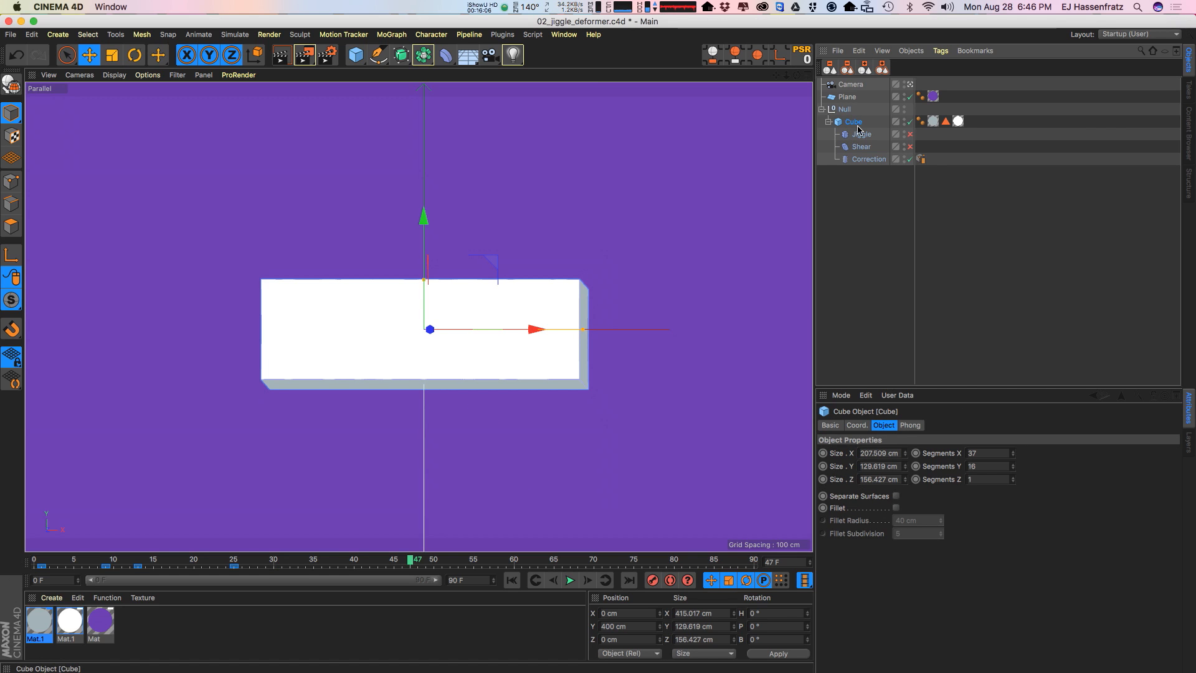
{"action": "left_click", "coordinate": [563, 35]}
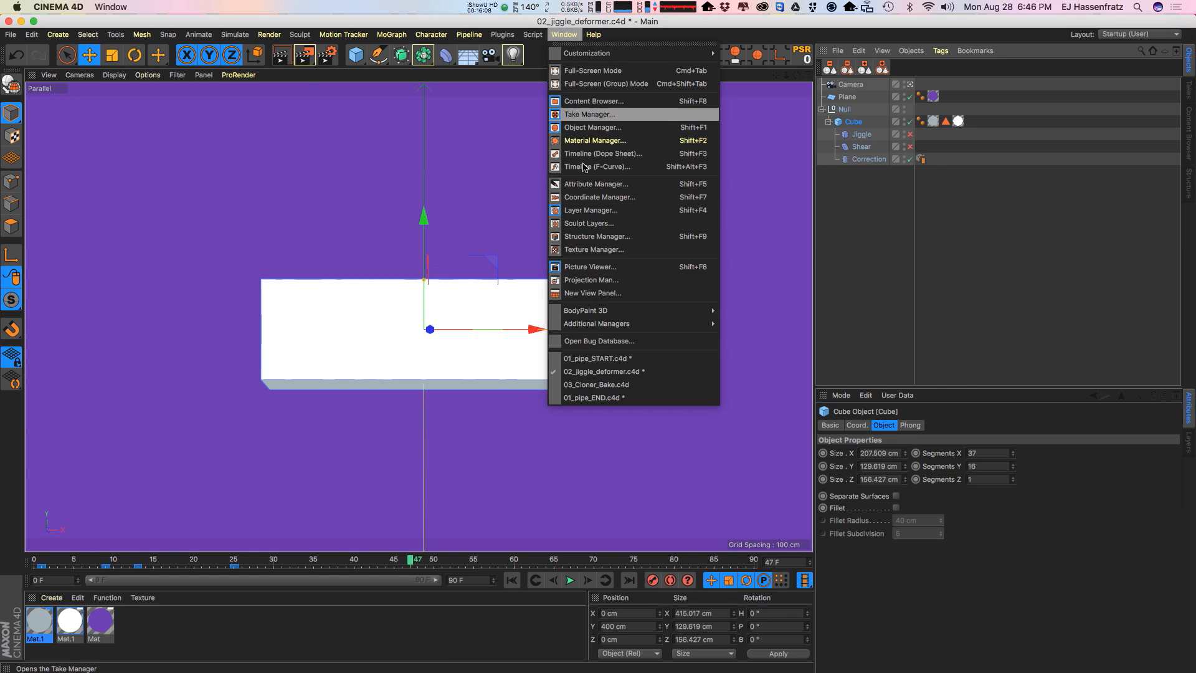
{"action": "left_click", "coordinate": [585, 153]}
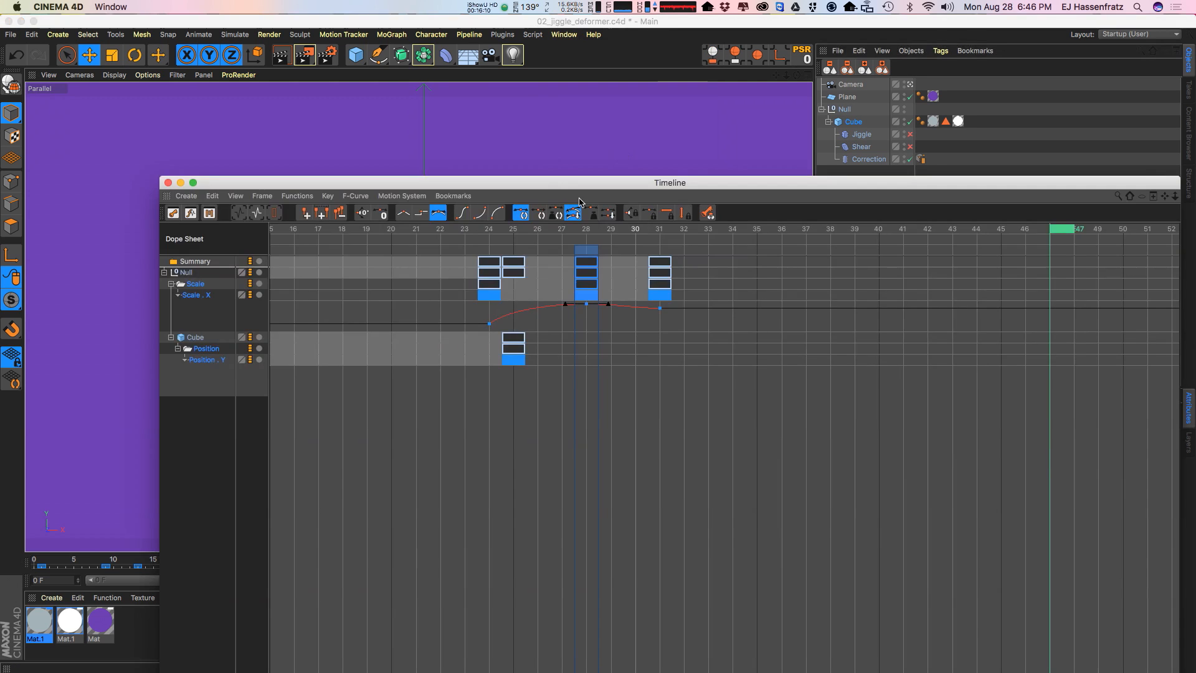
{"action": "left_click", "coordinate": [296, 197]}
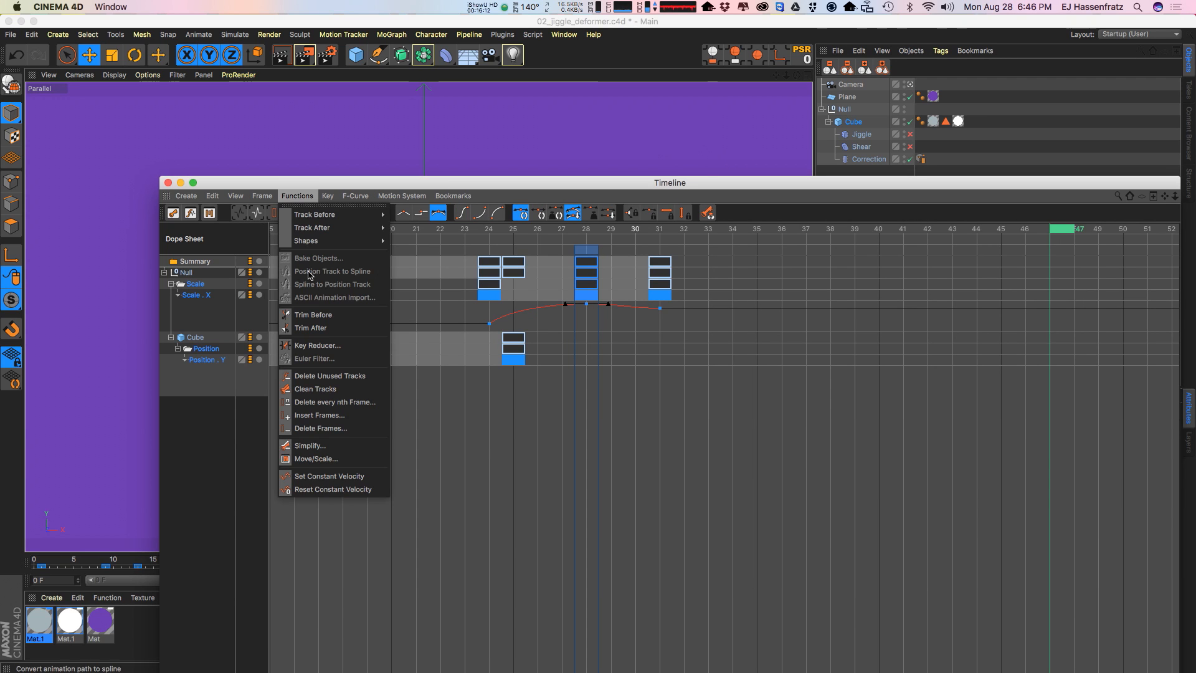
{"action": "left_click", "coordinate": [259, 227]}
{"action": "left_click_drag", "start_coordinate": [160, 187], "coordinate": [157, 188]}
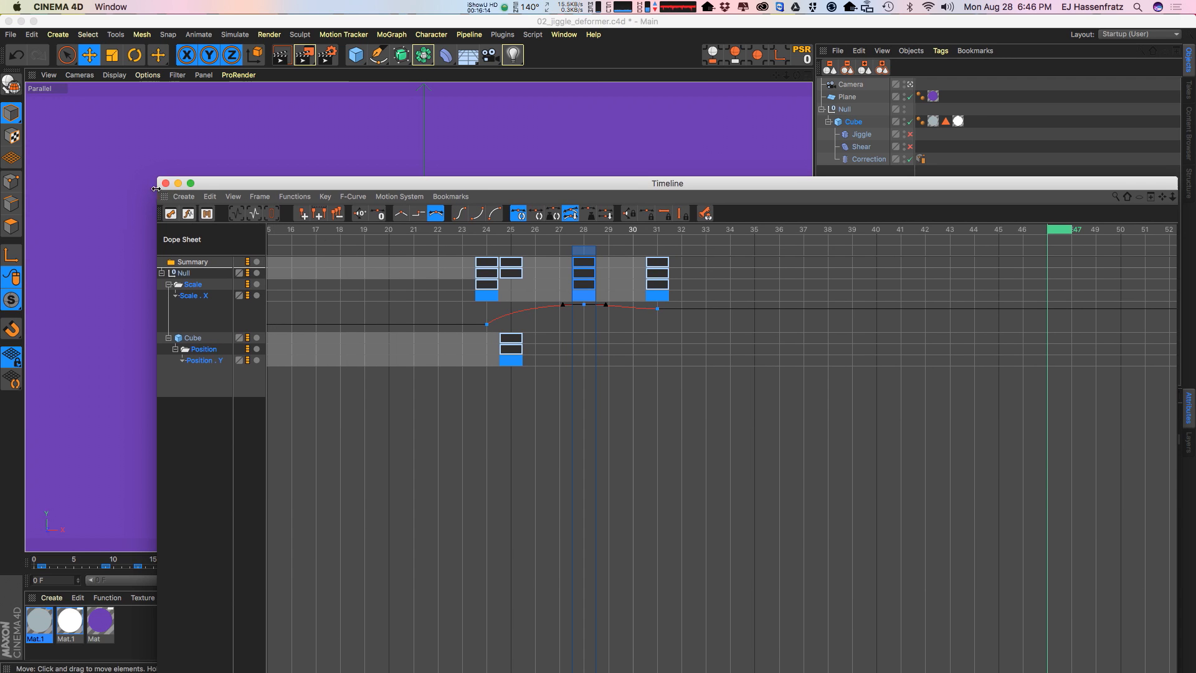
{"action": "left_click", "coordinate": [165, 183]}
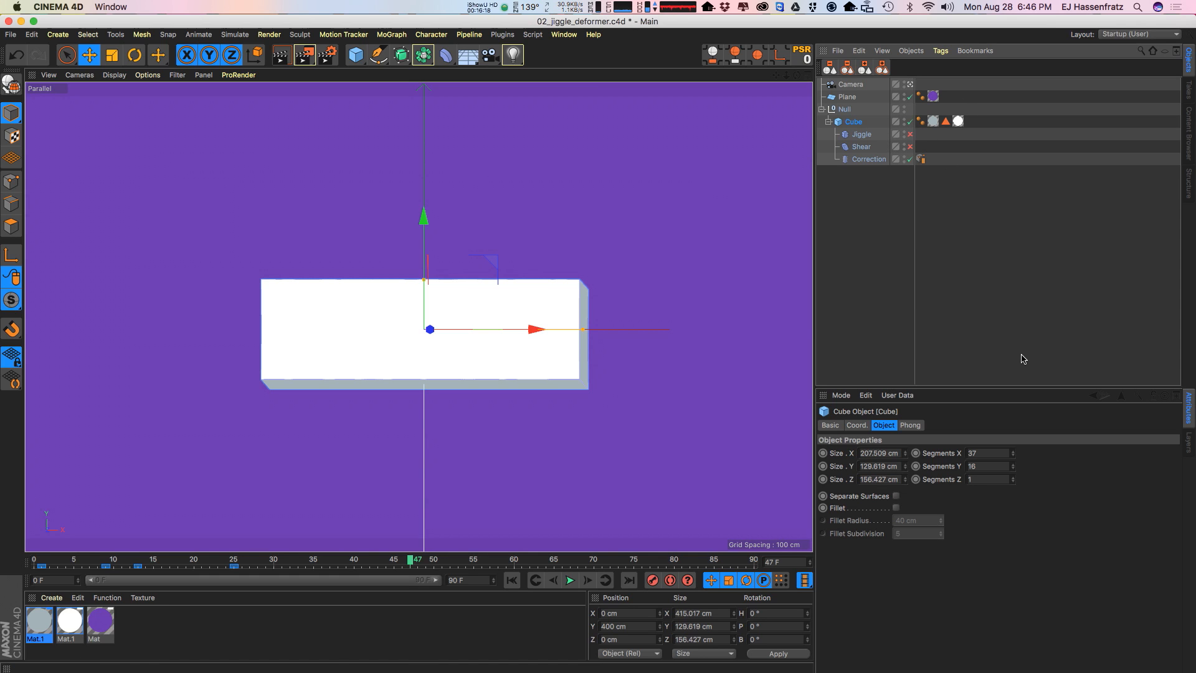
{"action": "left_click", "coordinate": [868, 158]}
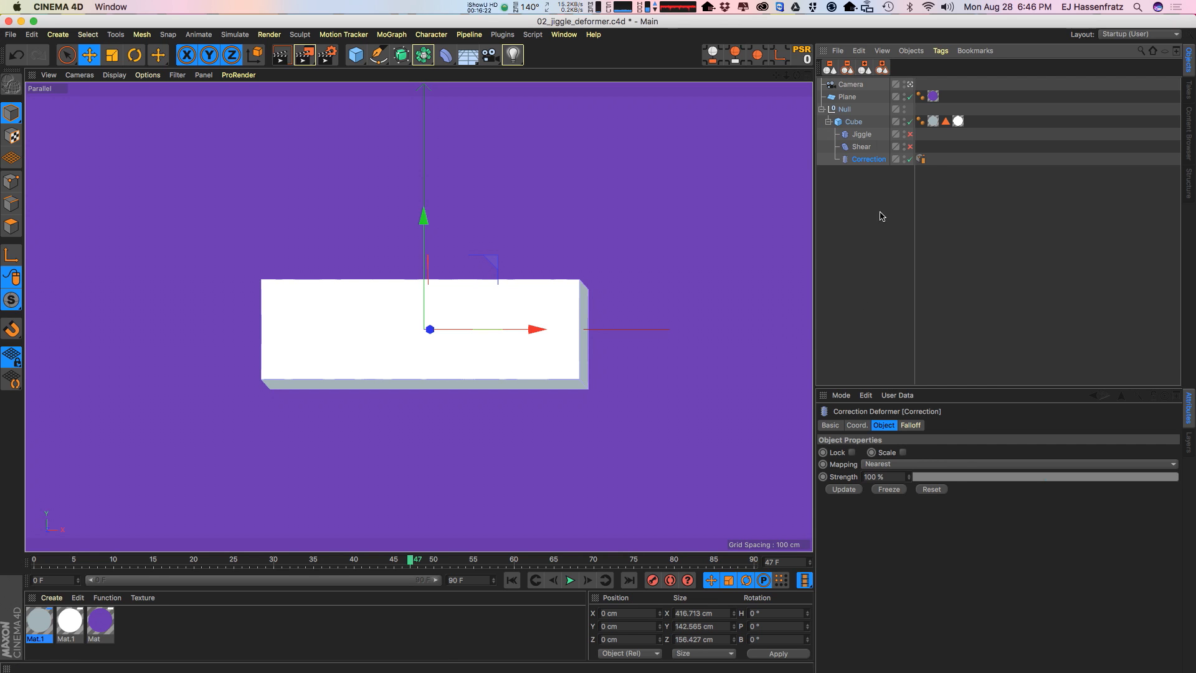
{"action": "left_click", "coordinate": [854, 121]}
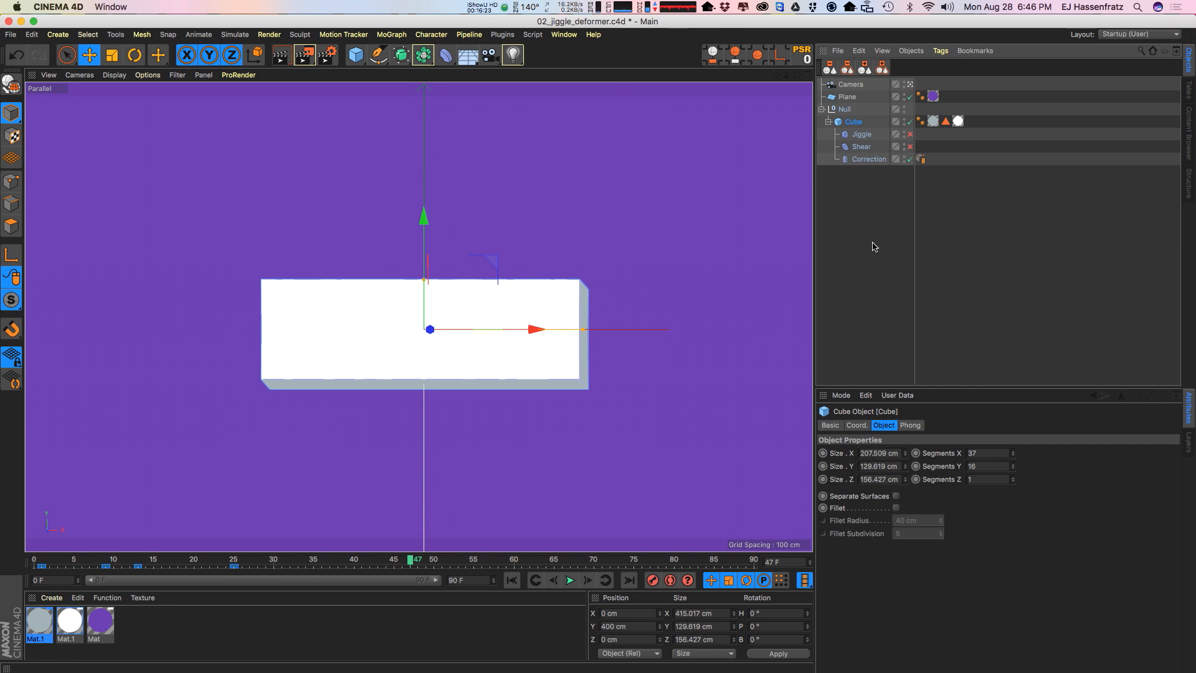
Step: Switch to the 03_Cloner_Bake.c4d project, play the Cloner's dynamics from frame 0 and return to the start
{"action": "left_click", "coordinate": [574, 36]}
{"action": "left_click", "coordinate": [673, 384]}
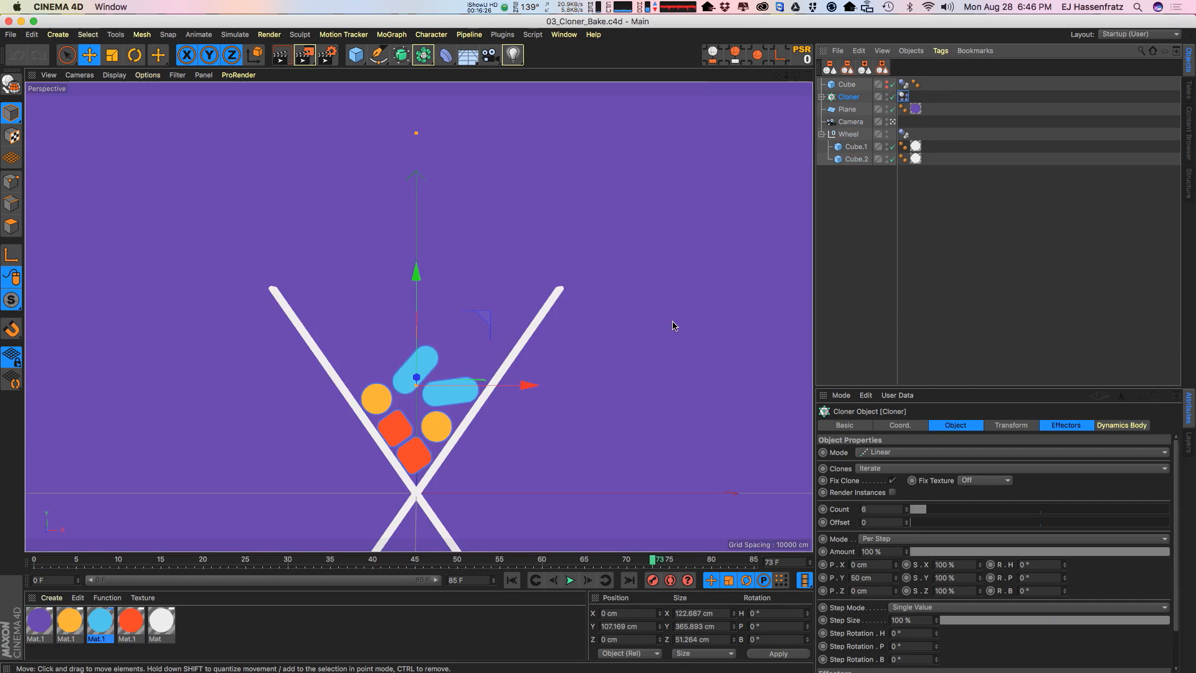
{"action": "left_click", "coordinate": [511, 580]}
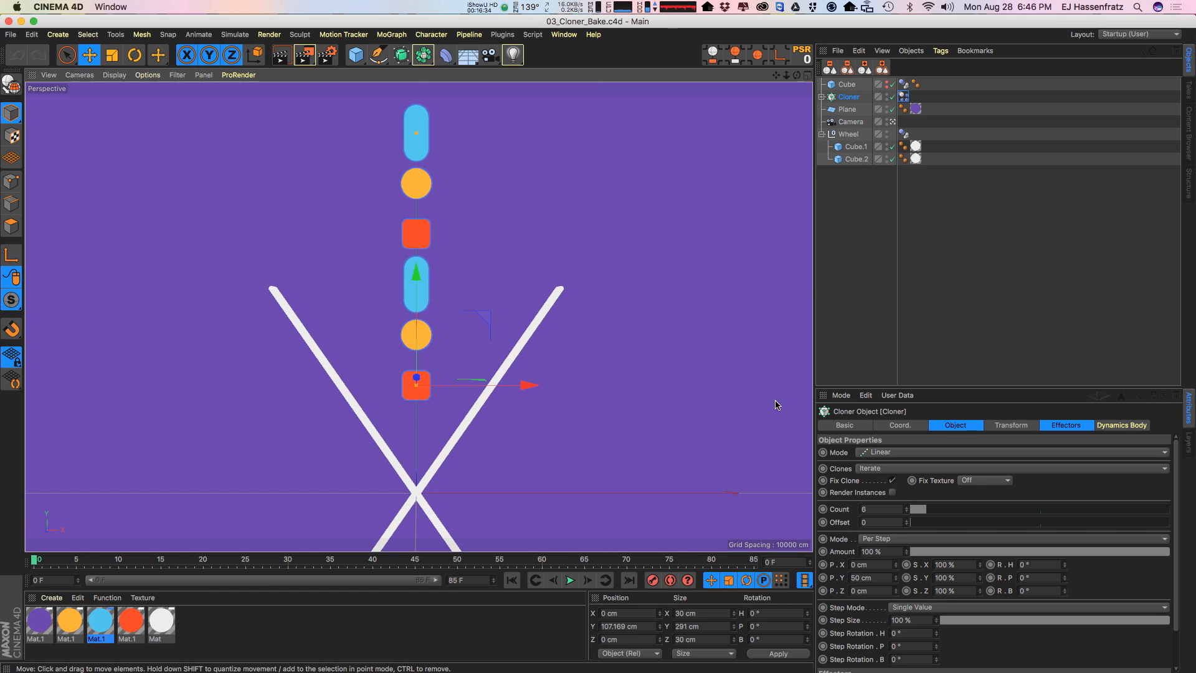
{"action": "left_click", "coordinate": [569, 580]}
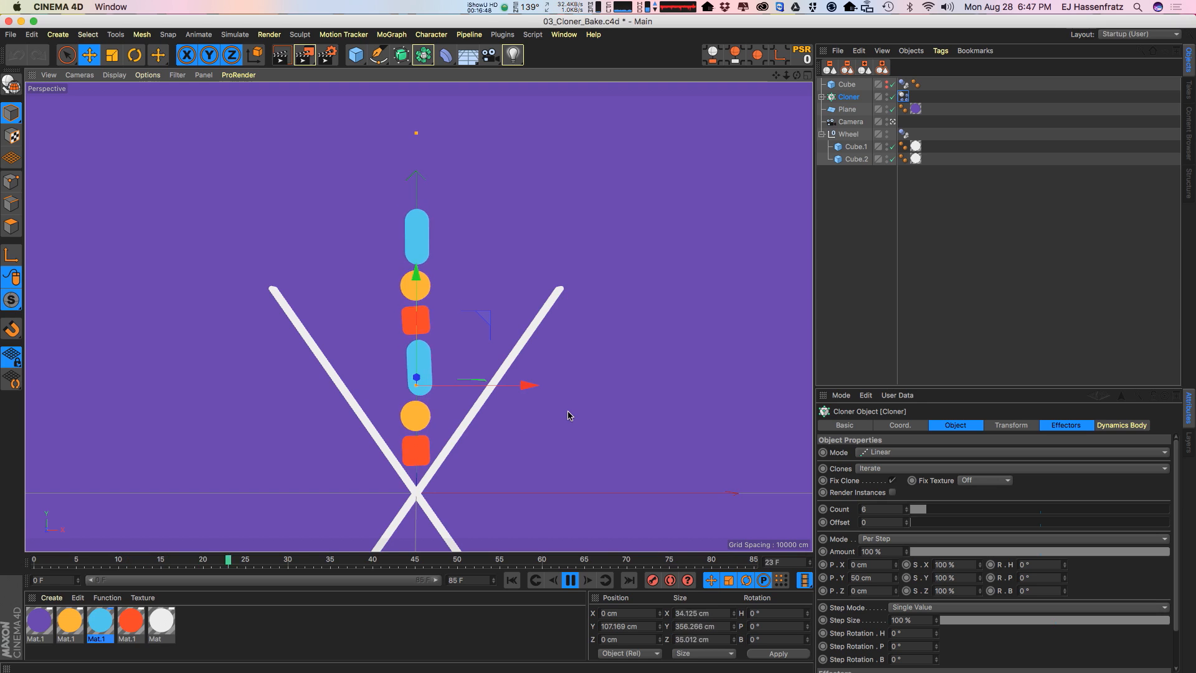
{"action": "left_click", "coordinate": [512, 580]}
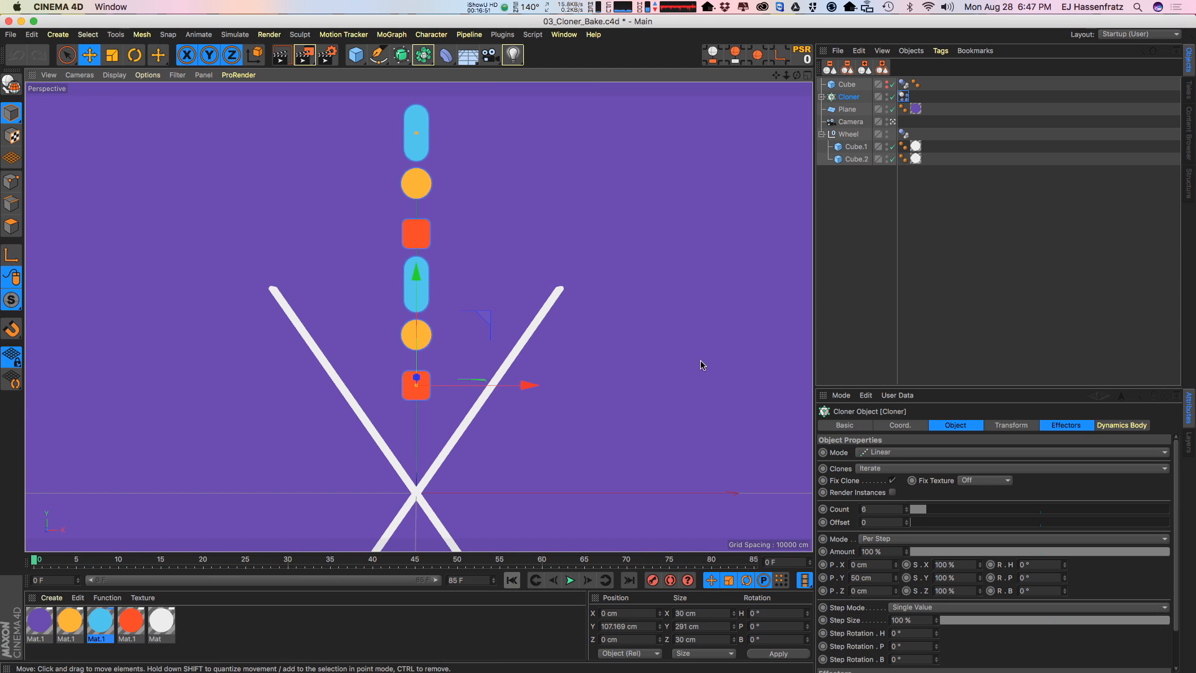
Step: Examine the objects nested under the Cloner and collapse its hierarchy
{"action": "left_click", "coordinate": [850, 99]}
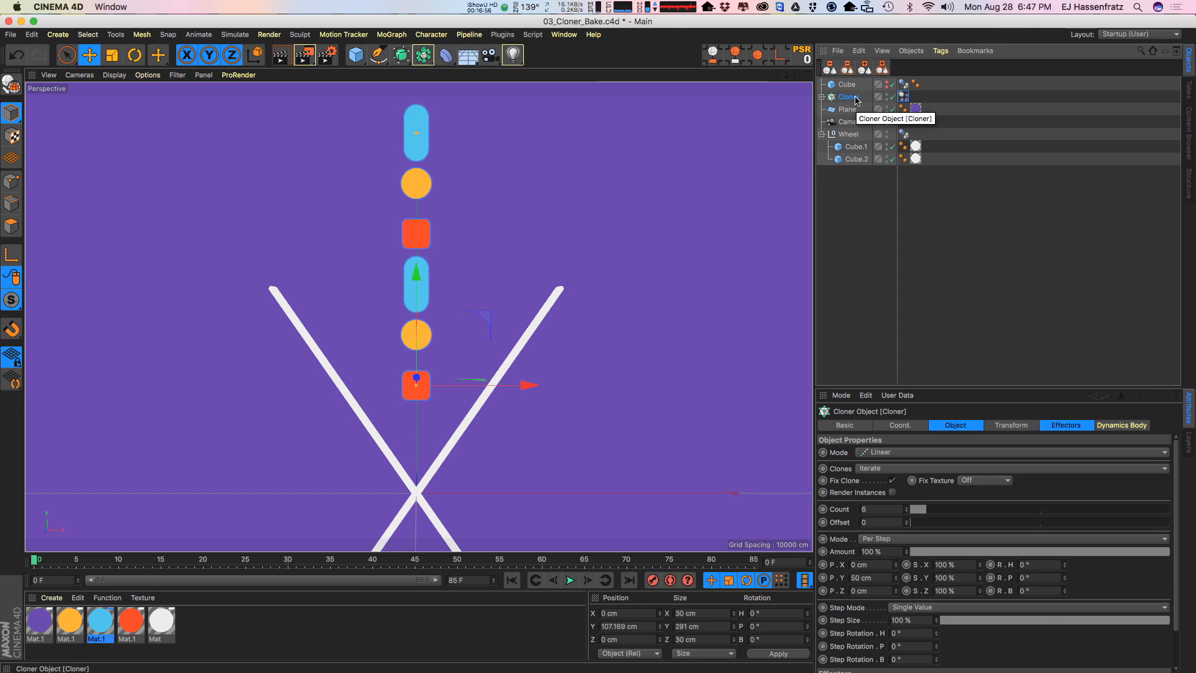
{"action": "left_click", "coordinate": [822, 97]}
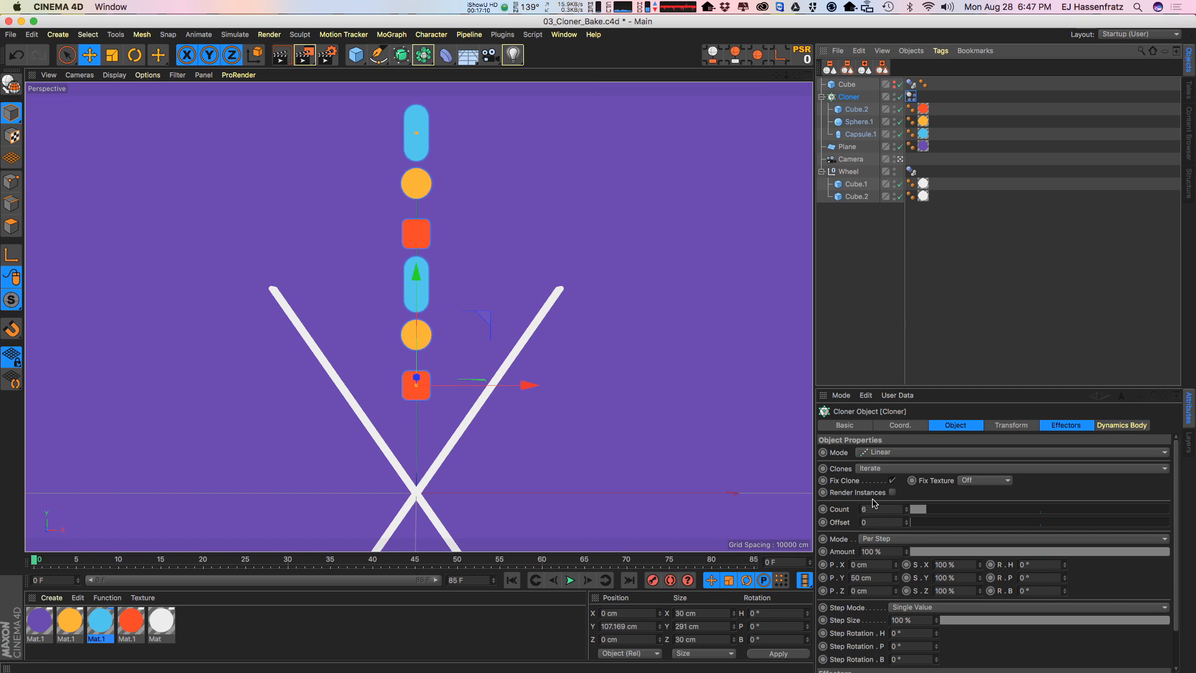
{"action": "left_click", "coordinate": [821, 97]}
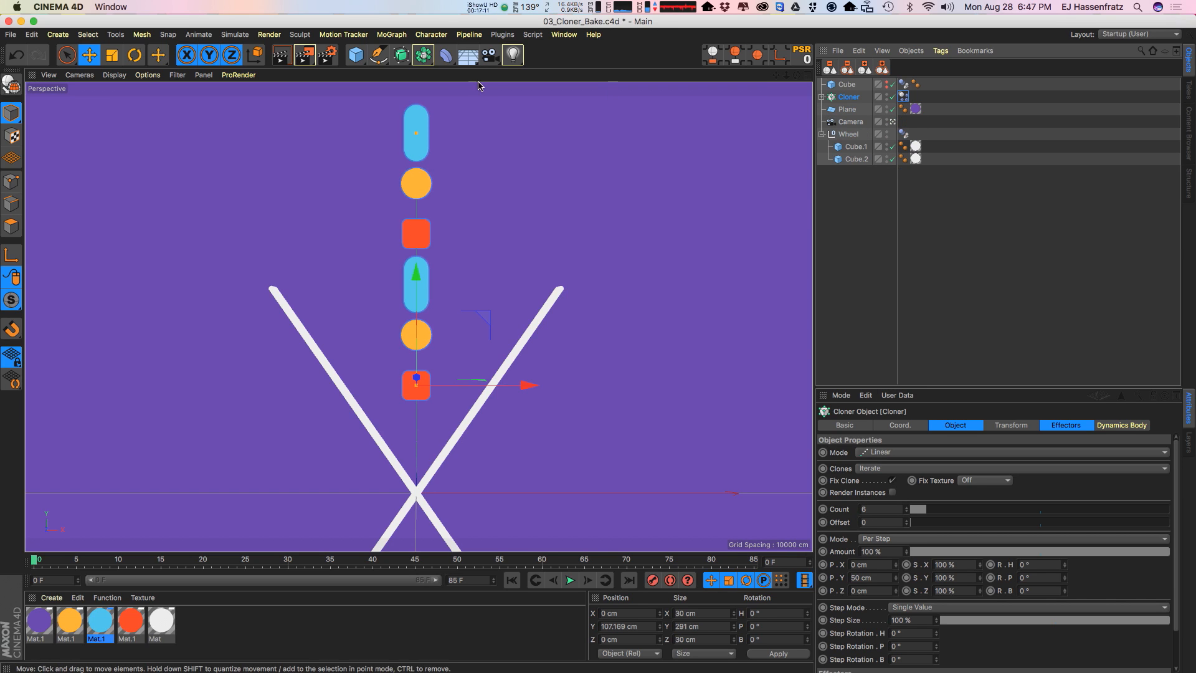
Step: Add a Connect object and assign the Cloner as its source object
{"action": "left_click", "coordinate": [400, 63]}
{"action": "left_click", "coordinate": [422, 56]}
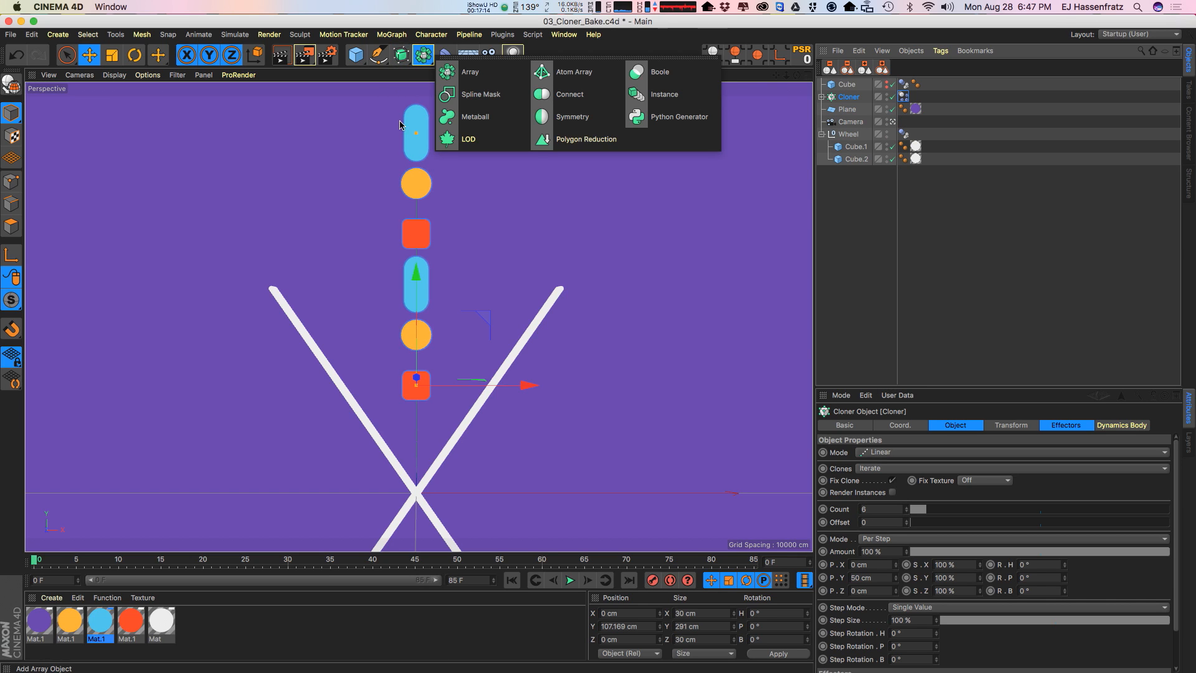
{"action": "left_click", "coordinate": [542, 94]}
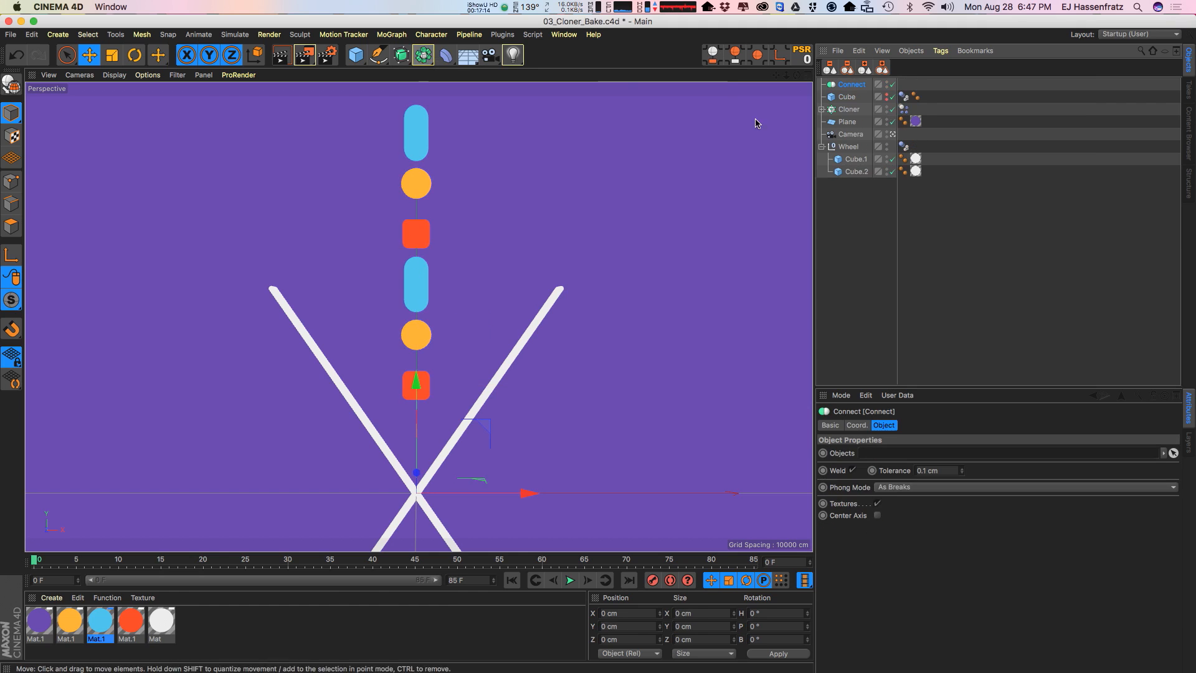
{"action": "left_click", "coordinate": [845, 111]}
{"action": "left_click_drag", "start_coordinate": [919, 153], "coordinate": [887, 454]}
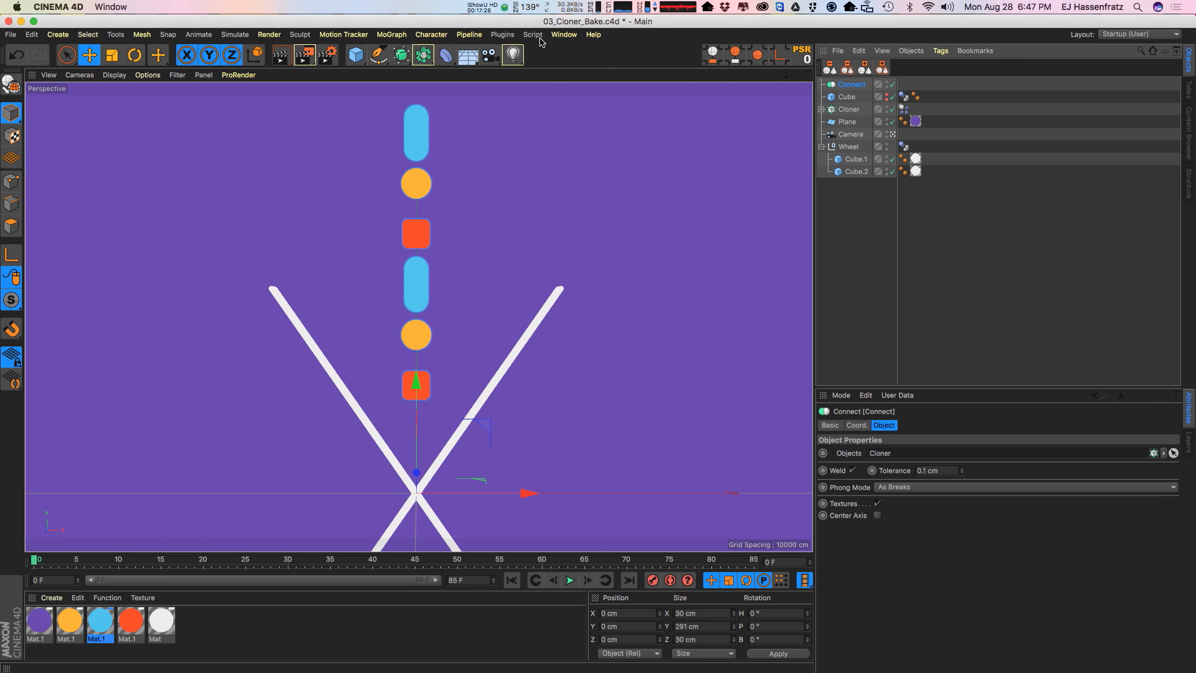
Step: Switch to the 01_pipe_START.c4d project after bringing up 01_pipe_END.c4d
{"action": "left_click", "coordinate": [564, 34]}
{"action": "left_click", "coordinate": [650, 389]}
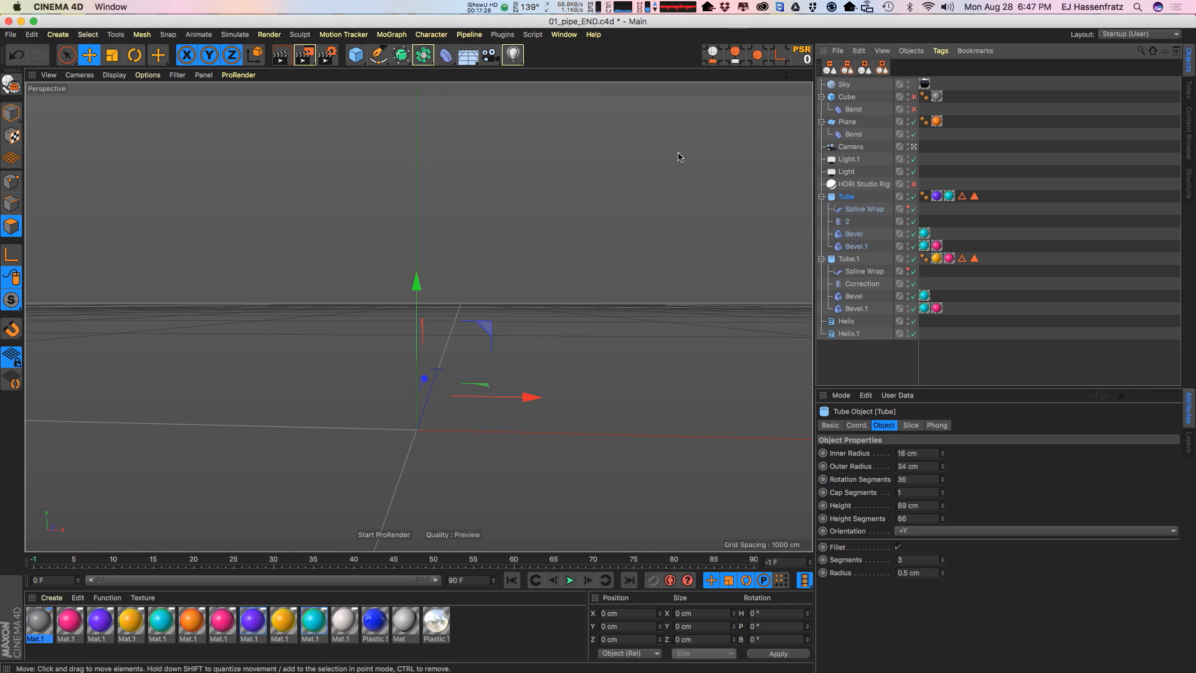
{"action": "left_click", "coordinate": [564, 35]}
{"action": "left_click", "coordinate": [621, 359]}
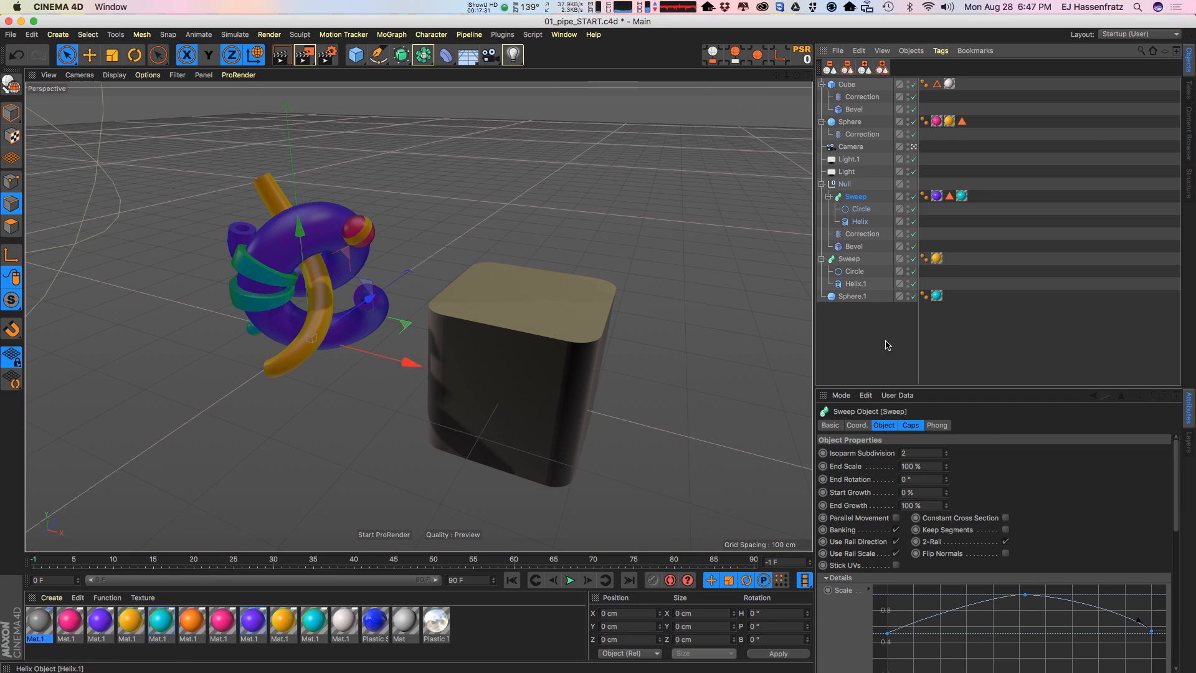
Step: Show the Sweep's cap settings and switch to the 03_Cloner_Bake.c4d project
{"action": "left_click", "coordinate": [910, 425]}
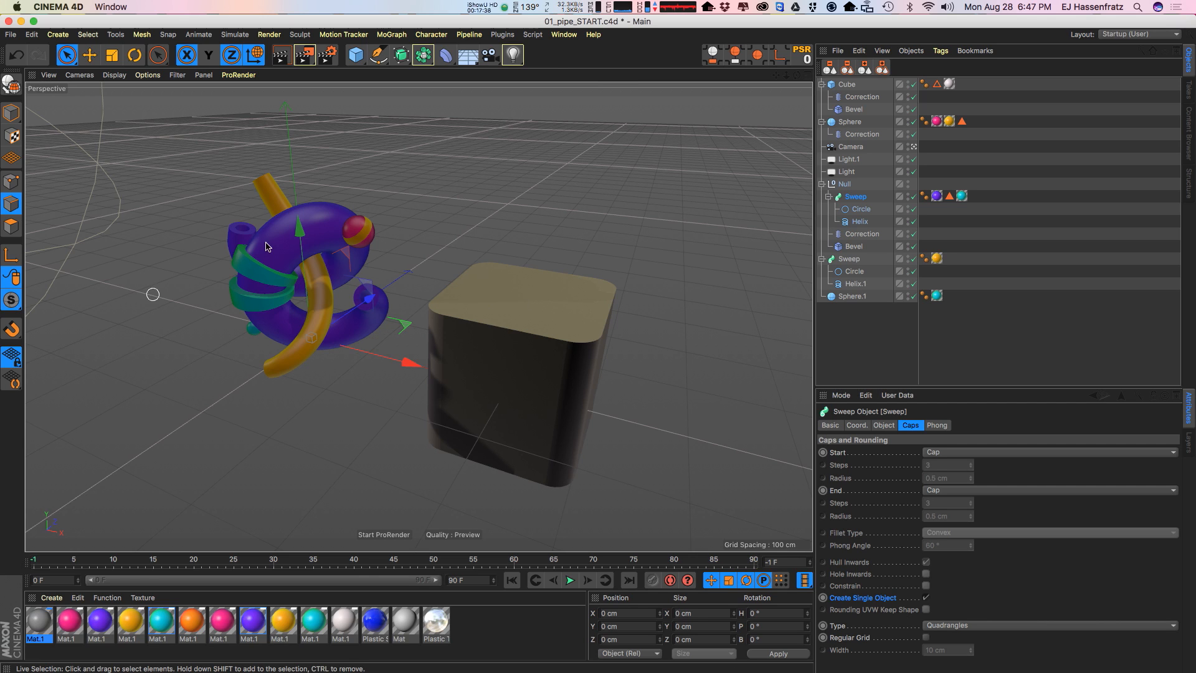
{"action": "left_click", "coordinate": [563, 35]}
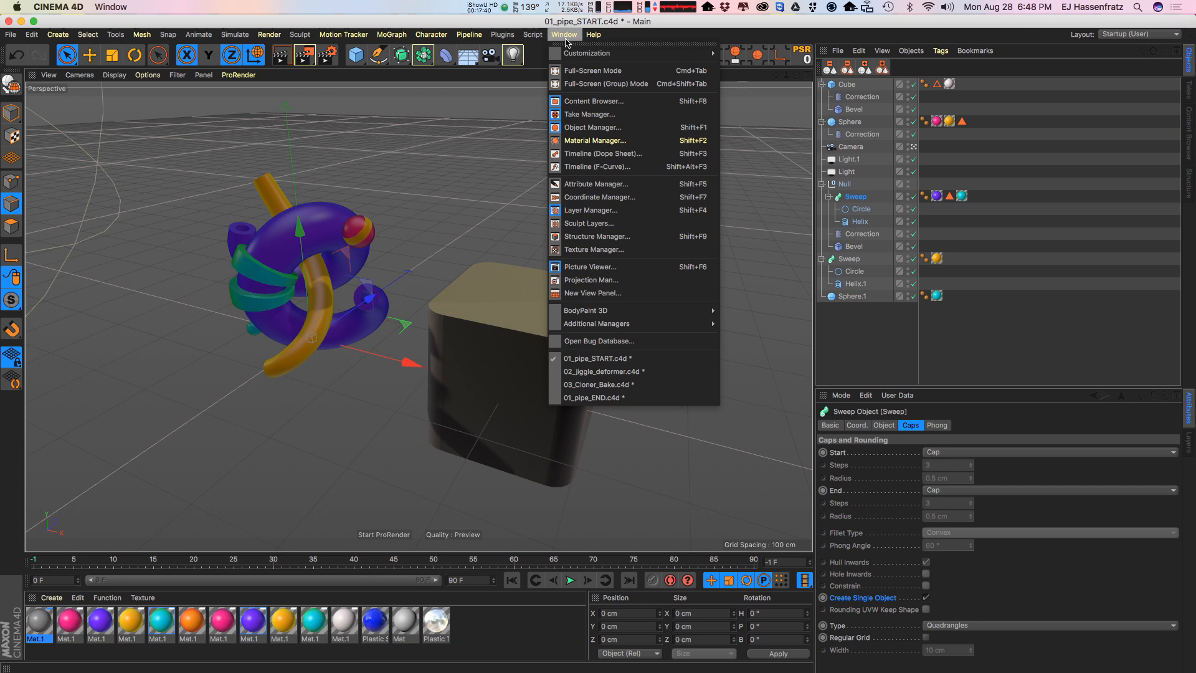
{"action": "left_click", "coordinate": [654, 391]}
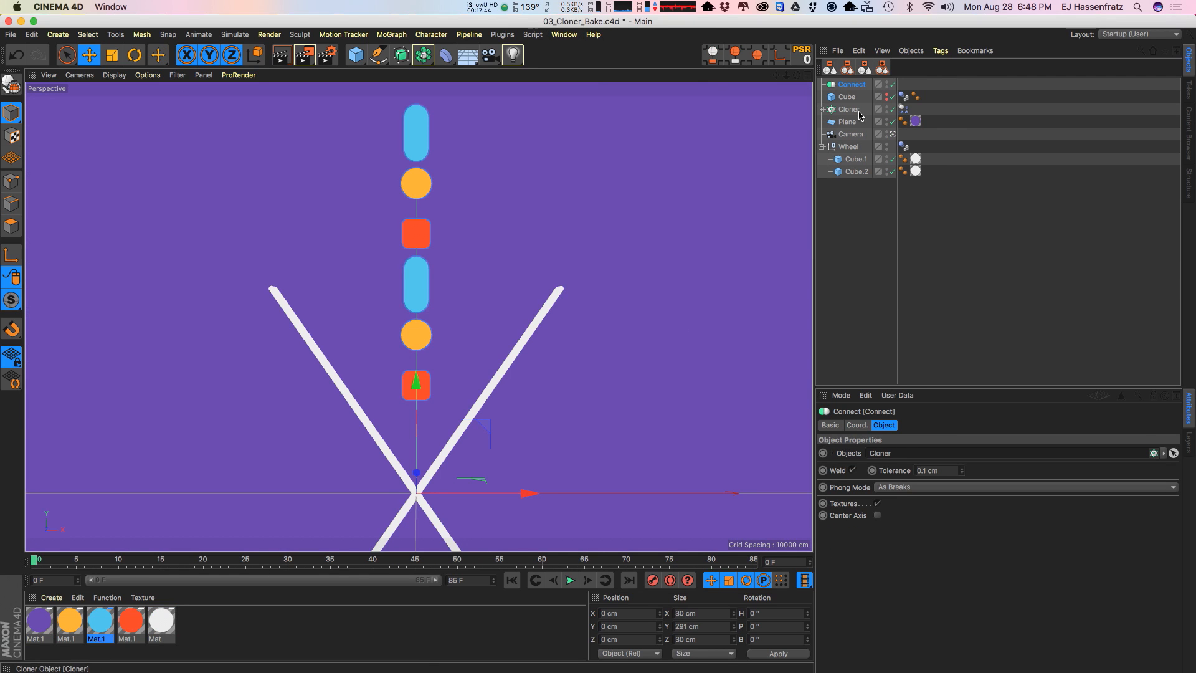
Step: Add a Correction deformer as a child of the Connect object and display its points in Point mode
{"action": "left_click", "coordinate": [856, 110]}
{"action": "left_click", "coordinate": [852, 85]}
{"action": "double_click", "coordinate": [845, 109]}
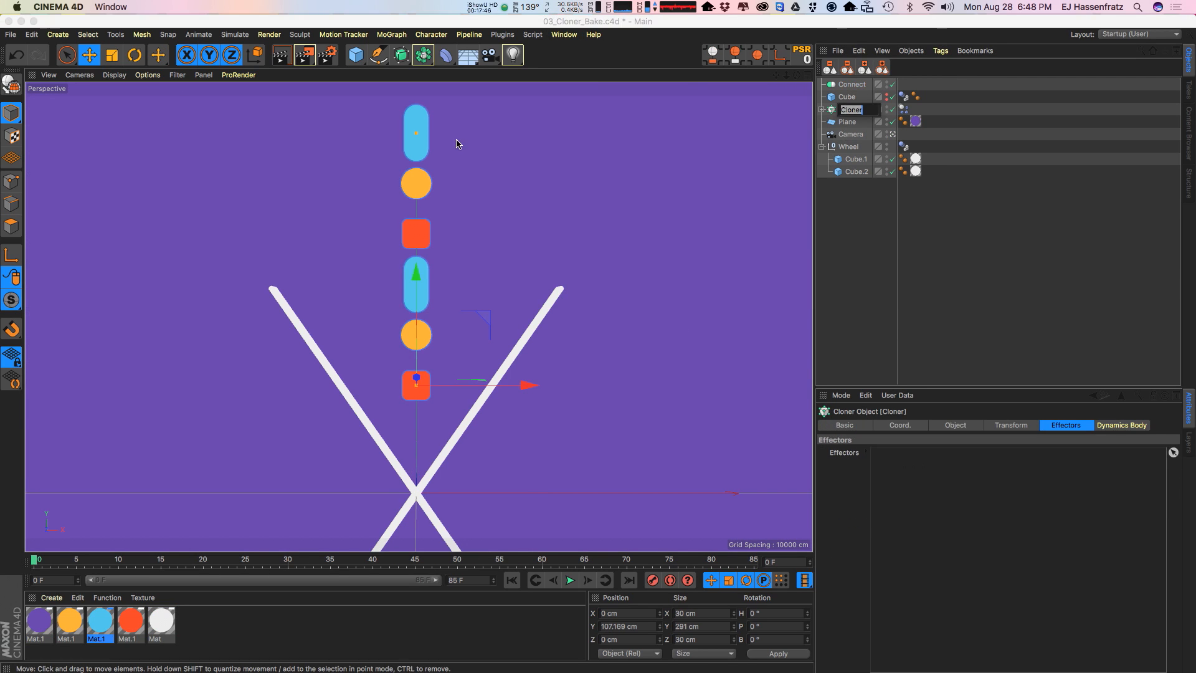
{"action": "left_click", "coordinate": [422, 314]}
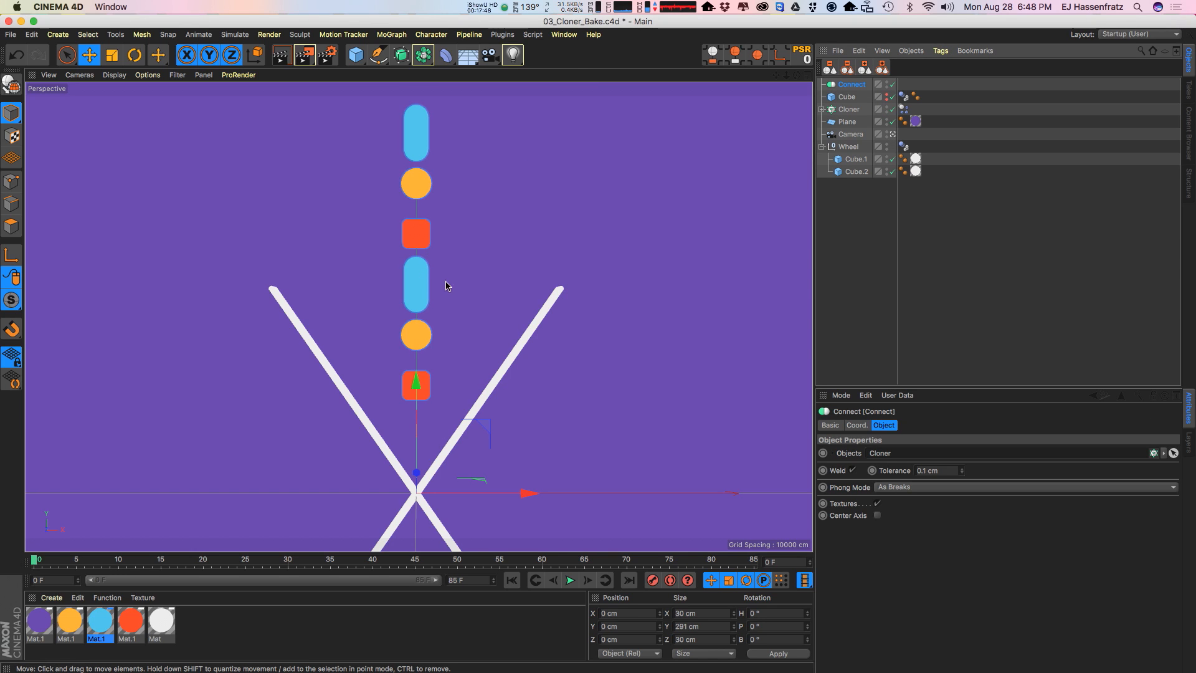
{"action": "left_click", "coordinate": [446, 55]}
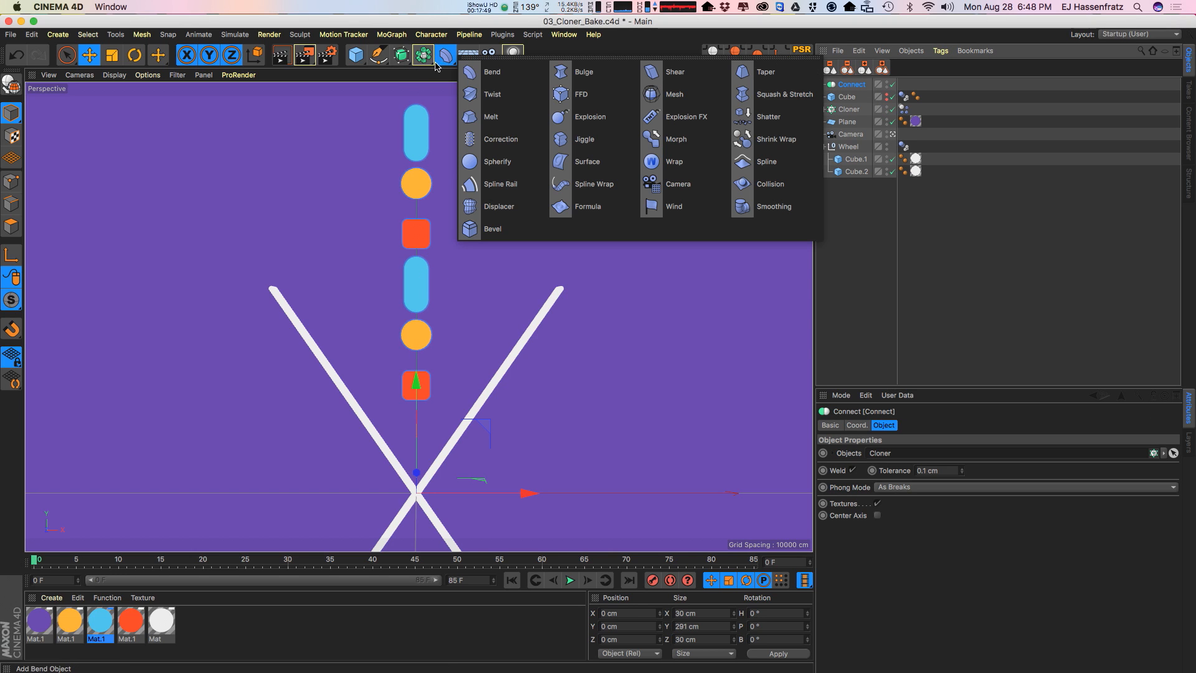
{"action": "left_click", "coordinate": [500, 138]}
{"action": "left_click_drag", "start_coordinate": [853, 85], "coordinate": [864, 100]}
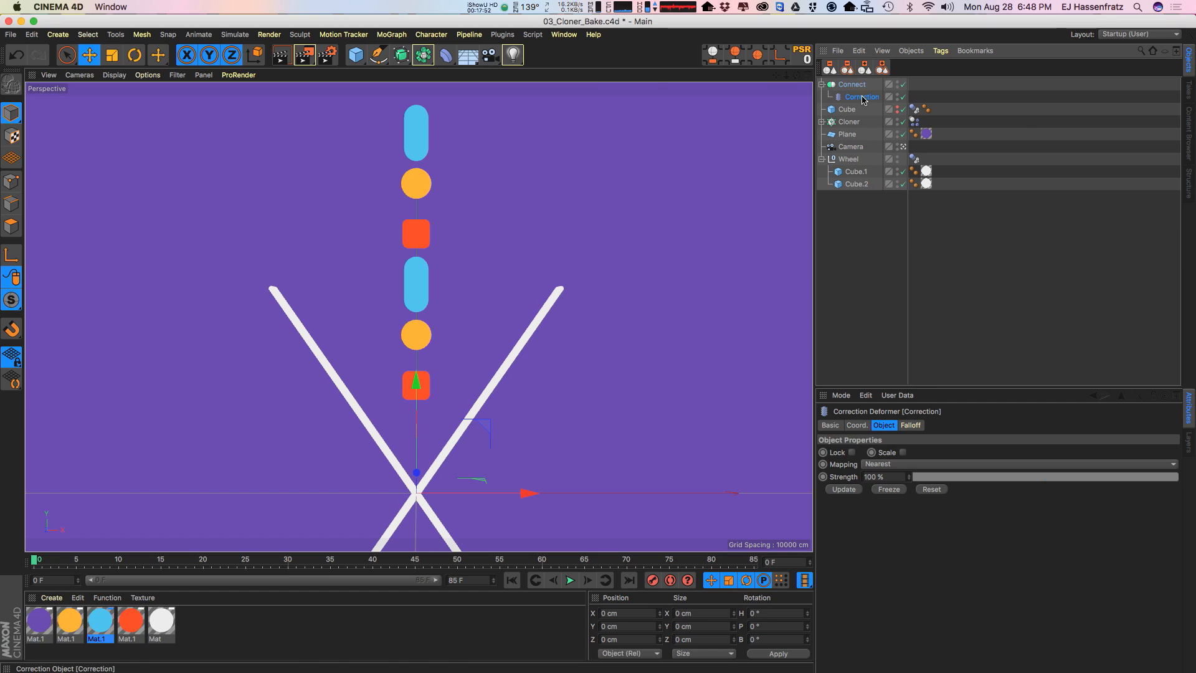
{"action": "left_click", "coordinate": [11, 181]}
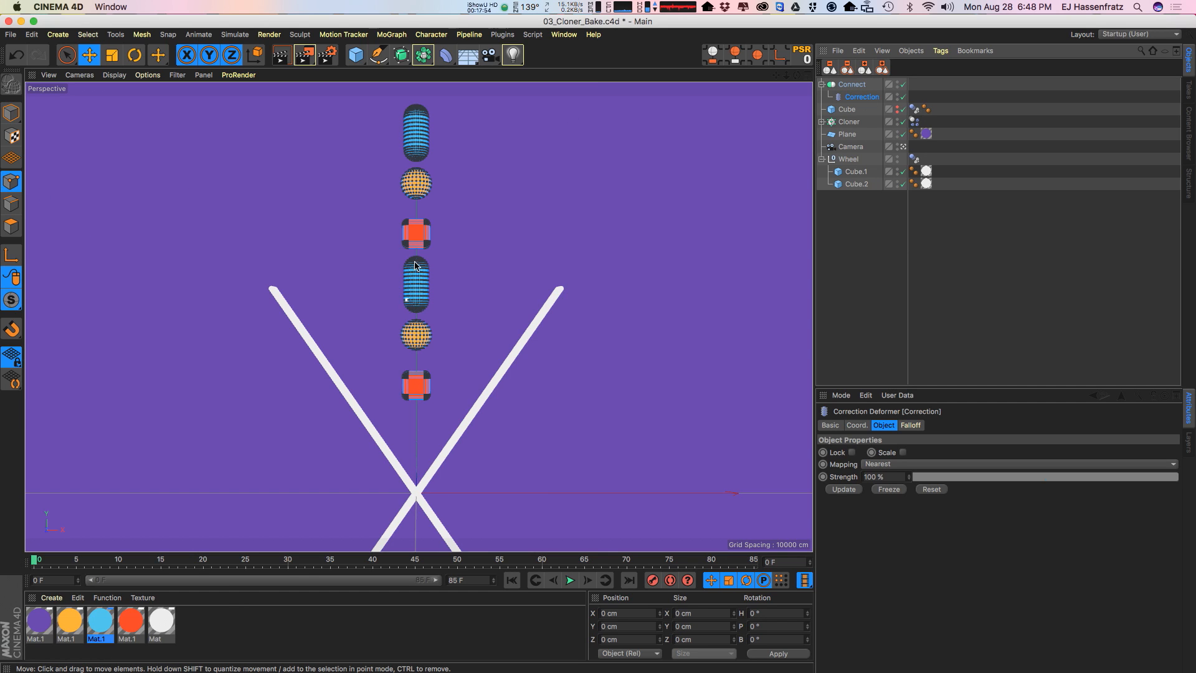
Step: Disable the Connect object and its Correction deformer, and group the Cloner under a Null
{"action": "left_click_drag", "start_coordinate": [908, 98], "coordinate": [932, 94]}
{"action": "left_click", "coordinate": [901, 85]}
{"action": "left_click", "coordinate": [857, 125]}
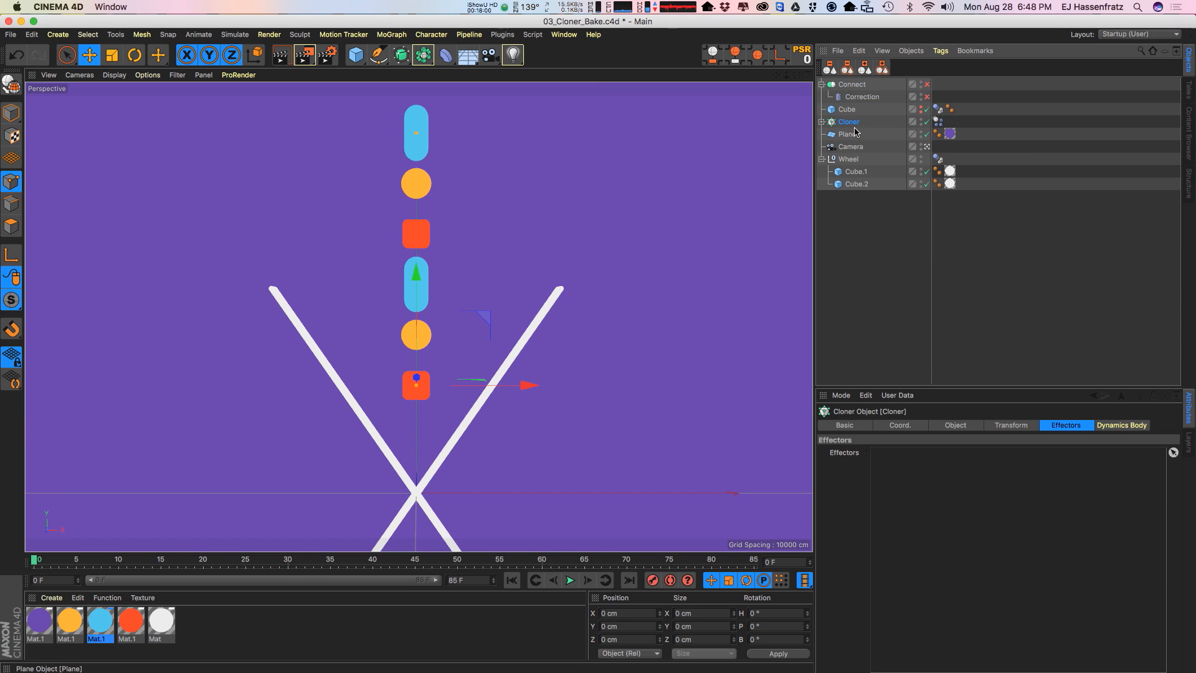
{"action": "right_click", "coordinate": [848, 122]}
{"action": "left_click", "coordinate": [922, 492]}
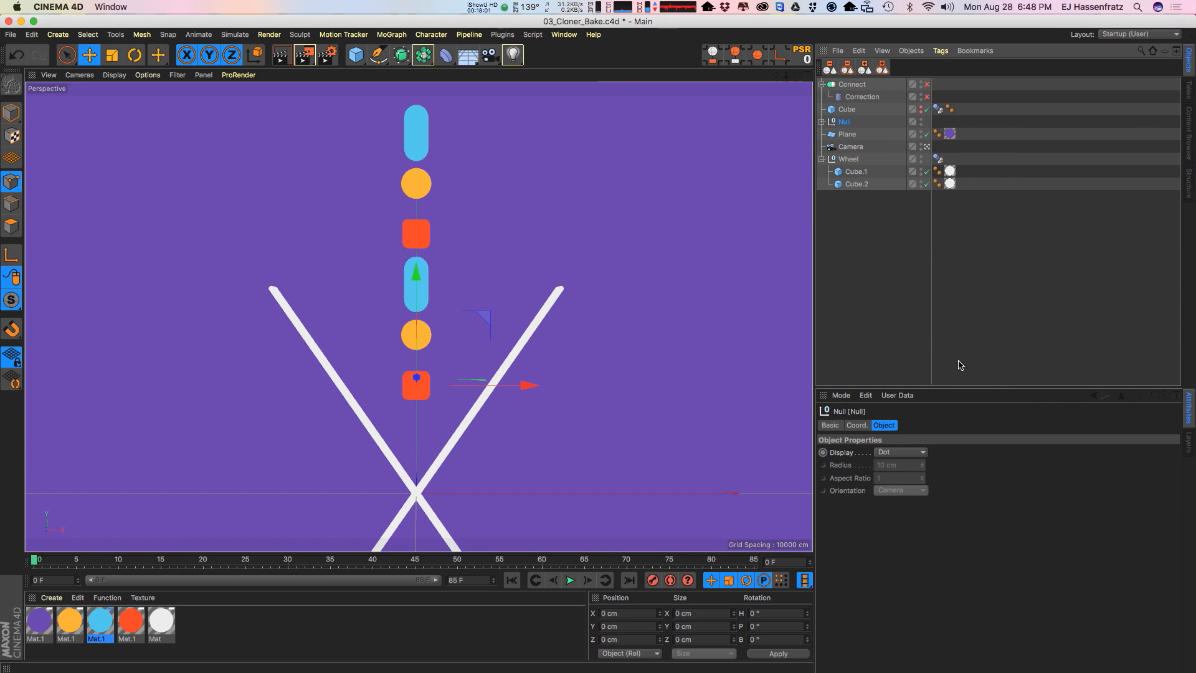
{"action": "left_click", "coordinate": [823, 122]}
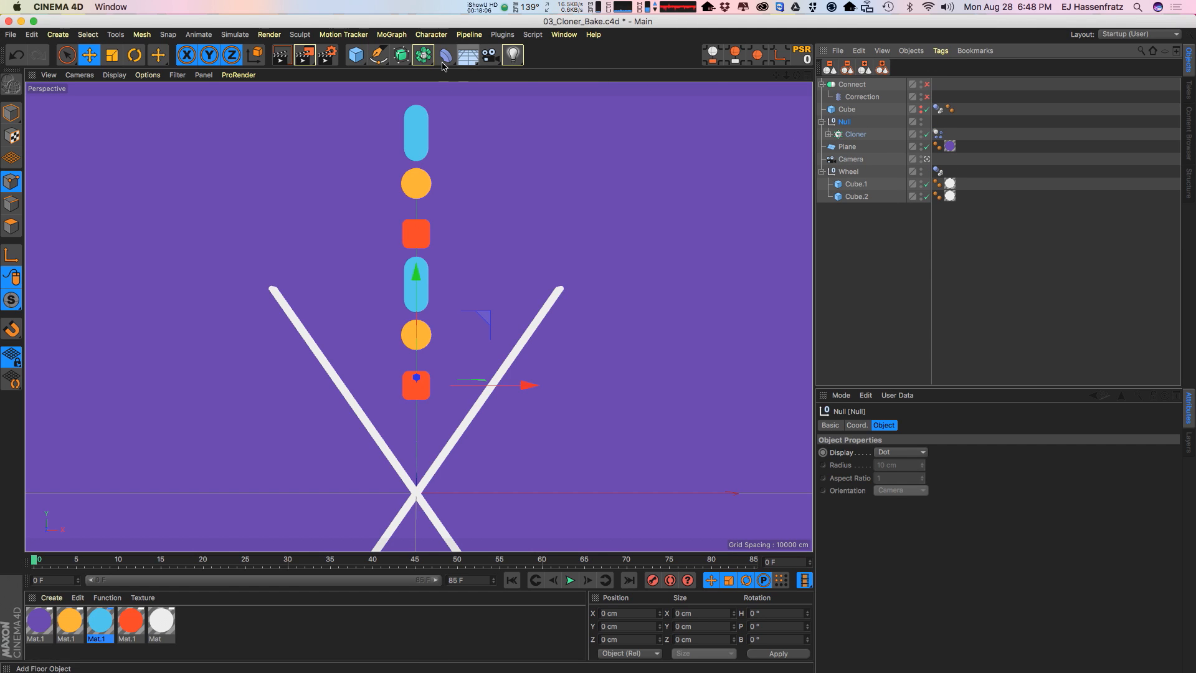
Step: Add another Correction deformer inside the Null beside the Cloner and select it
{"action": "left_click", "coordinate": [423, 57]}
{"action": "left_click", "coordinate": [430, 57]}
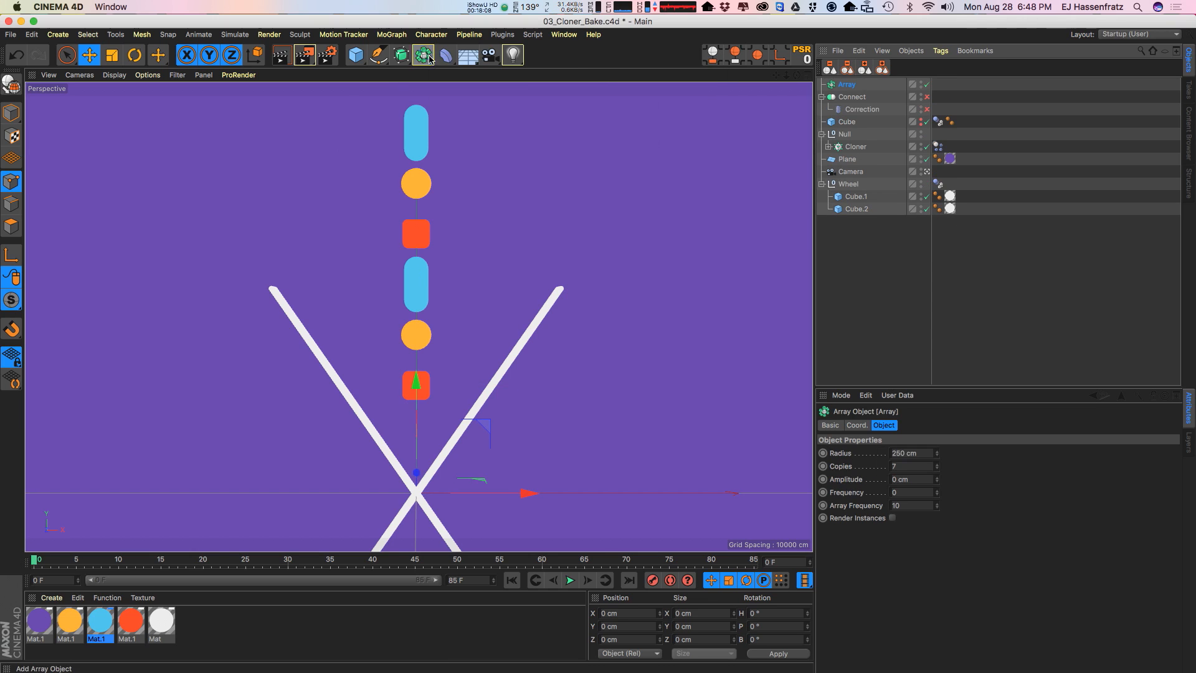
{"action": "left_click", "coordinate": [445, 55]}
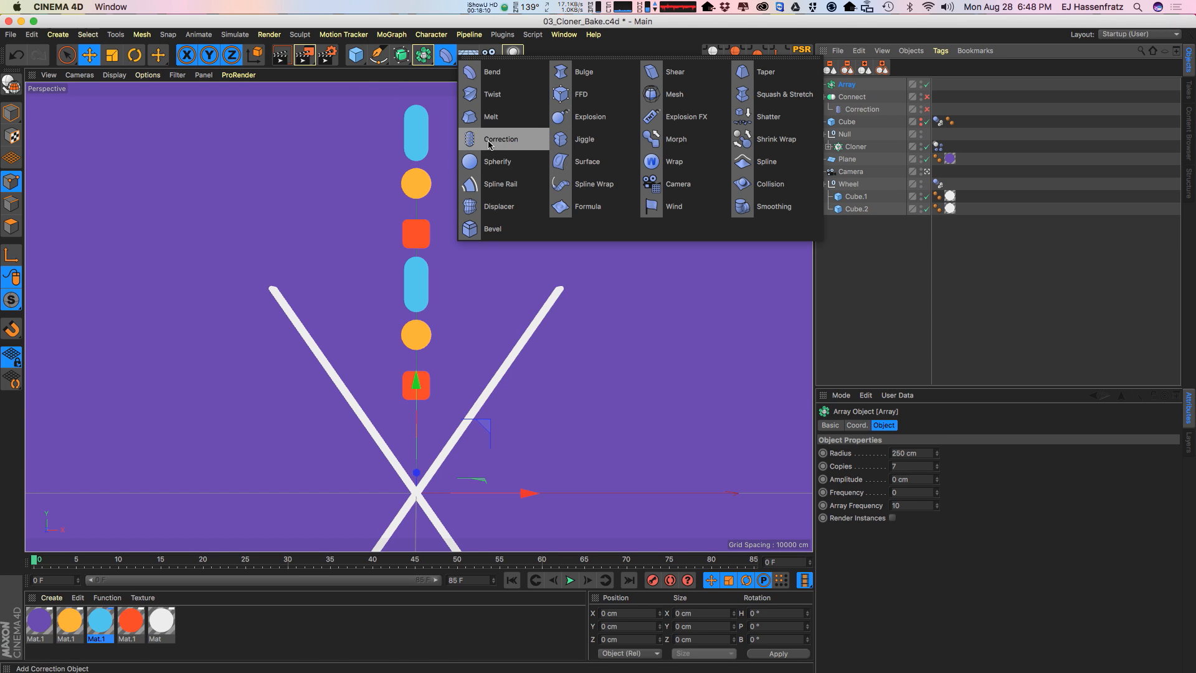
{"action": "left_click", "coordinate": [489, 141]}
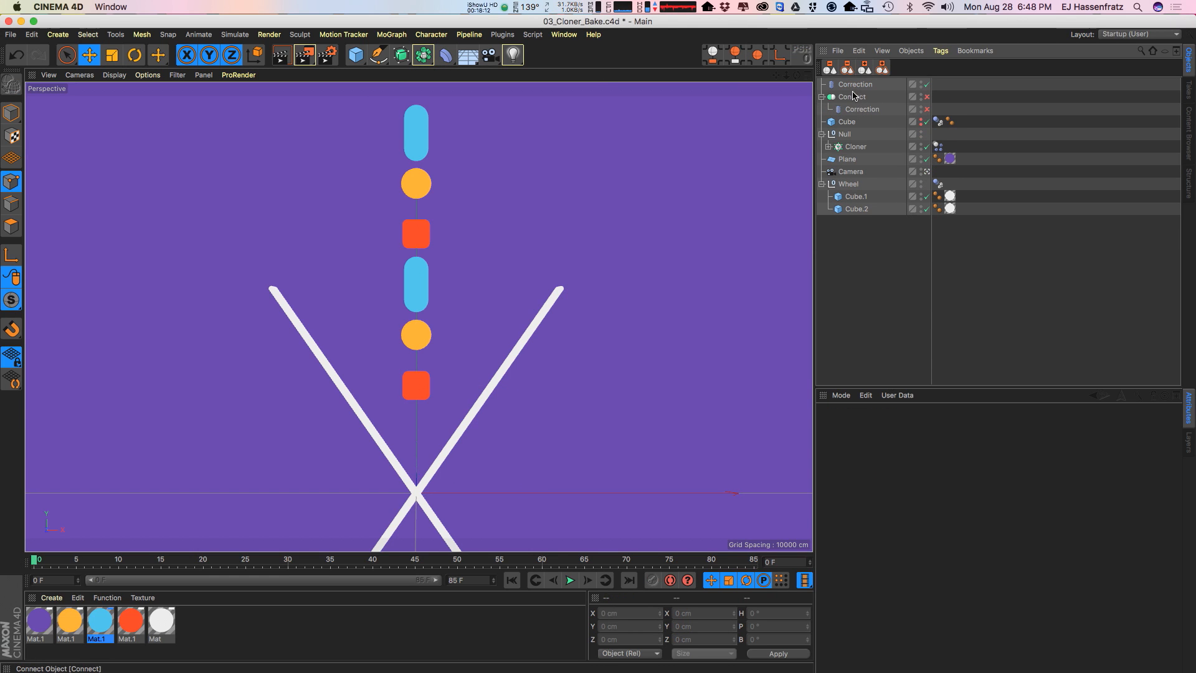
{"action": "left_click_drag", "start_coordinate": [853, 87], "coordinate": [853, 128]}
{"action": "left_click", "coordinate": [856, 148]}
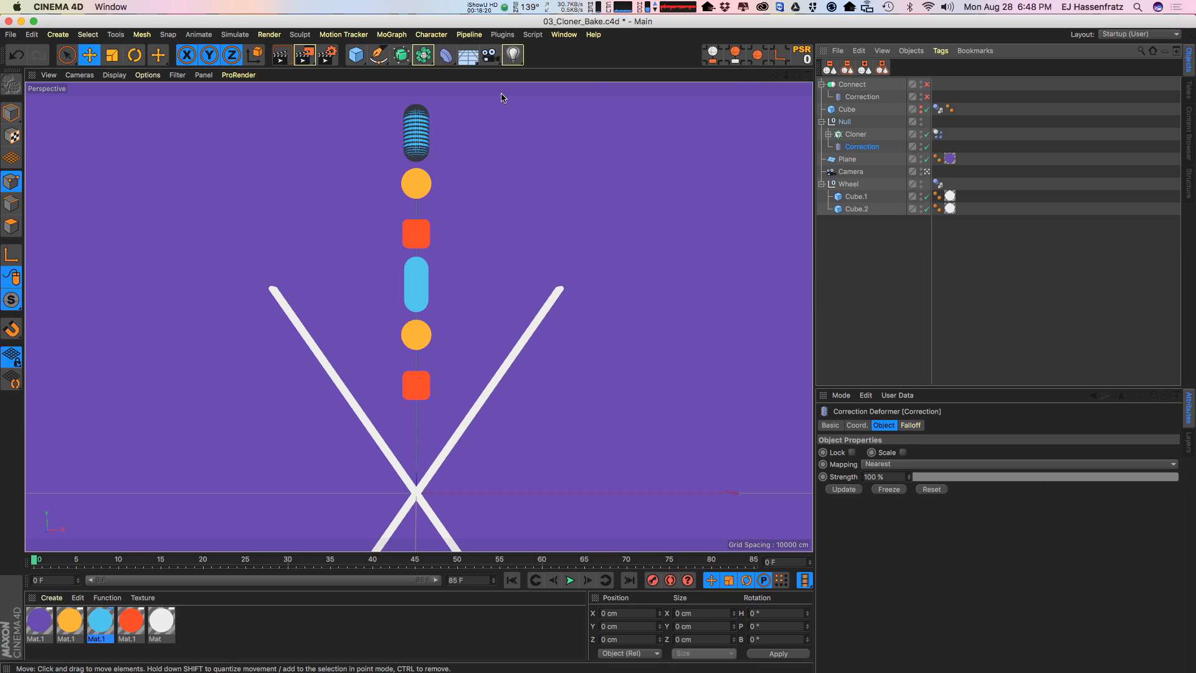
Step: Examine the Cloner's child objects and delete the Correction deformer from the Null
{"action": "left_click", "coordinate": [828, 134]}
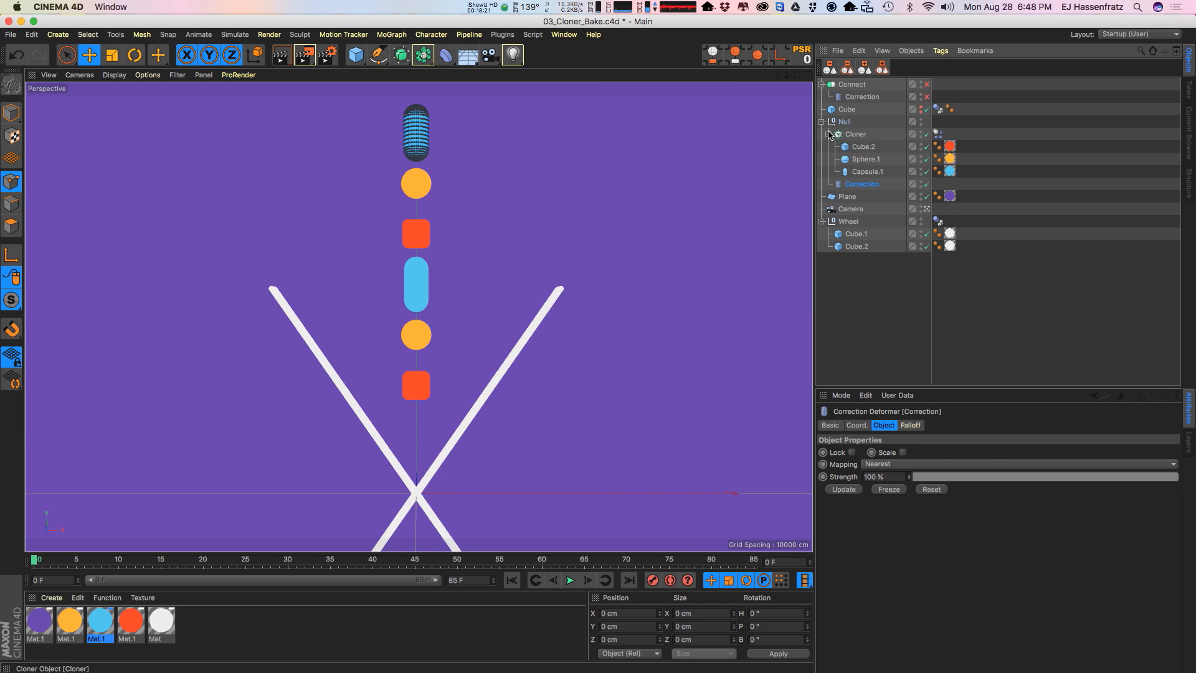
{"action": "left_click", "coordinate": [867, 172]}
{"action": "left_click", "coordinate": [856, 185]}
{"action": "key", "text": "Delete"}
Step: Re-enable the Connect object and its Correction deformer
{"action": "left_click", "coordinate": [860, 84]}
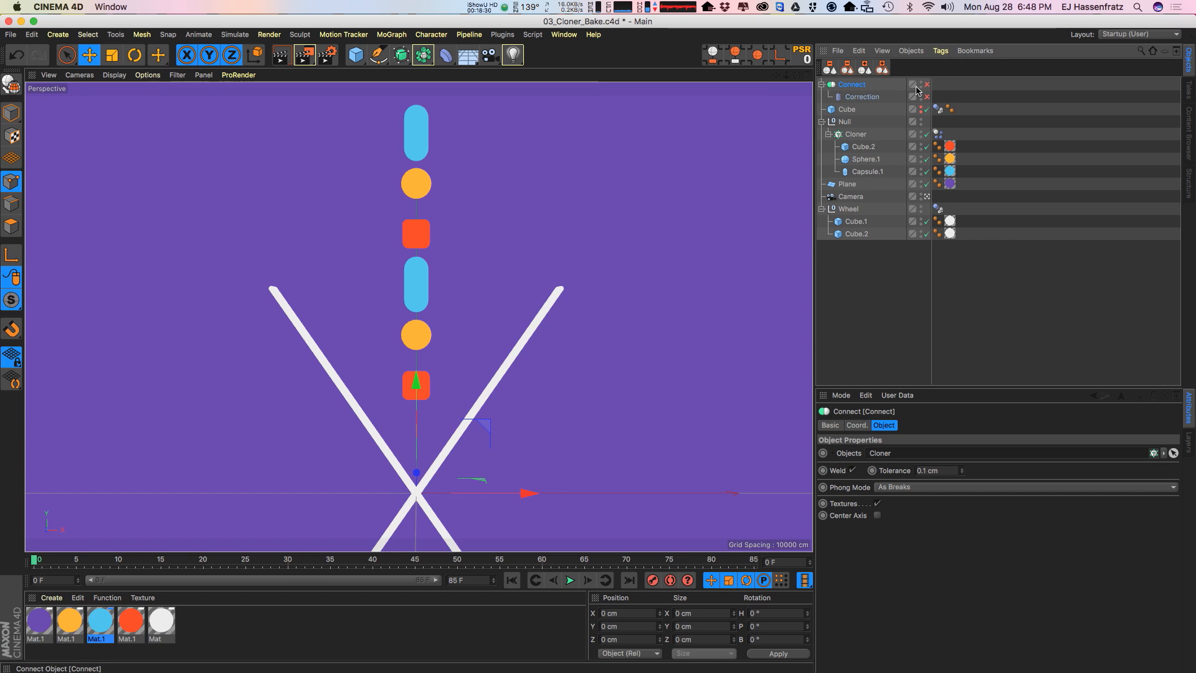
{"action": "left_click", "coordinate": [927, 85]}
{"action": "left_click", "coordinate": [858, 97]}
{"action": "left_click", "coordinate": [926, 97]}
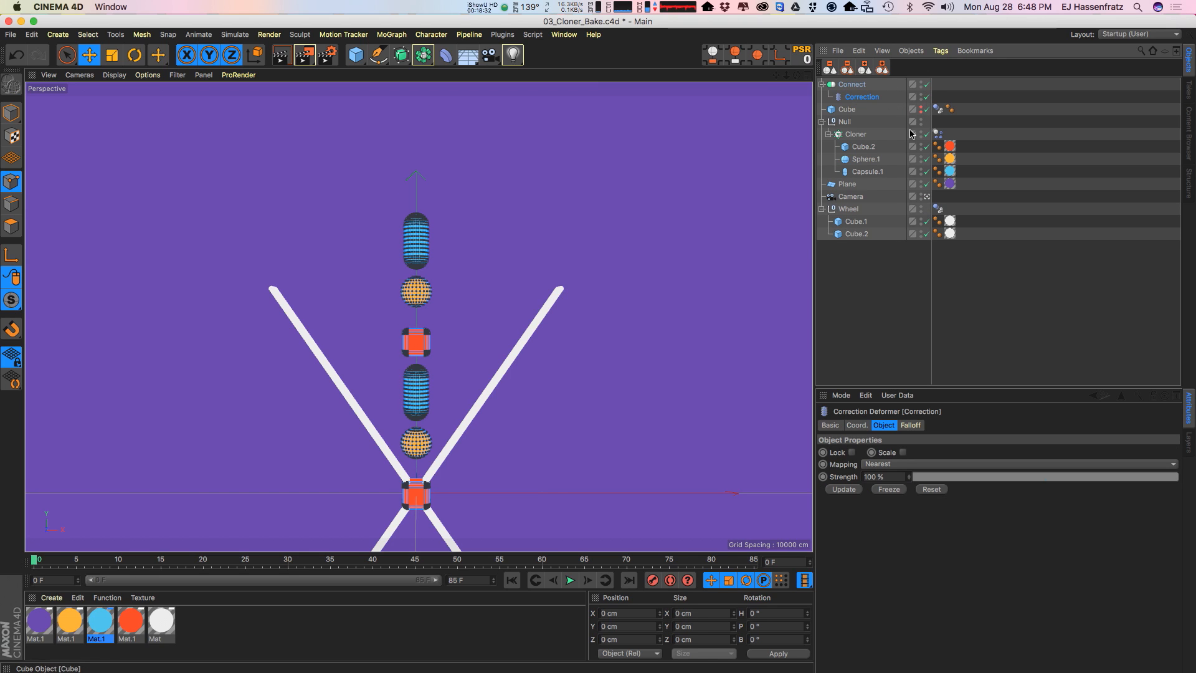
Step: Move the Cloner out of the Null and delete the Null
{"action": "left_click", "coordinate": [829, 135]}
{"action": "left_click_drag", "start_coordinate": [855, 136], "coordinate": [847, 116]}
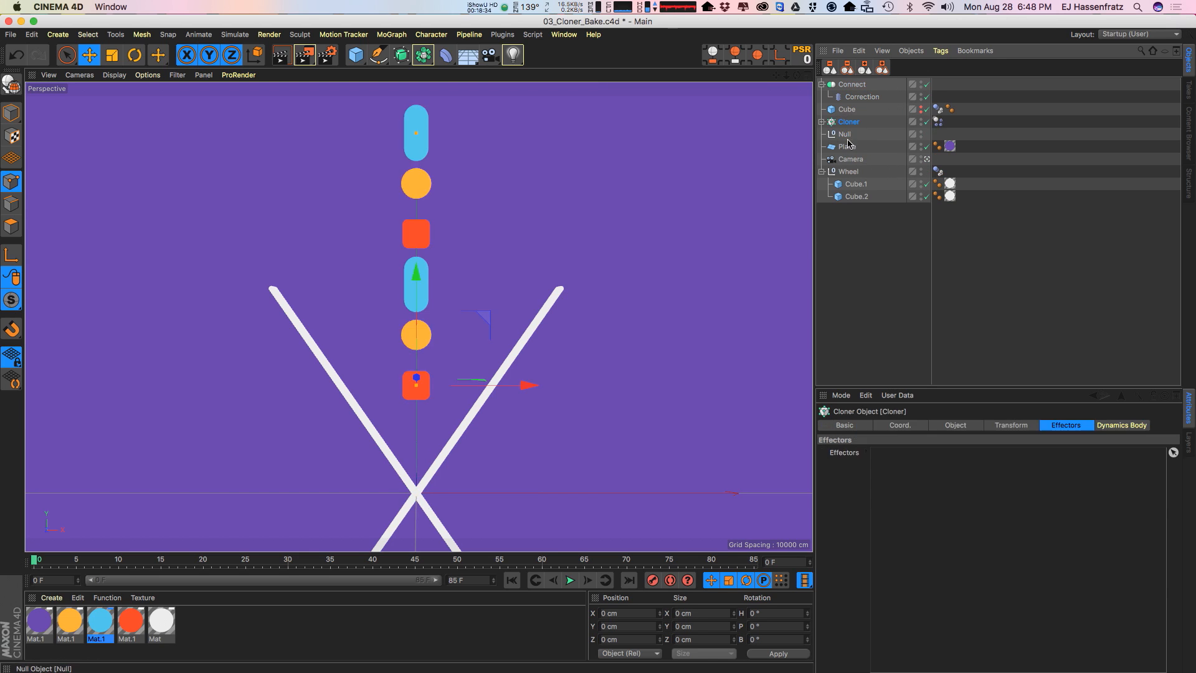
{"action": "left_click", "coordinate": [845, 134]}
{"action": "key", "text": "Delete"}
Step: Add a Point Cache tag to the Correction deformer under Connect and calculate the cache
{"action": "left_click", "coordinate": [851, 84]}
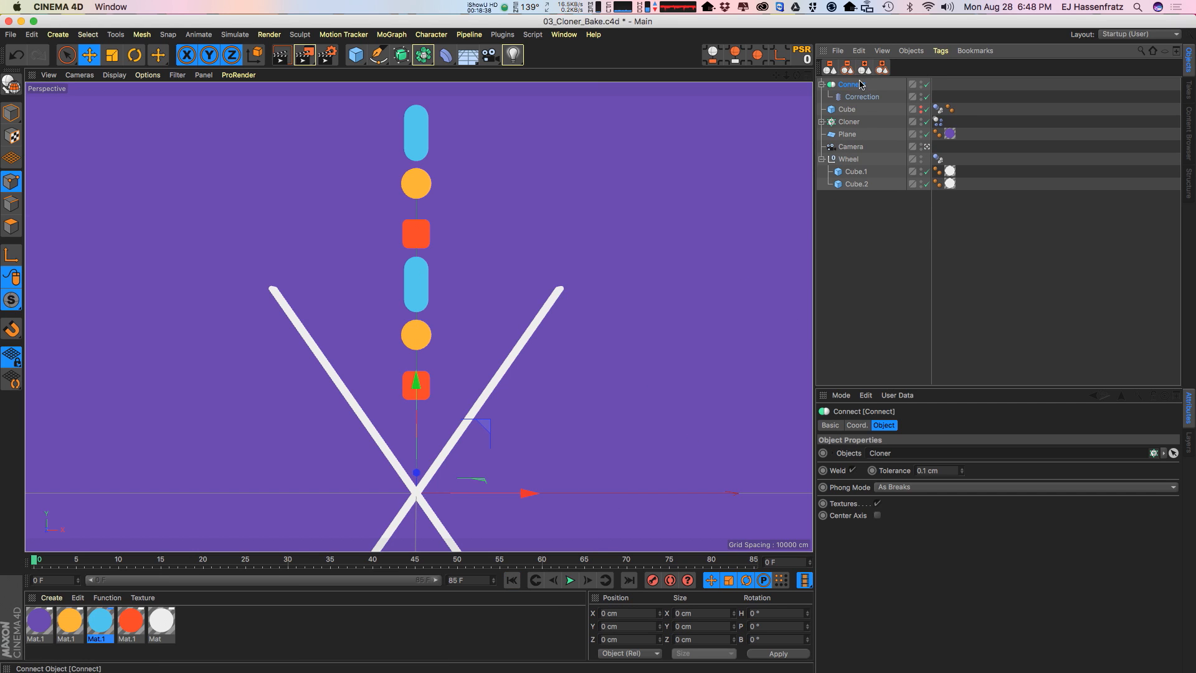
{"action": "left_click", "coordinate": [855, 97]}
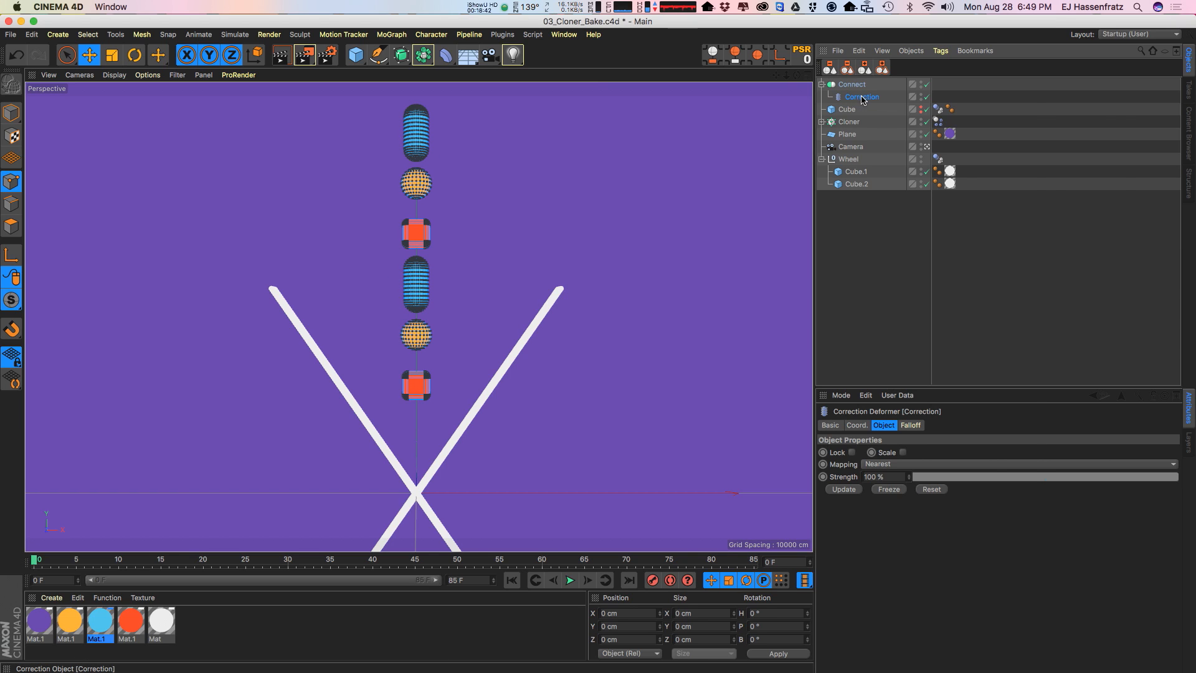
{"action": "right_click", "coordinate": [861, 99]}
{"action": "mouse_move", "coordinate": [898, 121]}
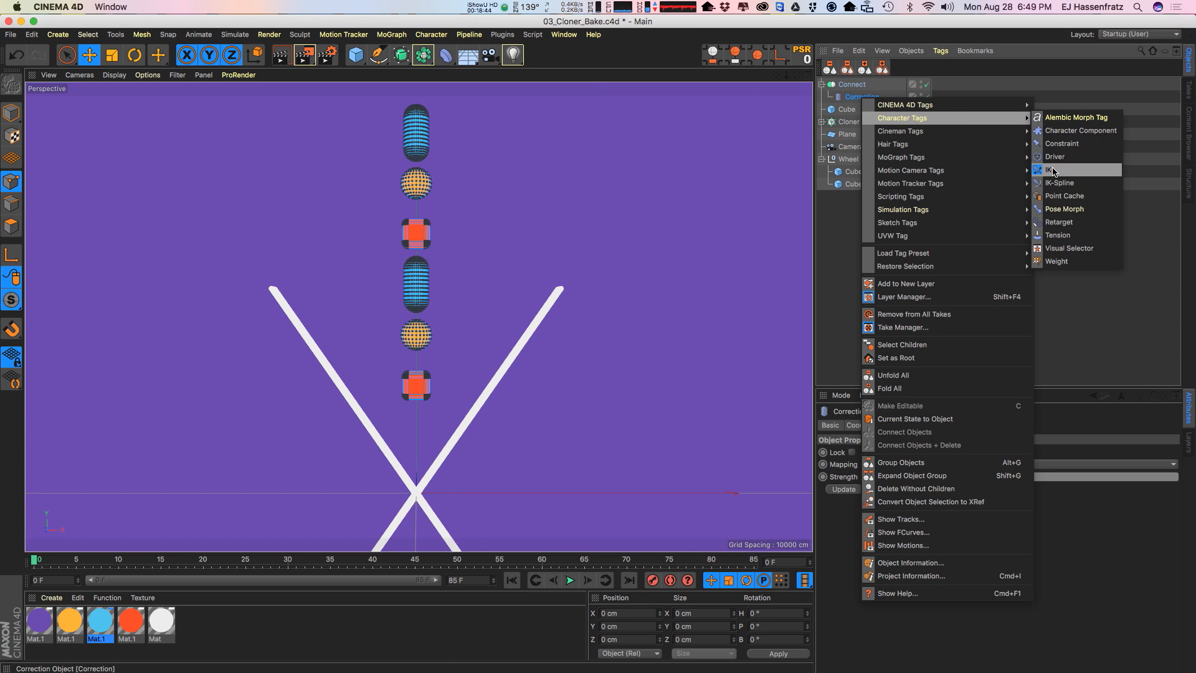
{"action": "left_click", "coordinate": [1097, 198]}
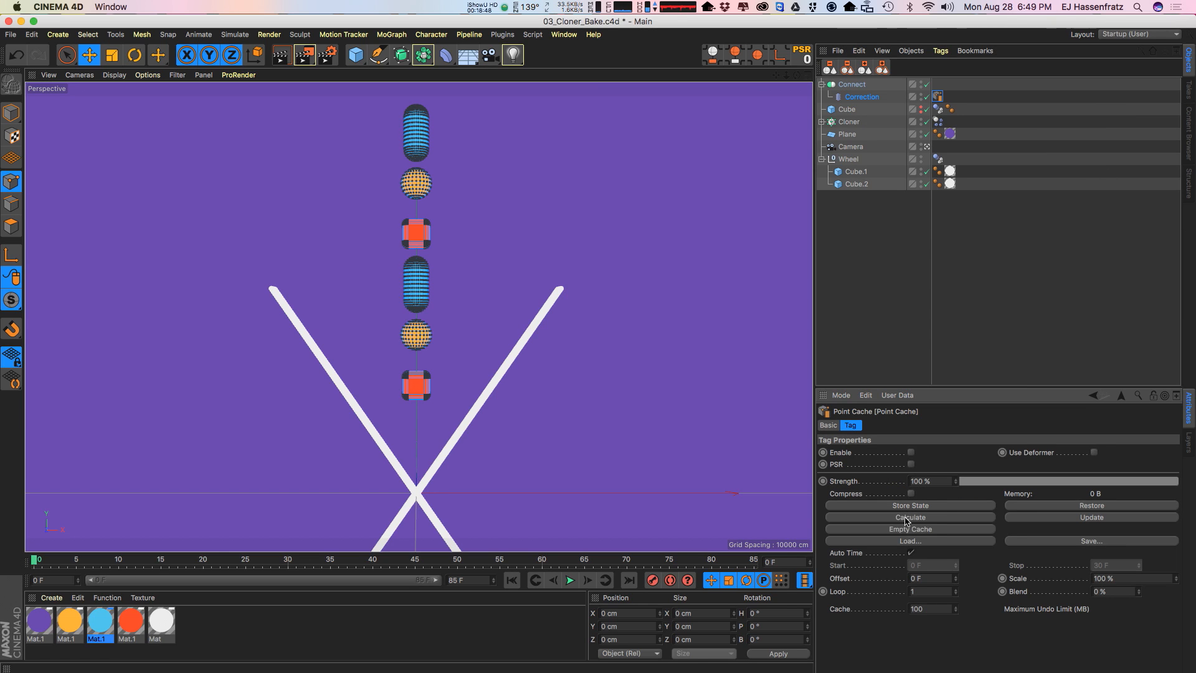
{"action": "left_click", "coordinate": [901, 519]}
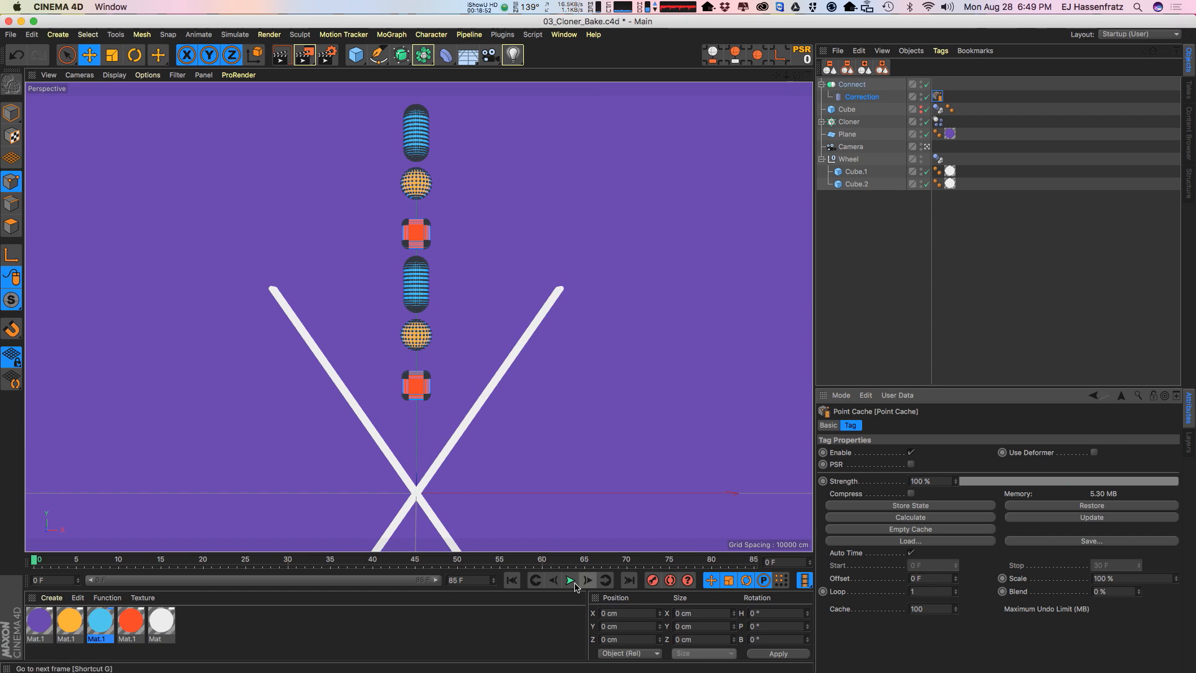
Step: Switch to Model mode and scrub the cached animation to frame 45
{"action": "left_click", "coordinate": [11, 114]}
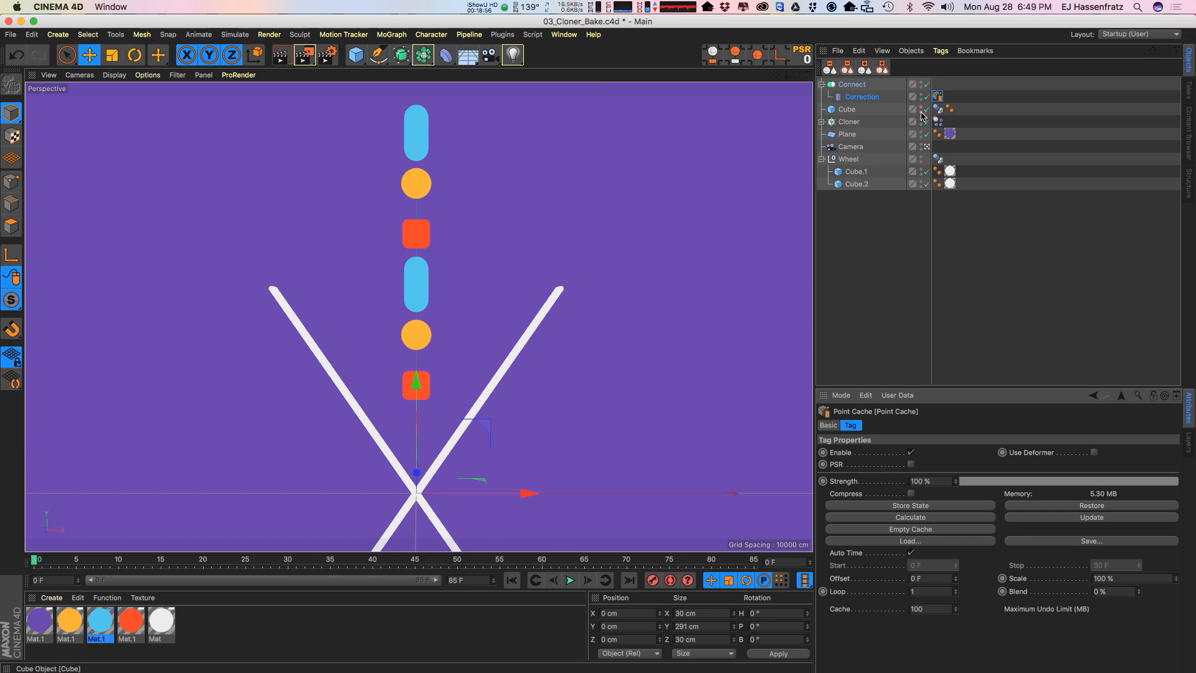
{"action": "left_click_drag", "start_coordinate": [81, 561], "coordinate": [415, 561]}
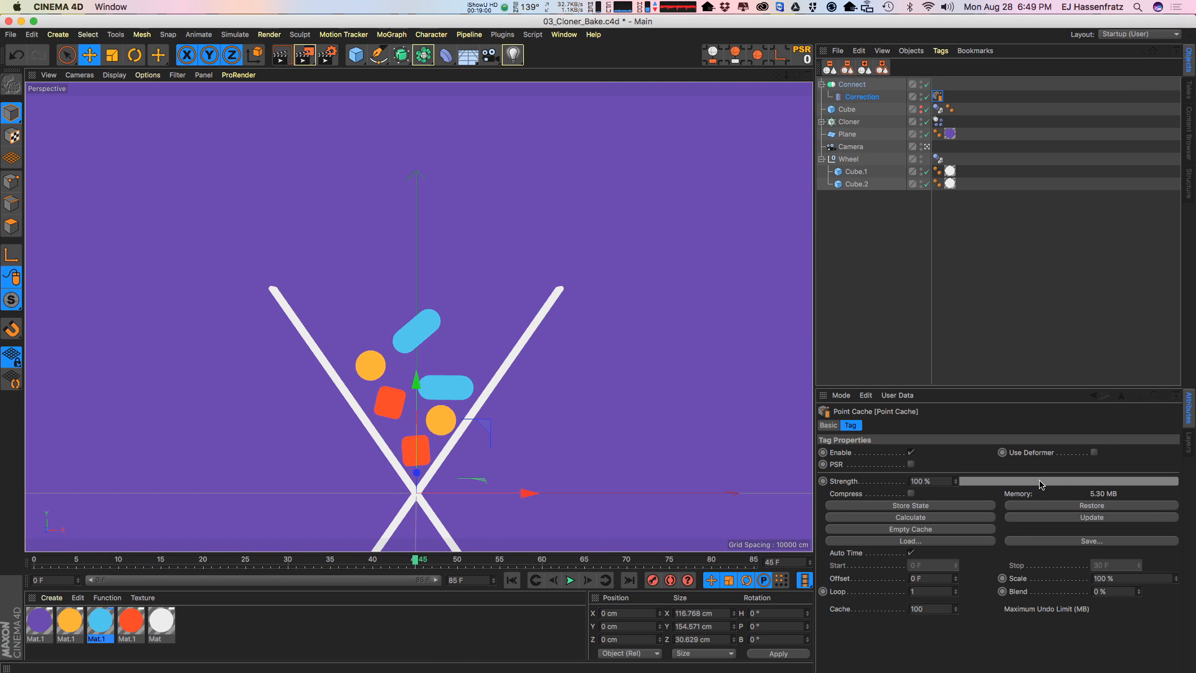
Step: Set the Point Cache Scale to 50% and play the animation from the first frame
{"action": "double_click", "coordinate": [1130, 581]}
{"action": "type", "text": "50"}
{"action": "key", "text": "Return"}
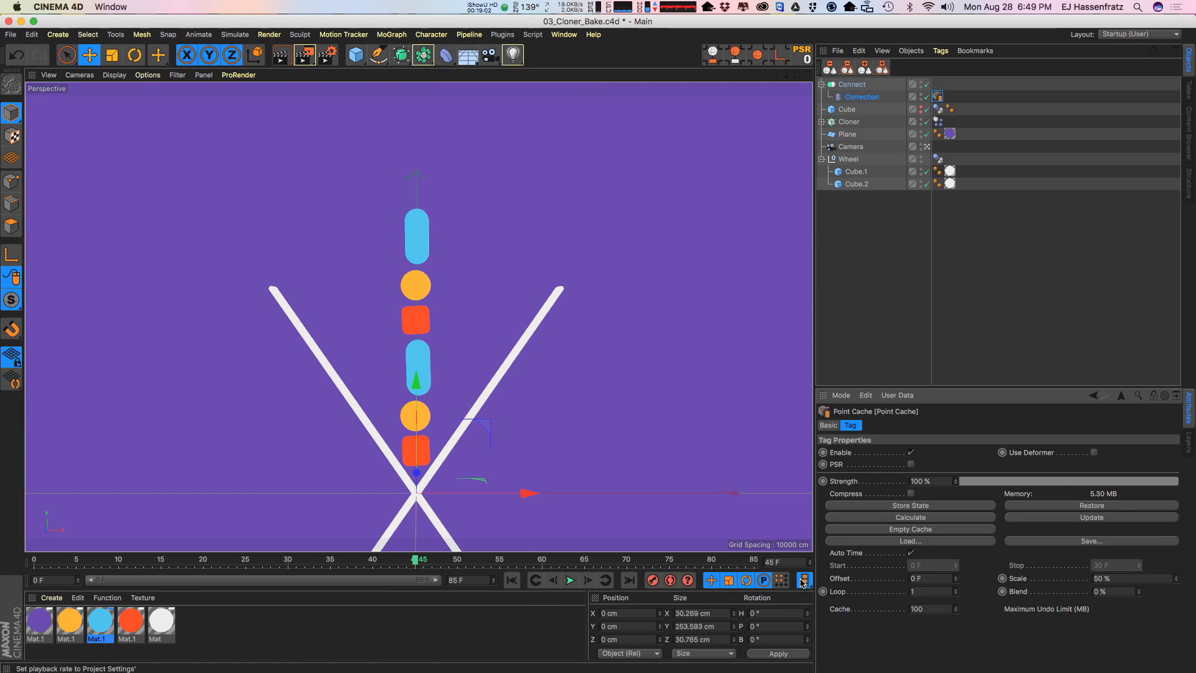
{"action": "left_click", "coordinate": [511, 580]}
{"action": "left_click", "coordinate": [570, 581]}
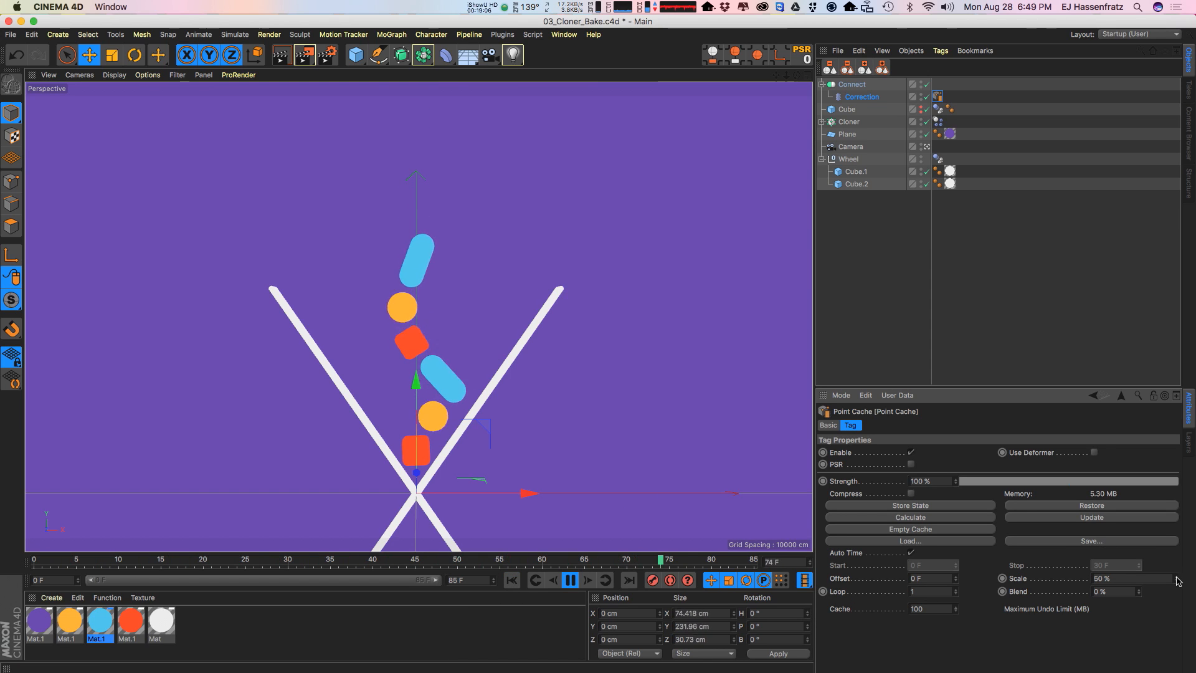
Step: Try Point Cache Scale values of 44% and 45% and an Offset of -5 F, undoing the changes
{"action": "left_click_drag", "start_coordinate": [1176, 579], "coordinate": [1180, 557]}
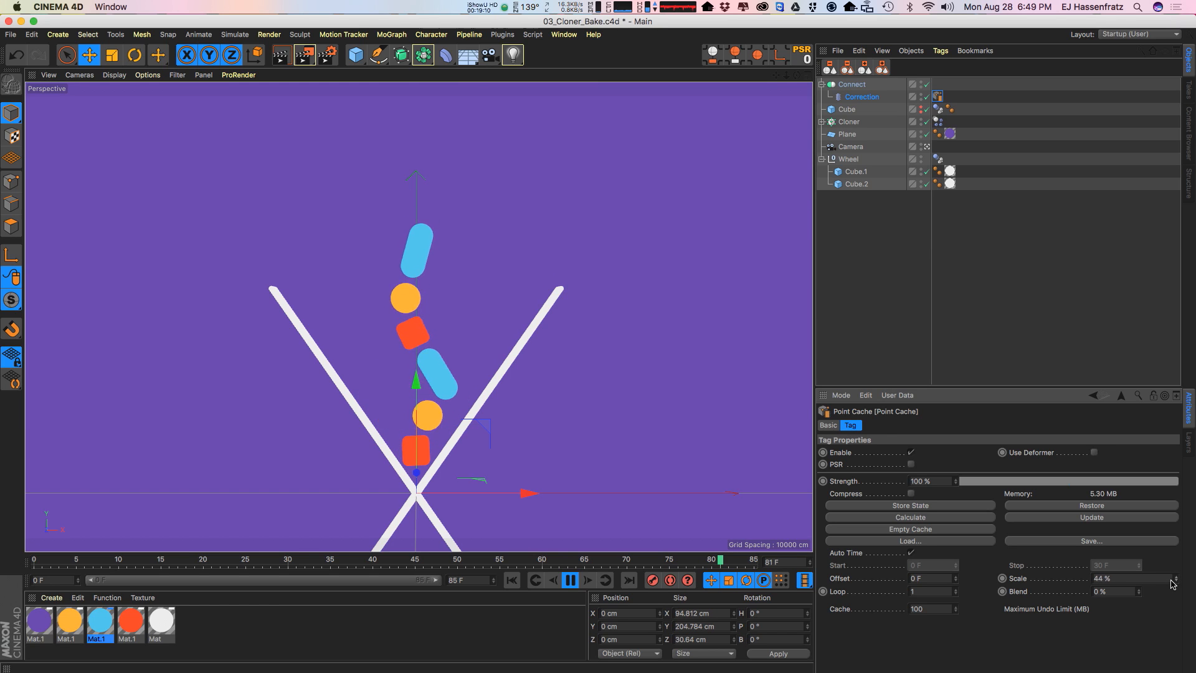
{"action": "mouse_move", "coordinate": [1173, 579]}
{"action": "left_mouse_down"}
{"action": "mouse_move", "coordinate": [1155, 629]}
{"action": "mouse_move", "coordinate": [1168, 574]}
{"action": "left_mouse_up"}
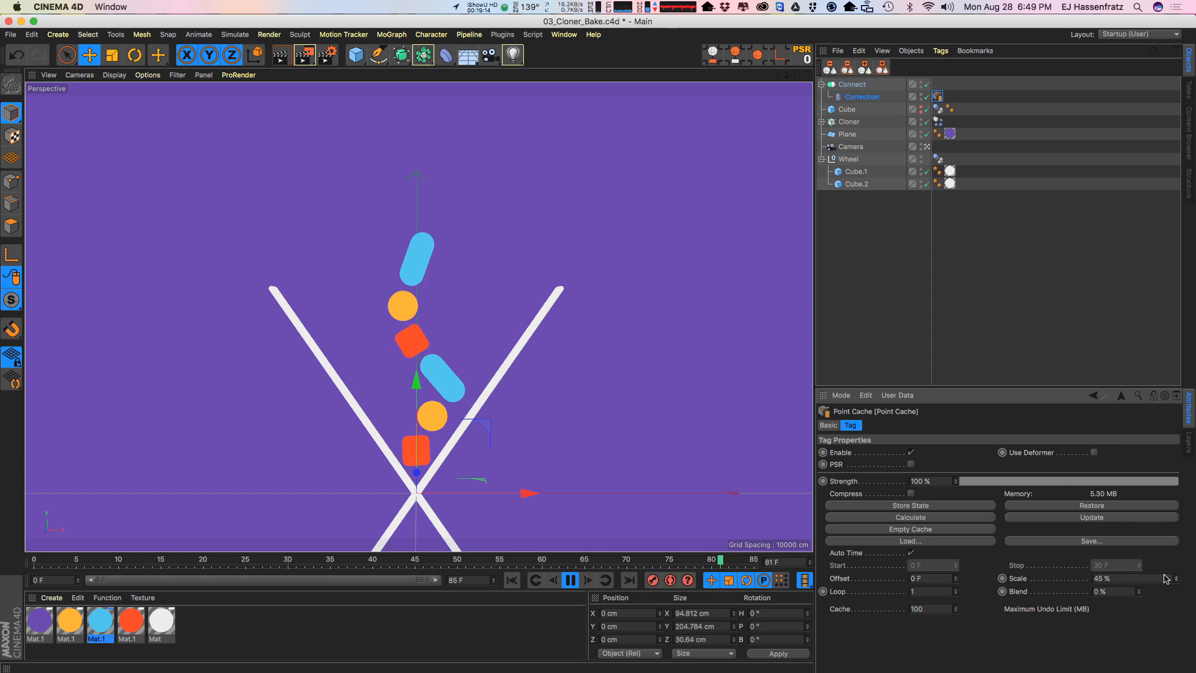
{"action": "key", "text": "super+z"}
{"action": "mouse_move", "coordinate": [956, 579]}
{"action": "left_mouse_down"}
{"action": "mouse_move", "coordinate": [961, 595]}
{"action": "mouse_move", "coordinate": [961, 571]}
{"action": "left_mouse_up"}
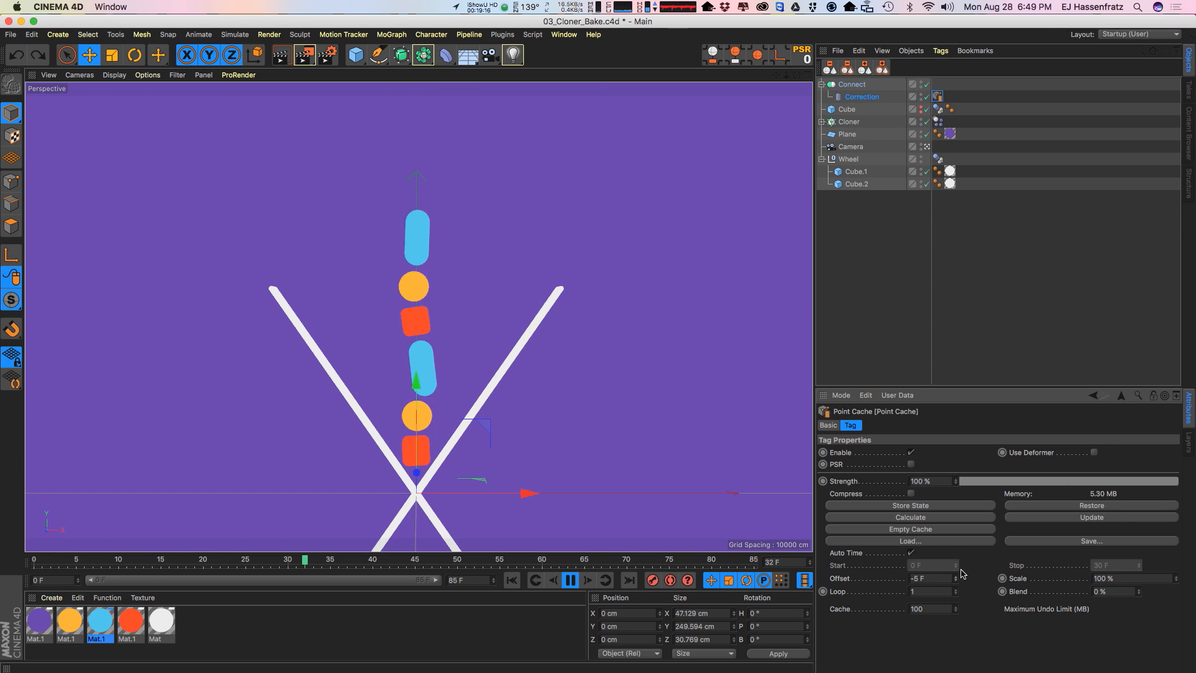
{"action": "key", "text": "super+z"}
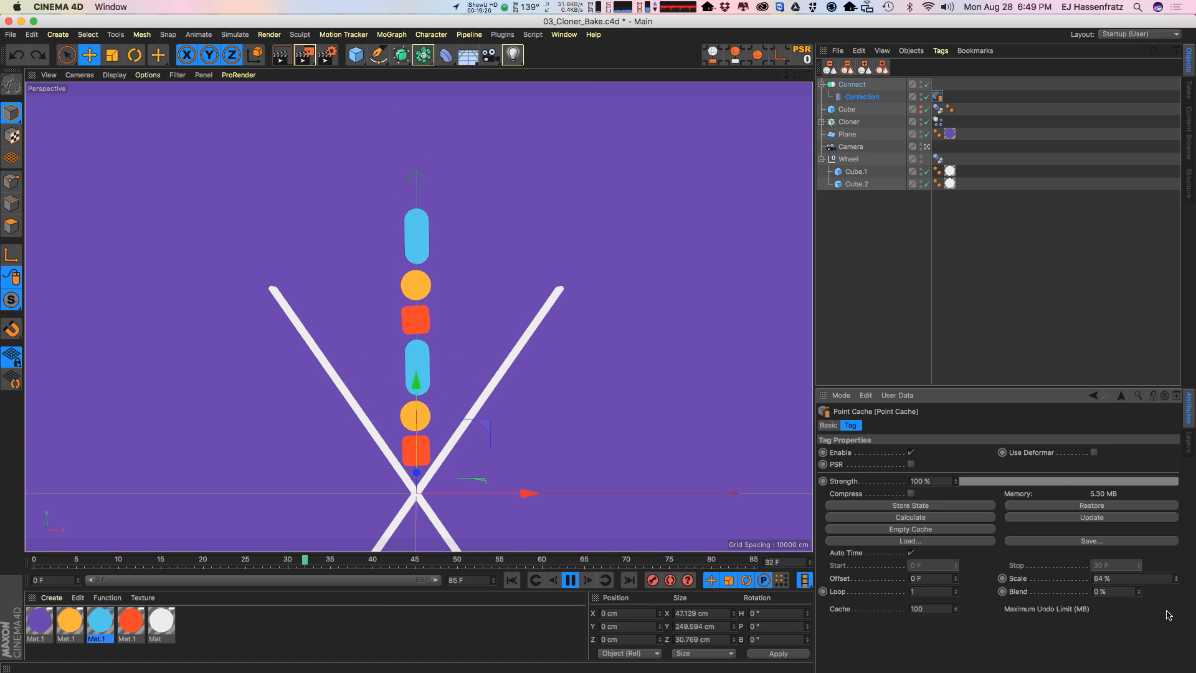
Step: Adjust the Point Cache Scale to 73% during playback and stop the animation
{"action": "left_click_drag", "start_coordinate": [1168, 615], "coordinate": [1174, 578]}
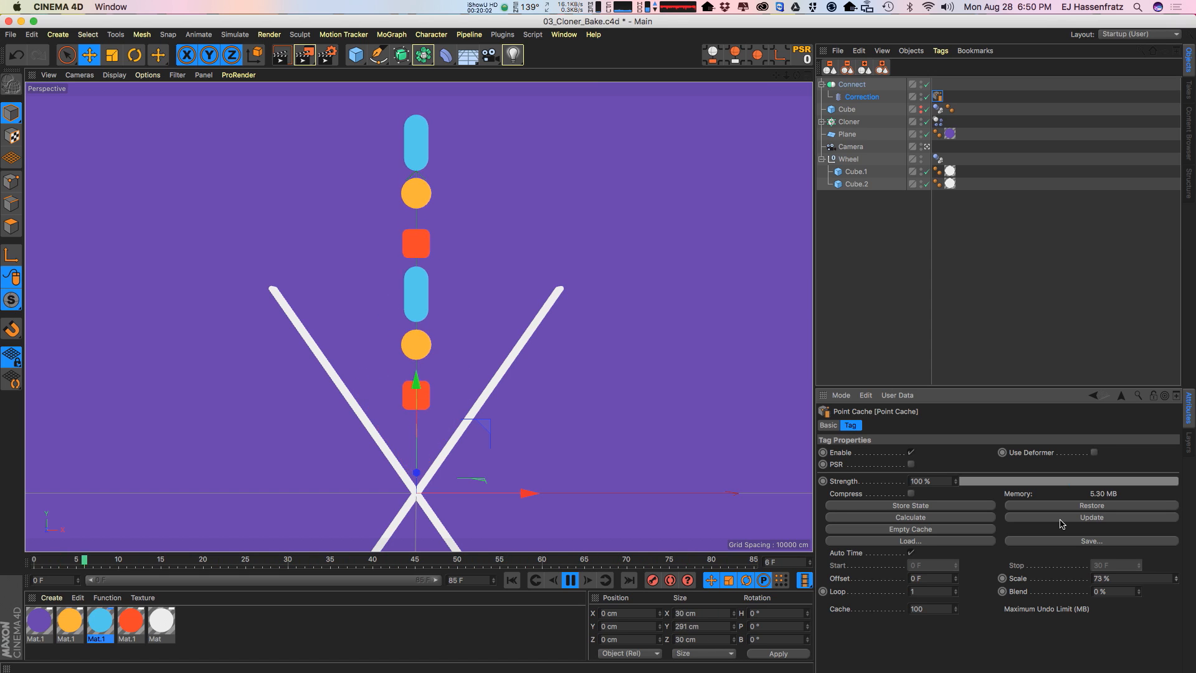
{"action": "key", "text": "F8"}
Step: Switch to Polygon mode and select the Correction deformer to display the connected clones' polygons
{"action": "left_click", "coordinate": [862, 97]}
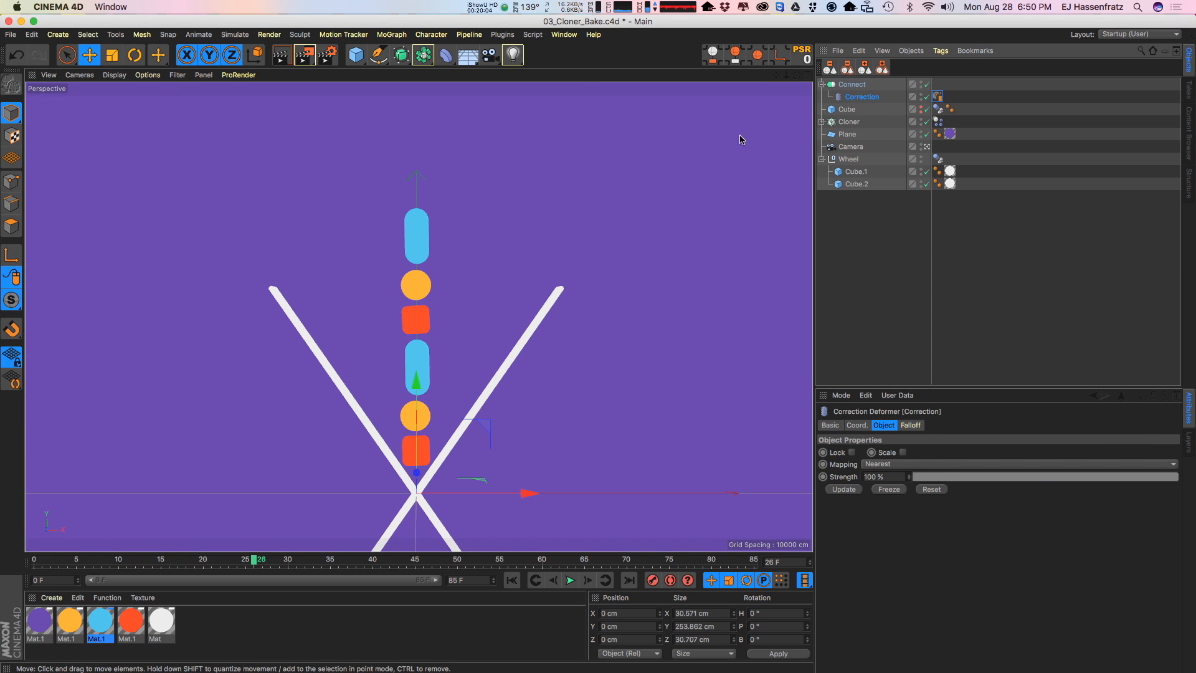
{"action": "left_click", "coordinate": [851, 85]}
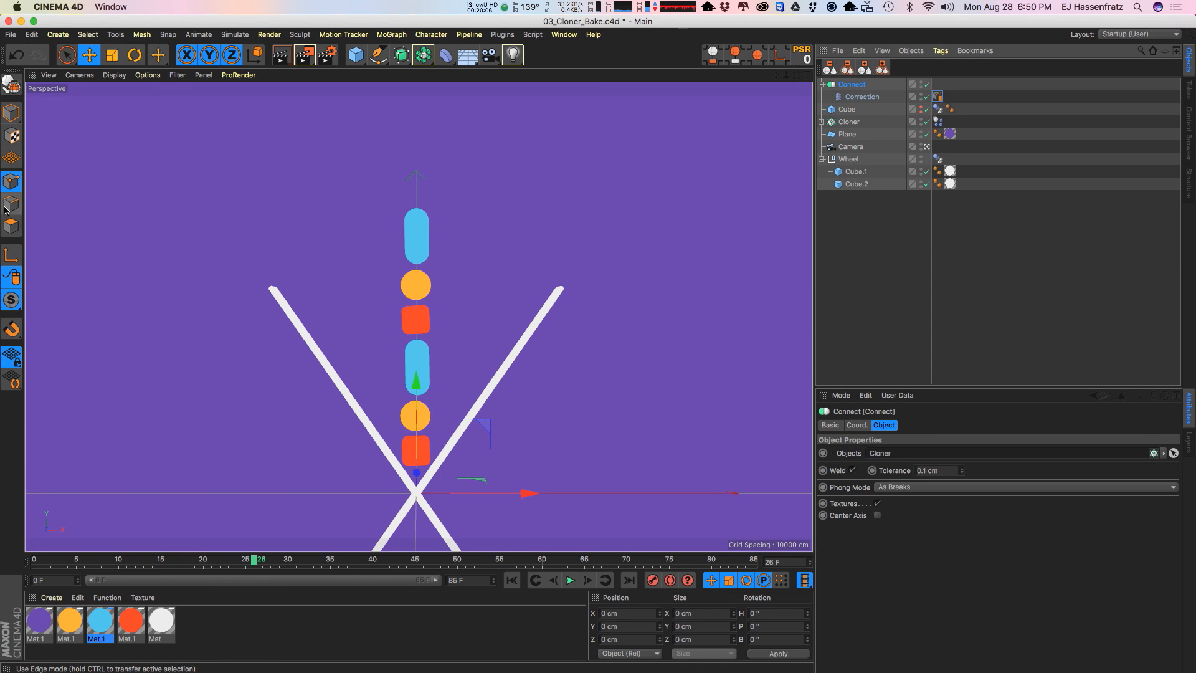
{"action": "left_click", "coordinate": [11, 227]}
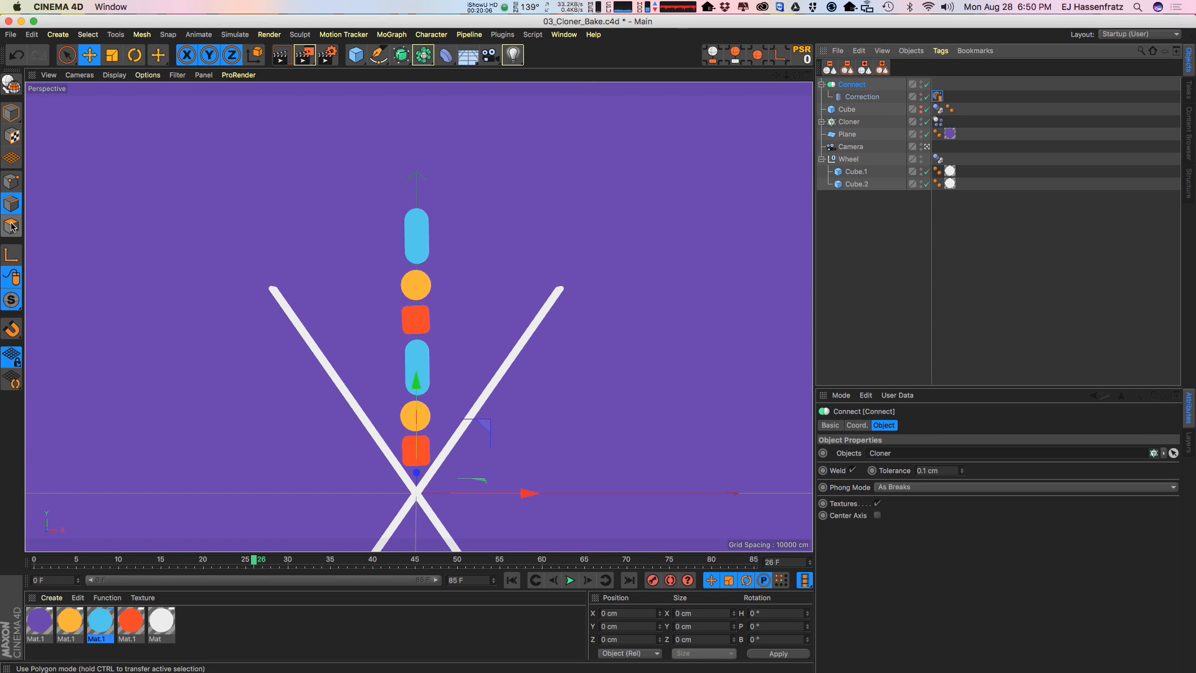
{"action": "left_click", "coordinate": [863, 97]}
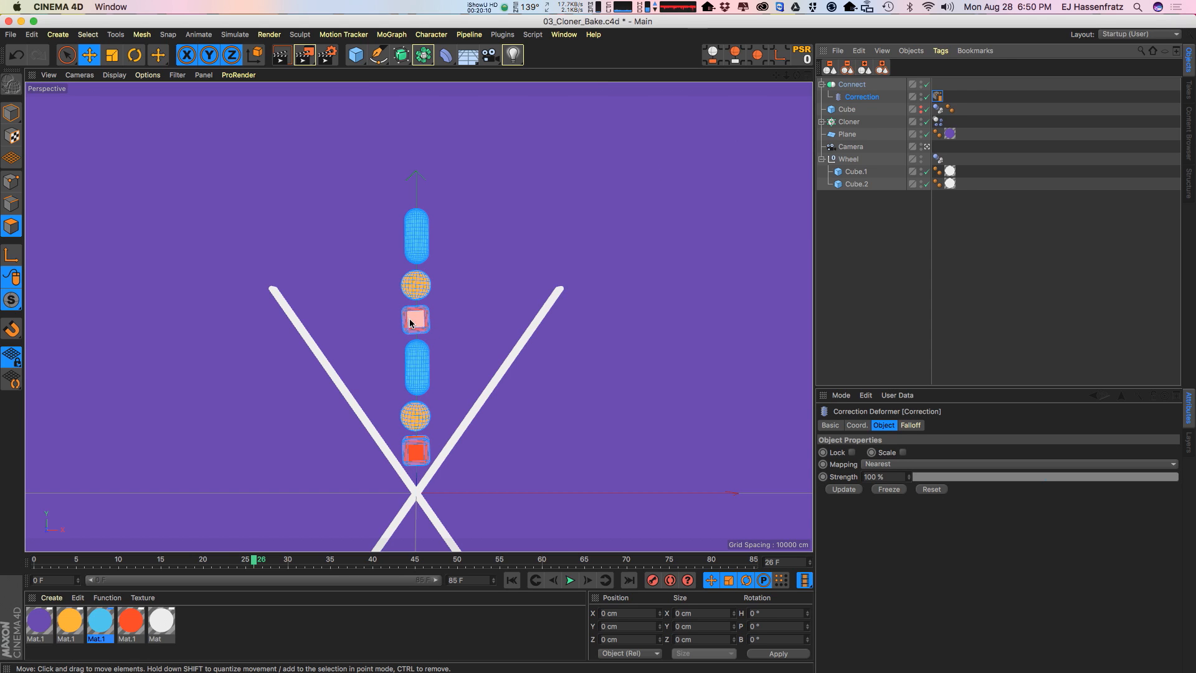